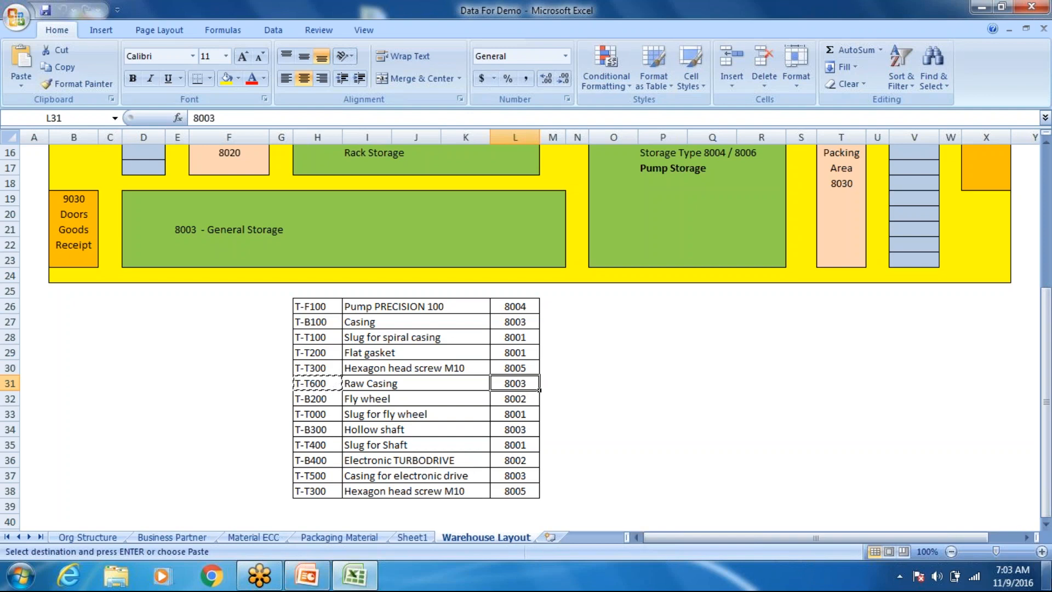
Show the desktop, launch SAP Logon and open the EWM New connection.
left_click(1046, 578)
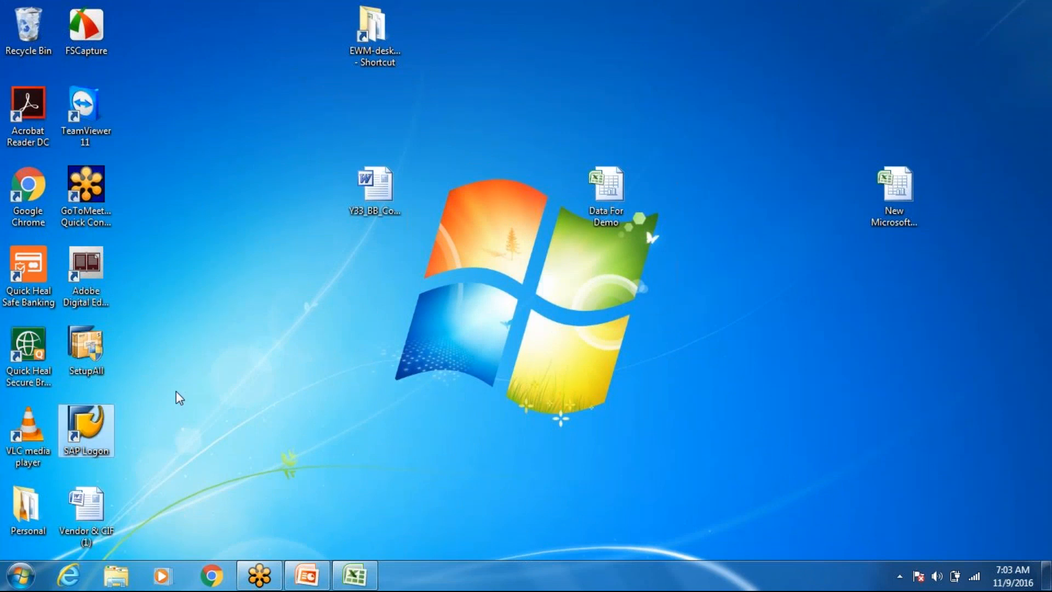
double_click(98, 436)
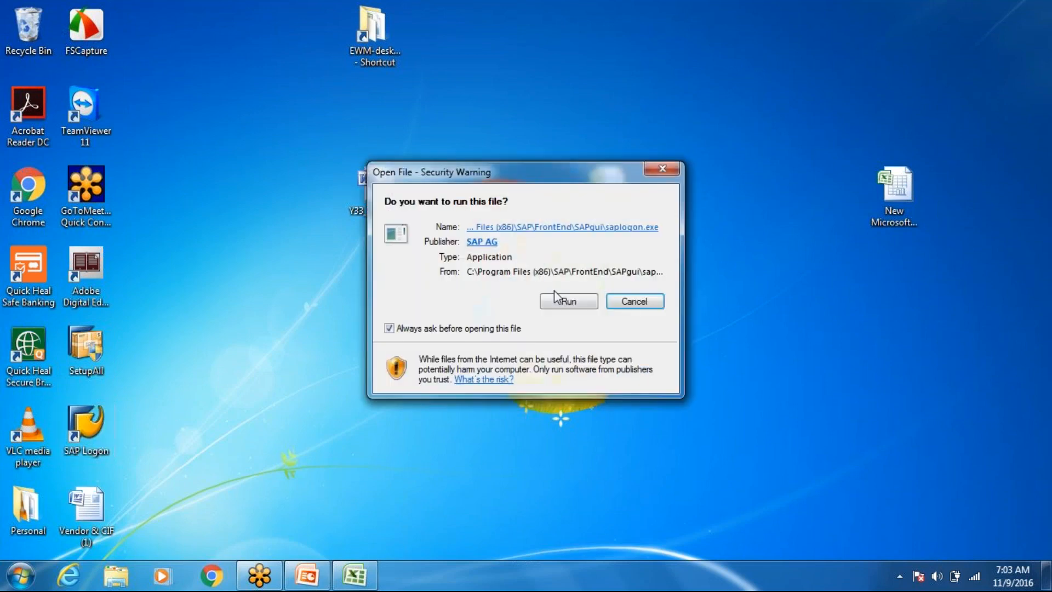
left_click(571, 308)
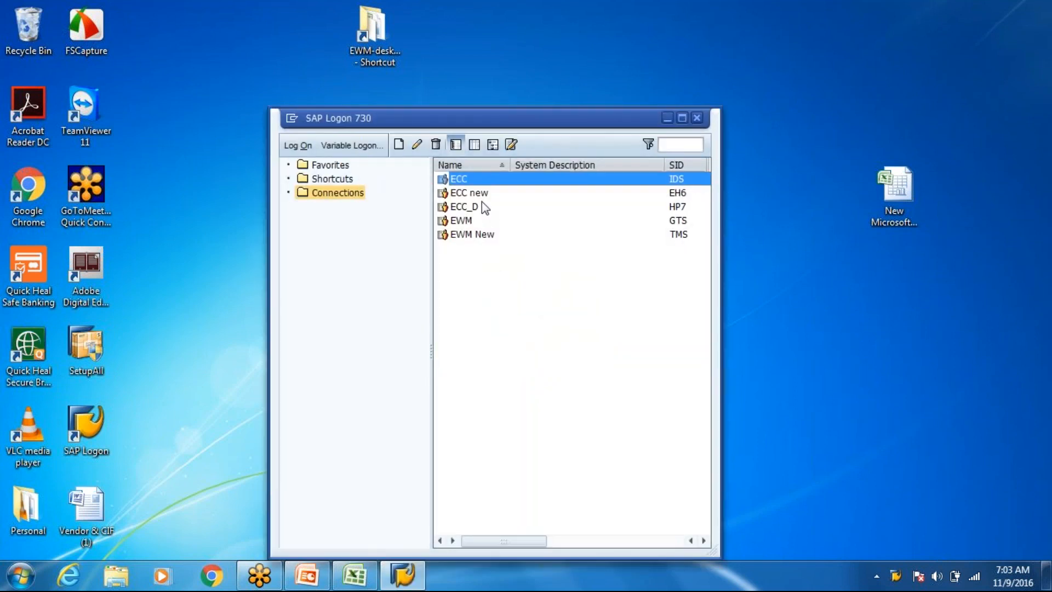
left_click(485, 236)
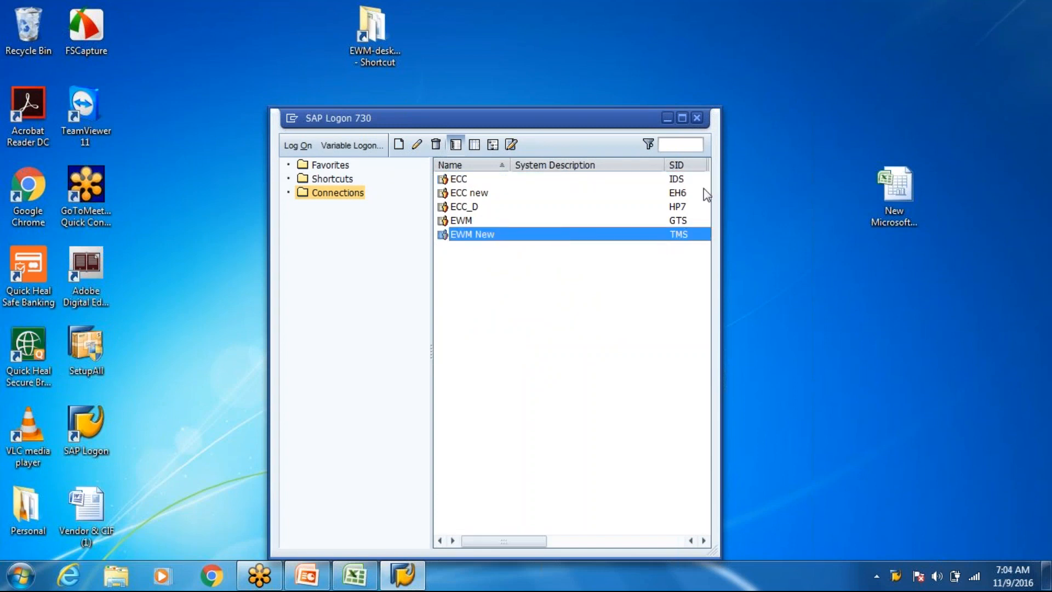
left_click(856, 107)
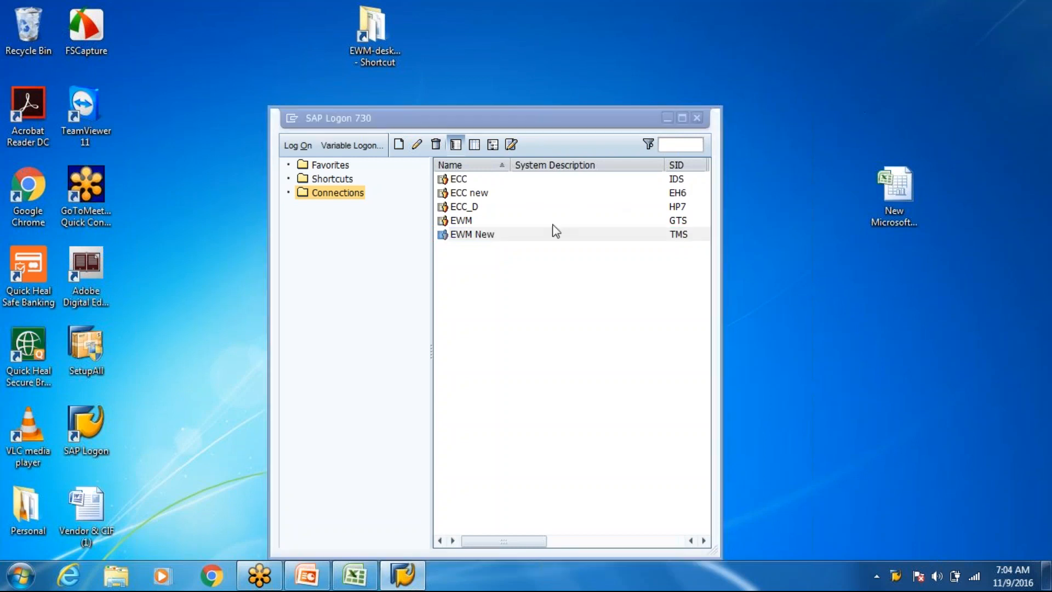
left_click(489, 243)
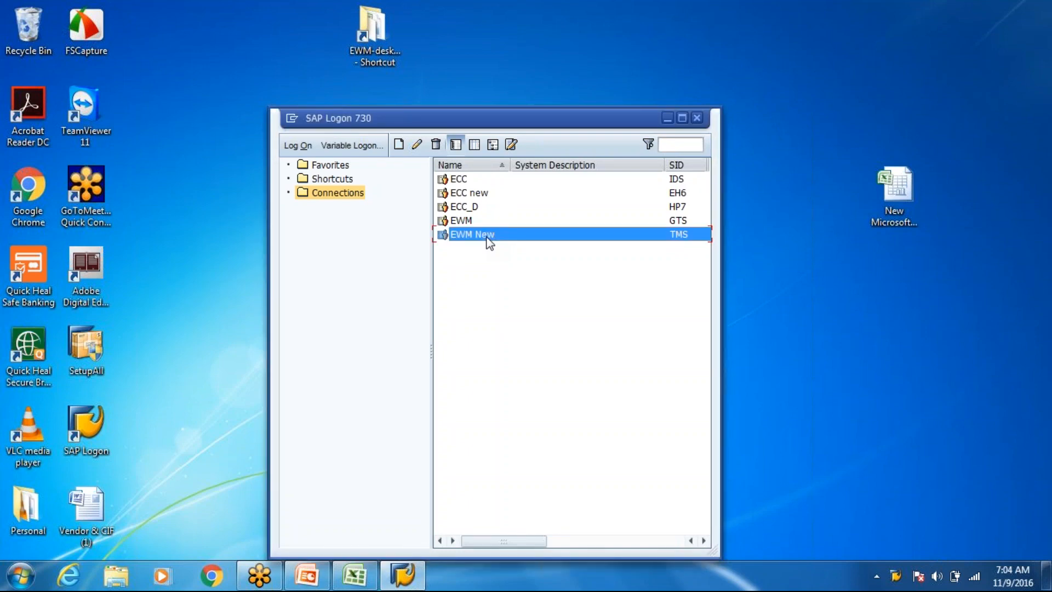
double_click(489, 242)
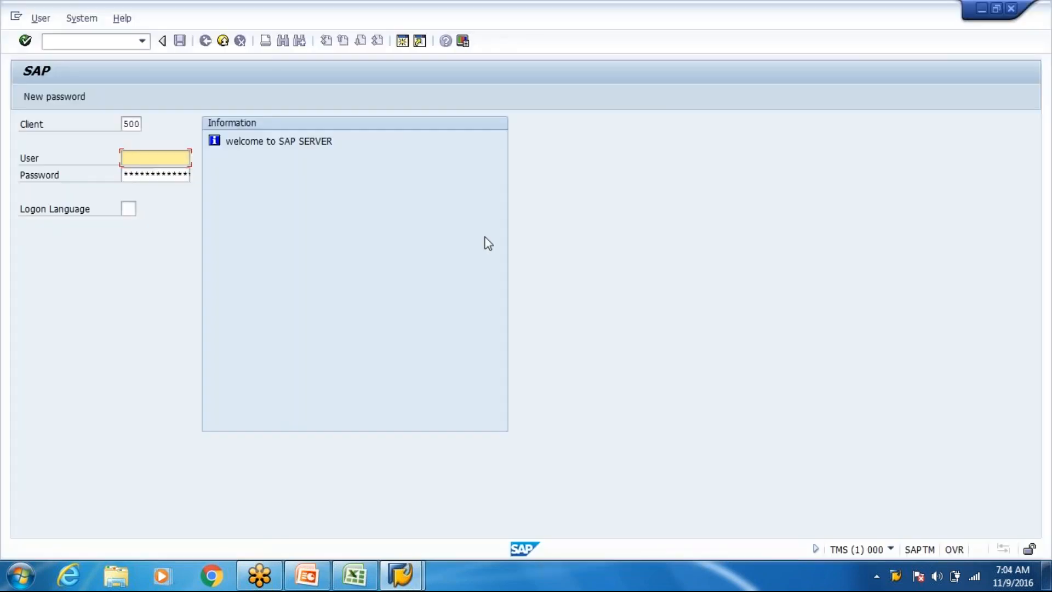
Log on to client 400 by choosing the saved user name and entering the account password.
key("shift+Tab")
key("Down")
key("Return")
key("Tab")
key("Down")
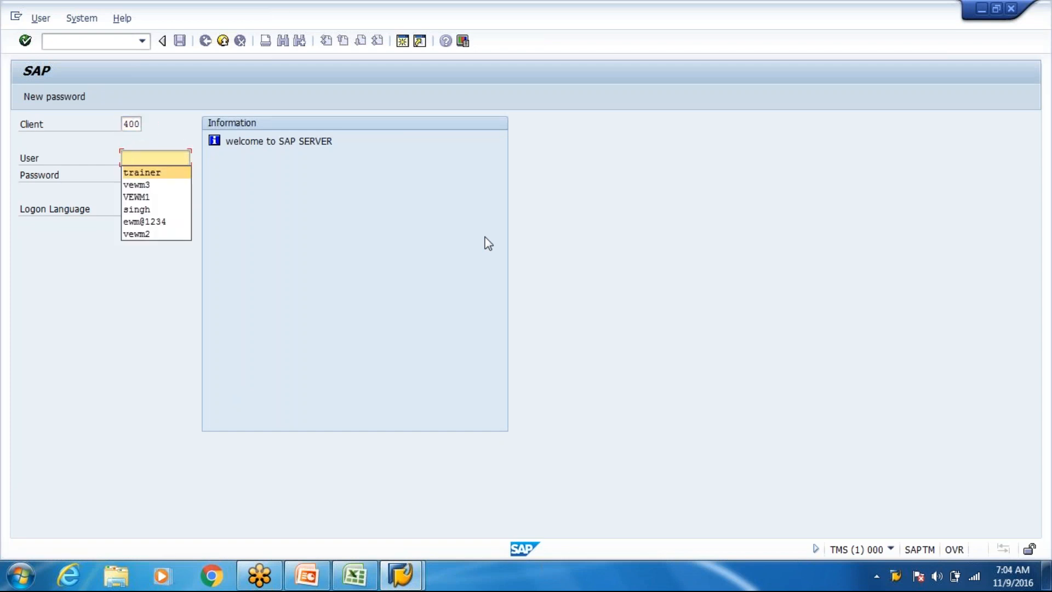
key("Return")
key("Tab")
type("********")
key("Return")
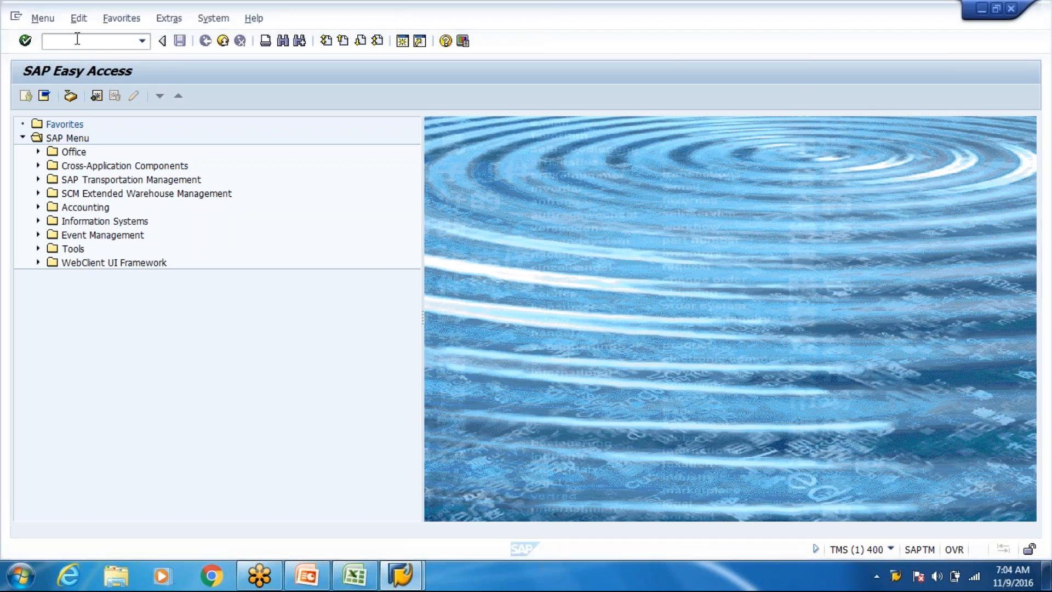
Run transaction spro and open the SAP Customizing Implementation Guide.
type("spro")
key("Return")
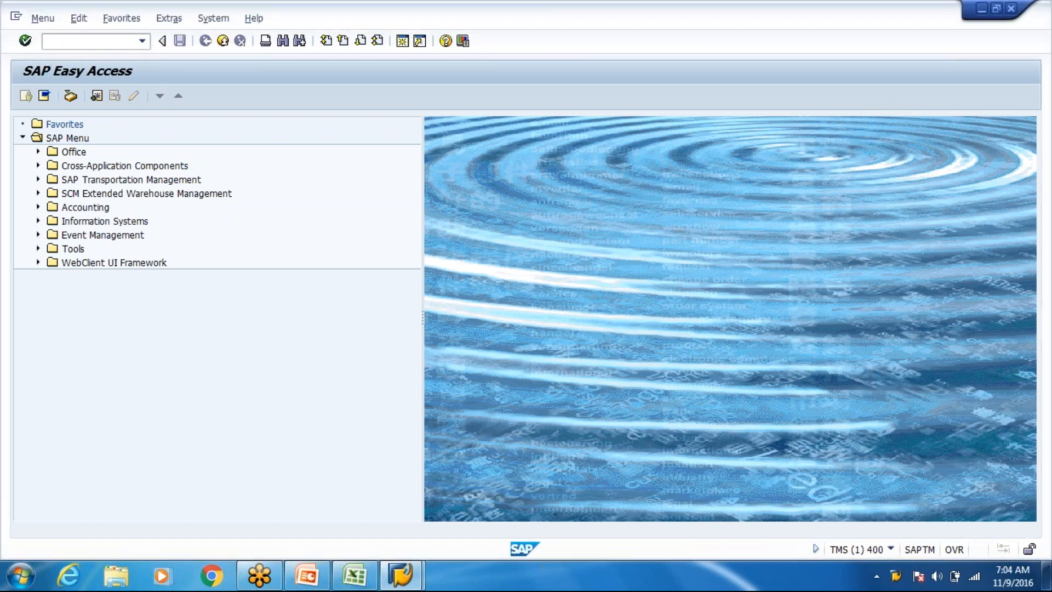
left_click(91, 97)
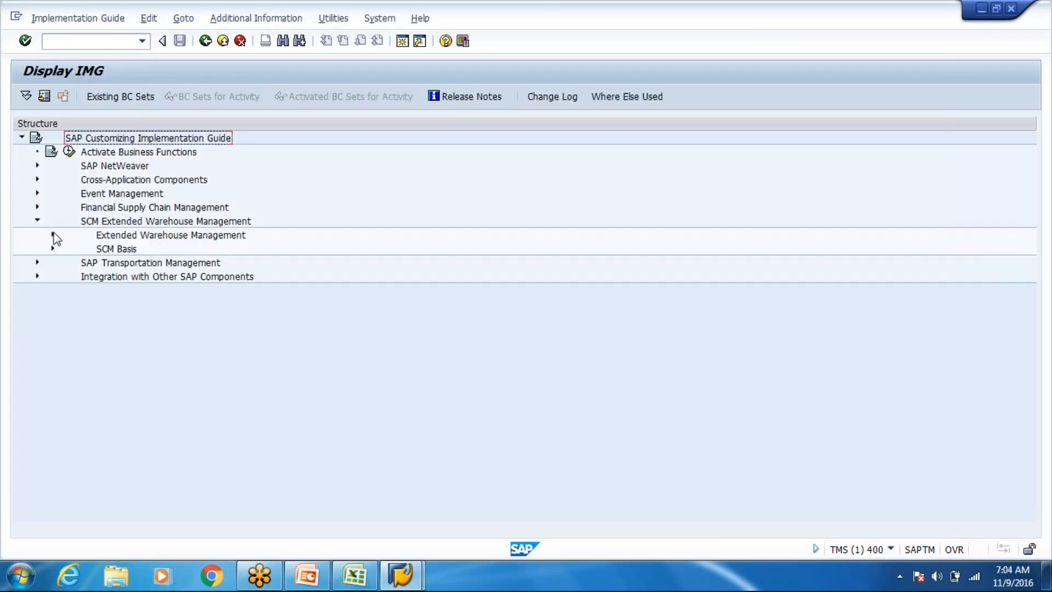
Expand Extended Warehouse Management, Goods Receipt Process and Strategies in the implementation guide.
left_click(52, 235)
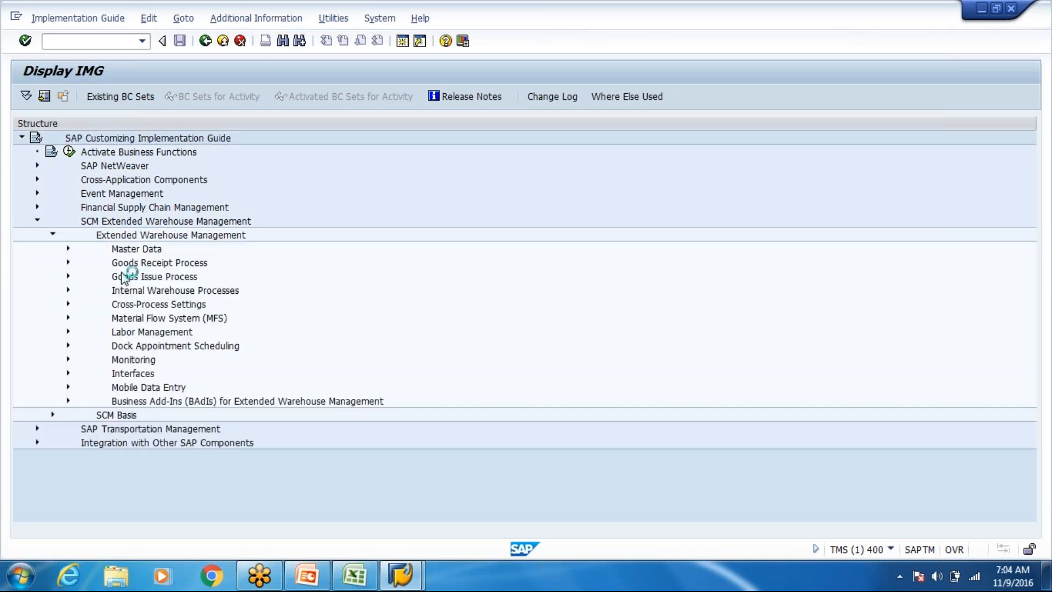
left_click(68, 262)
left_click(84, 319)
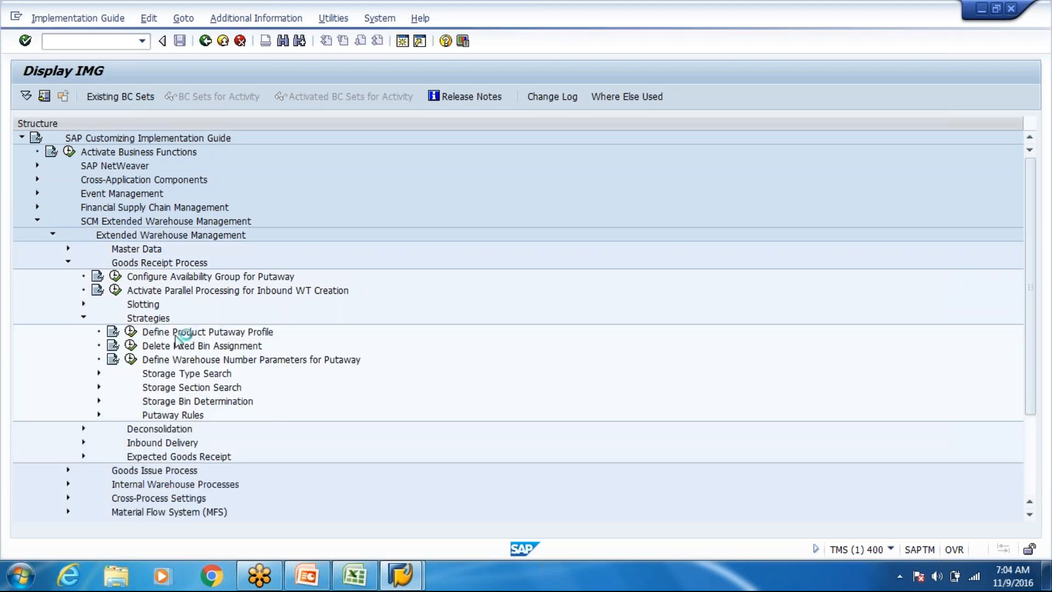
Expand Storage Type Search under Strategies and select Define Storage Type Search Sequence for Putaway.
left_click(184, 375)
left_click(187, 388)
left_click(187, 402)
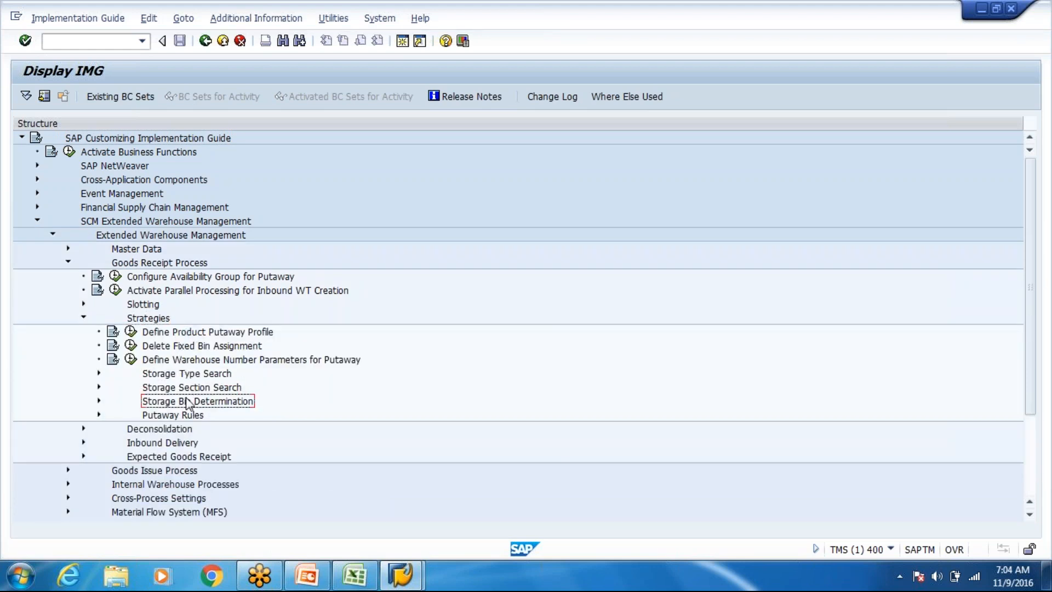
left_click(194, 415)
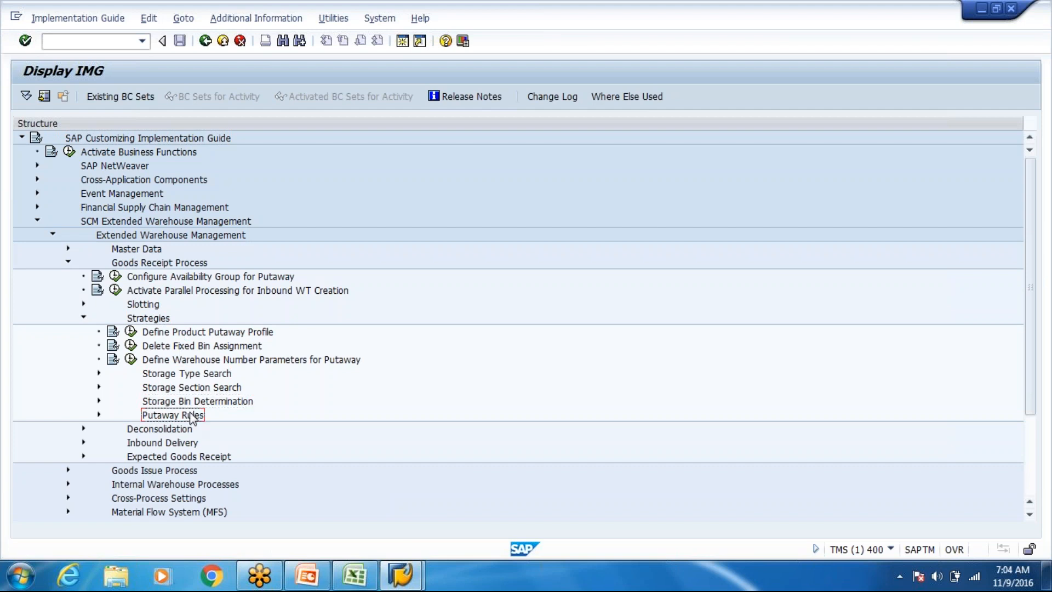
left_click(99, 373)
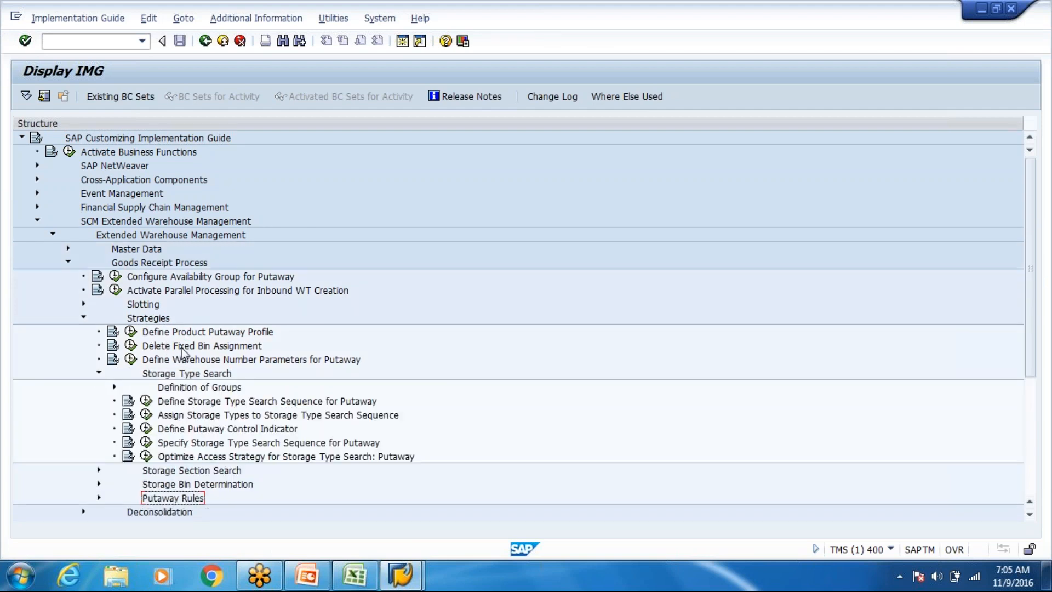
left_click(201, 404)
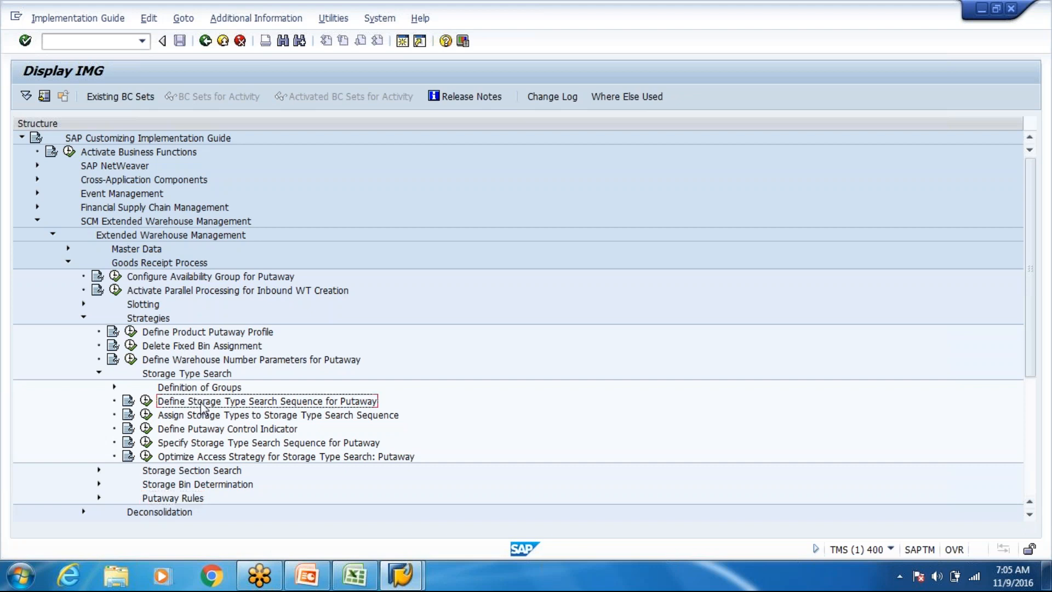
scroll(201, 407, "down", 3)
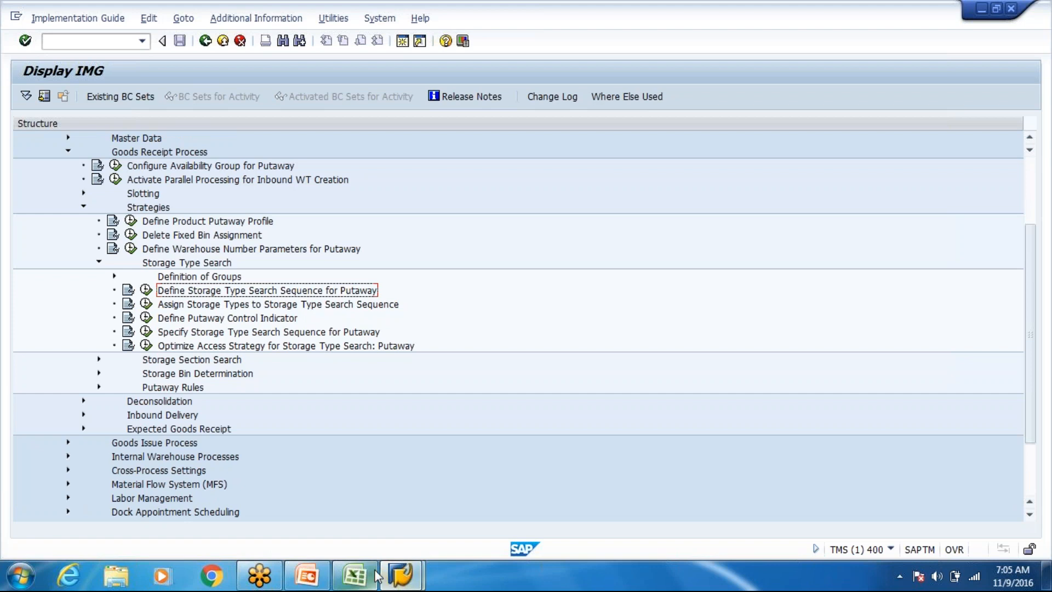
Switch to the Data For Demo workbook in Excel and check the storage type listed for T-T600 Raw Casing.
mouse_move(372, 576)
left_click(510, 362)
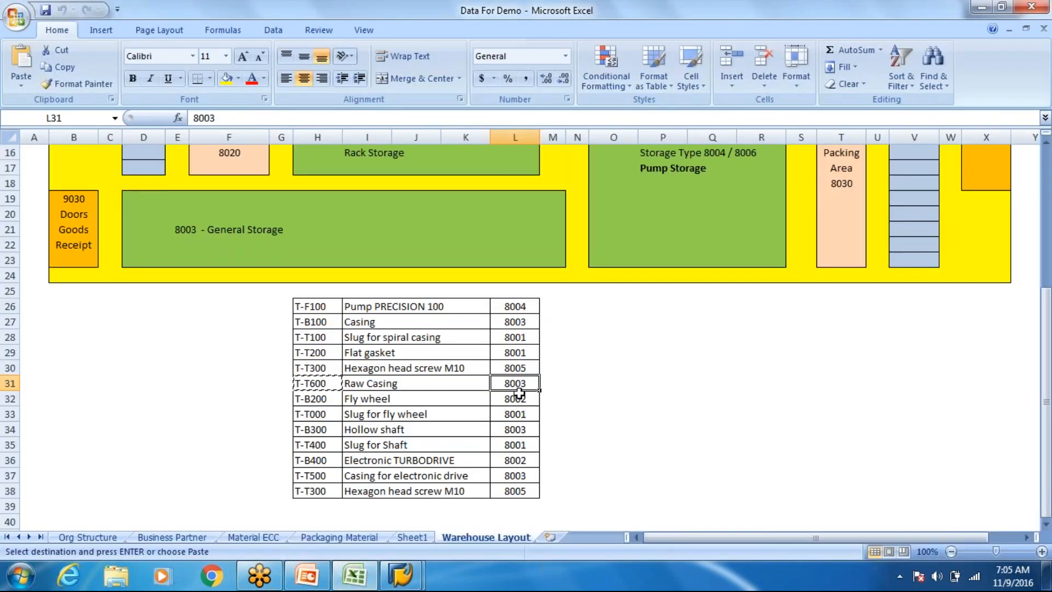
left_click(562, 385)
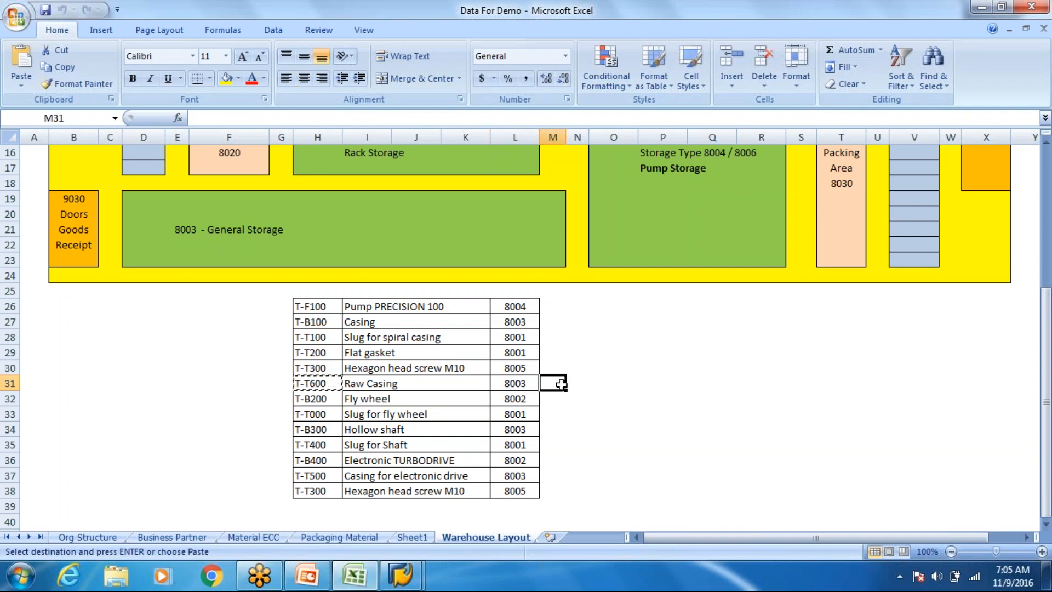
left_click(518, 388)
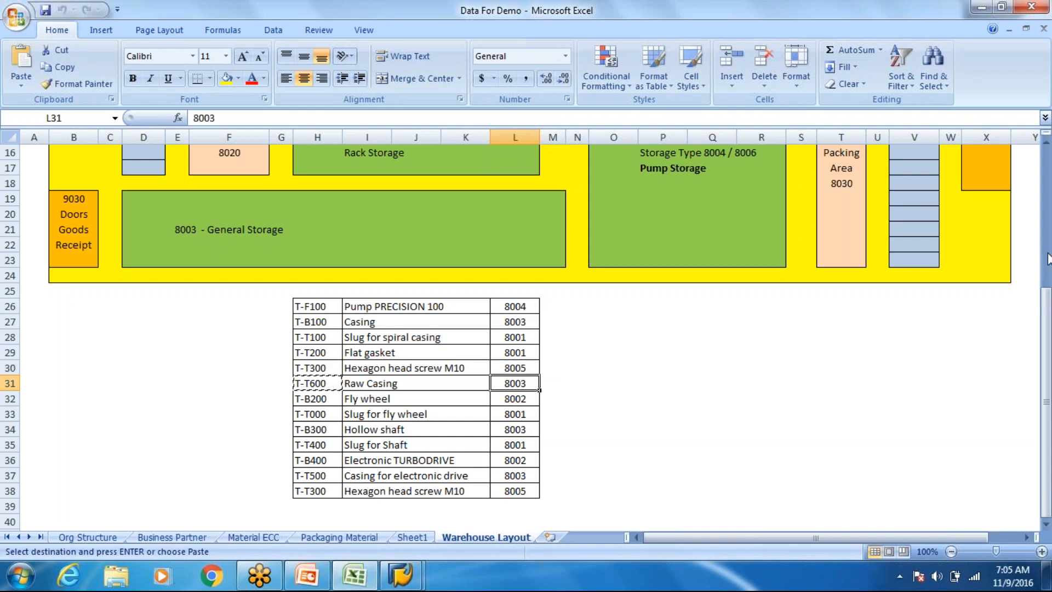
left_click(1046, 236)
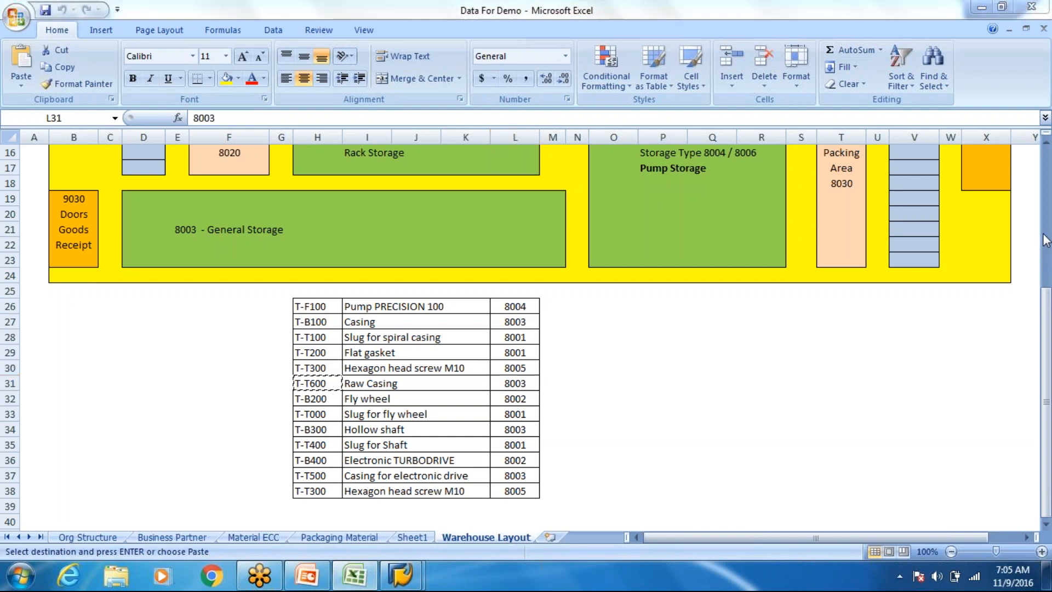
left_click(572, 381)
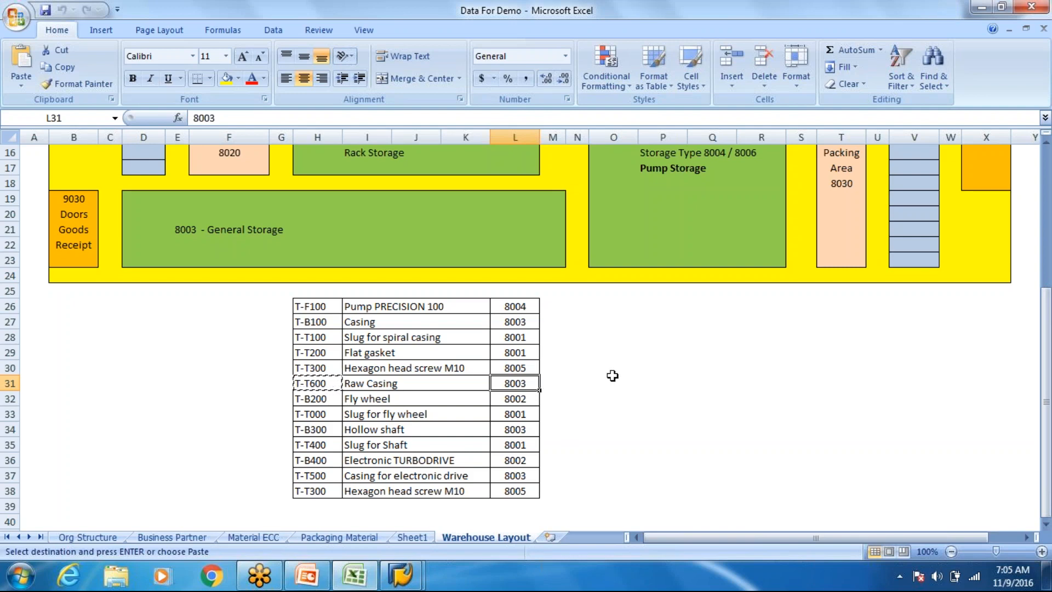
Return to SAP and open the Define Storage Type Search Sequence for Putaway activity to look through its existing entries.
key("alt+Tab")
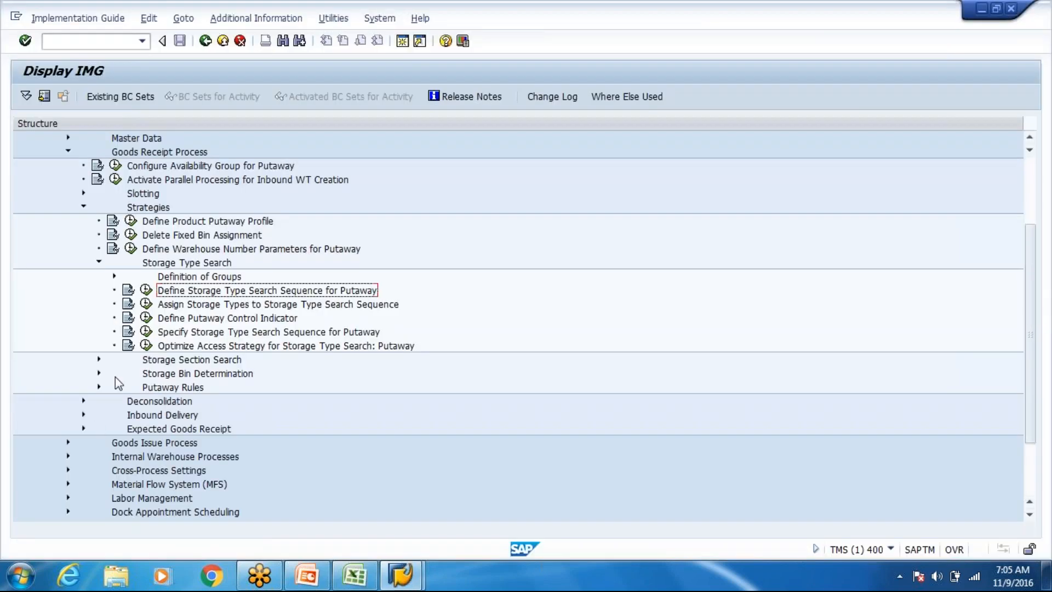
left_click(146, 290)
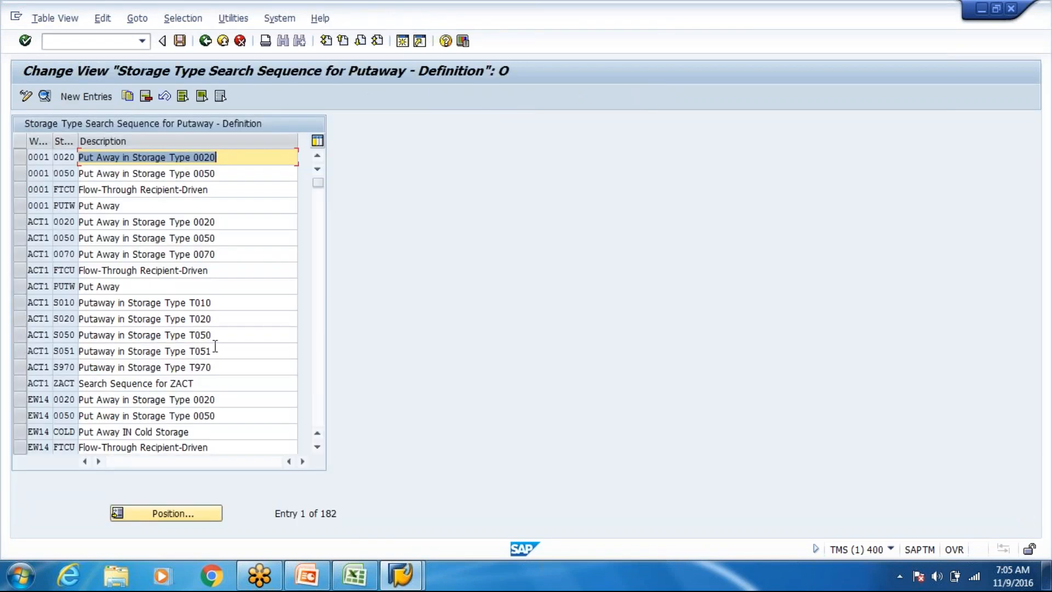
scroll(215, 347, "down", 2)
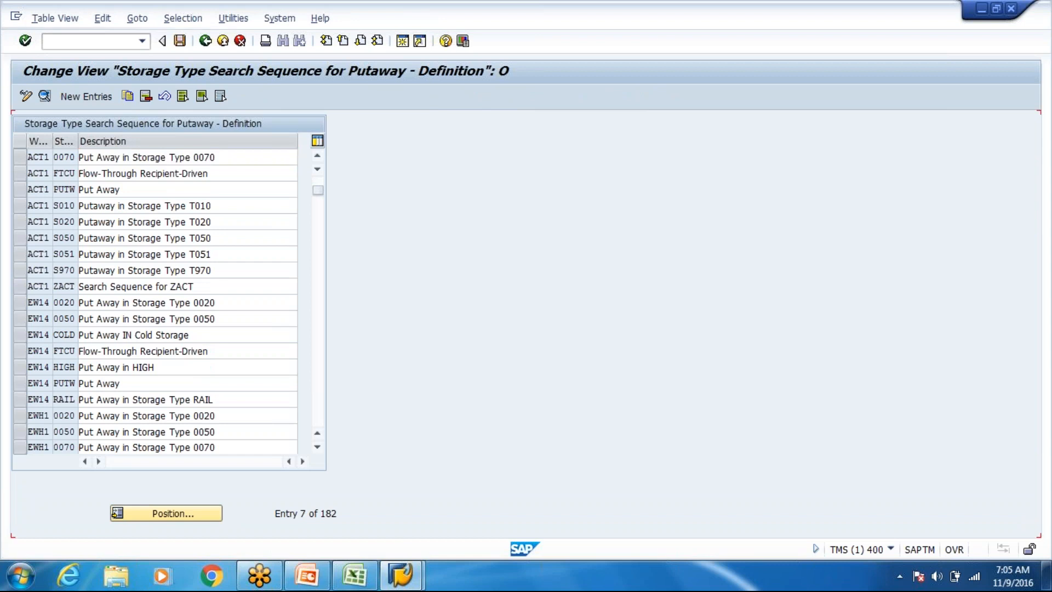
scroll(216, 347, "down", 3)
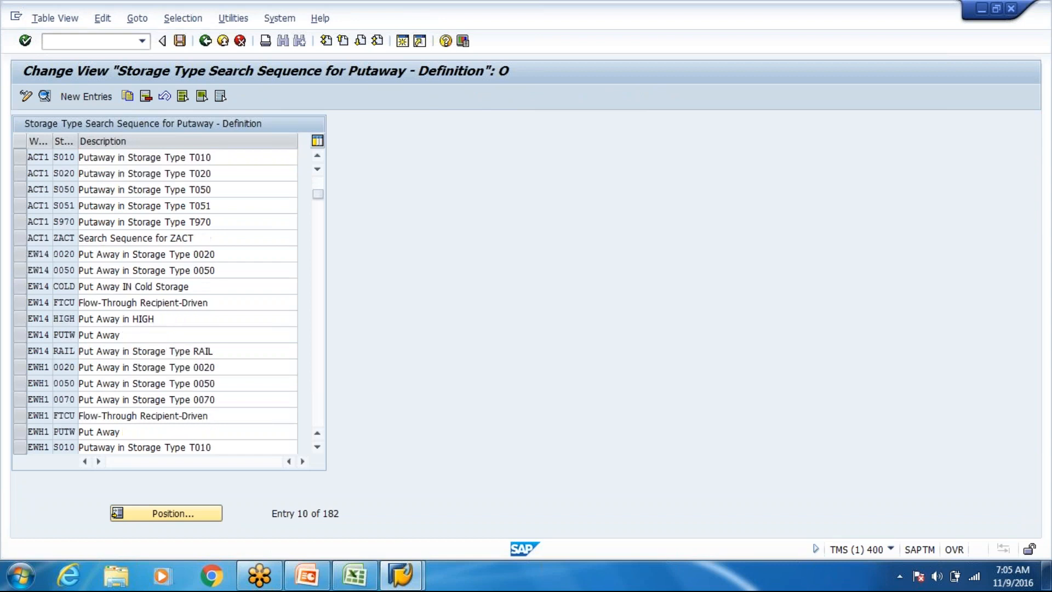
Start a new entry for warehouse number WH80 with storage type search sequence 8003.
left_click(82, 97)
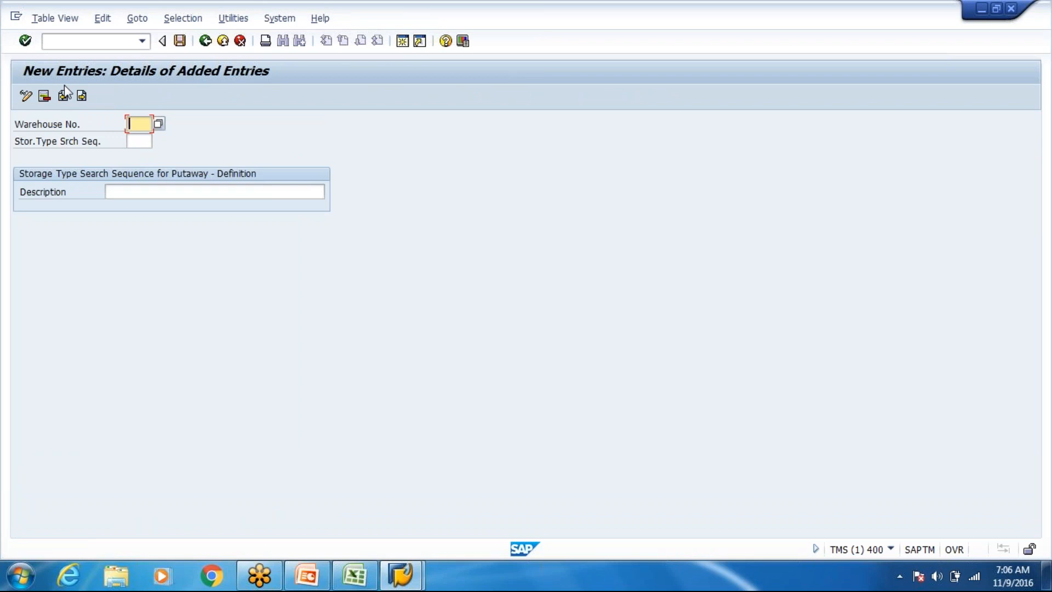
type("WH80")
key("Tab")
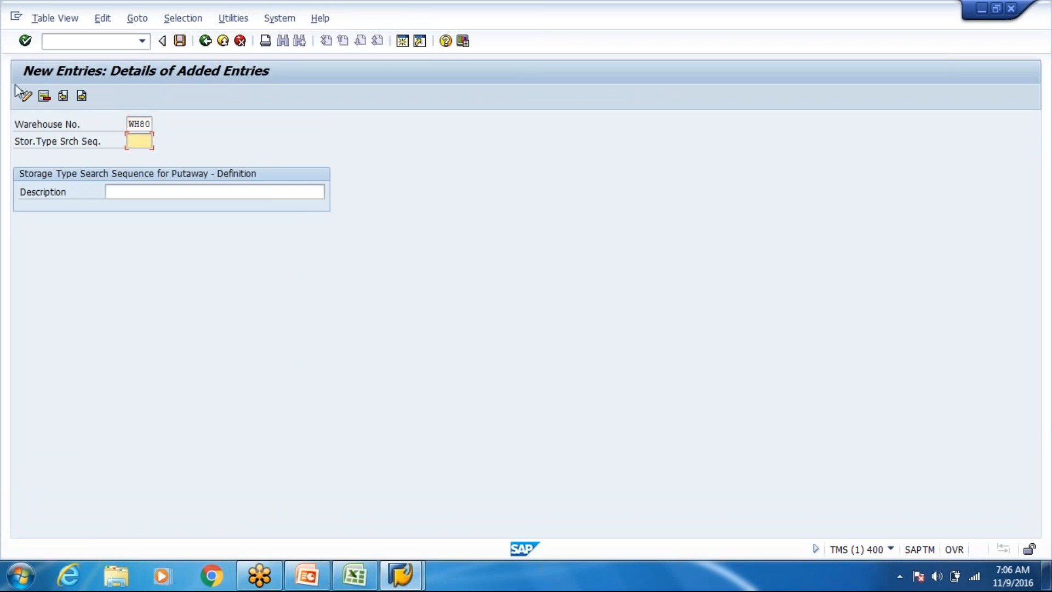
type("8003")
key("Tab")
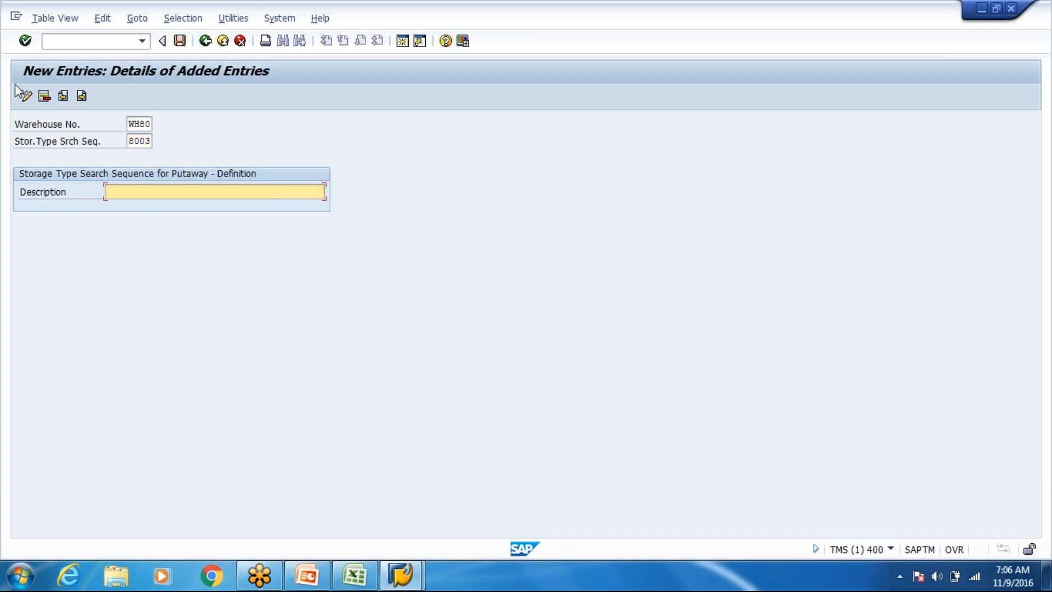
Describe the new search sequence as "Putaway into Storage Type 8003", save it and return to the entry list.
type("Putaw")
type("ay")
type(" strg")
key("Tab")
key("ctrl+s")
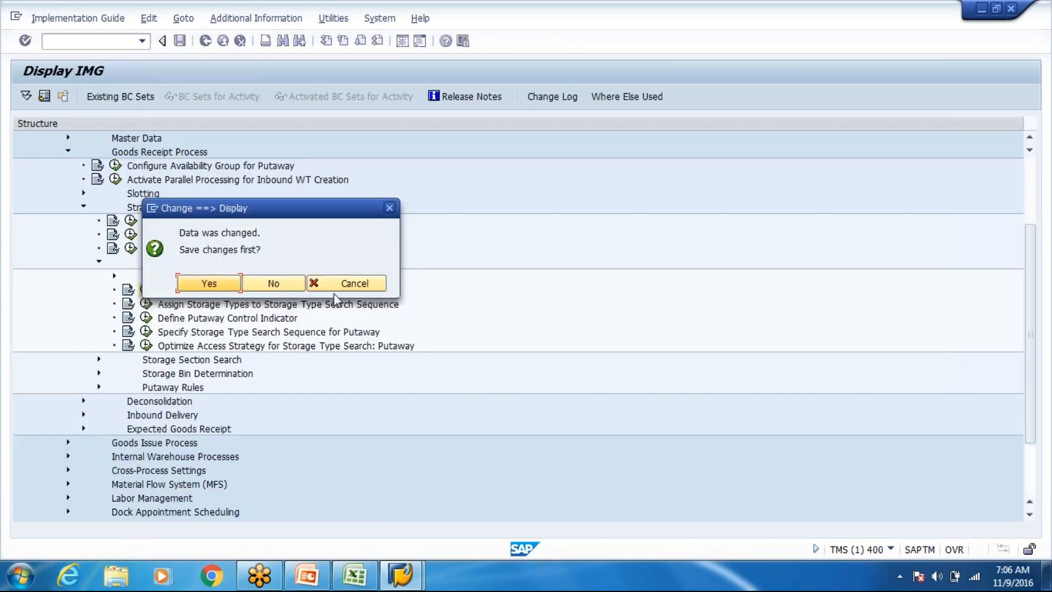
left_click(337, 282)
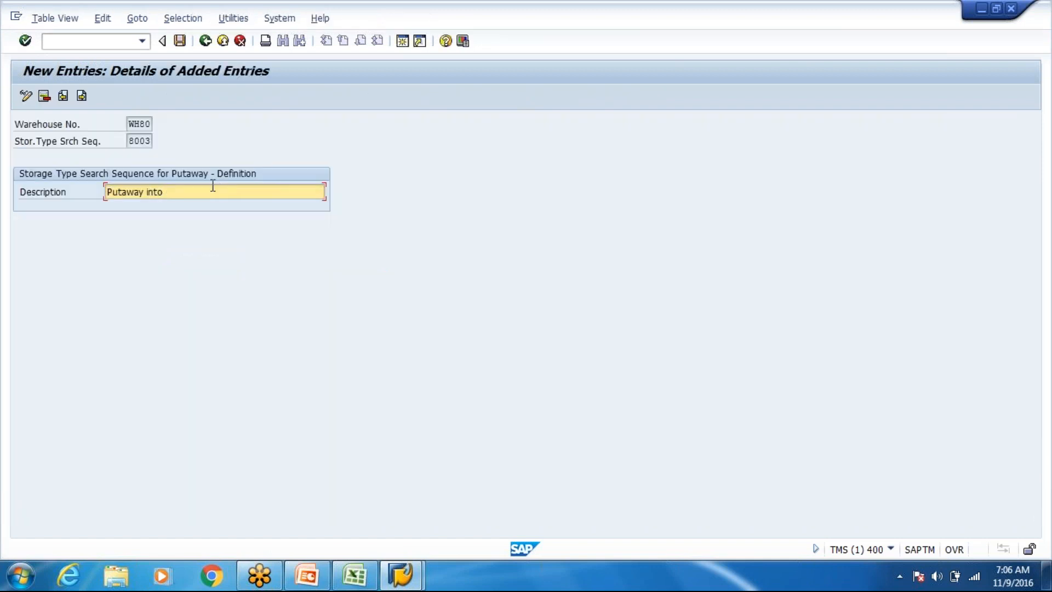
type("Storage Type 8003")
key("Return")
key("ctrl+s")
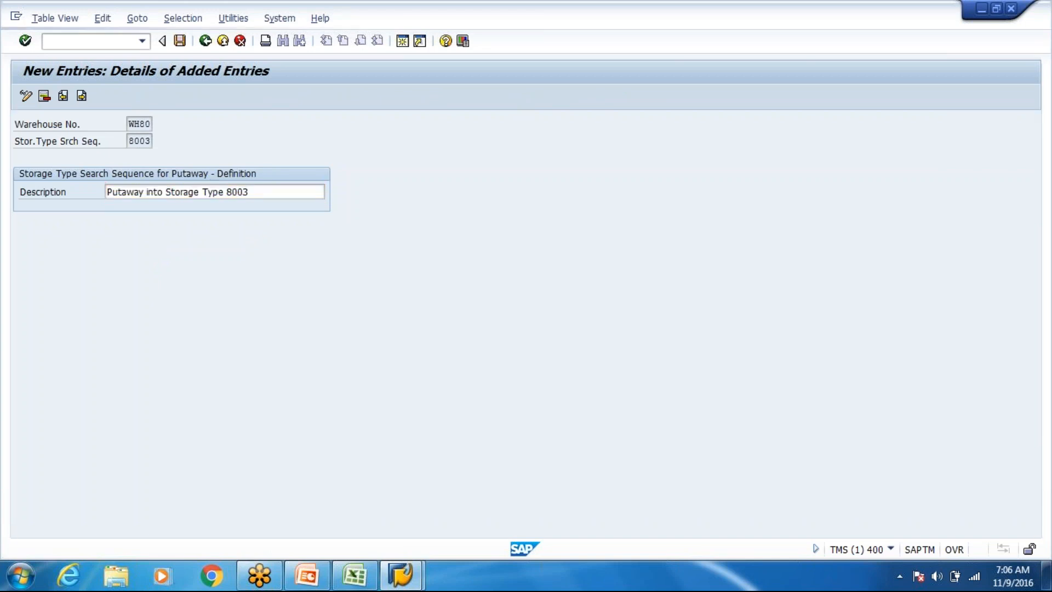
key("Return")
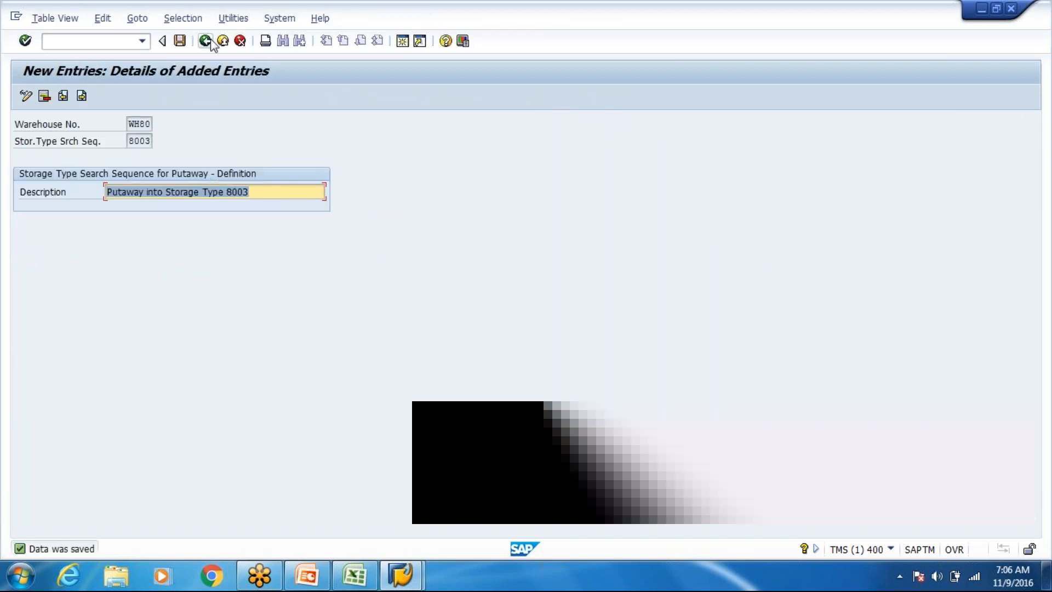
left_click(206, 42)
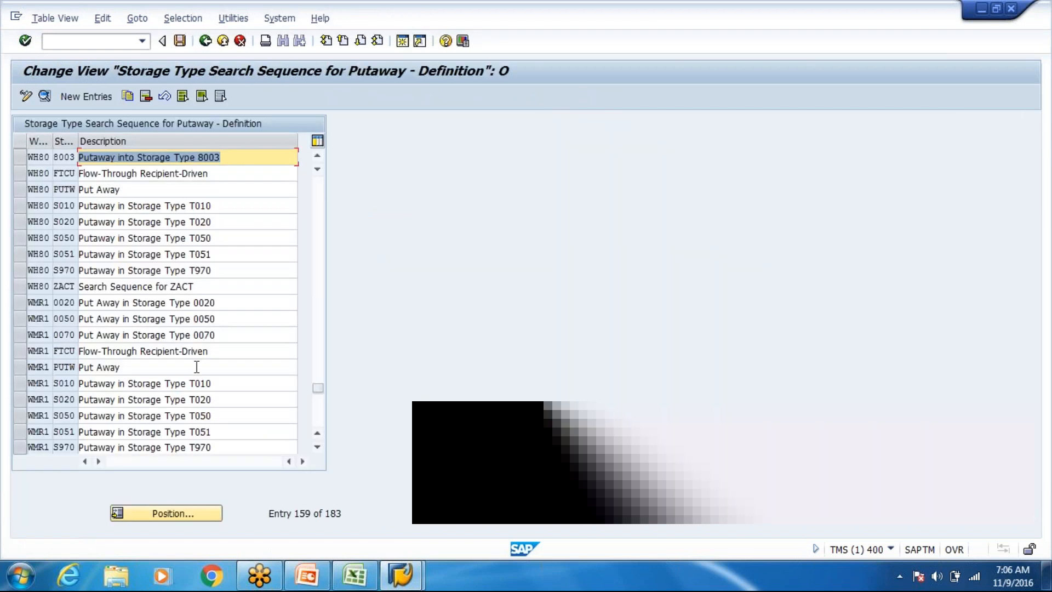
Return to the implementation guide and open the Assign Storage Types to Storage Type Search Sequence activity.
left_click(207, 42)
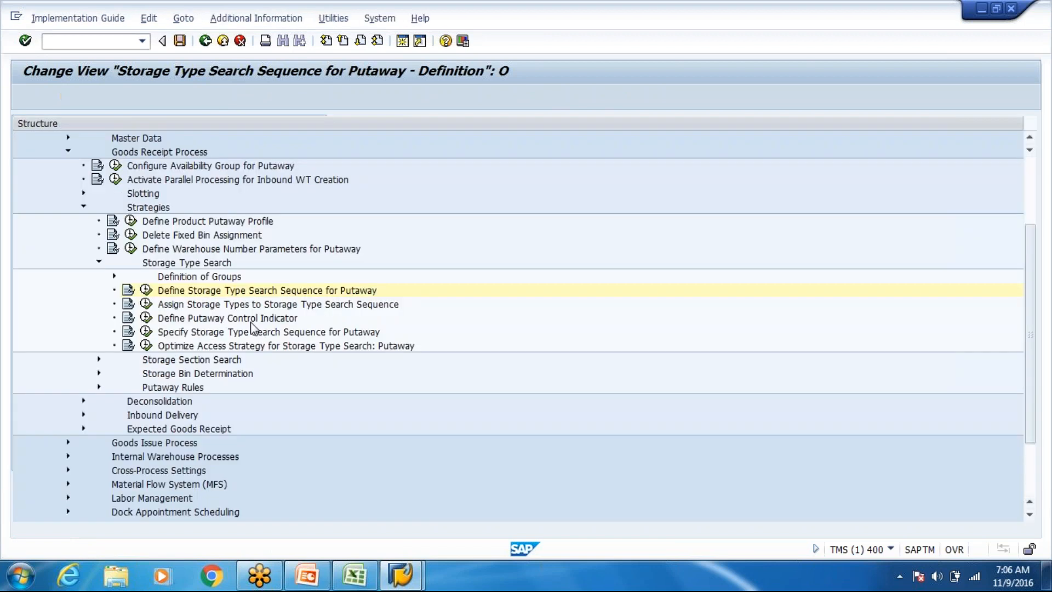
left_click(147, 304)
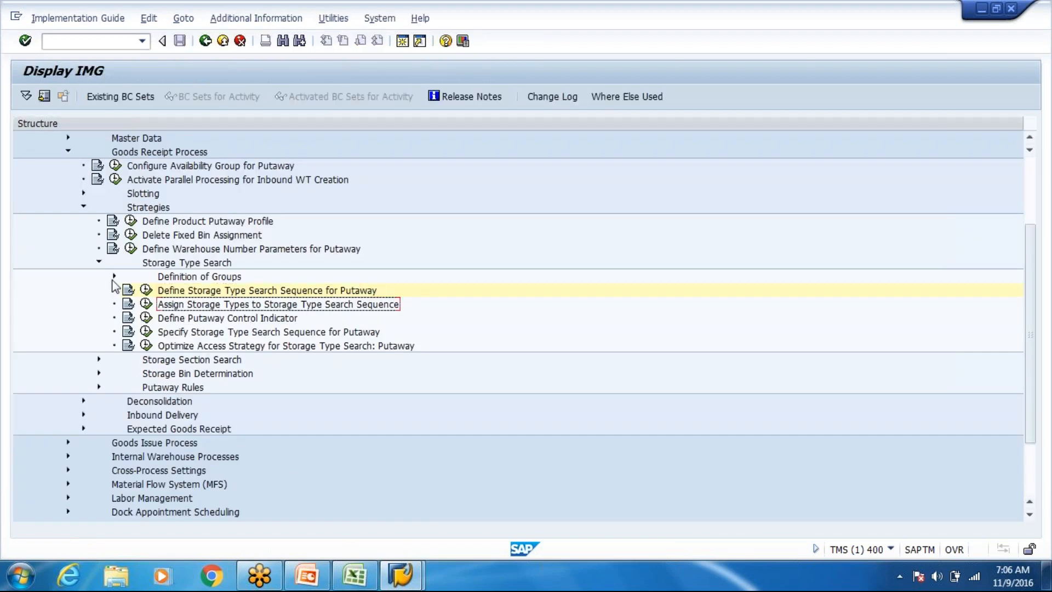
left_click(145, 303)
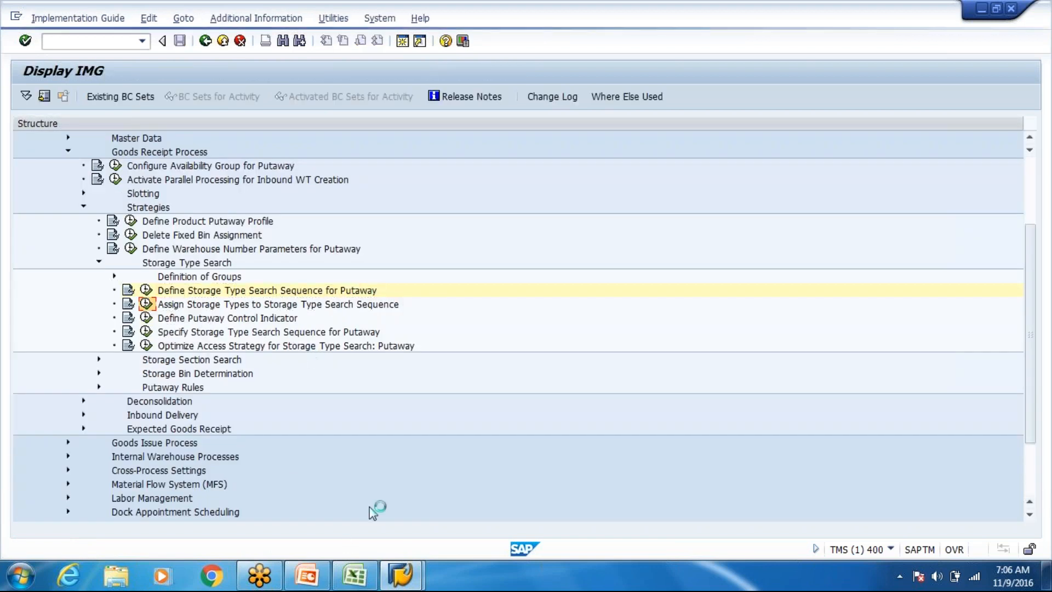
Switch to the Data For Demo workbook in Excel and examine the storage type for Raw Casing and the WH80 warehouse layout.
left_click(373, 574)
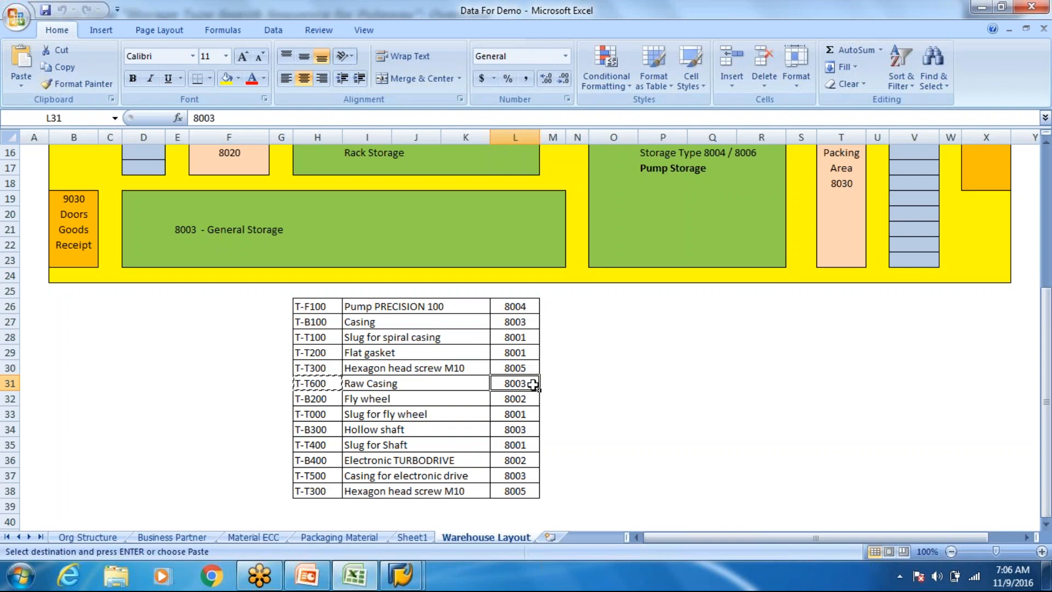
left_click(559, 381)
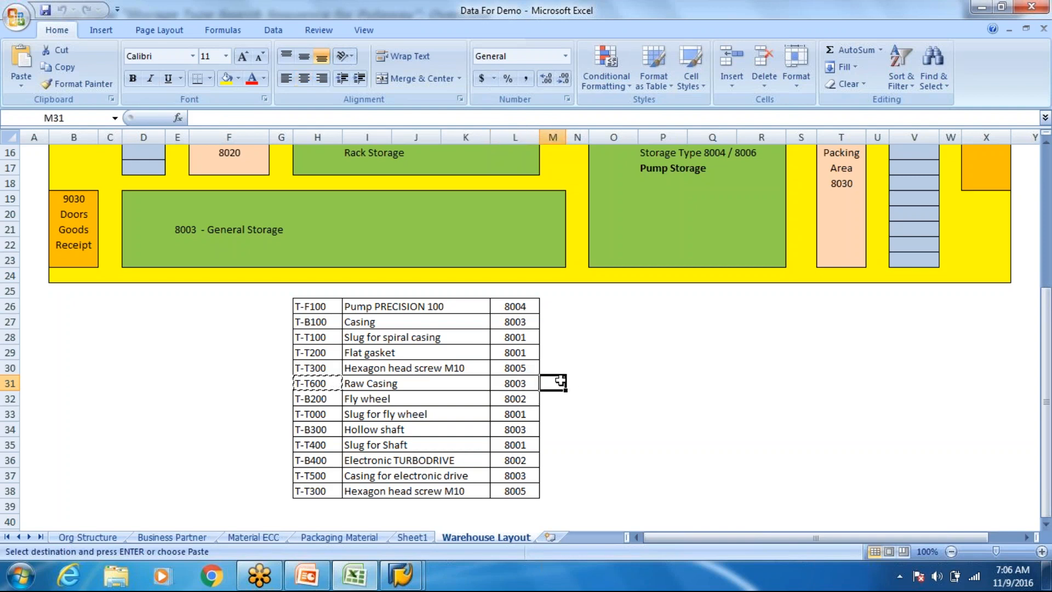
scroll(560, 380, "up", 2)
scroll(559, 377, "up", 3)
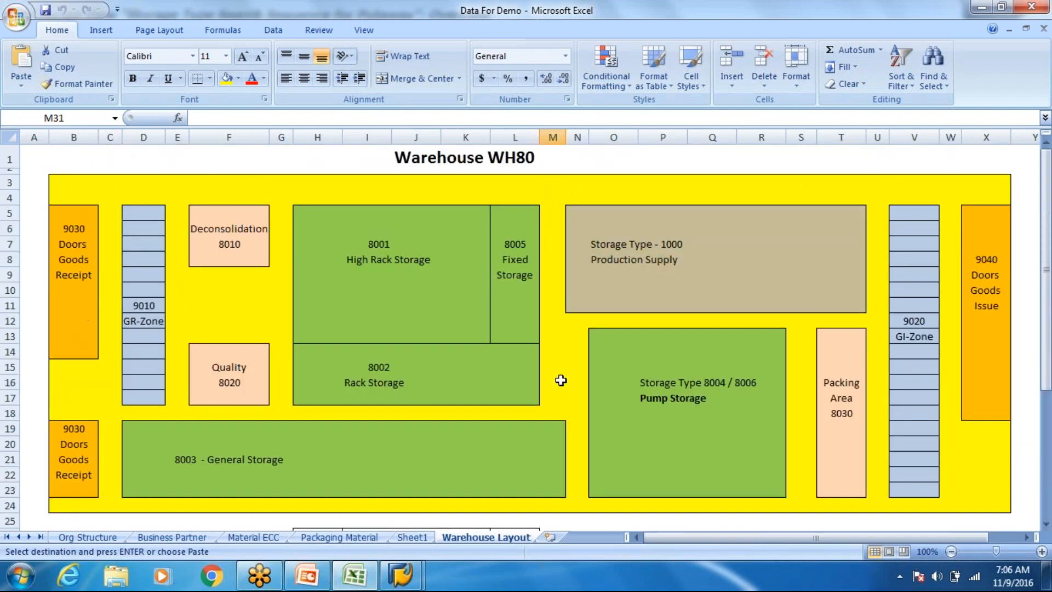
scroll(551, 382, "down", 5)
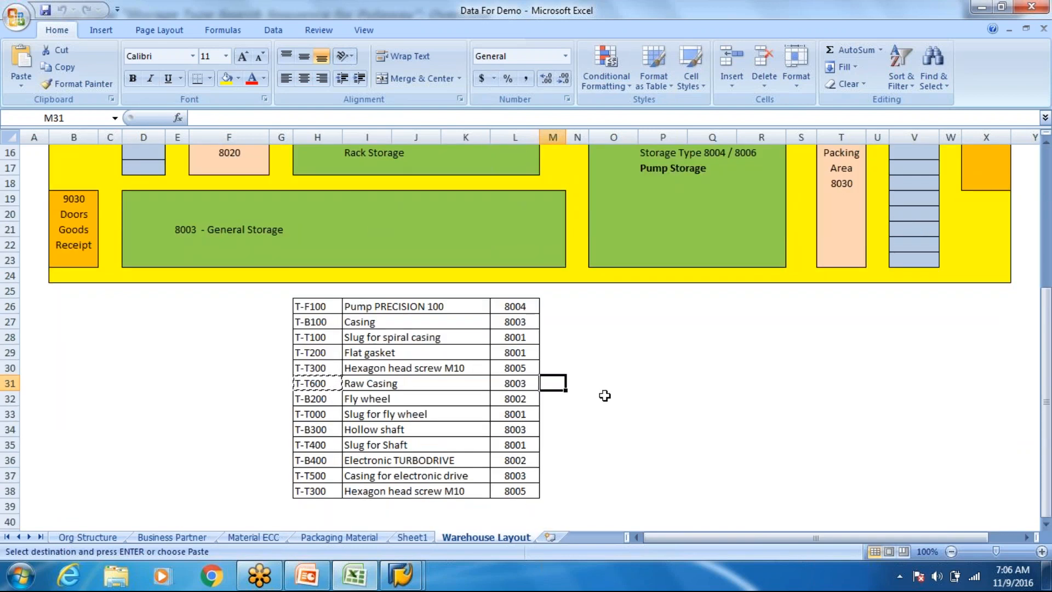
Back in SAP, create a new assignment for warehouse WH80 with storage type search sequence 8003 and storage type 8003.
key("alt+Tab")
left_click(89, 98)
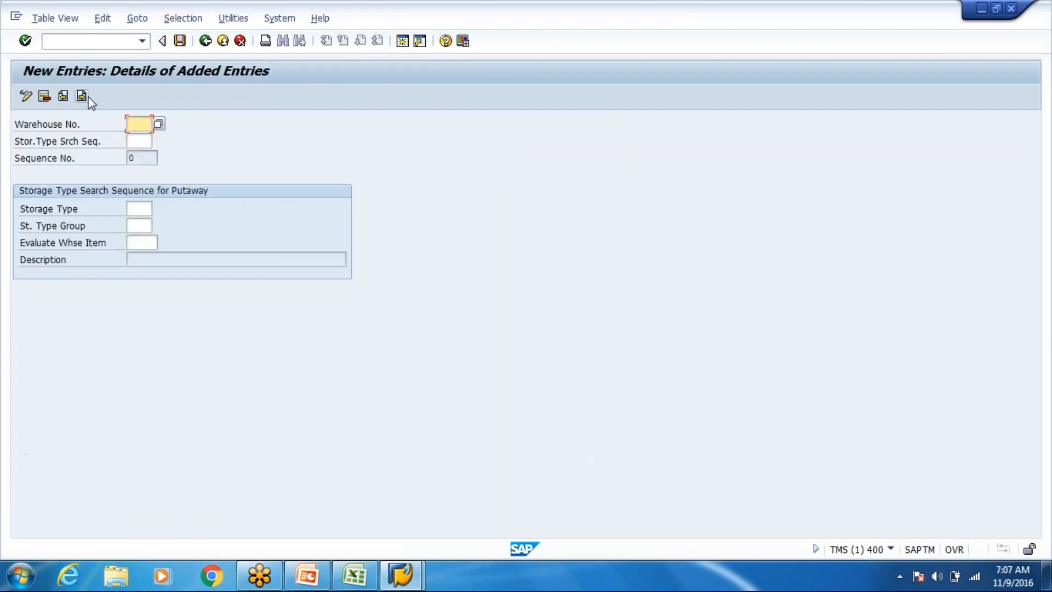
type("Wh80")
key("Tab")
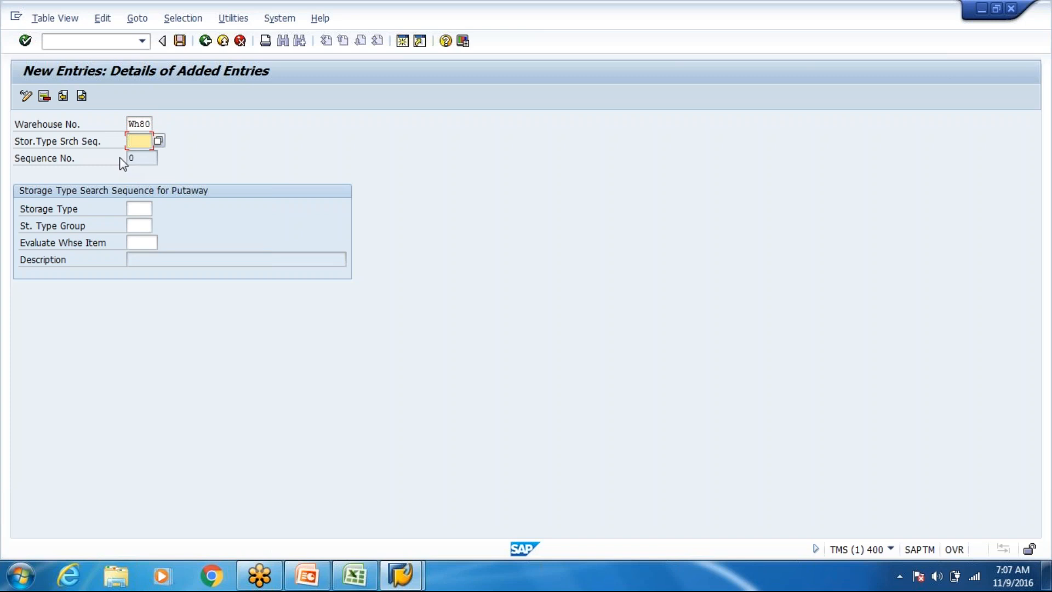
type("8003")
key("Tab")
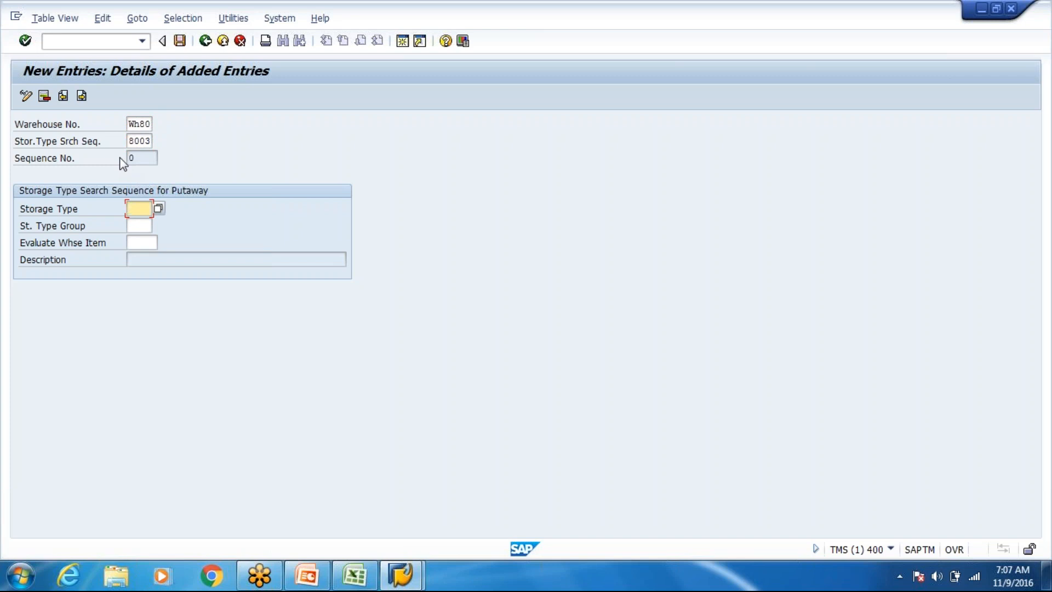
type("8003")
key("Return")
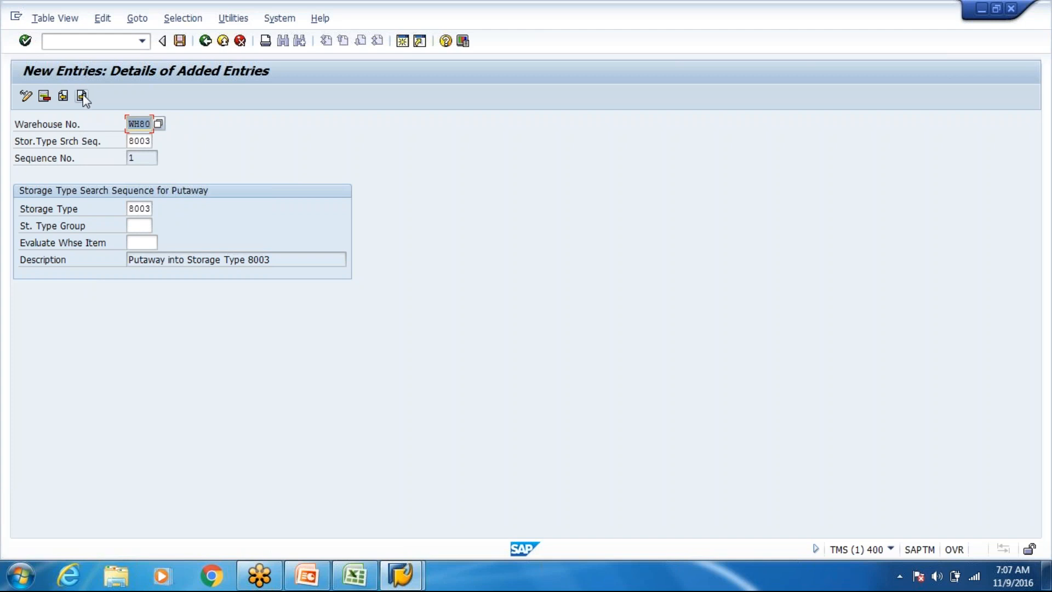
Start a further assignment entry for warehouse WH80 with storage type search sequence 8002.
left_click(137, 157)
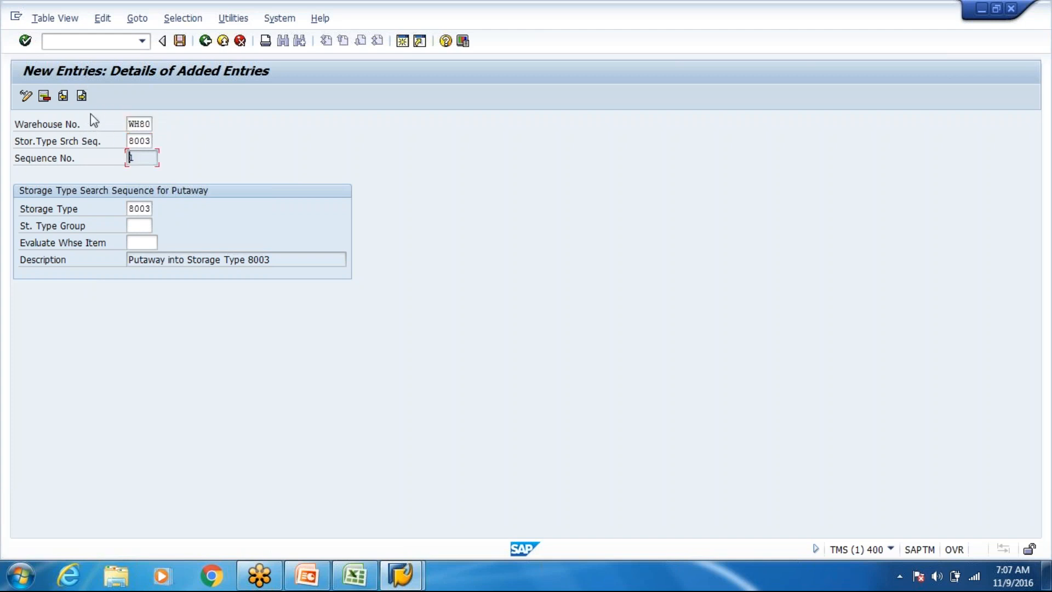
left_click(85, 98)
type("Wh80")
left_click(144, 140)
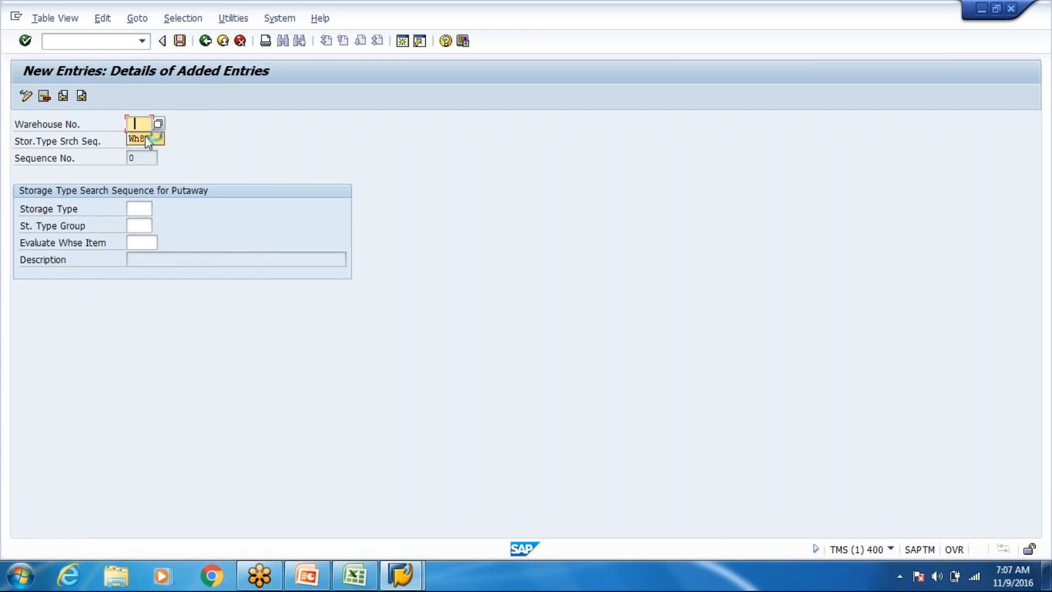
left_click(138, 155)
key("BackSpace")
type("2")
left_click(142, 224)
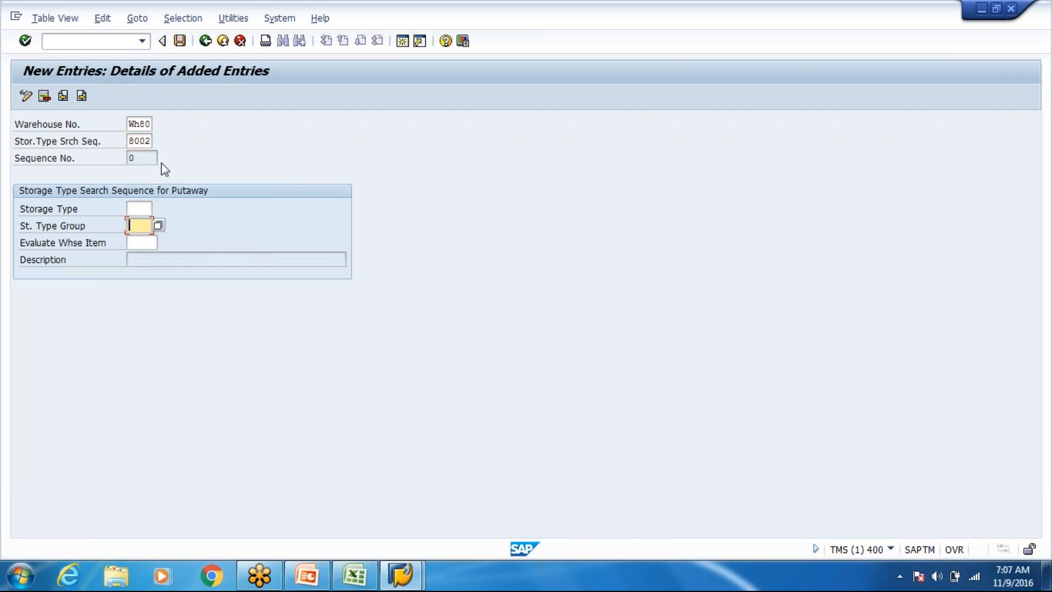
Set the storage type of the second entry to 8002 and validate the entry.
left_click(145, 210)
type("8003")
key("BackSpace")
type("2")
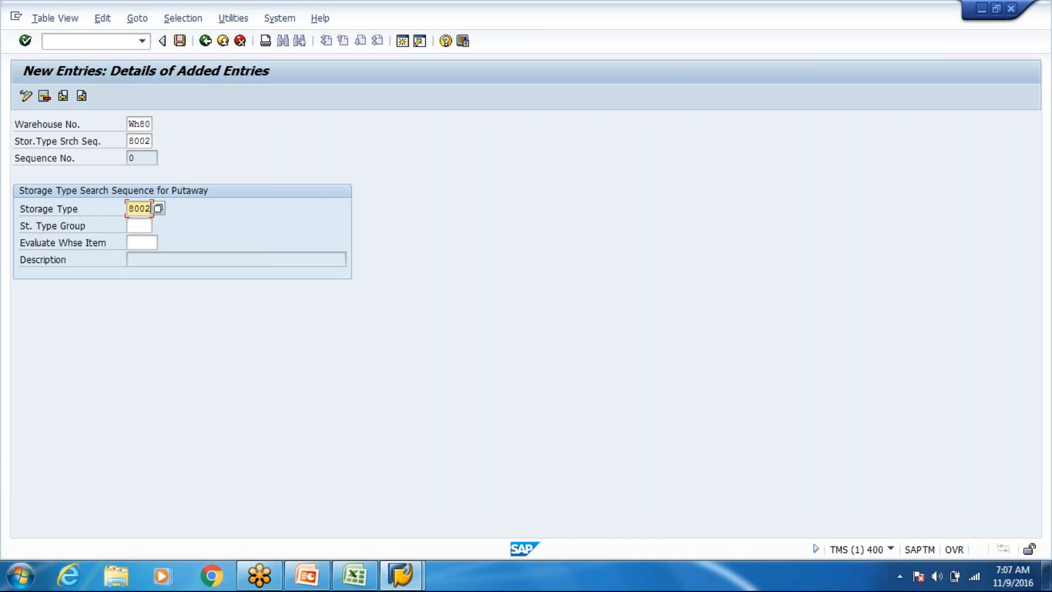
key("Return")
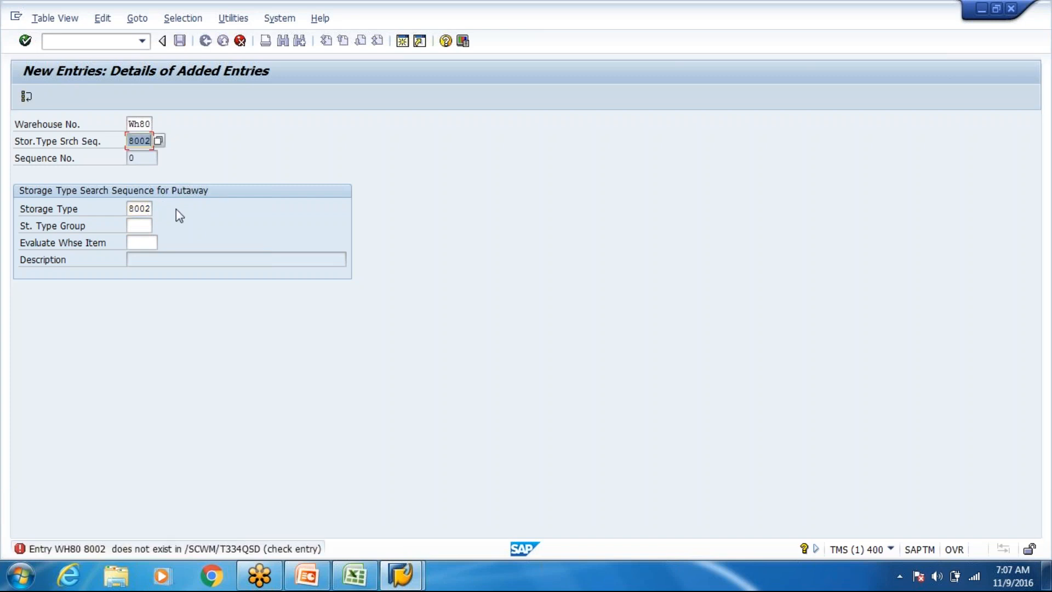
Change the second entry's storage type search sequence to 8003 and save both assignments.
key("Right")
key("BackSpace")
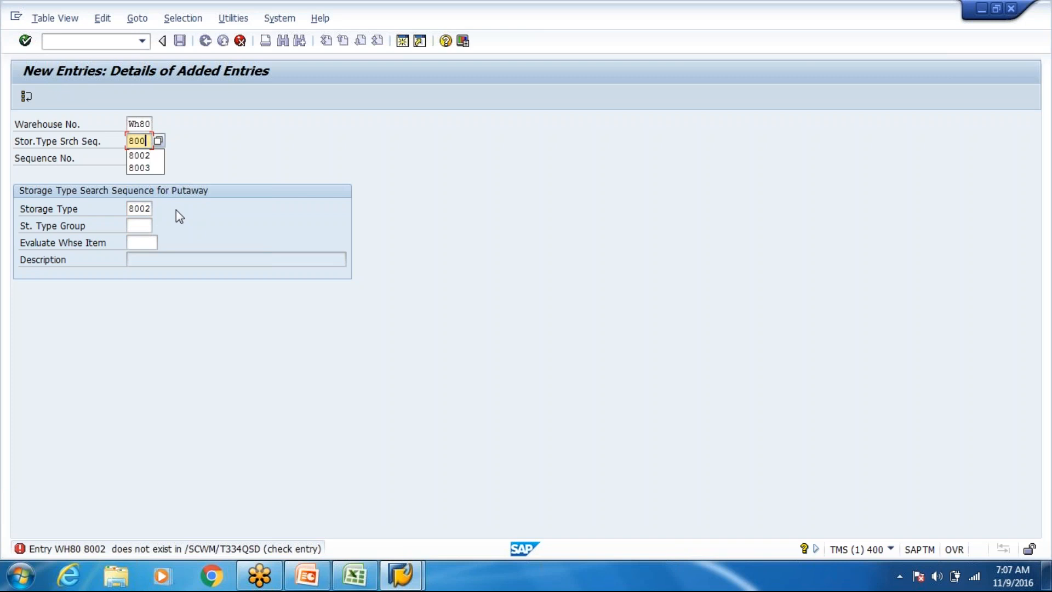
type("3")
key("Return")
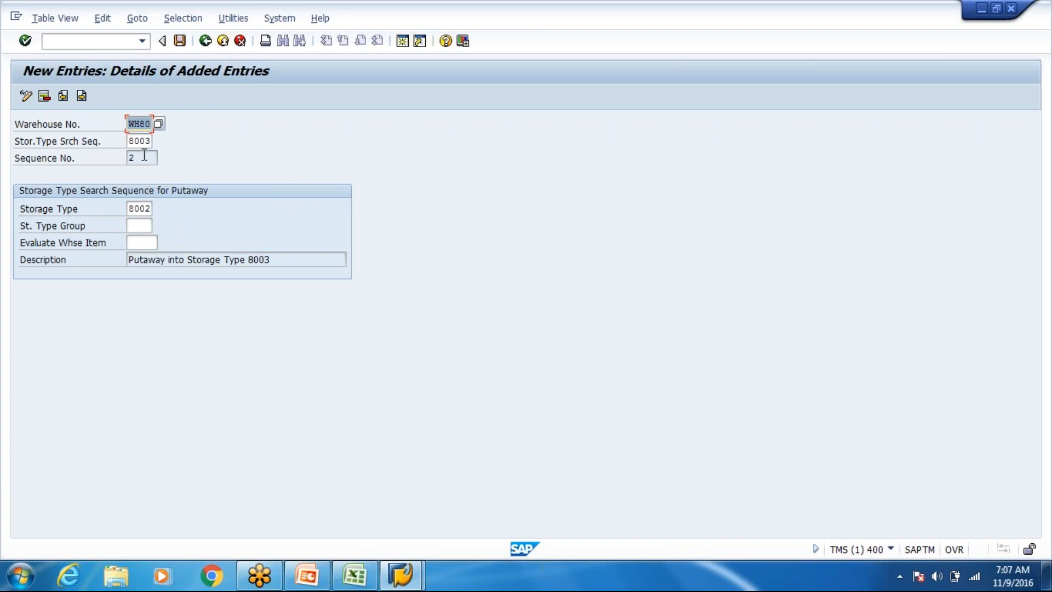
key("ctrl+s")
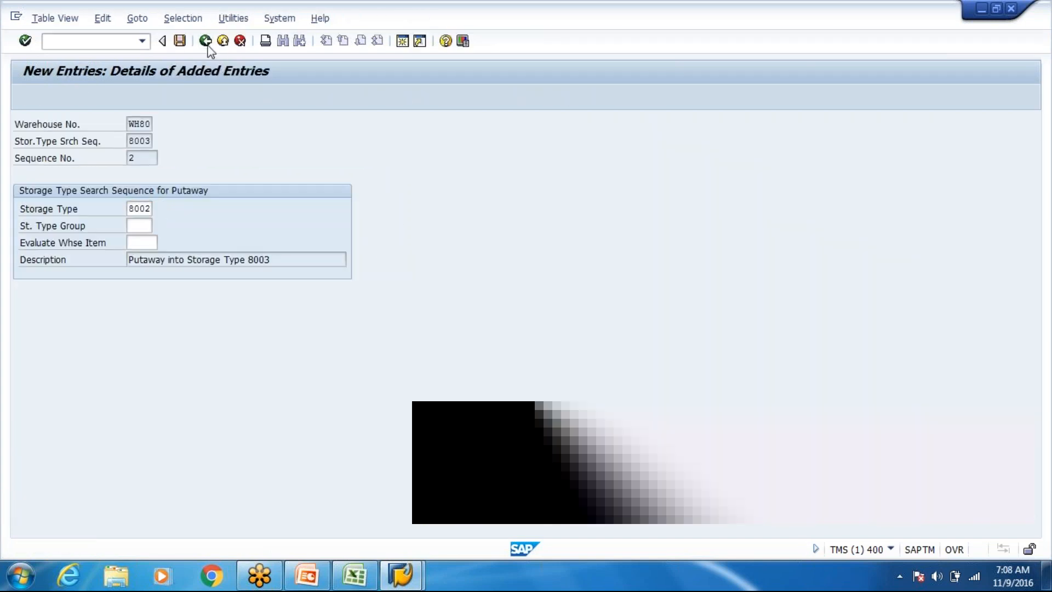
Go back to the overview of added entries and check the storage types and search sequences of both rows.
left_click(206, 41)
left_click(188, 157)
left_click(197, 174)
left_click(189, 174)
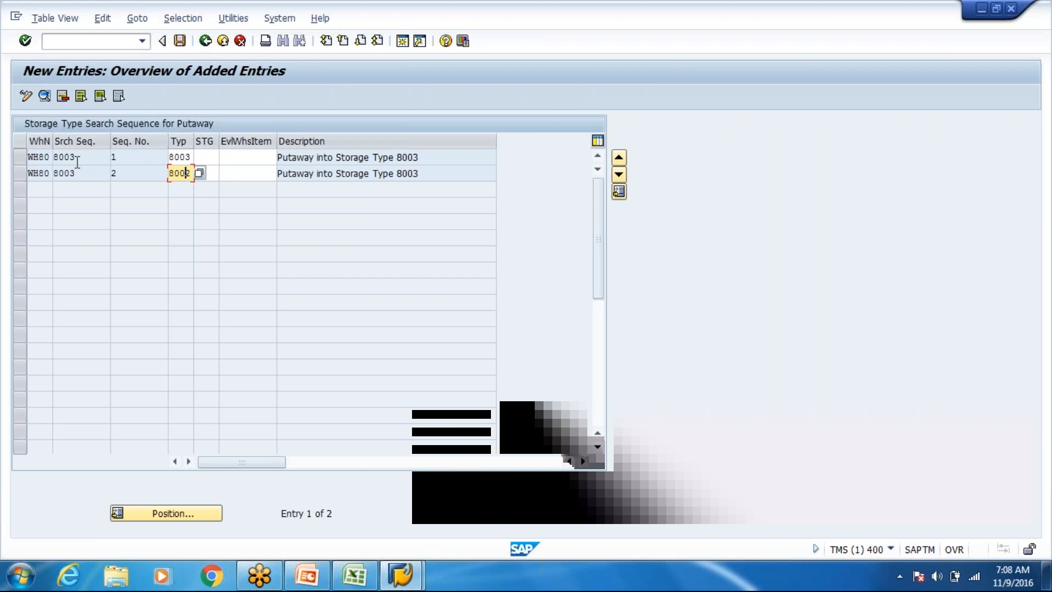
left_click(72, 157)
left_click(75, 173)
Leave the assignments for the implementation guide, open Define Putaway Control Indicator and start a new entry.
left_click(206, 41)
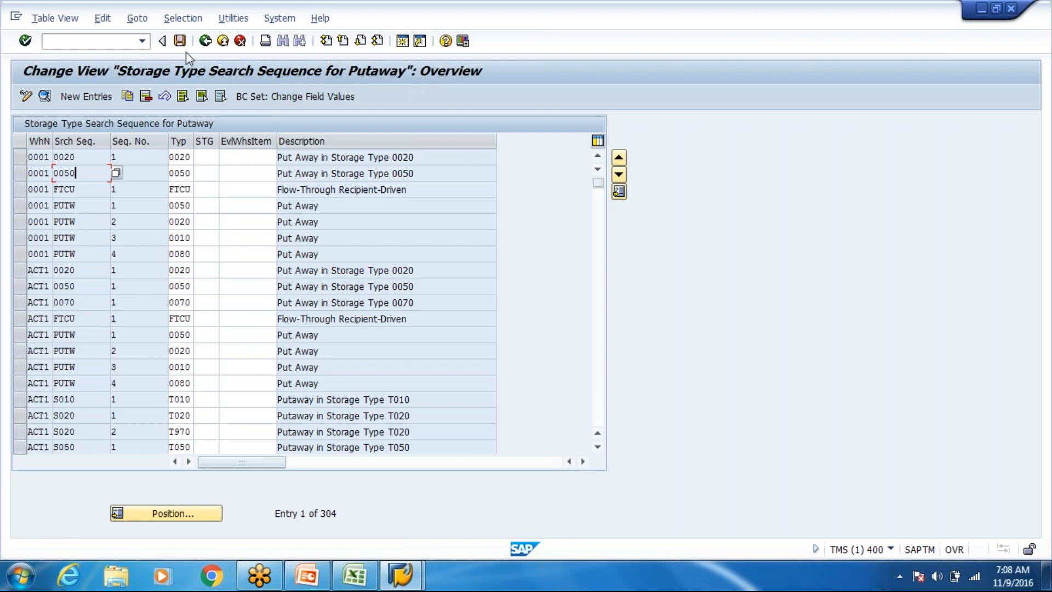
left_click(202, 47)
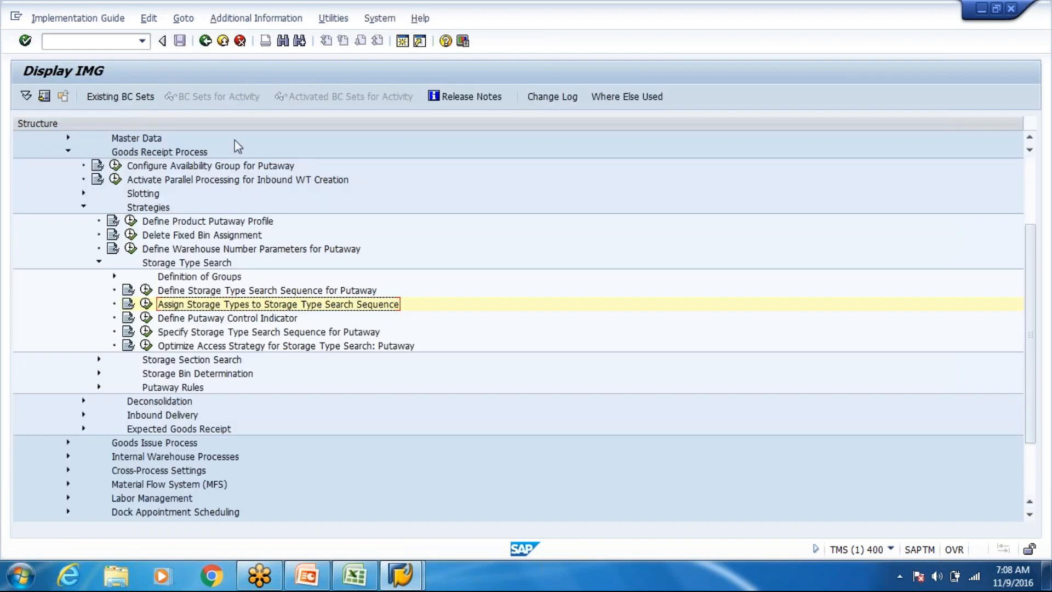
left_click(145, 318)
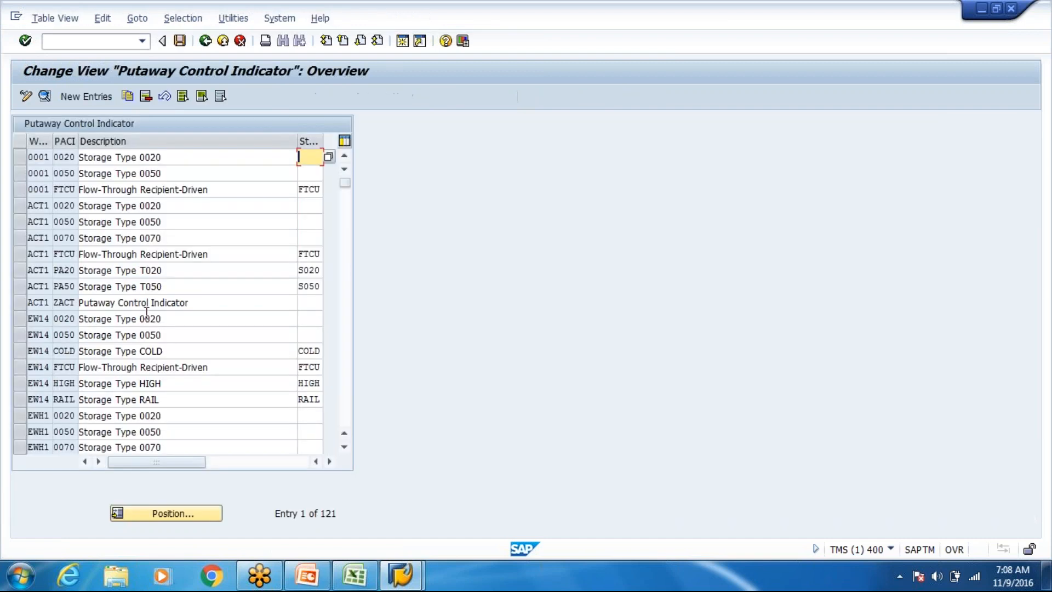
left_click(86, 96)
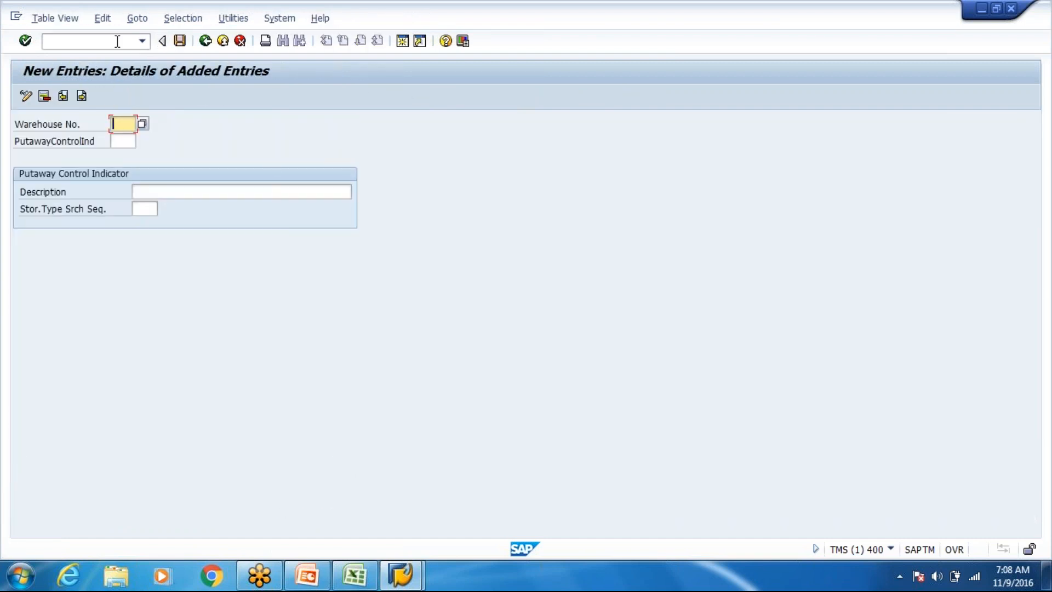
Open transaction /scwm/mat1 in a new SAP session.
left_click(117, 41)
type("/o/scwm/mat1")
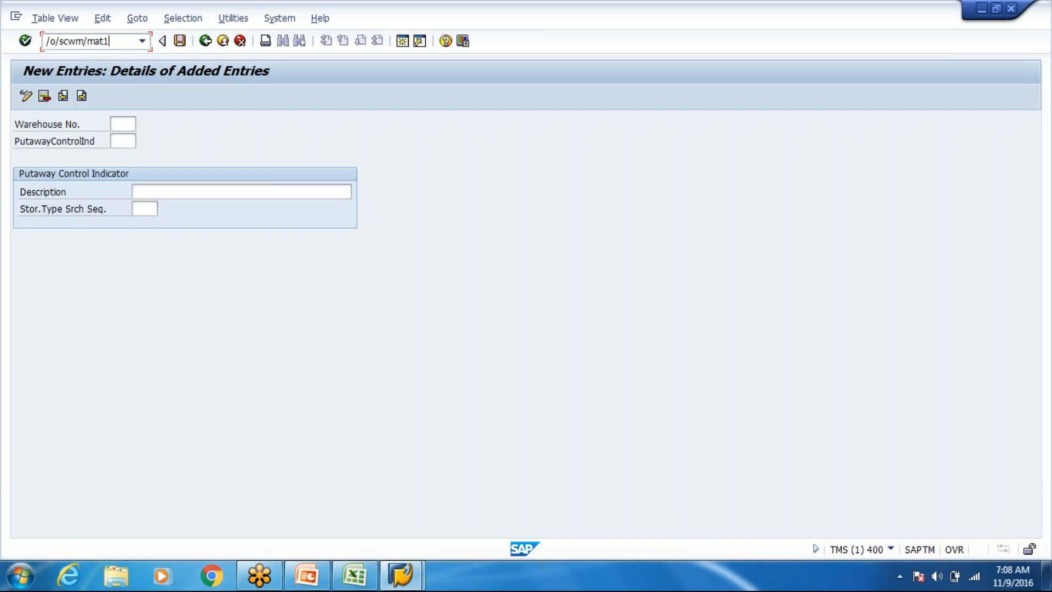
key("Return")
Copy product number T-T600 from the Excel workbook into the Product Number field of the warehouse product transaction in SAP.
left_click(355, 574)
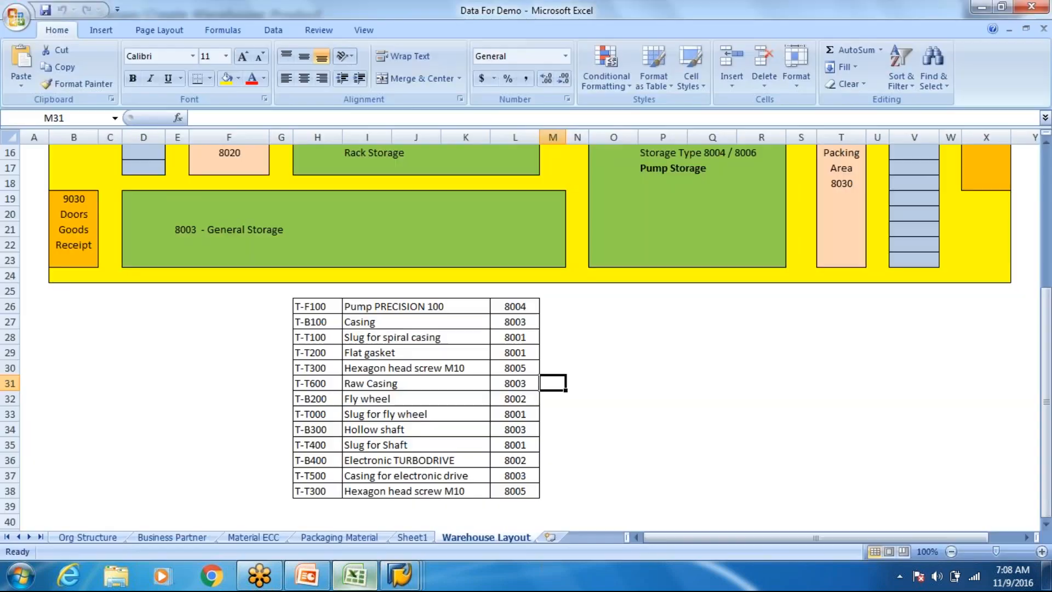
left_click(311, 382)
key("ctrl+c")
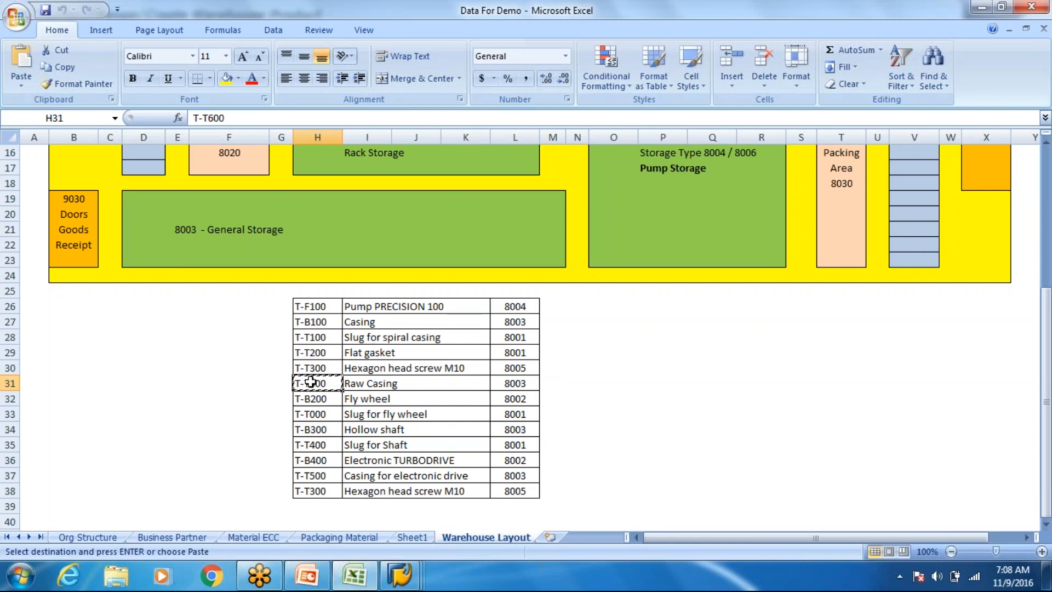
key("alt+Tab")
key("ctrl+v")
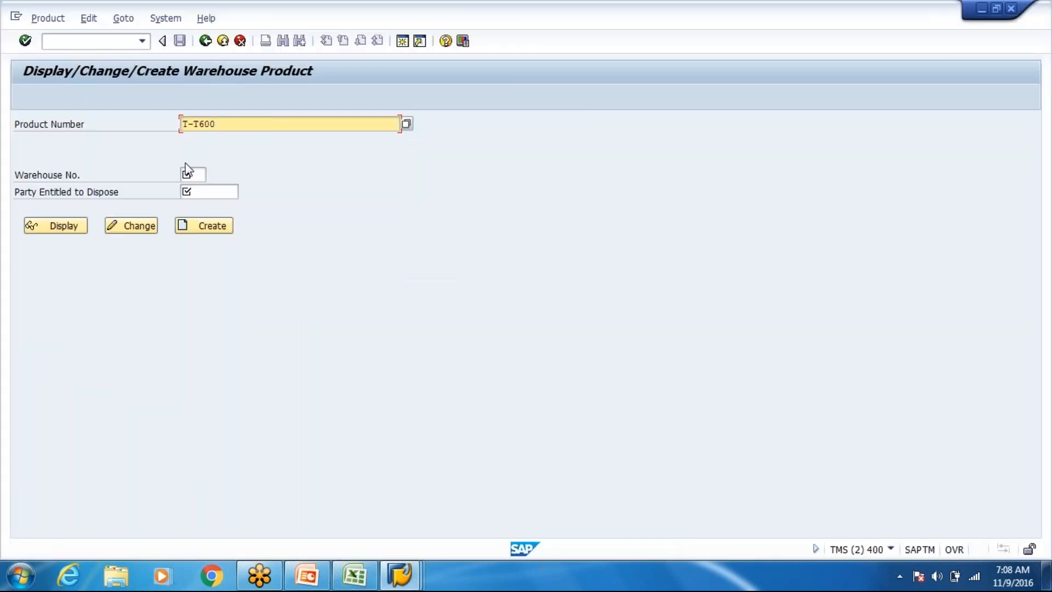
Set the warehouse number to WH80 and the party entitled to dispose to VN8000, and open the product for changing.
left_click(192, 175)
key("space")
left_click(199, 189)
left_click(201, 193)
key("space")
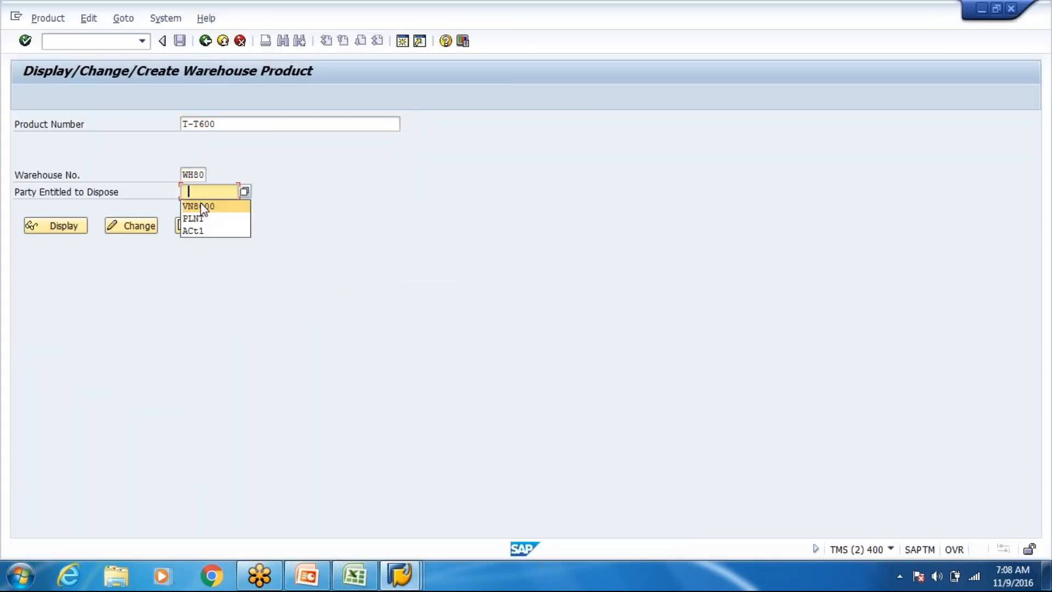
left_click(202, 207)
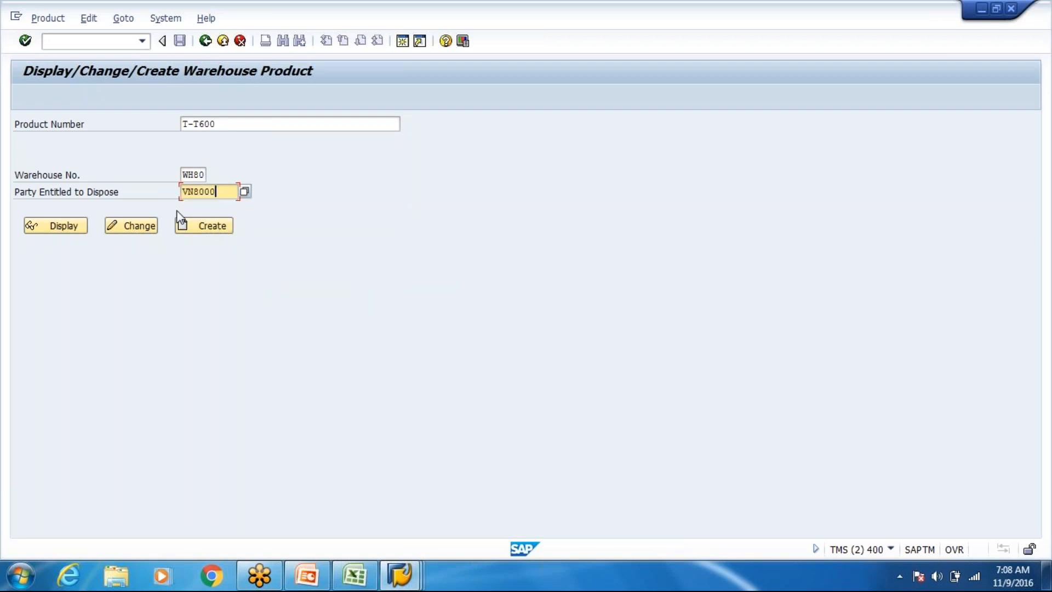
left_click(152, 227)
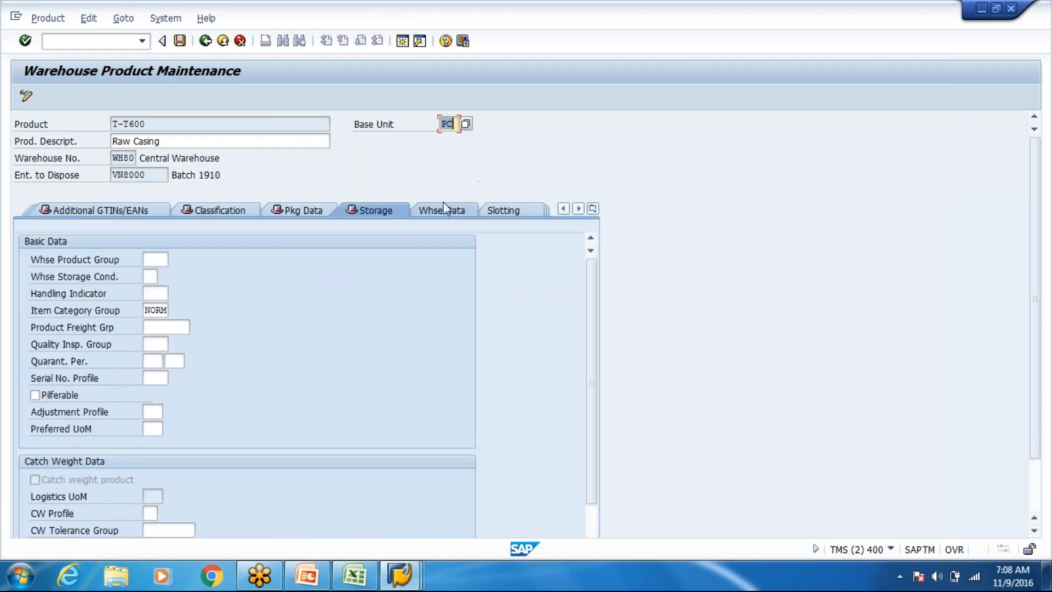
Look through the available putaway control indicators in the product's warehouse data and close the list without choosing one.
left_click(443, 211)
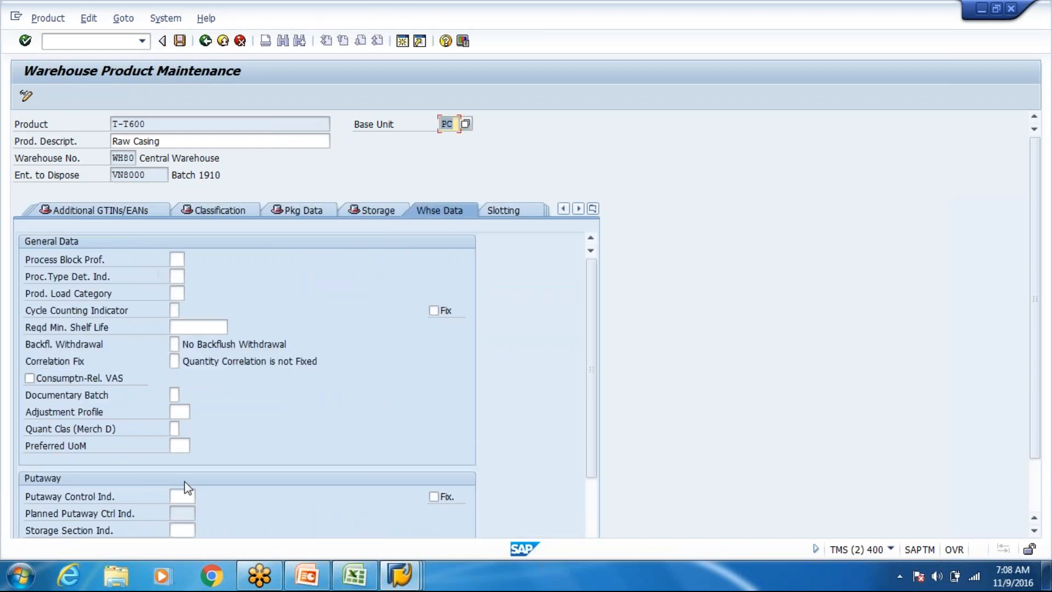
left_click(185, 497)
scroll(185, 497, "down", 3)
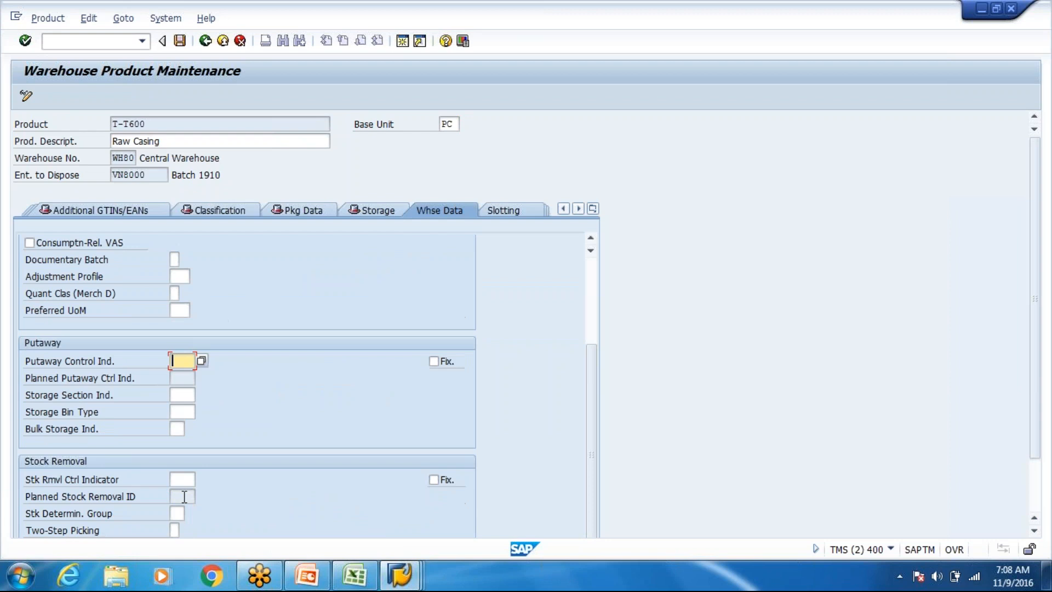
scroll(196, 406, "down", 3)
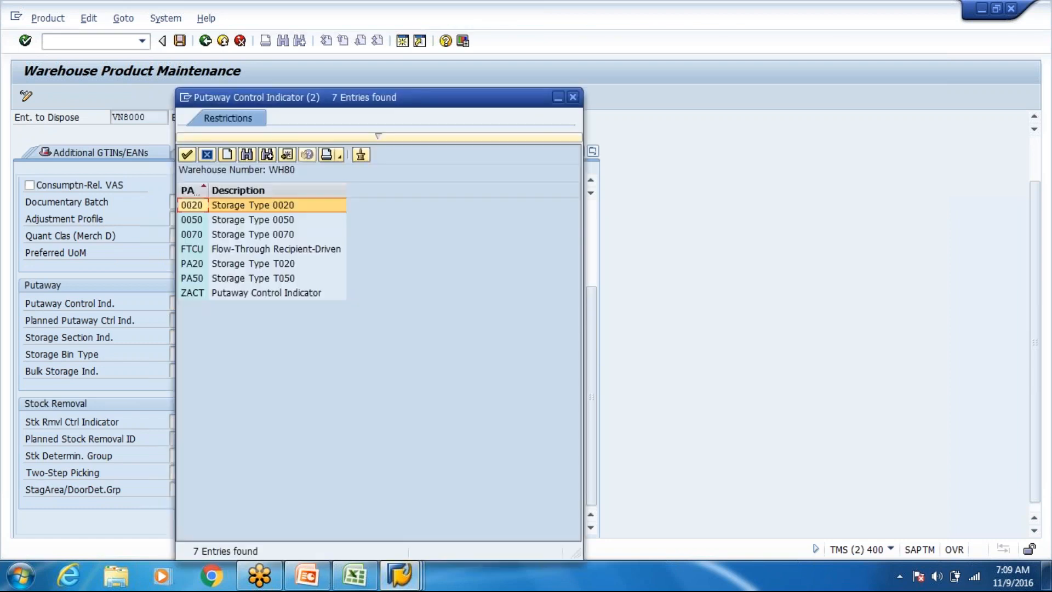
left_click(571, 97)
Check the storage type assigned to product T-T600 in the Excel warehouse layout and return to SAP.
left_click(355, 575)
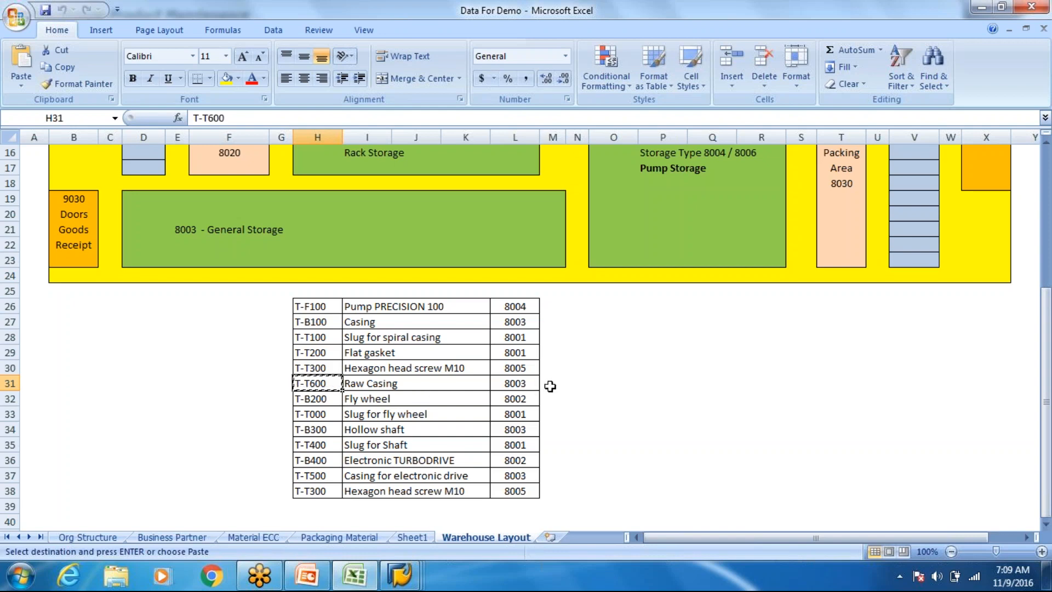
left_click(527, 383)
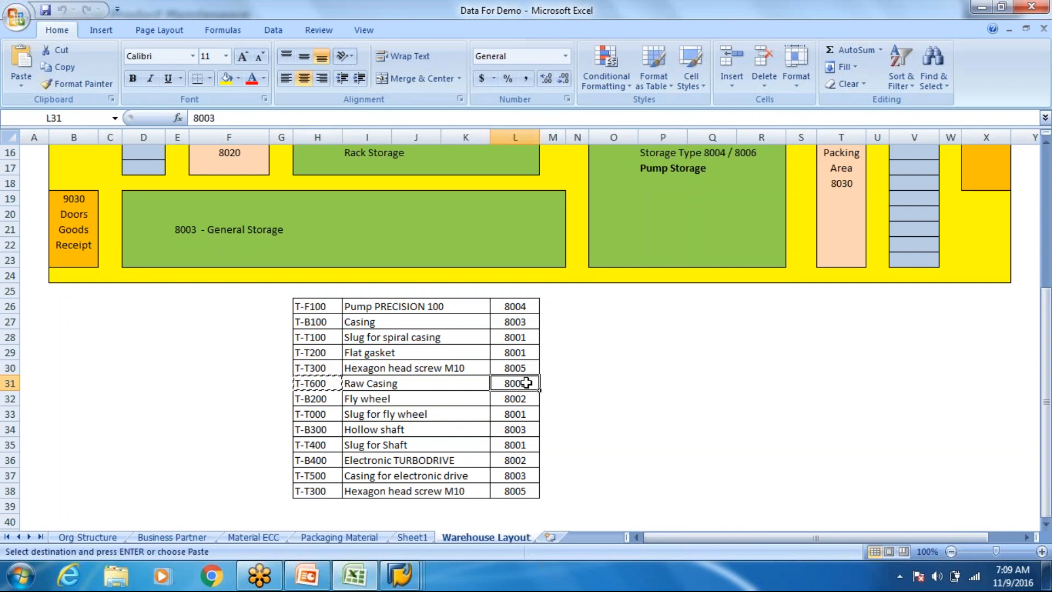
key("alt+Tab")
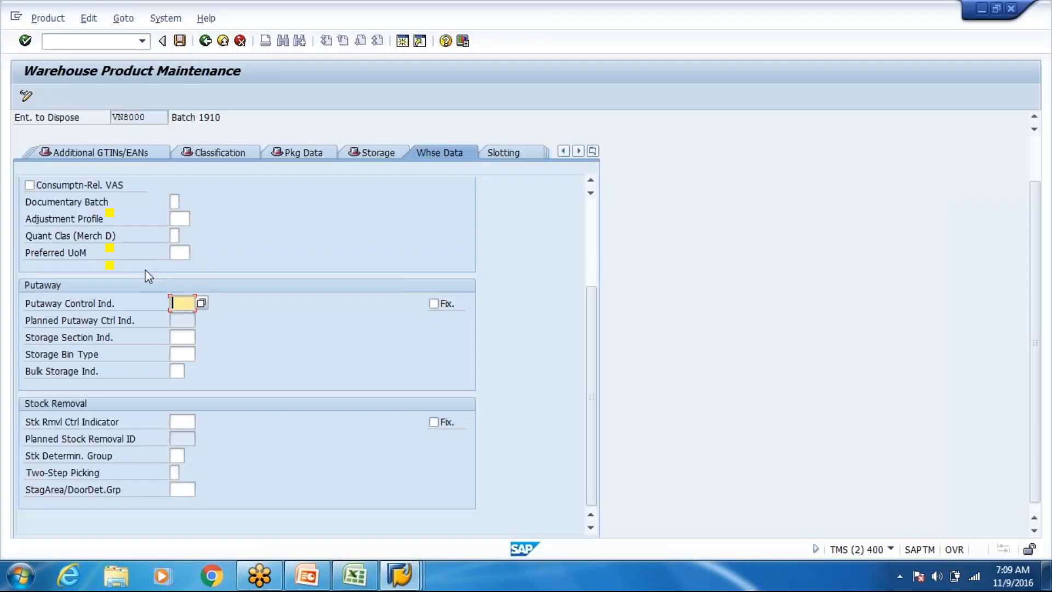
Enter a new putaway control indicator 8003 for warehouse WH80 with the description Putaway into Storage Type 8003.
key("alt+Tab")
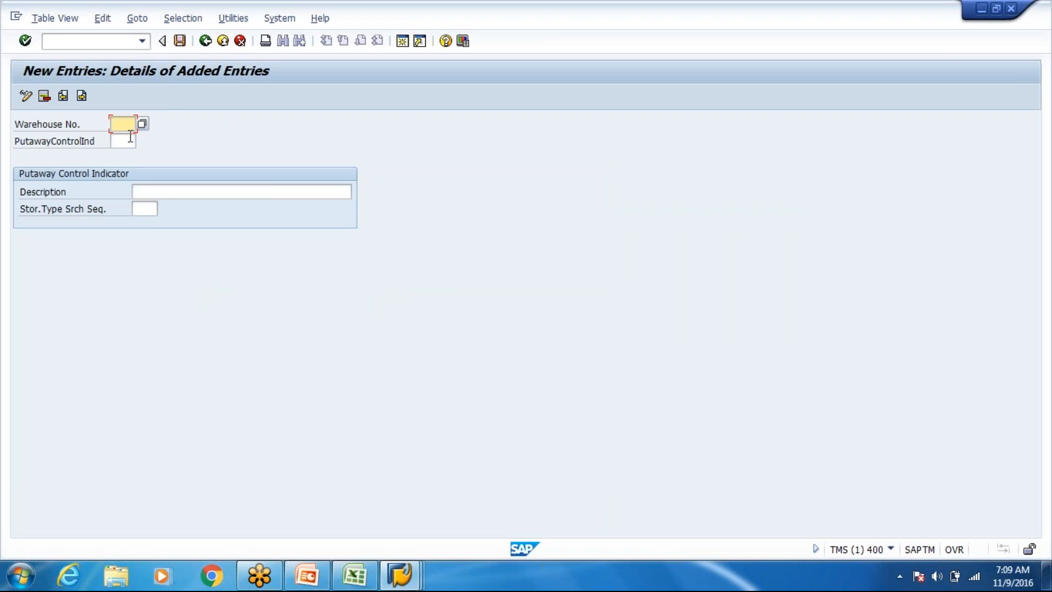
type("Wh80")
key("Tab")
type("8008")
key("Tab")
type("P")
key("BackSpace")
type("Puta")
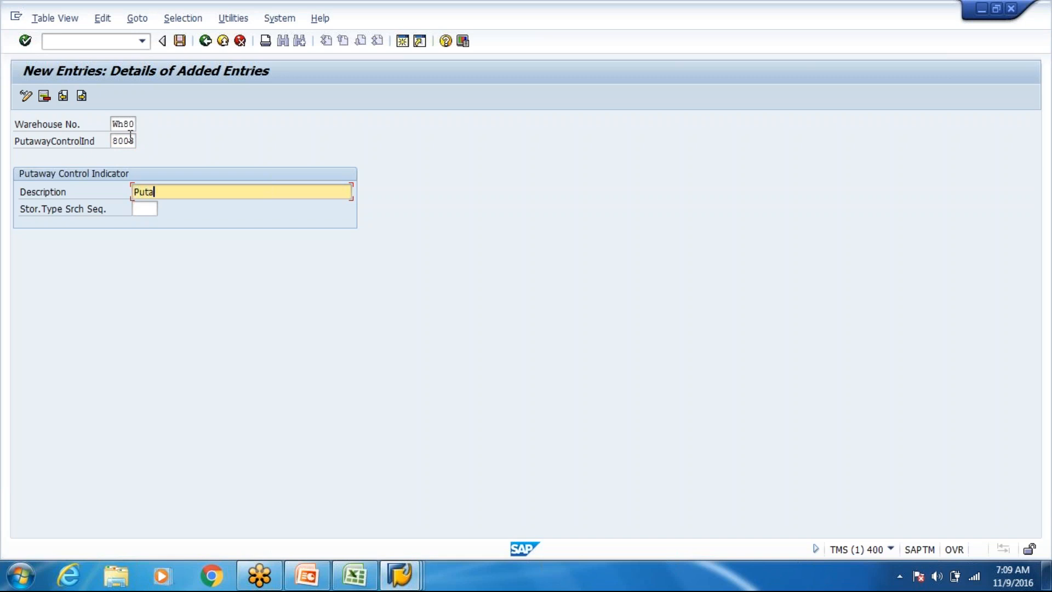
type("way into Storage Type ")
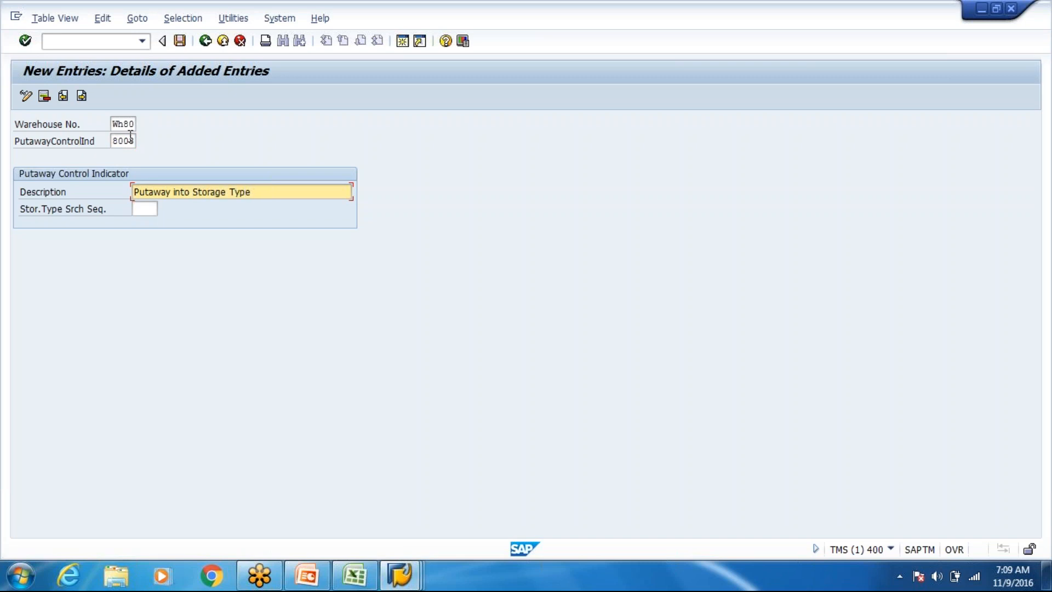
type("8003")
Save the new putaway control indicator under the proposed Warehouse WH80 customizing request.
key("Return")
key("ctrl+s")
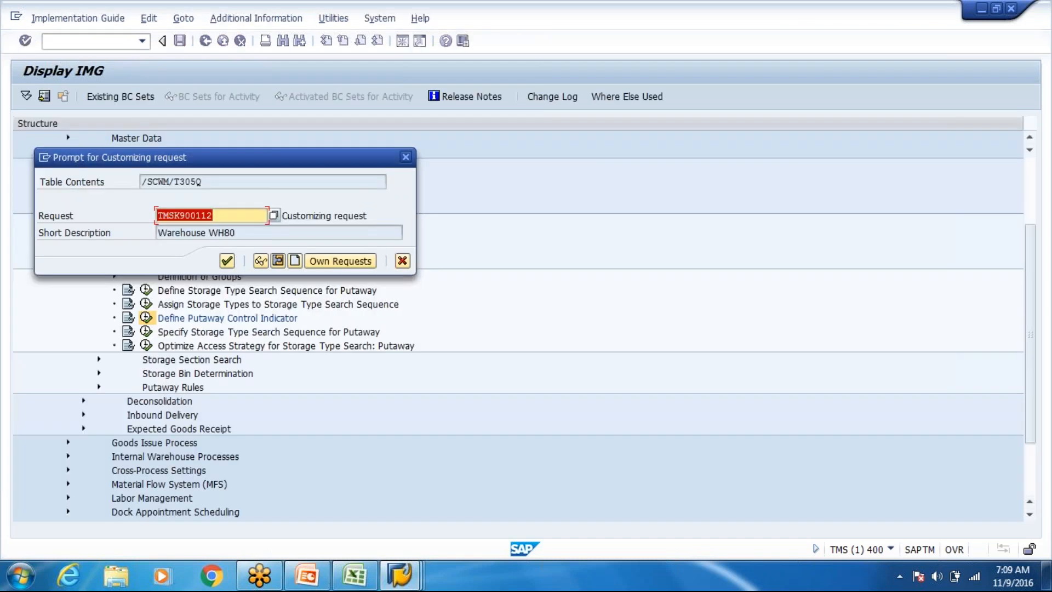
key("Return")
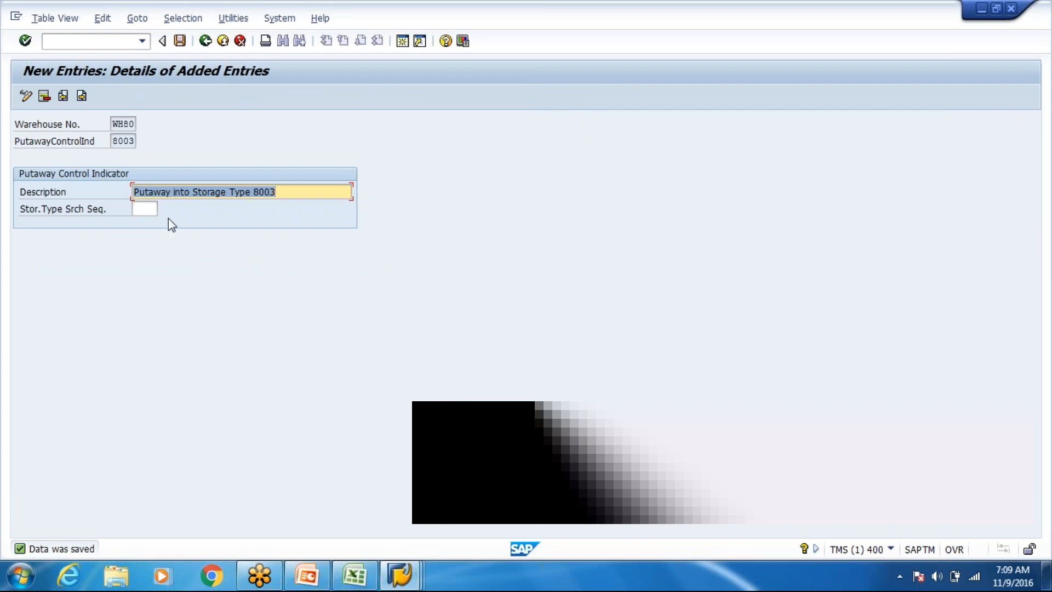
Assign putaway control indicator 8003 to product T-T600 in its warehouse data, save the product and leave its maintenance screen.
key("alt+Tab")
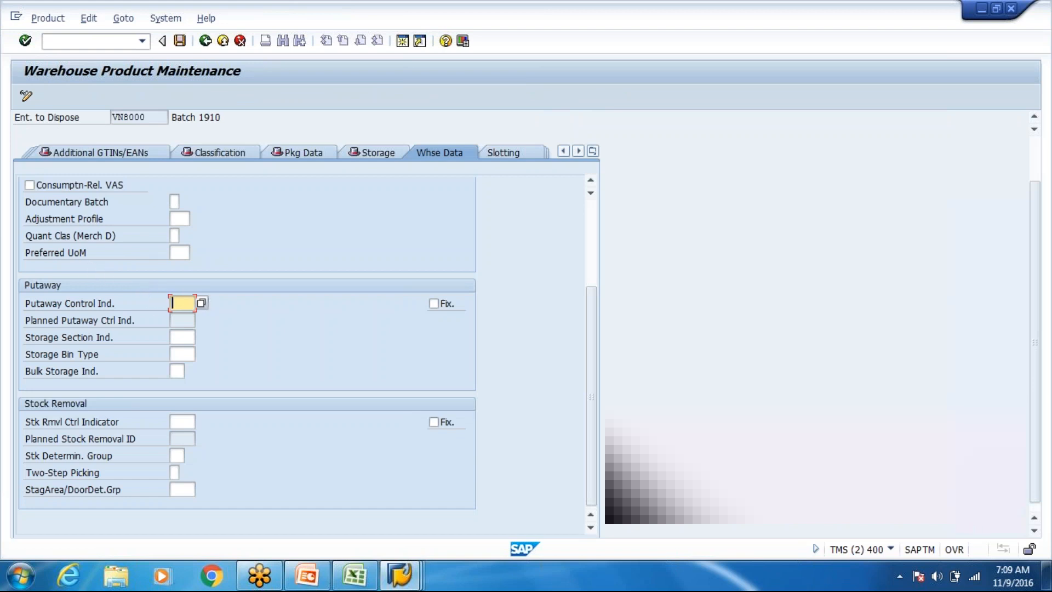
left_click(208, 303)
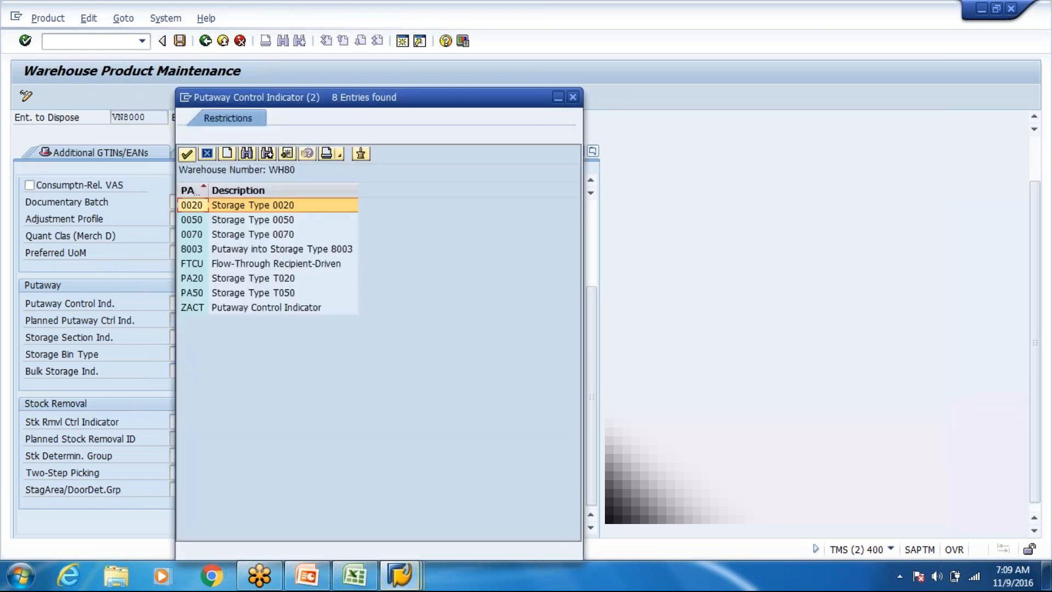
double_click(235, 249)
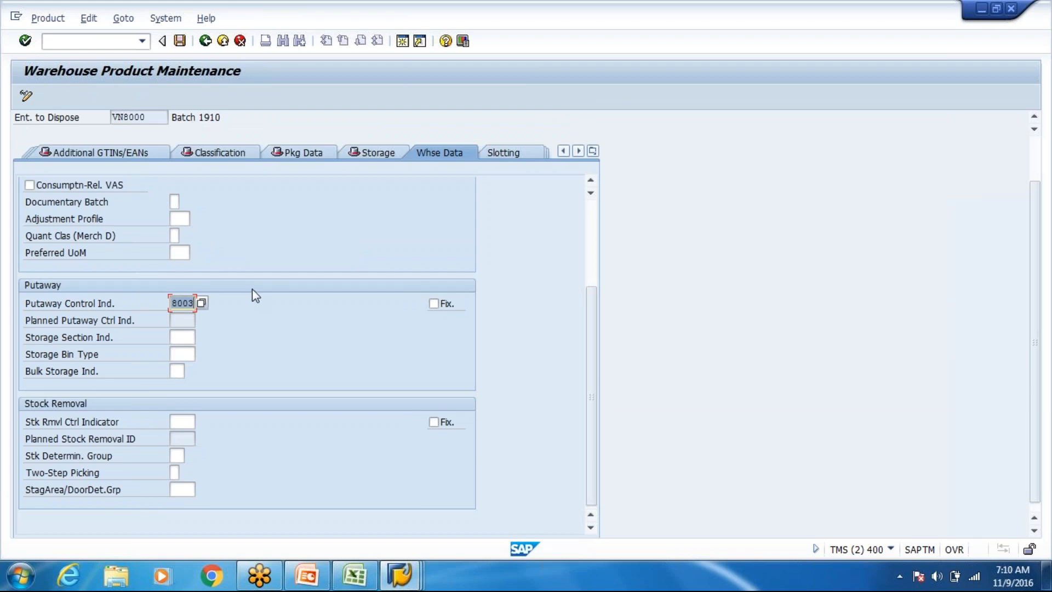
key("Return")
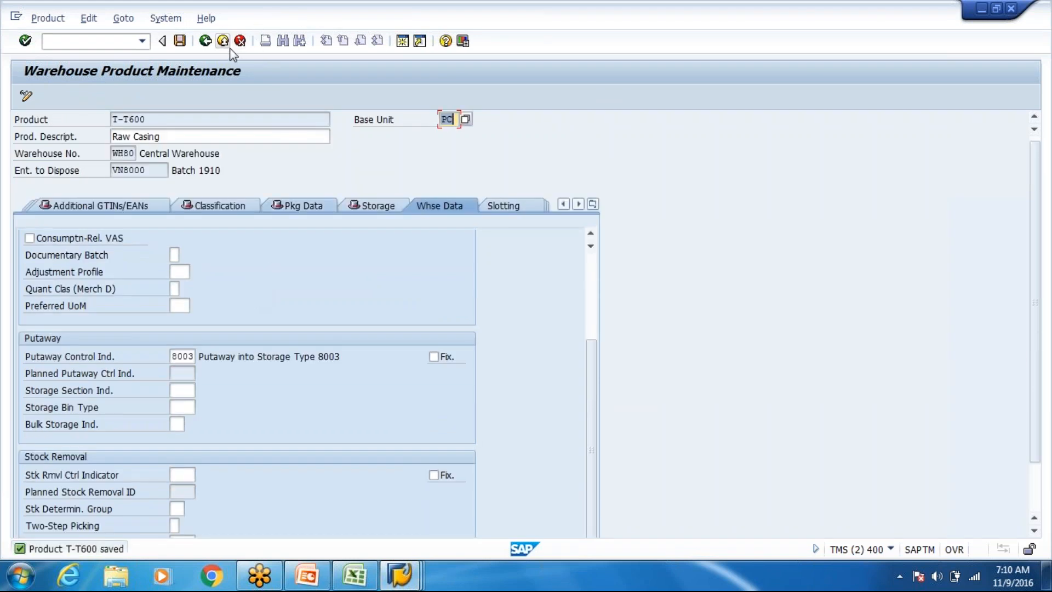
left_click(223, 43)
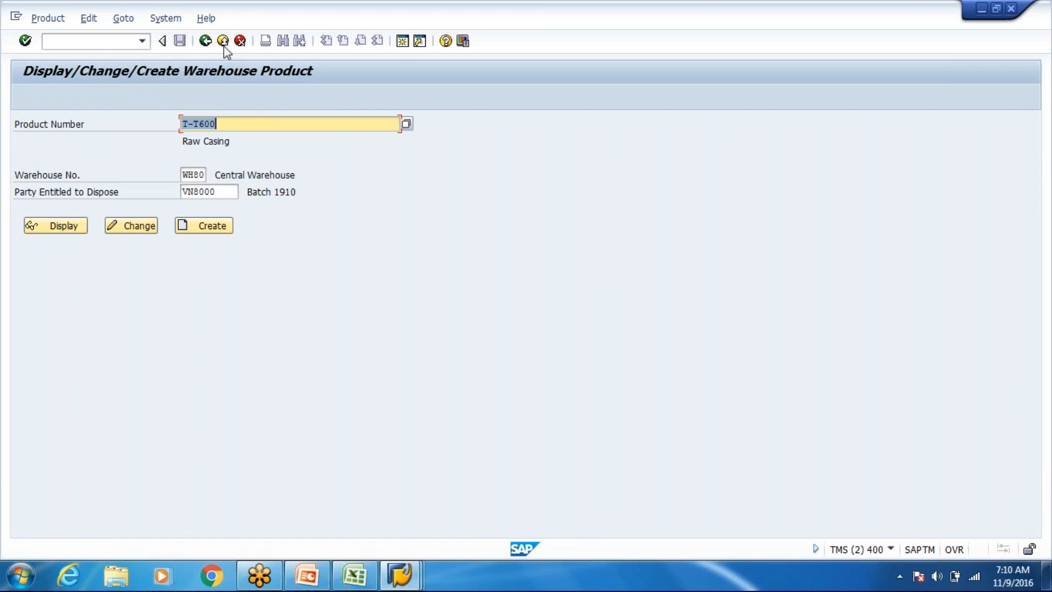
left_click(223, 43)
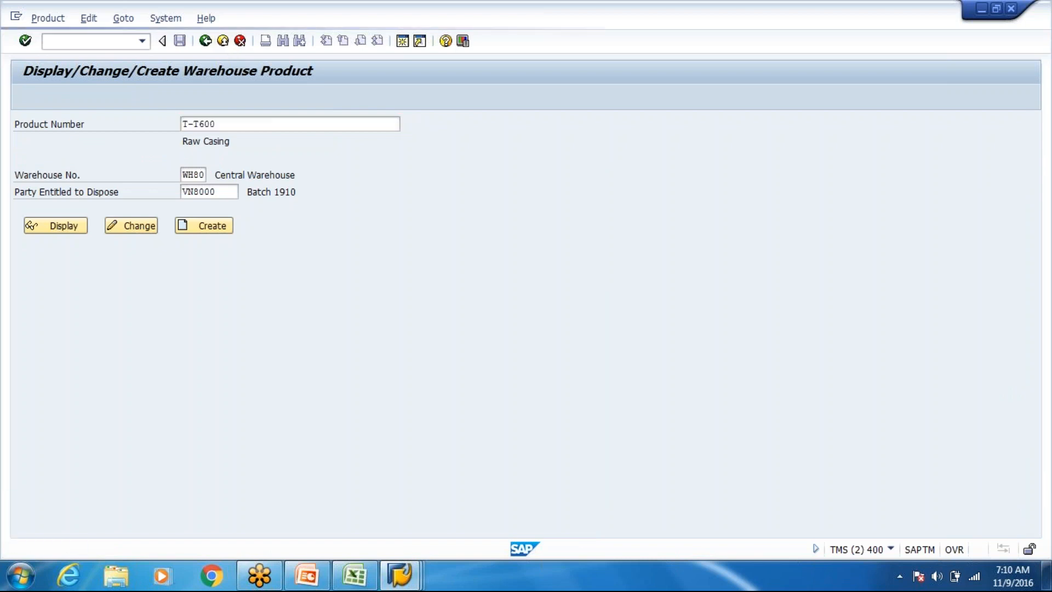
Leave the putaway control indicator entries and open the customizing activity Specify Storage Type Search Sequence for Putaway.
key("alt+Tab")
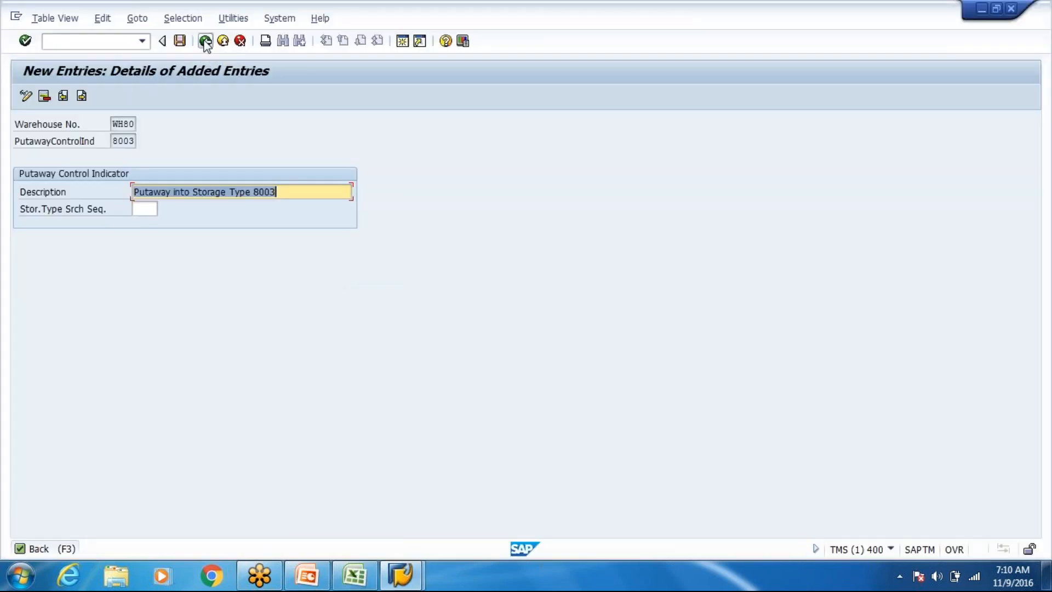
left_click(205, 41)
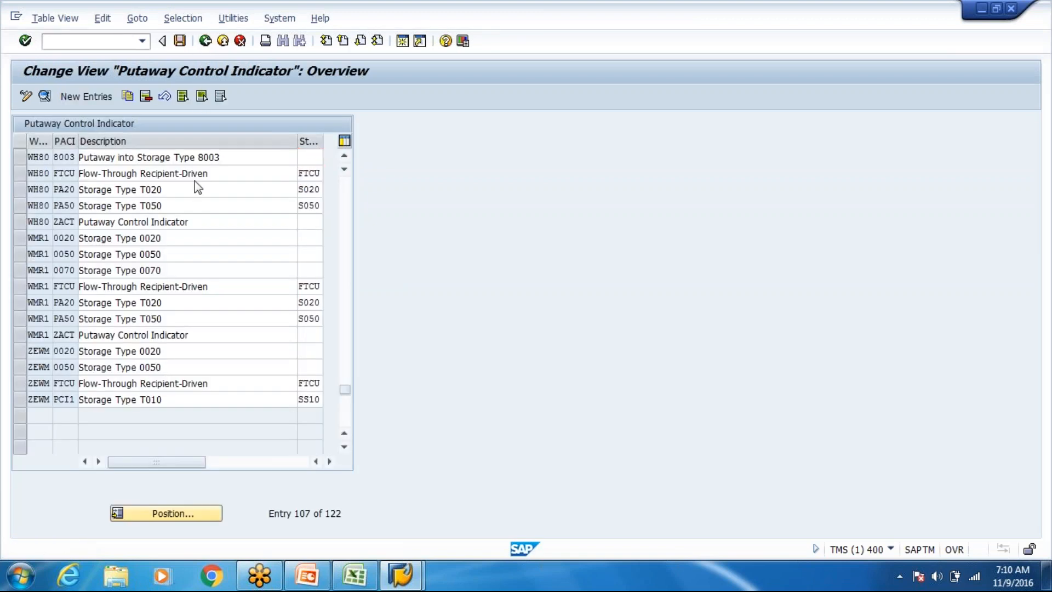
key("F3")
left_click(146, 331)
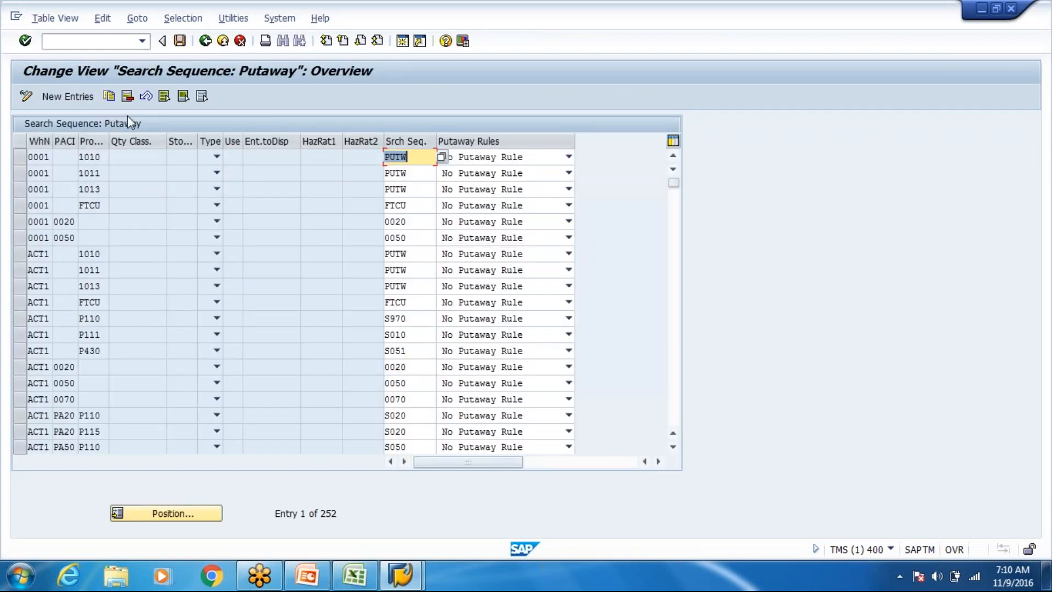
Try to add a putaway search sequence entry for warehouse WH80 with putaway control indicator 8003 and search sequence 8003.
left_click(67, 96)
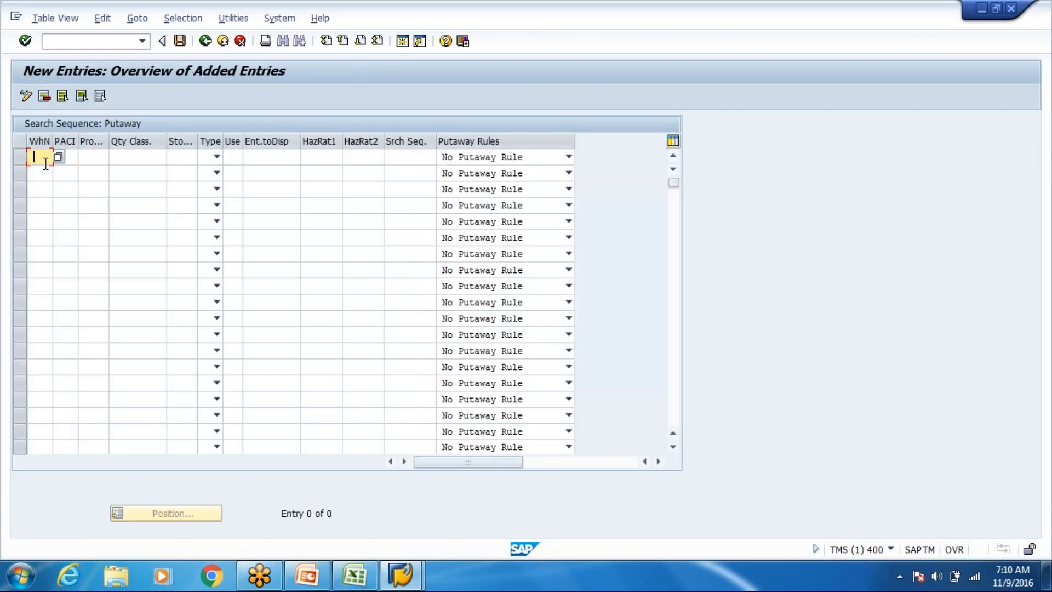
left_click(42, 162)
type("Wh80")
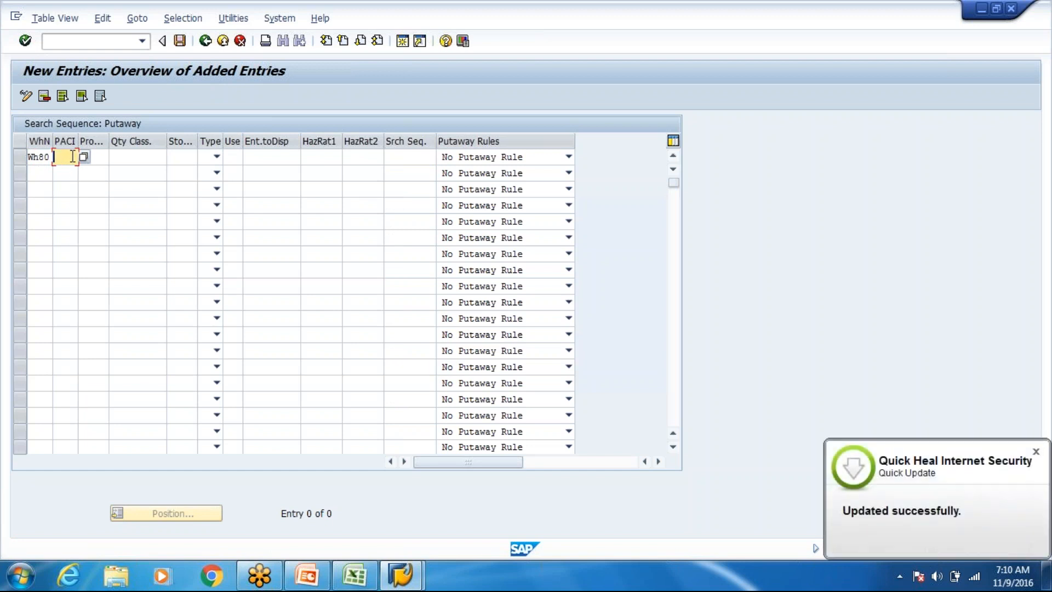
left_click(1036, 454)
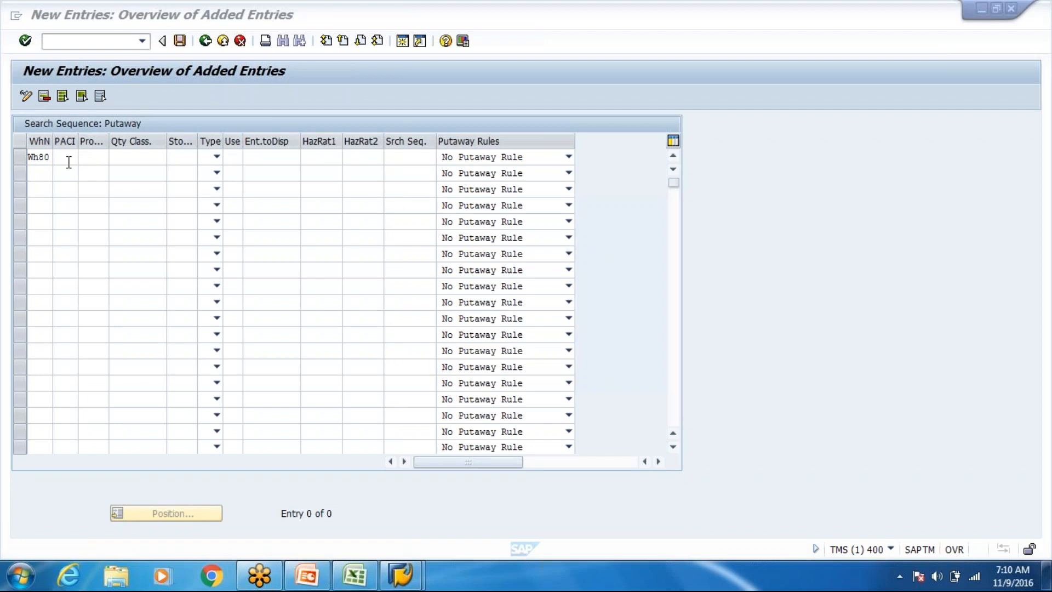
left_click(68, 159)
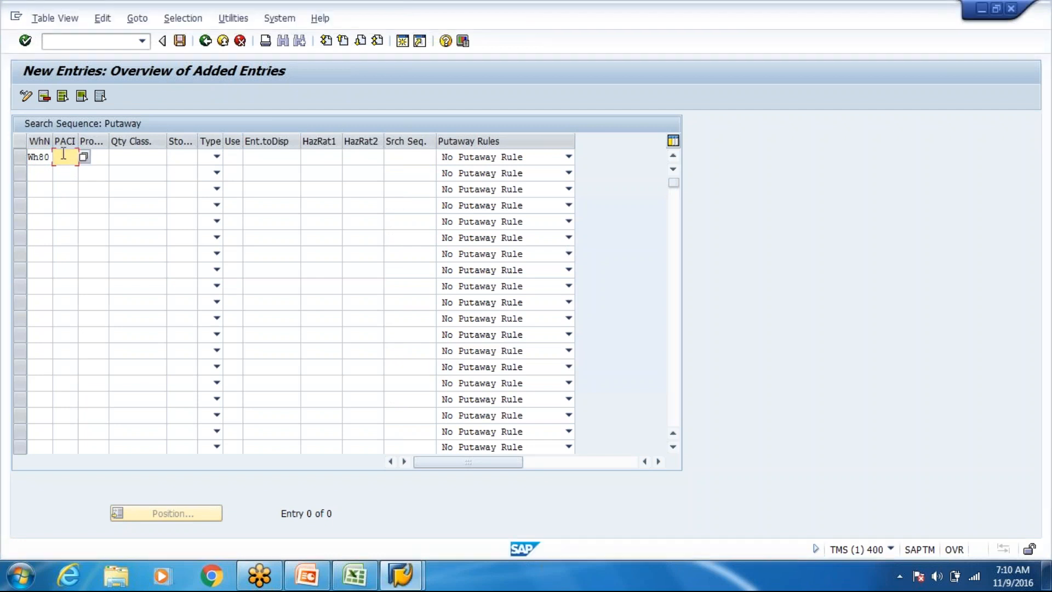
type("8003")
left_click(420, 157)
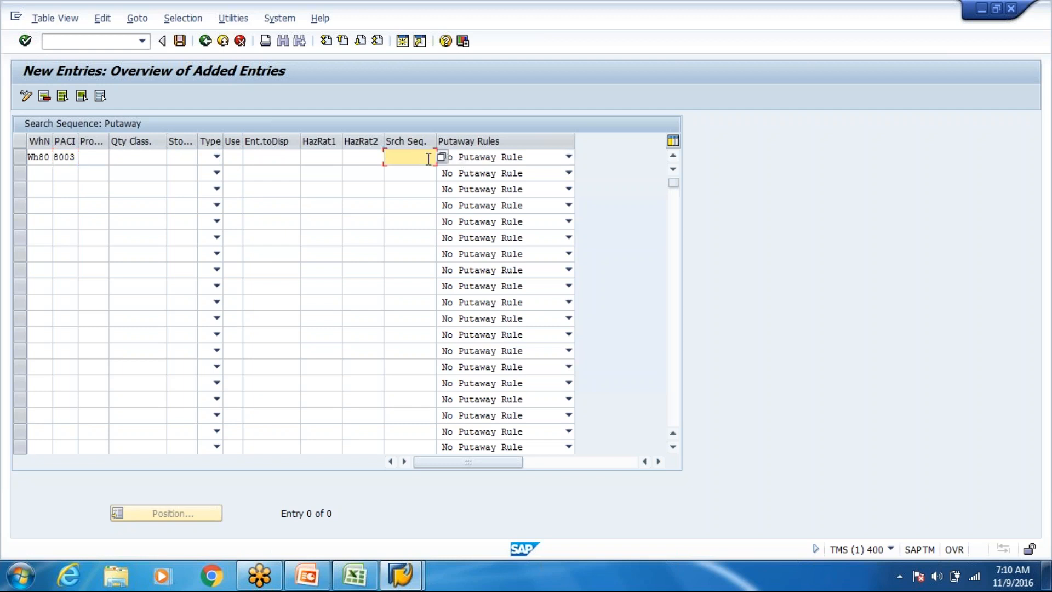
type("8003")
Open the inbound delivery maintenance transaction in a new SAP session and return to the session with the putaway search sequence entries.
left_click(306, 574)
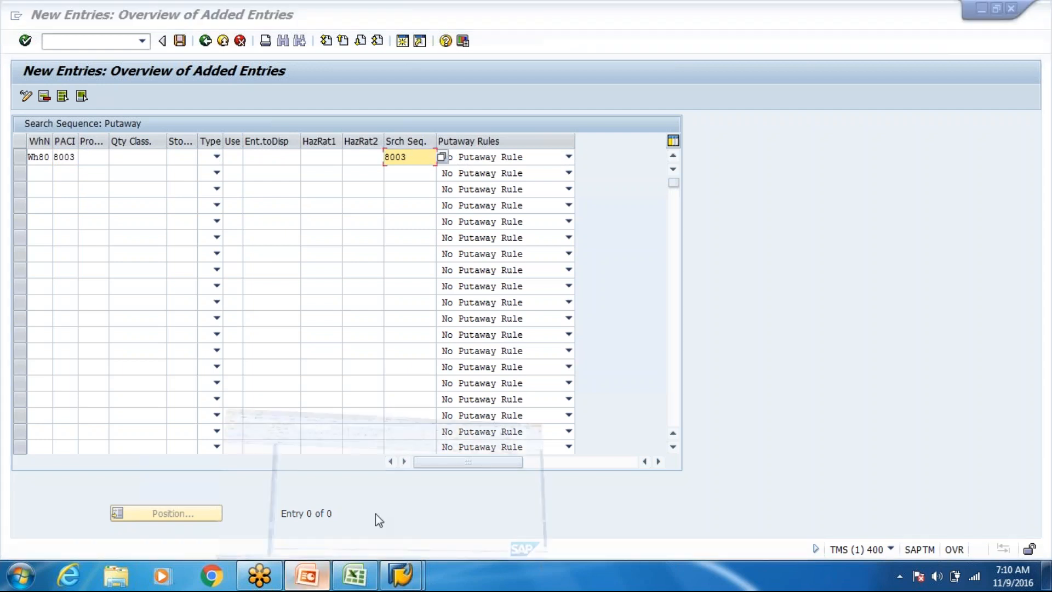
key("alt+Tab")
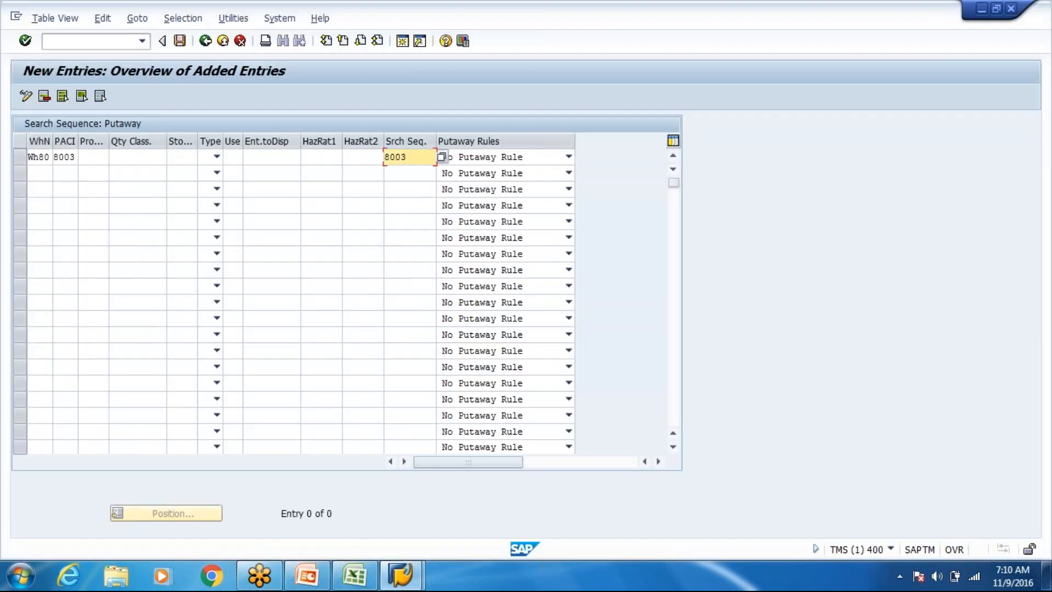
left_click(81, 41)
type("/o/")
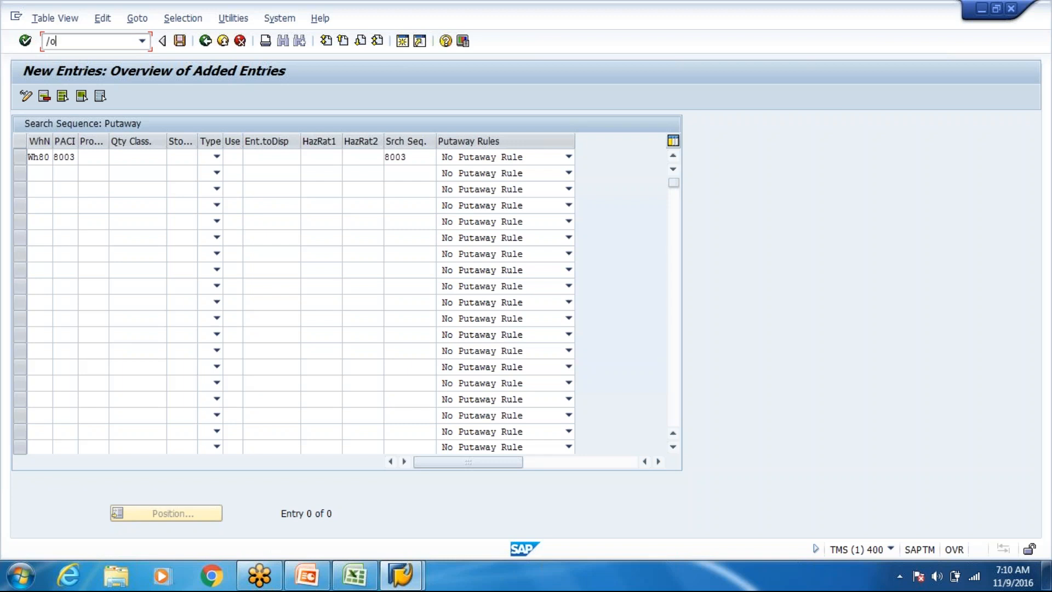
type("scwm/prdo")
key("BackSpace")
key("Return")
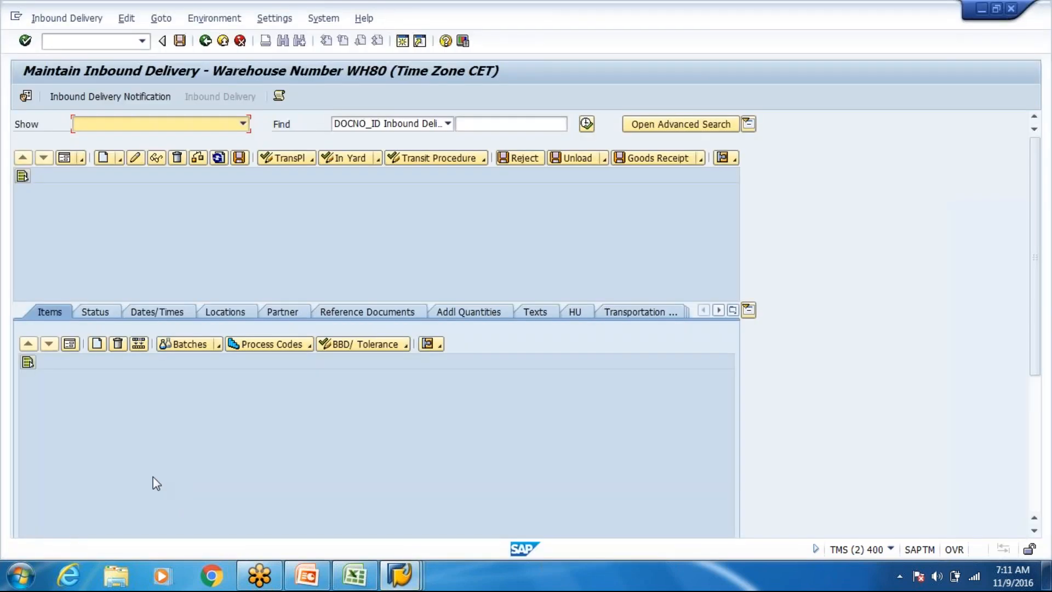
left_click(392, 572)
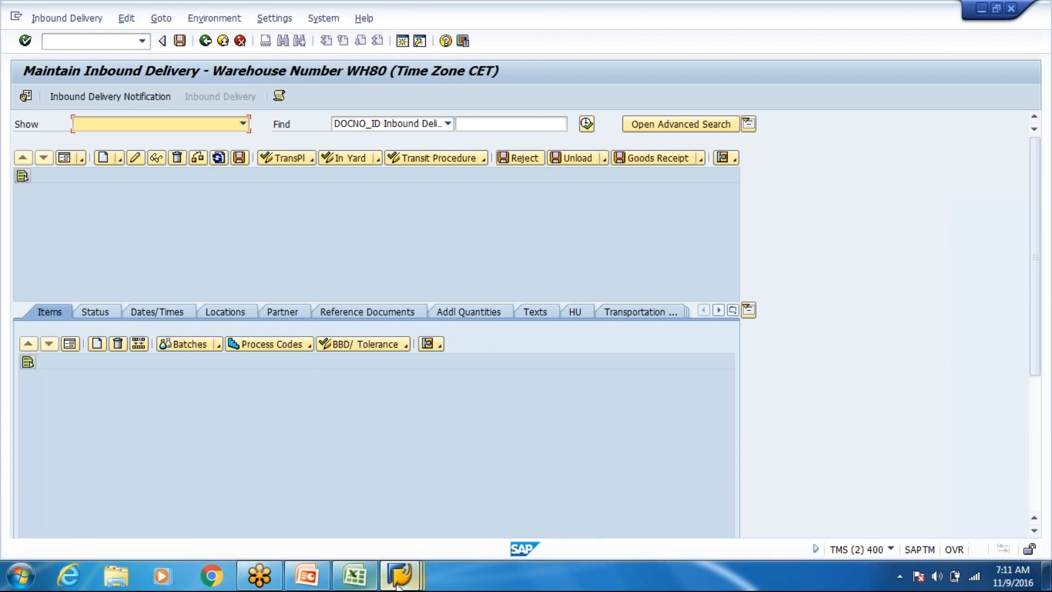
left_click(398, 581)
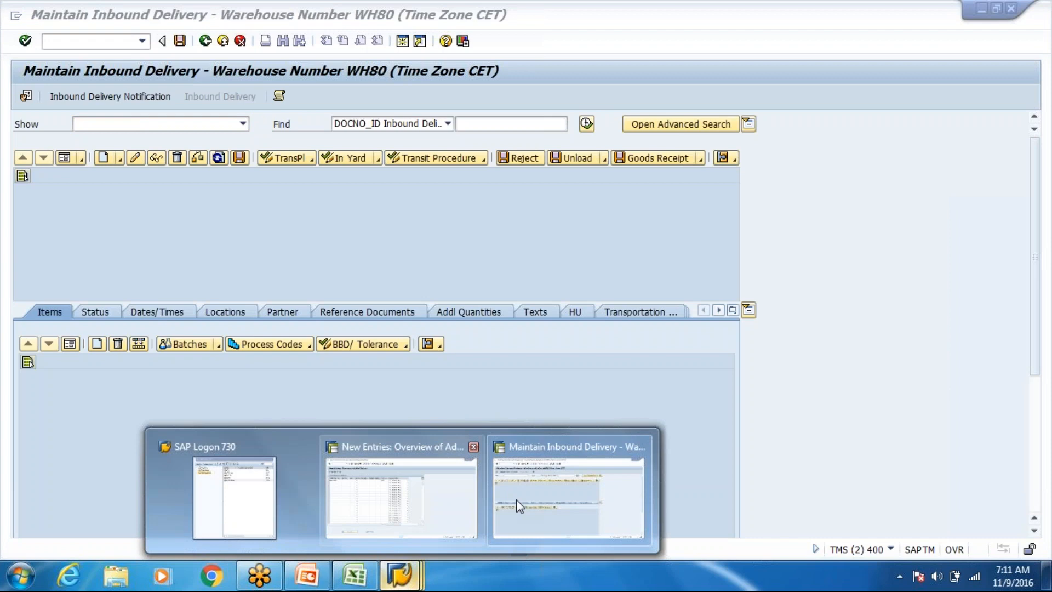
left_click(448, 501)
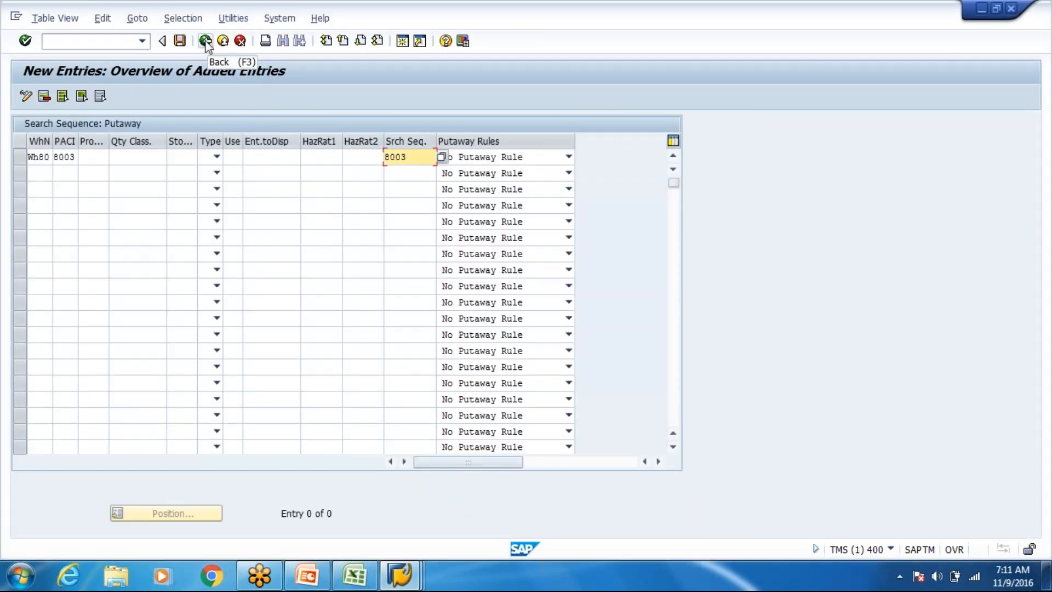
left_click(84, 40)
type("/o/")
type("sd")
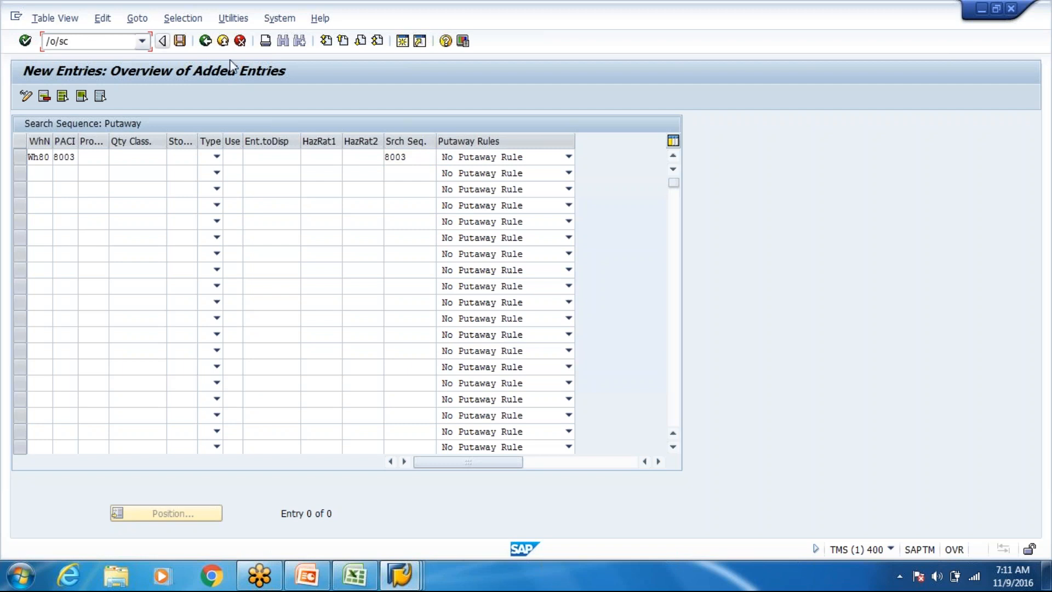
key("Return")
Exit the new putaway search sequence entries without saving the changes.
left_click(207, 43)
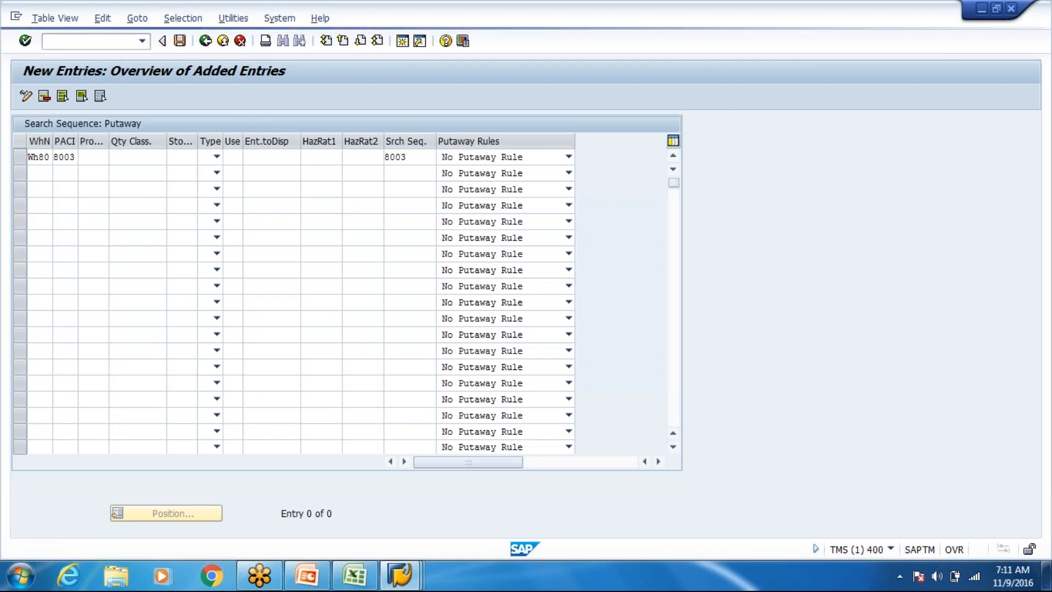
left_click(222, 44)
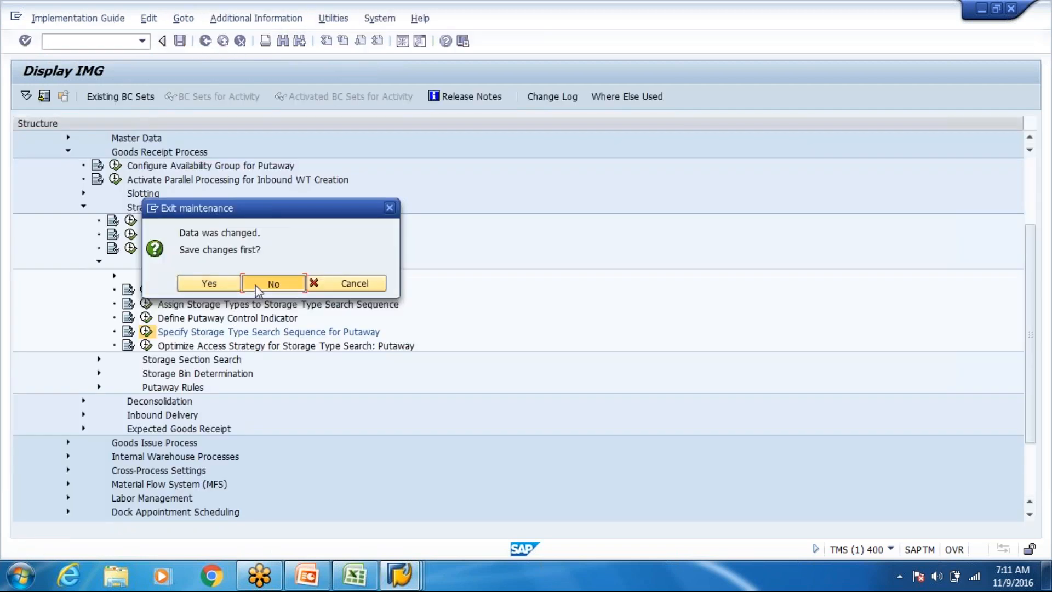
left_click(270, 282)
Open the customizing activity Define Putaway Control Indicator and position the list at warehouse WH80.
left_click(146, 318)
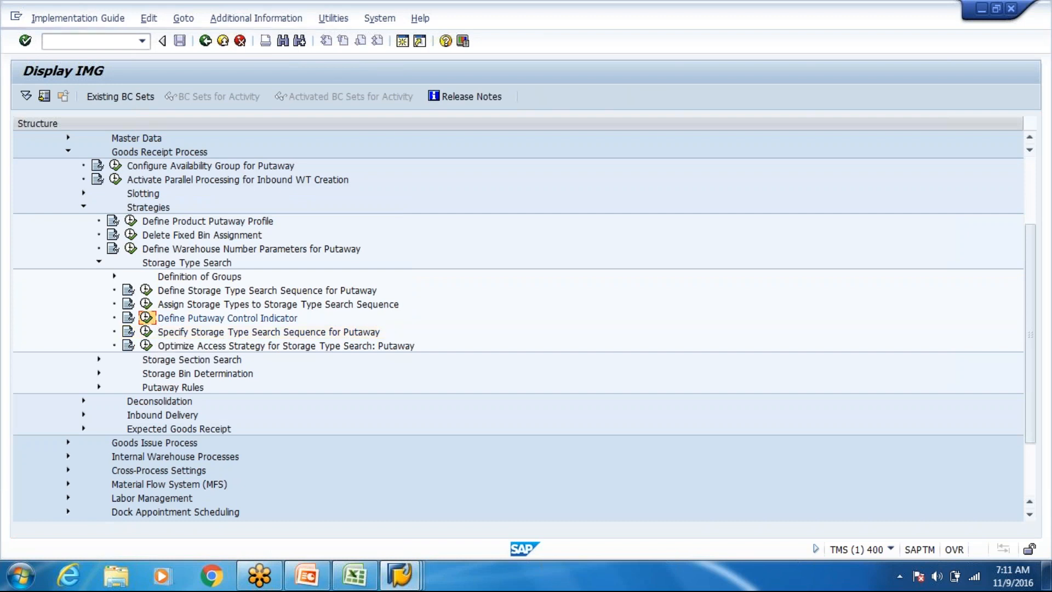
left_click(169, 512)
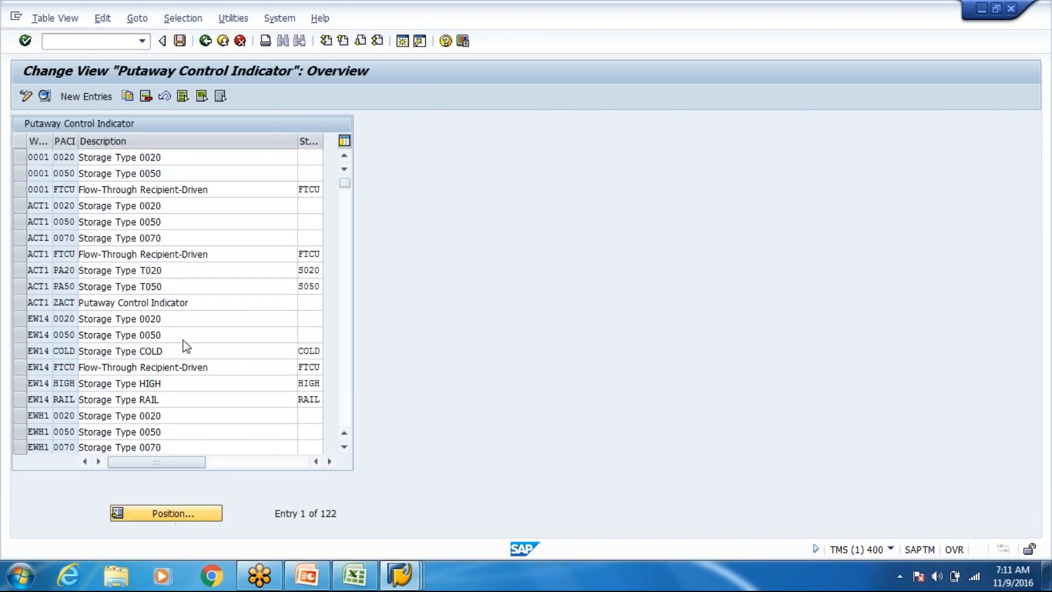
type("Wh80")
key("Tab")
key("Return")
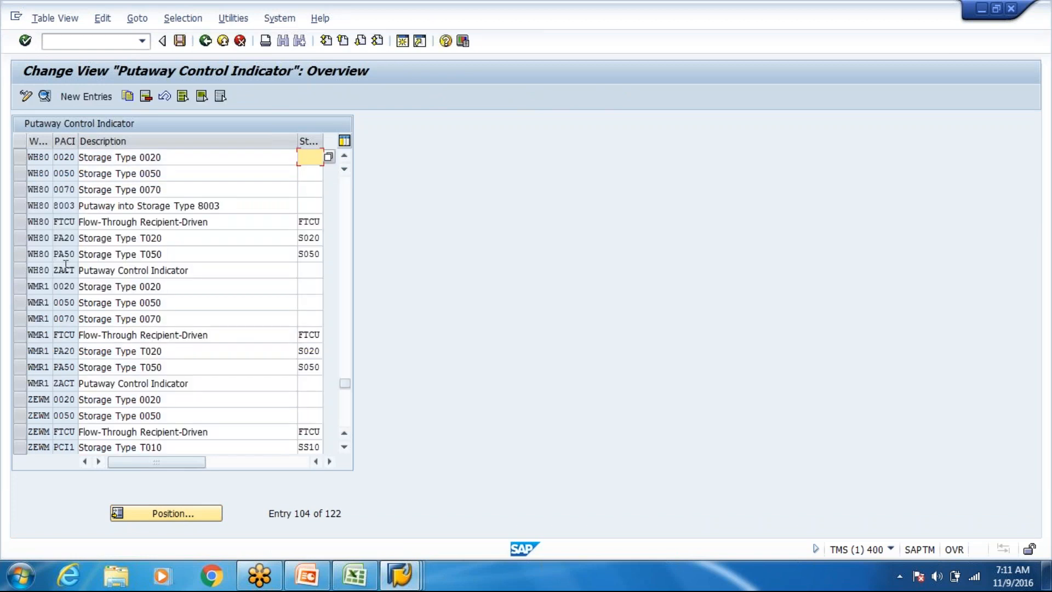
Check the details of putaway control indicator 8003 for WH80 and open the activity Specify Storage Type Search Sequence for Putaway.
double_click(69, 204)
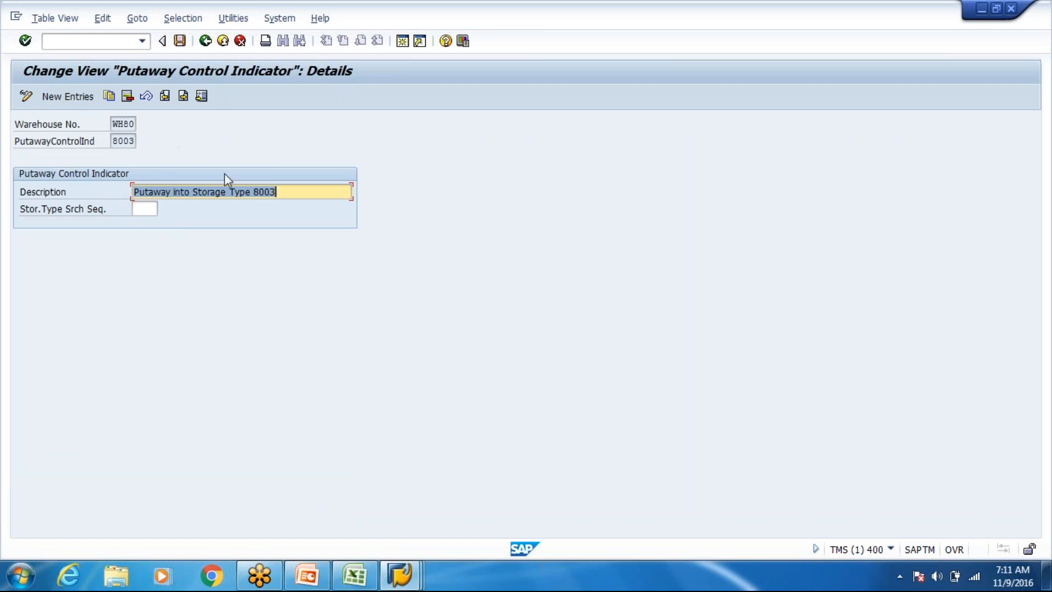
left_click(205, 41)
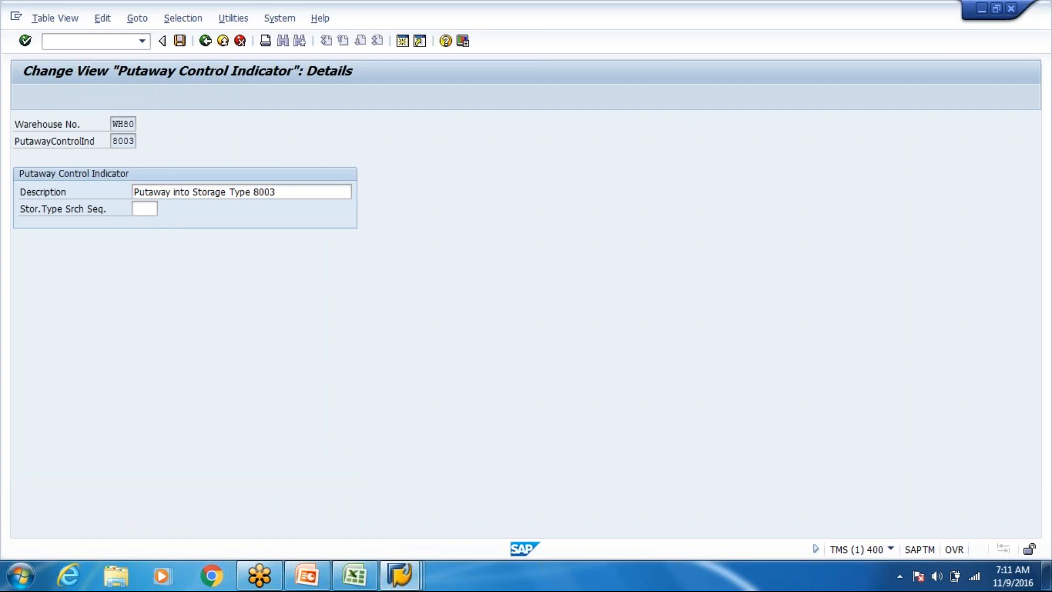
left_click(205, 44)
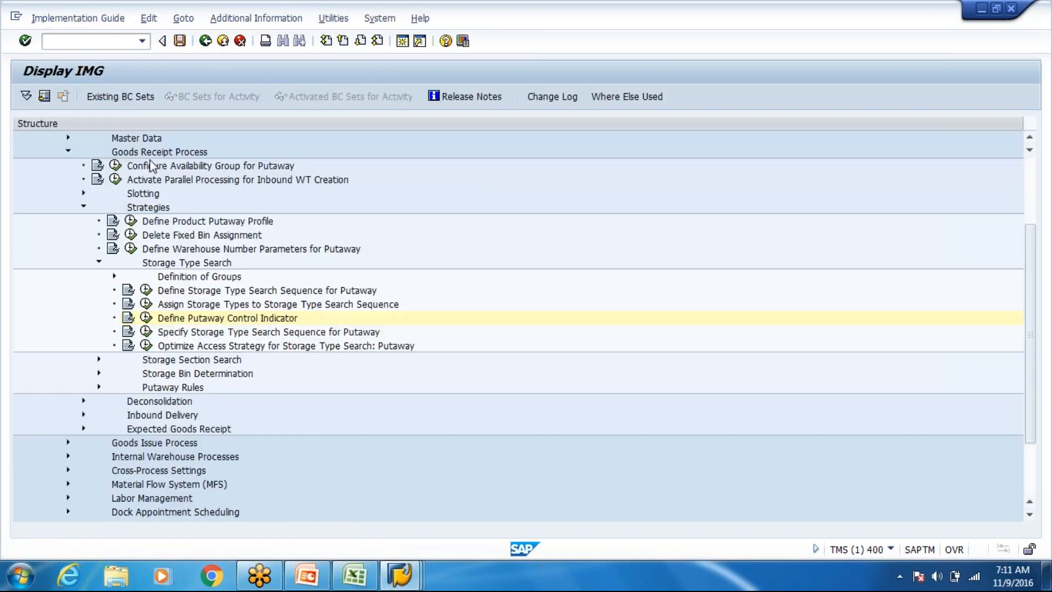
left_click(175, 333)
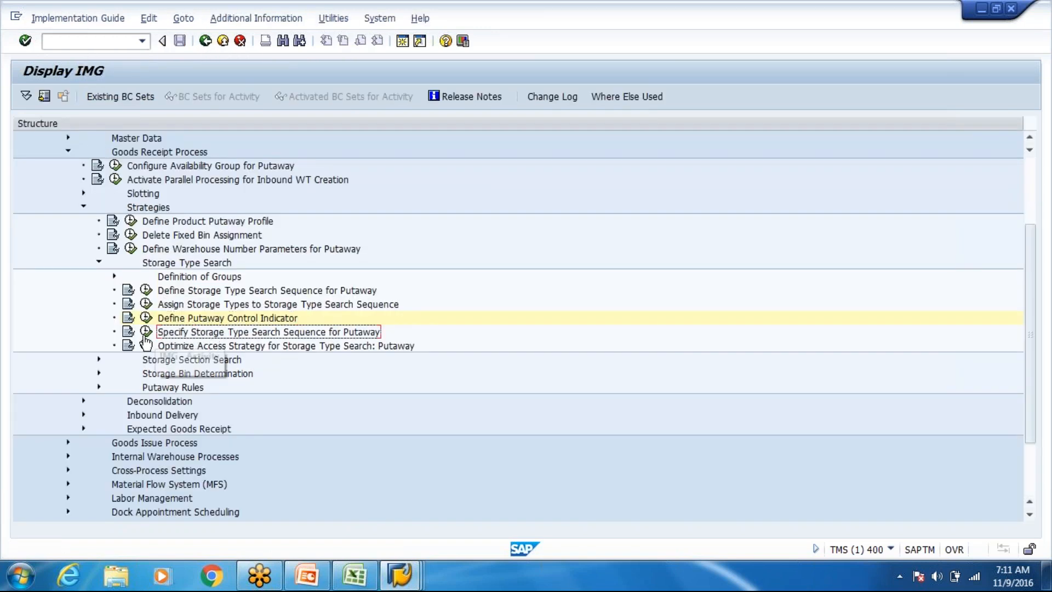
left_click(147, 332)
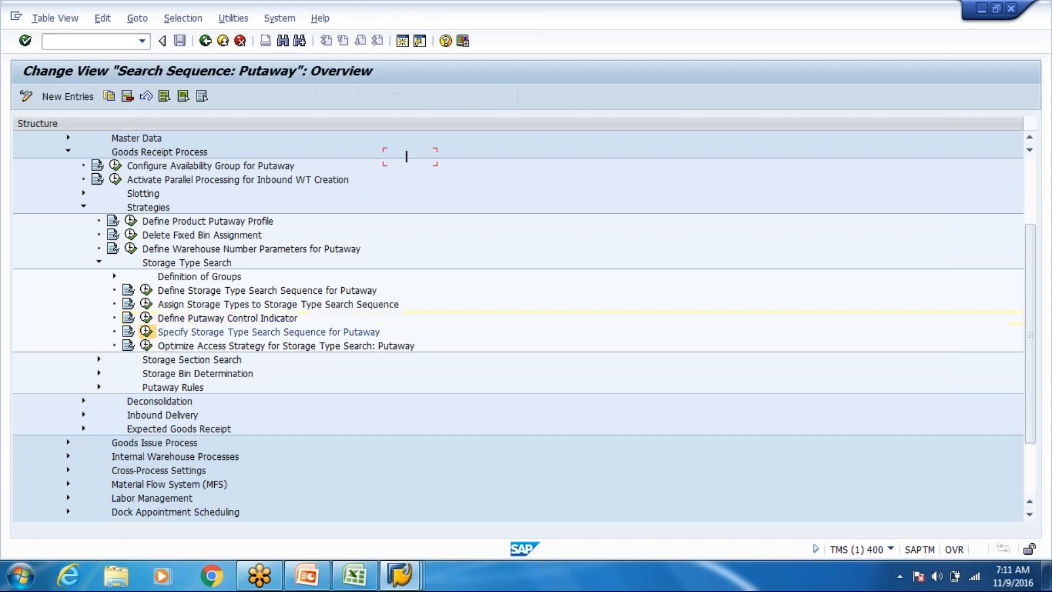
Open /scwm/mat1 in a new session, check the putaway control indicator in T-T600's warehouse data, and return to the search sequence session.
left_click(119, 48)
type("/o/scwm/mat1")
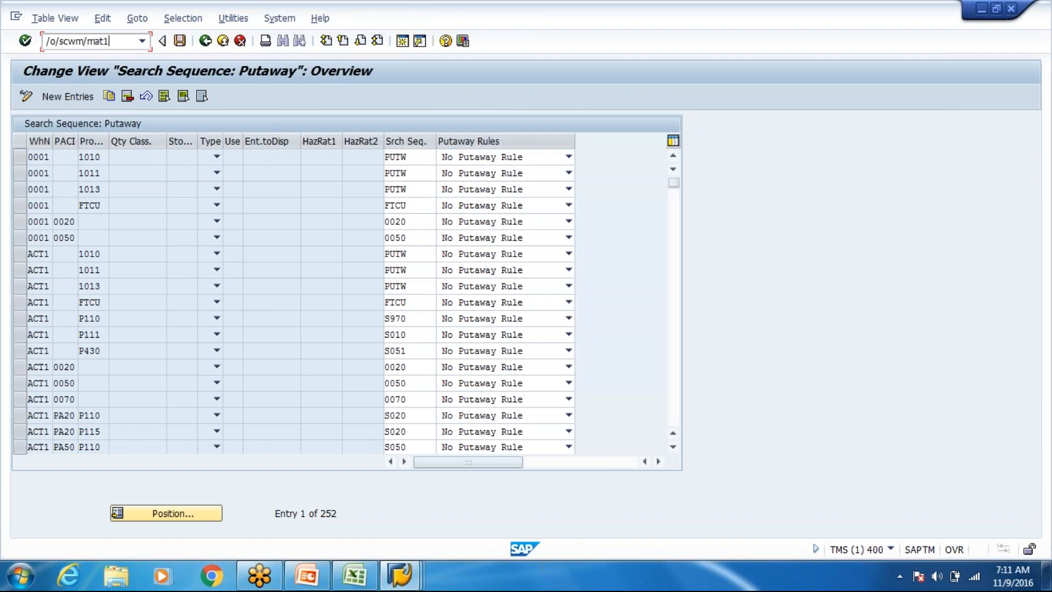
key("Return")
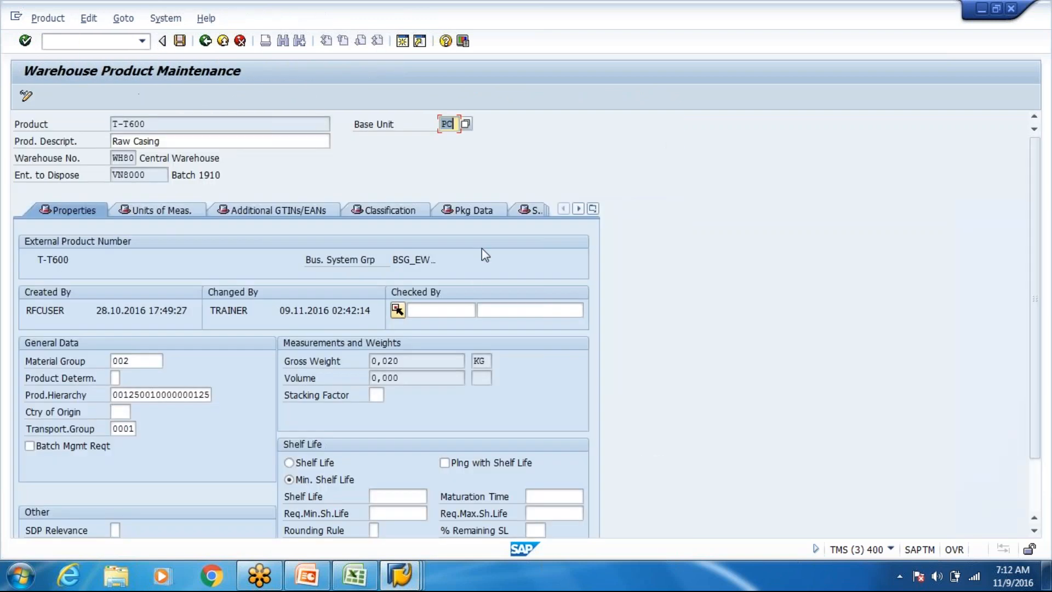
left_click(593, 210)
left_click(633, 327)
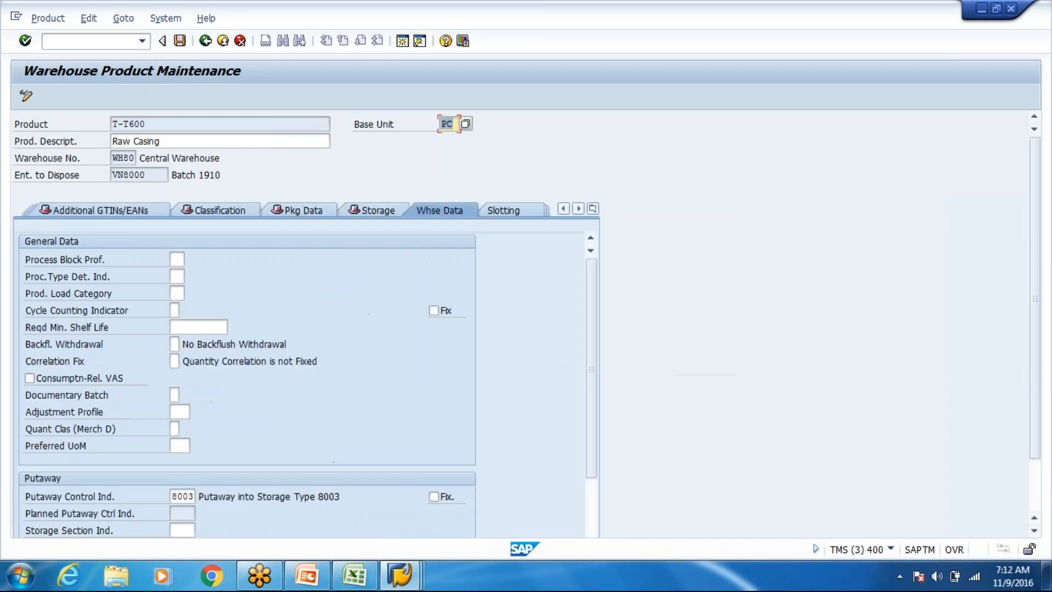
left_click(180, 496)
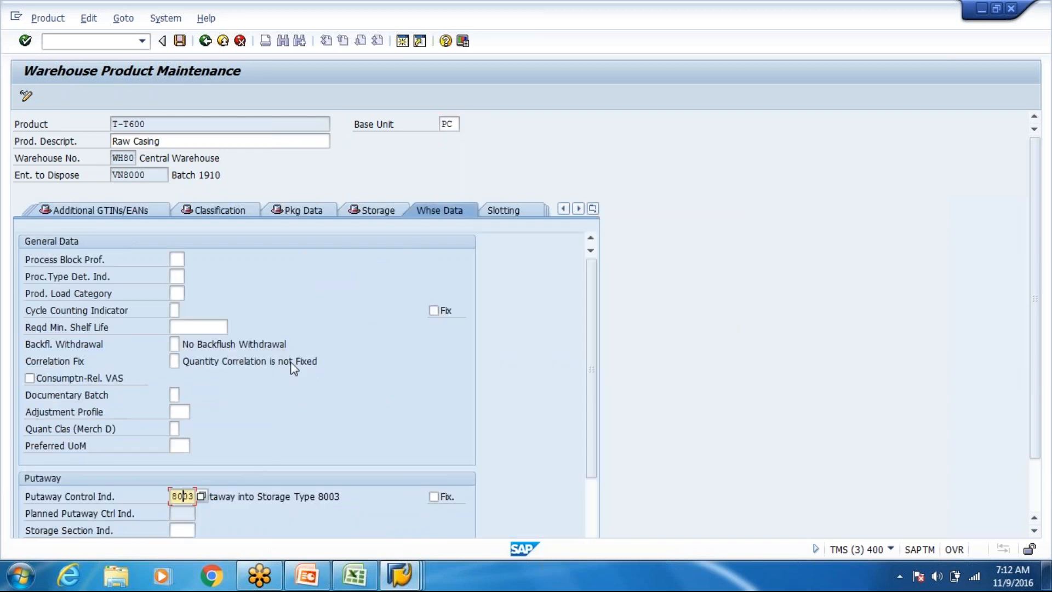
key("alt+Tab")
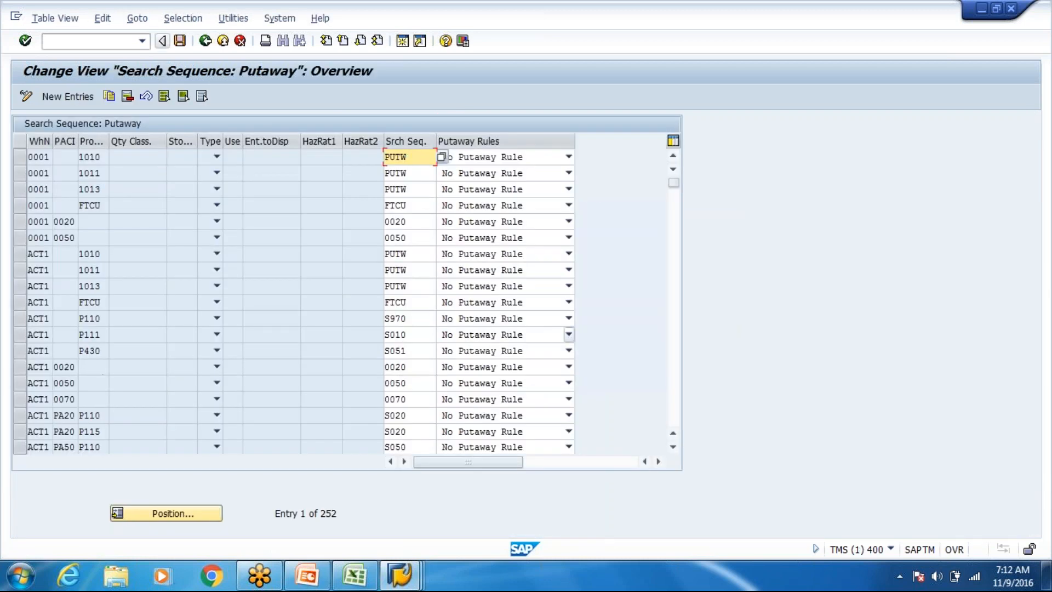
Create a new putaway search sequence entry for warehouse WH80 with putaway control indicator 8003 and search sequence 8003.
left_click(77, 100)
type("Wh80")
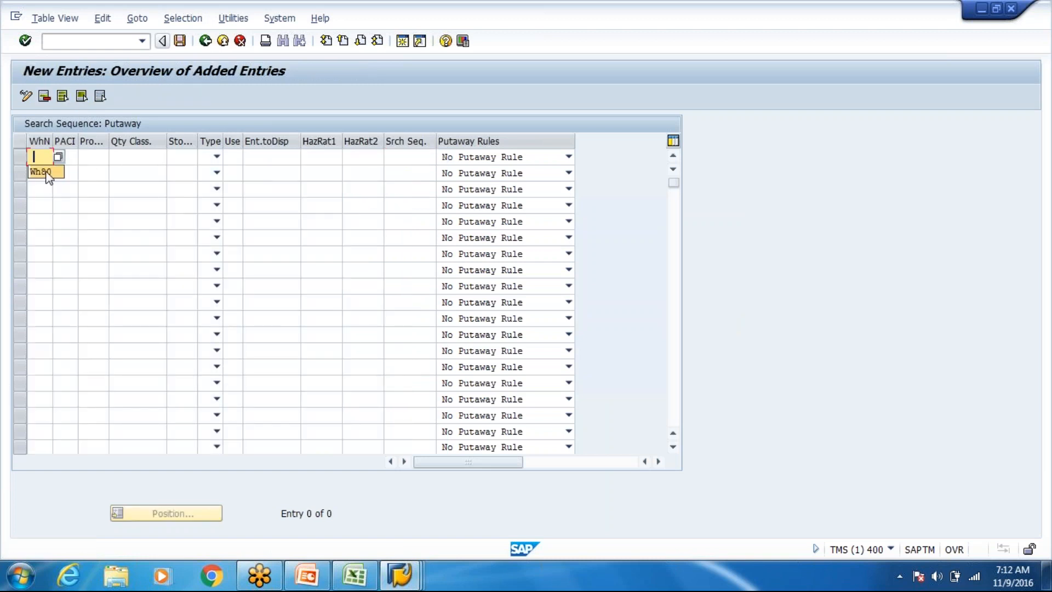
left_click(418, 162)
left_click(421, 170)
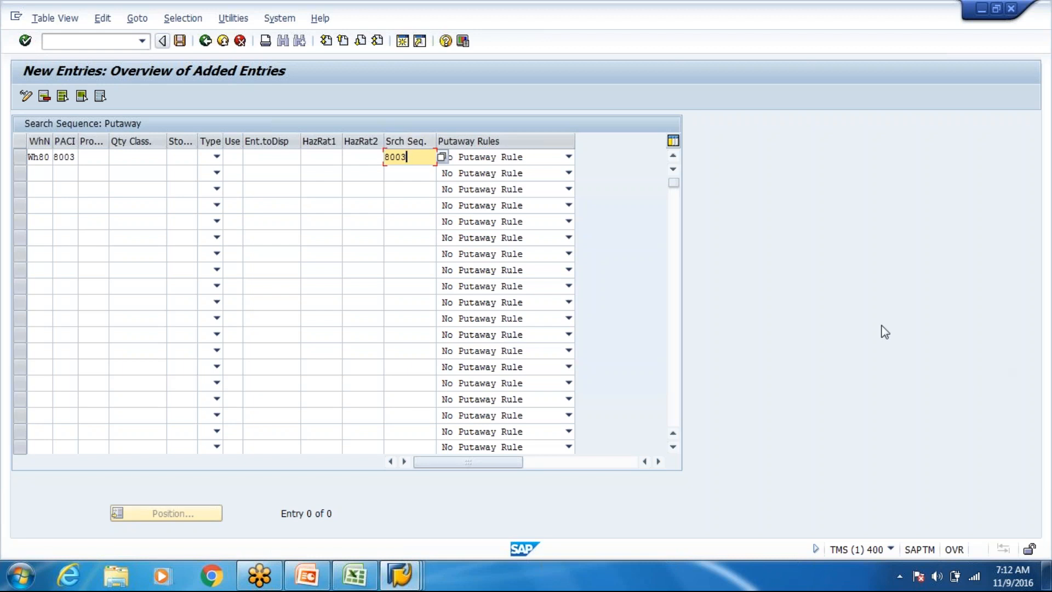
left_click(854, 307)
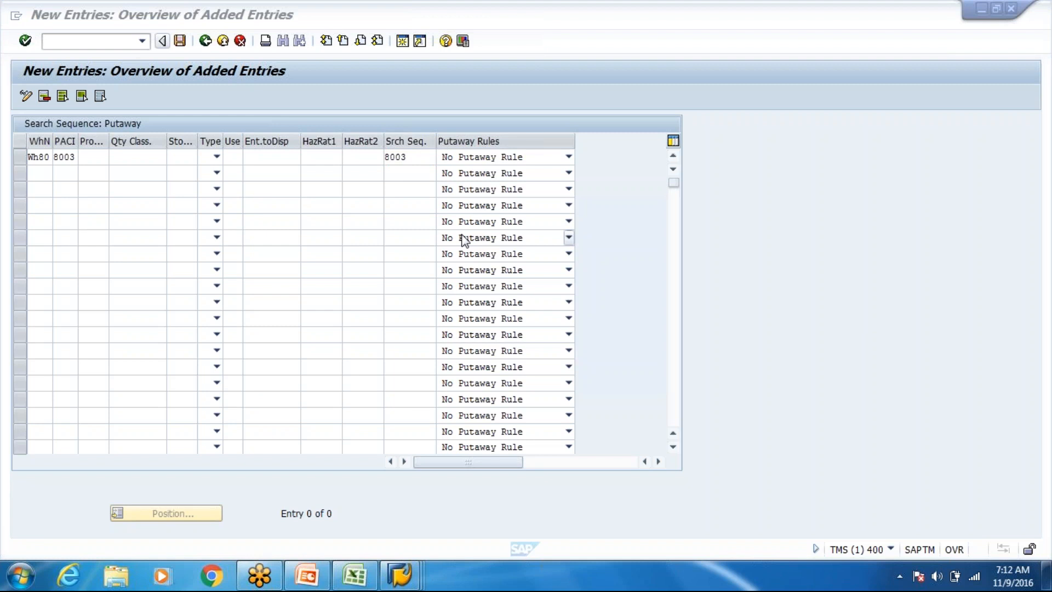
left_click(436, 158)
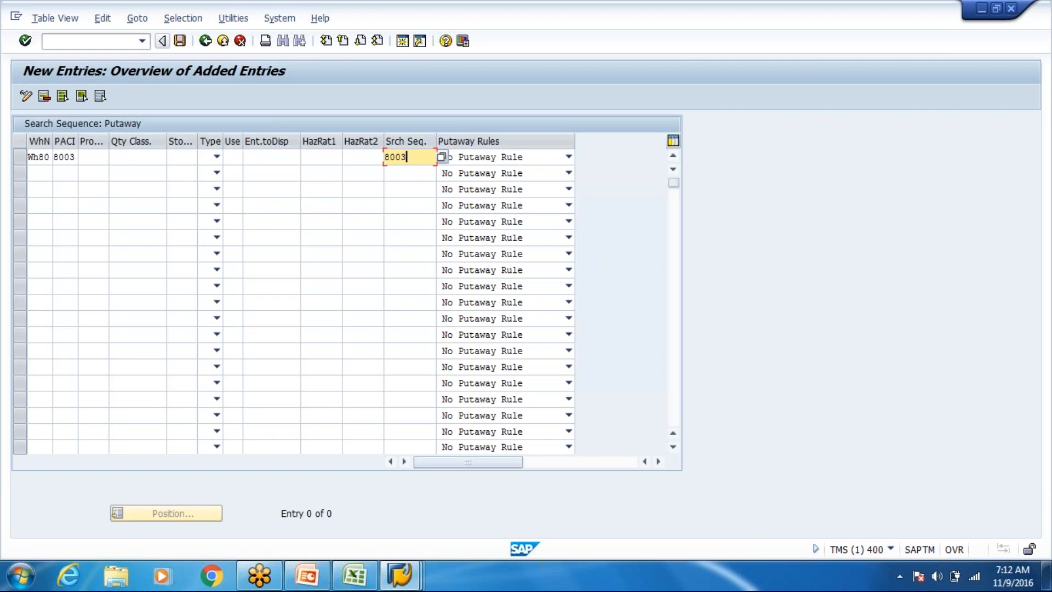
Examine the WH80 warehouse layout in the Excel workbook and return to the new putaway search sequence entry in SAP.
left_click(357, 579)
scroll(176, 294, "up", 5)
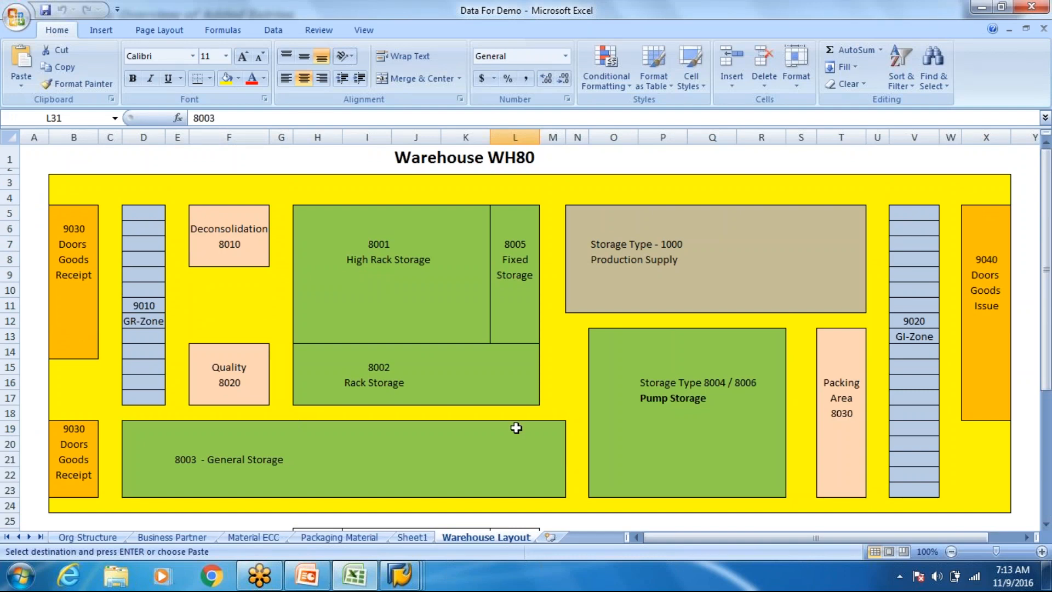
key("alt+Tab")
type("8003")
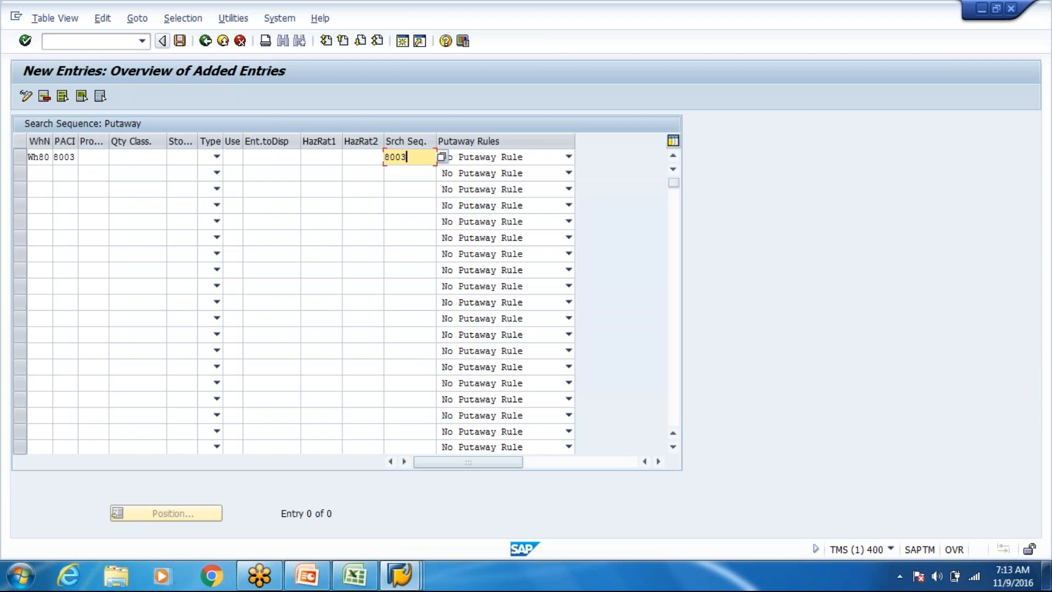
Examine the possible stock types and groups for warehouse WH80 in the new entry, leaving the field empty.
left_click(63, 156)
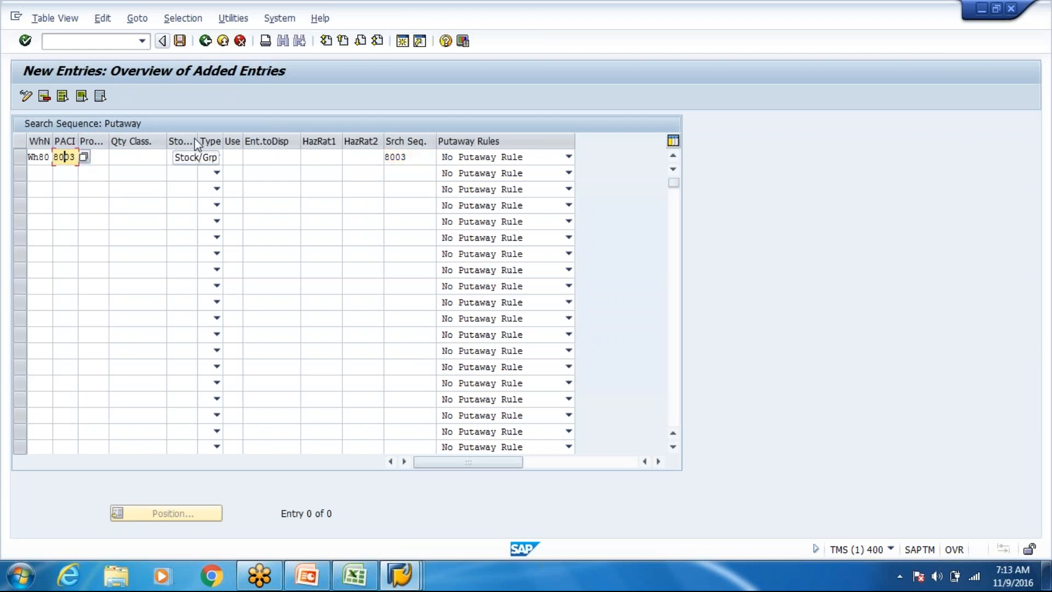
left_click(189, 157)
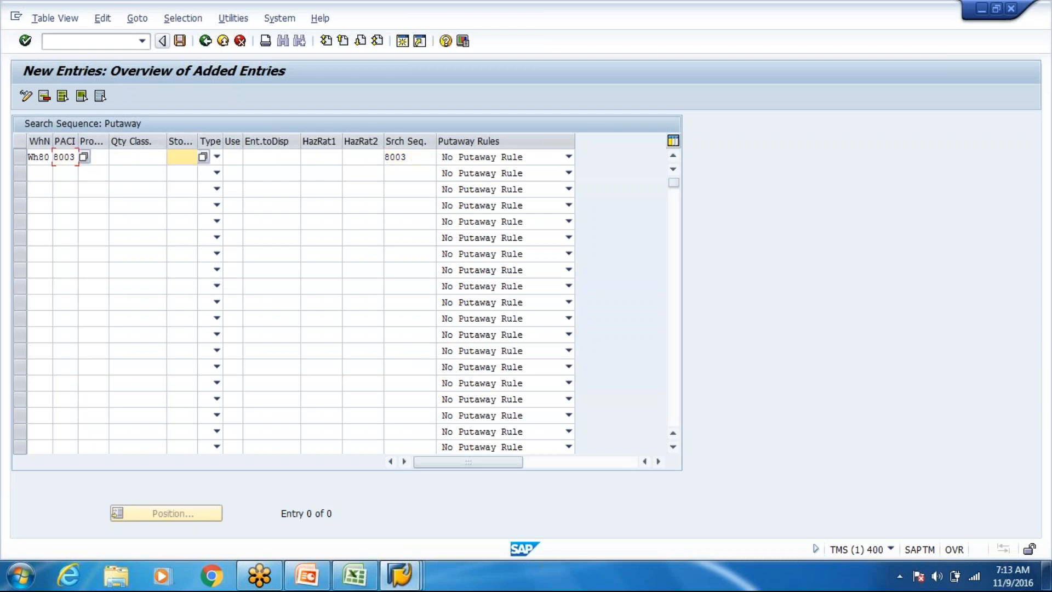
left_click(203, 158)
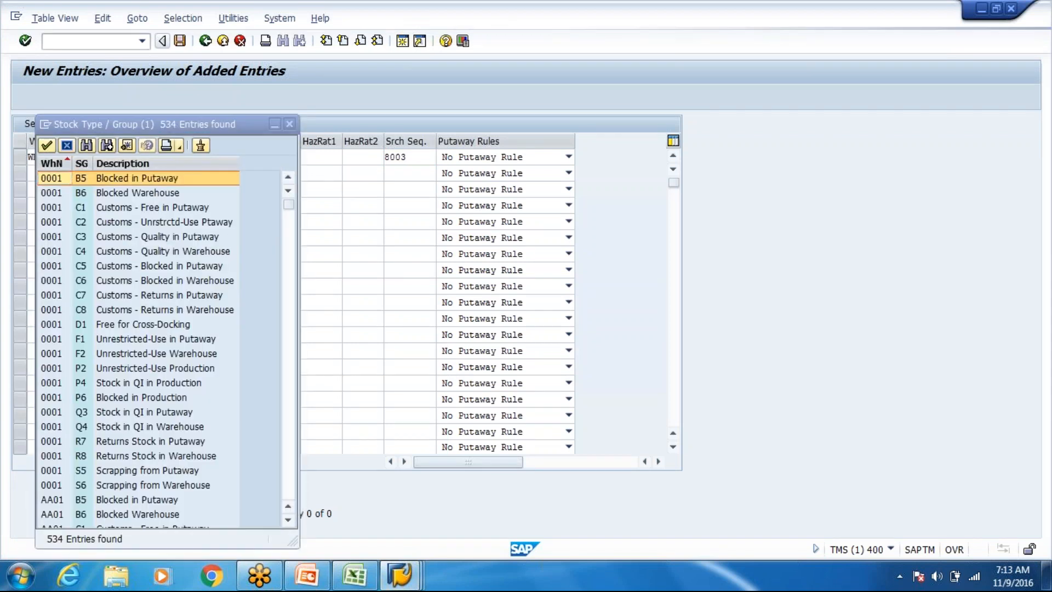
scroll(84, 418, "down", 20)
scroll(83, 418, "down", 20)
scroll(66, 438, "down", 20)
scroll(150, 390, "down", 20)
scroll(137, 386, "down", 20)
left_click(90, 457)
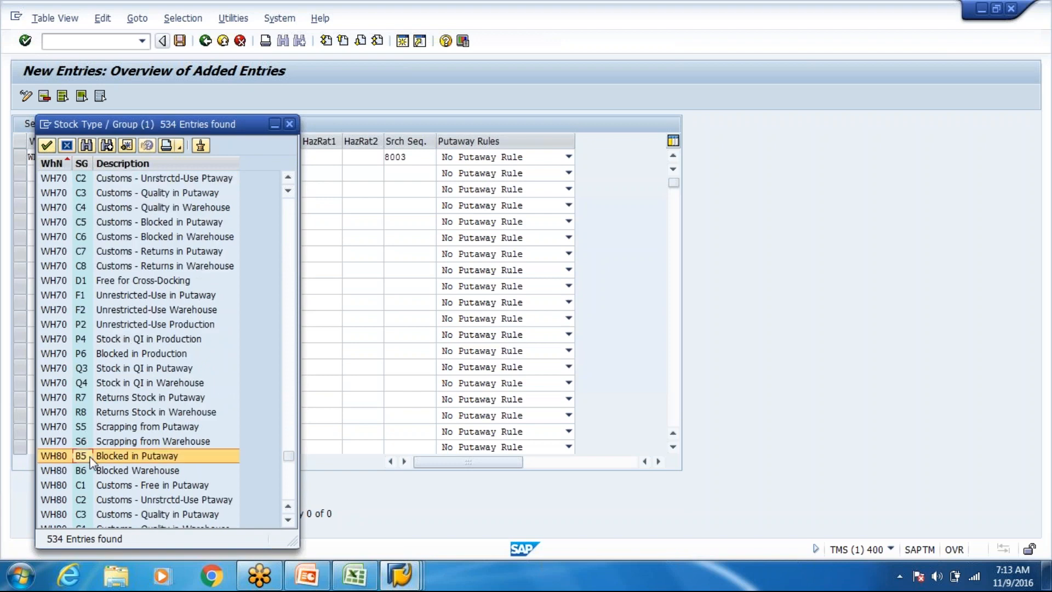
scroll(89, 456, "down", 5)
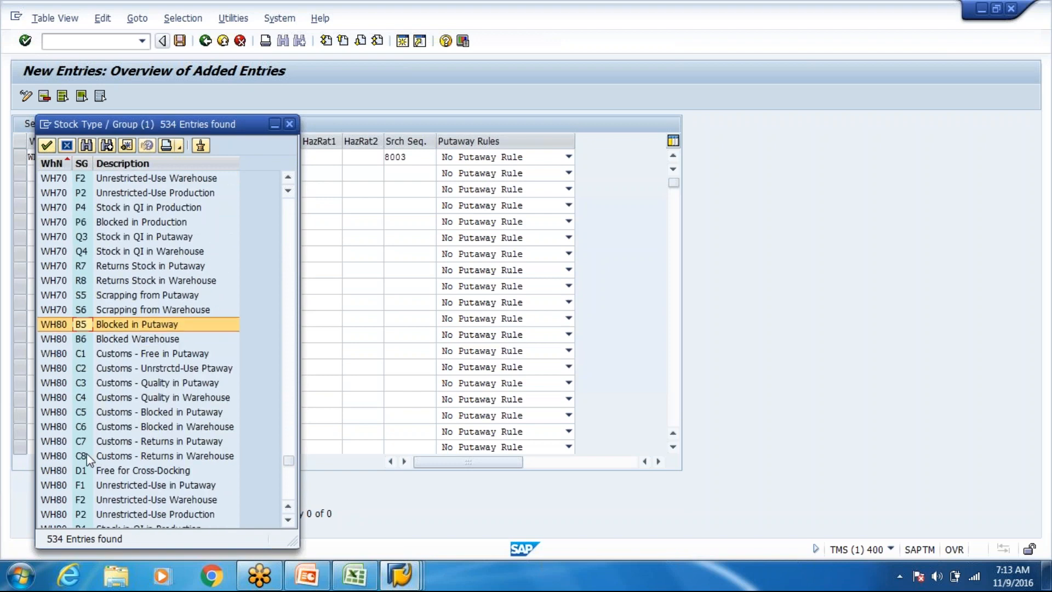
left_click(115, 472)
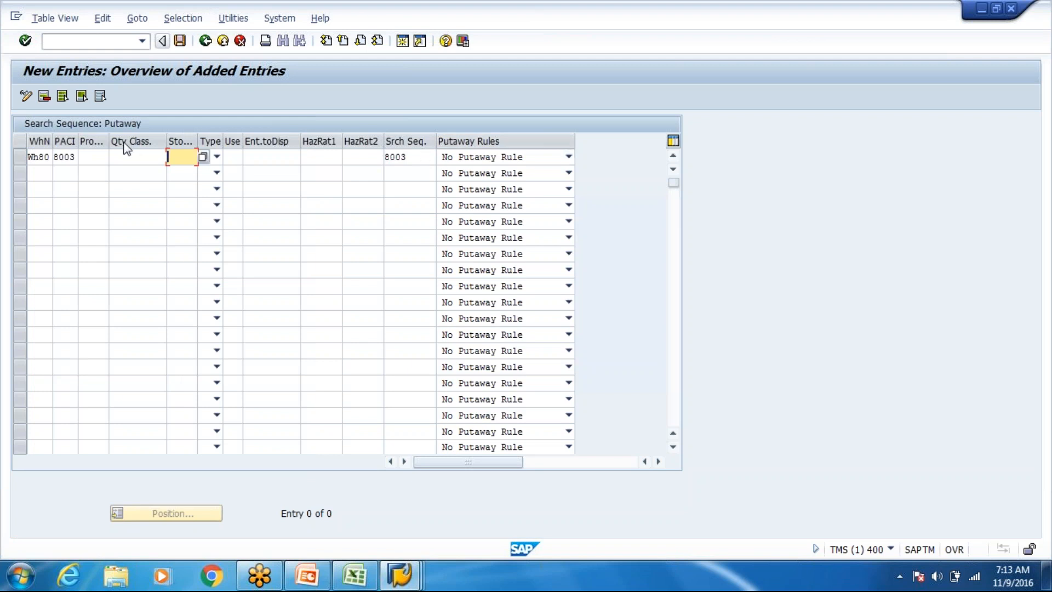
Review the stock usage type options and the party entitled to dispose and hazard rating fields of the WH80 entry.
left_click(217, 157)
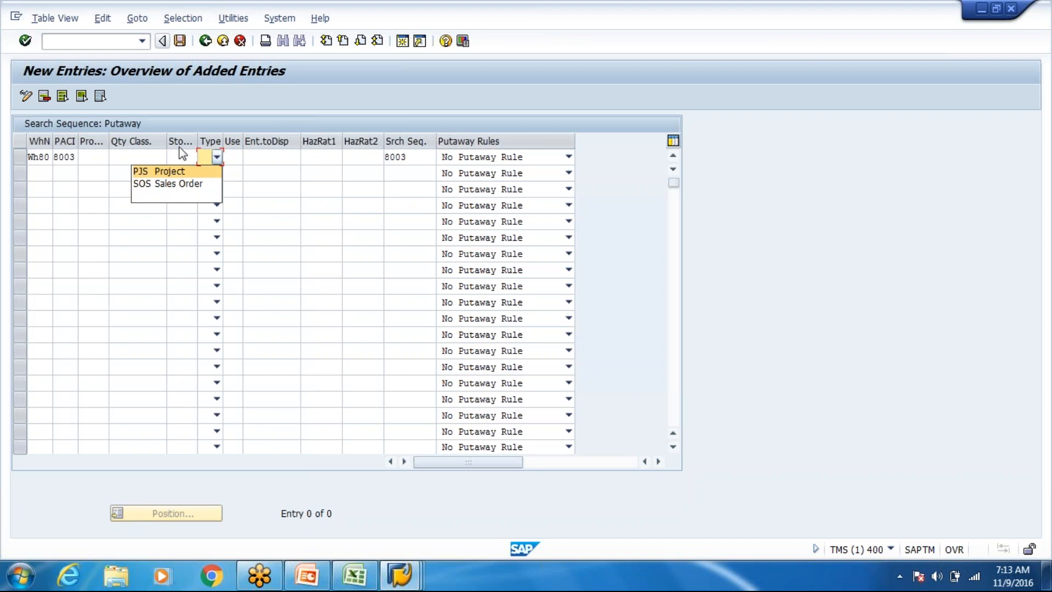
left_click(278, 160)
left_click(277, 157)
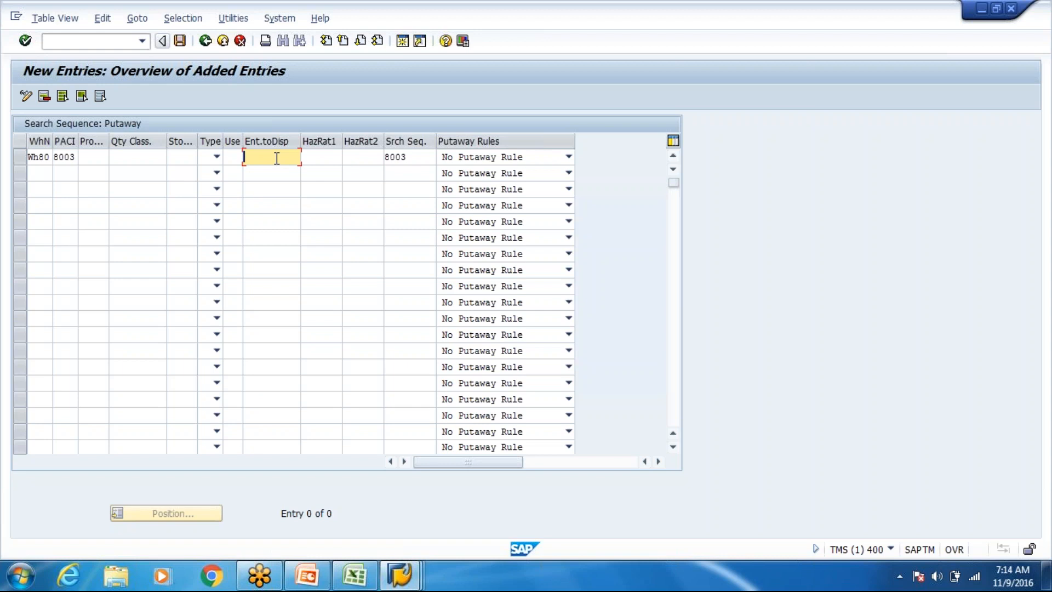
left_click(334, 158)
left_click(370, 157)
left_click(325, 156)
left_click(373, 156)
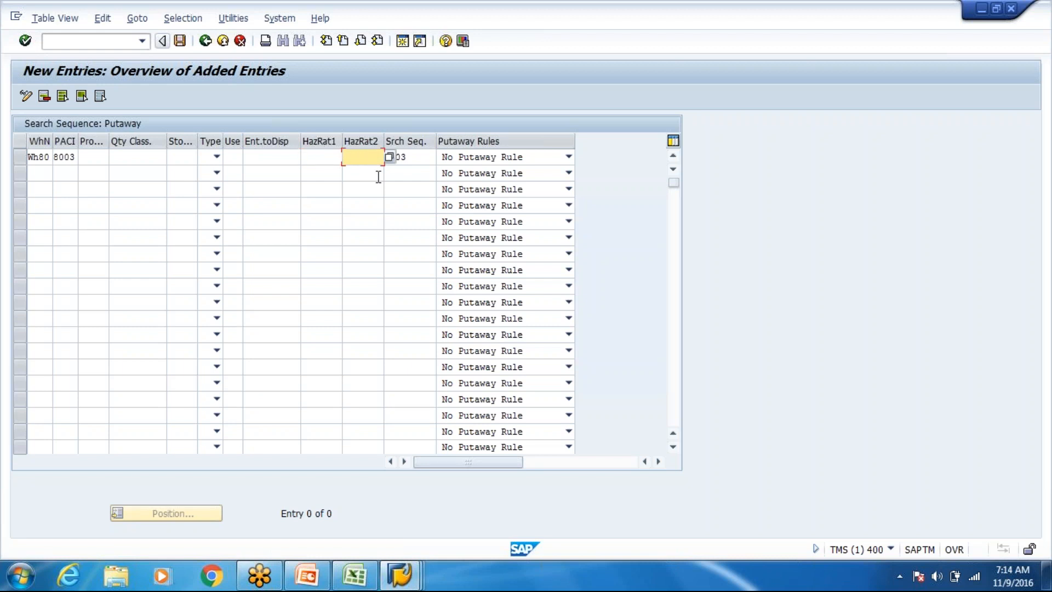
Review the quantity classification and process type fields of the entry and widen the Proc./Grp column to show its full heading.
left_click(124, 157)
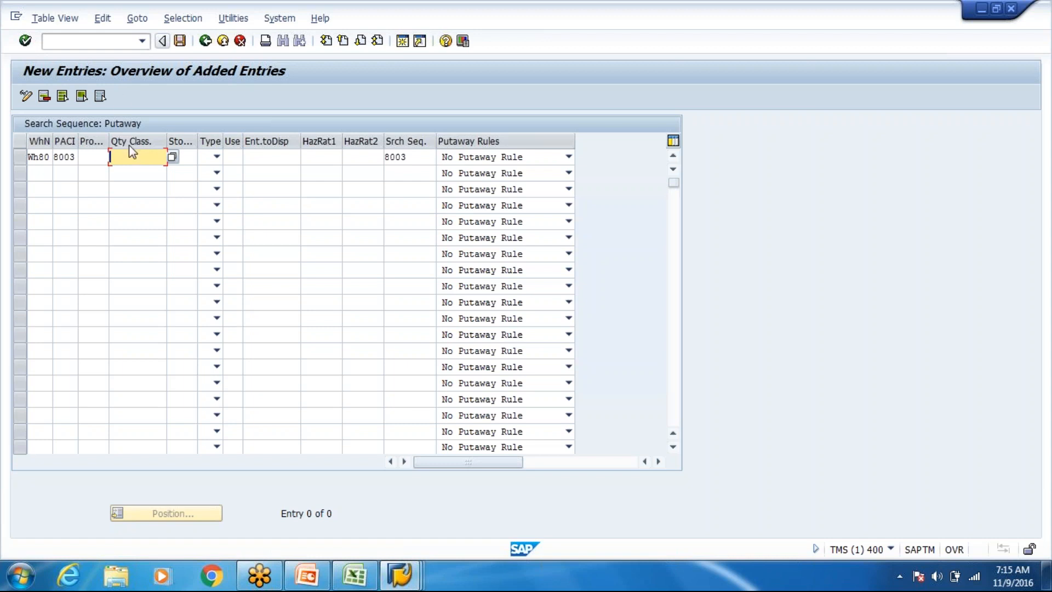
left_click(99, 163)
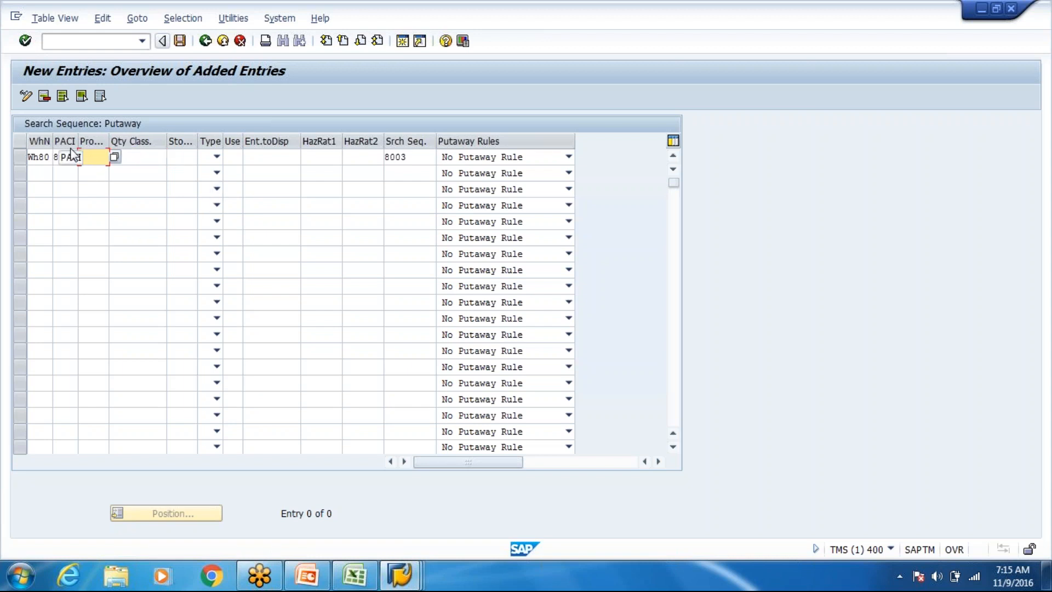
left_click_drag(110, 142, 142, 144)
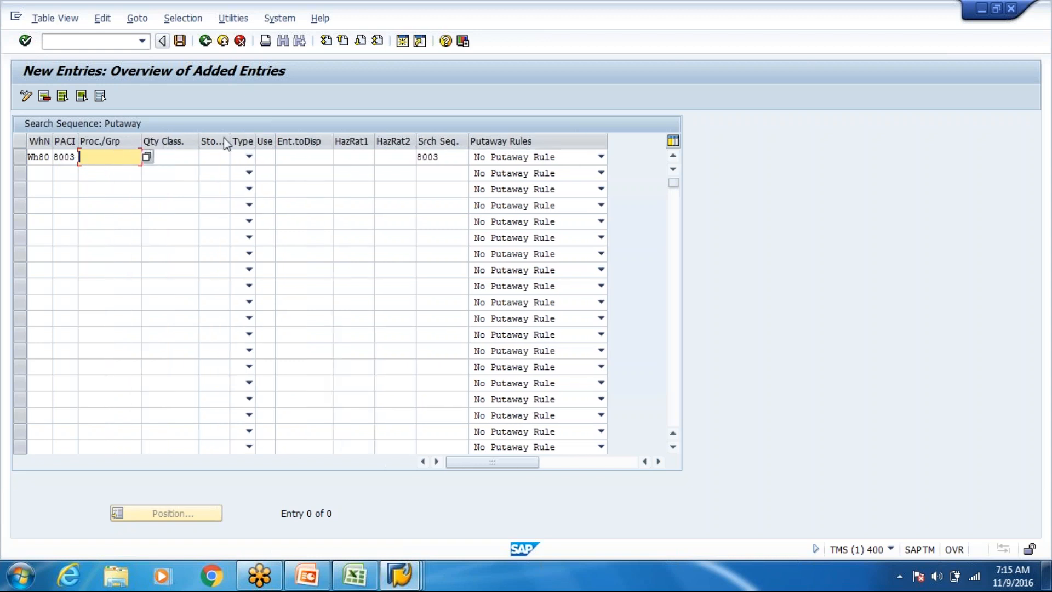
Switch to the inbound delivery maintenance session and search for WH80 inbound deliveries without specific search parameters.
left_click(399, 576)
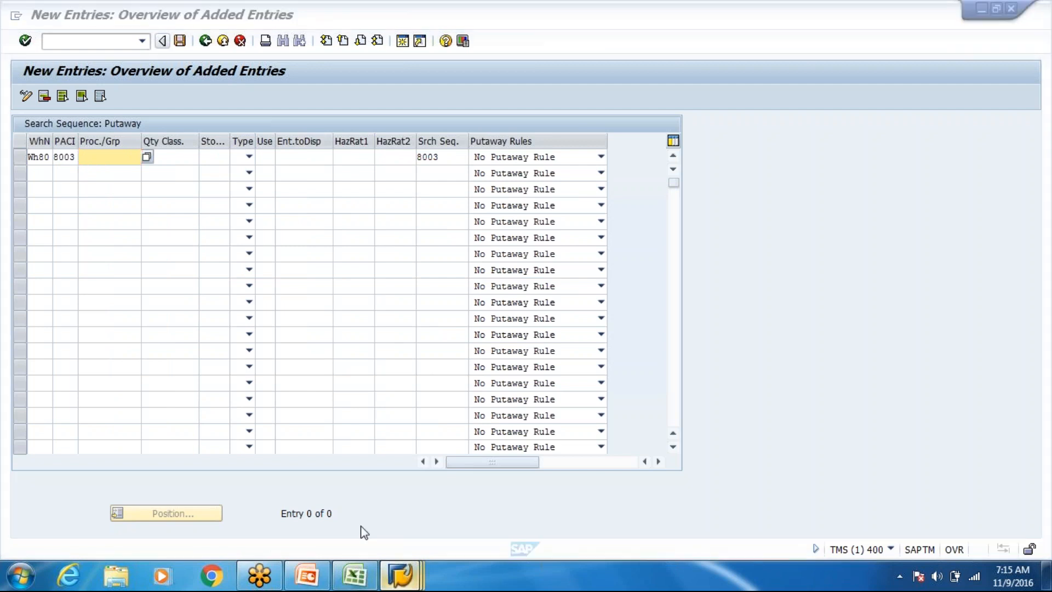
left_click(479, 494)
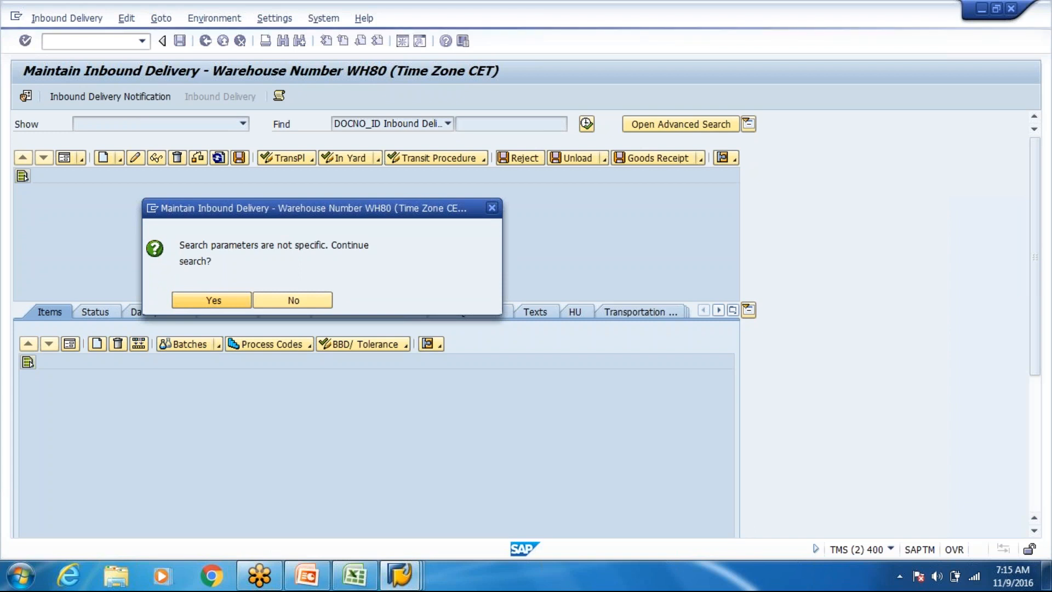
left_click(201, 298)
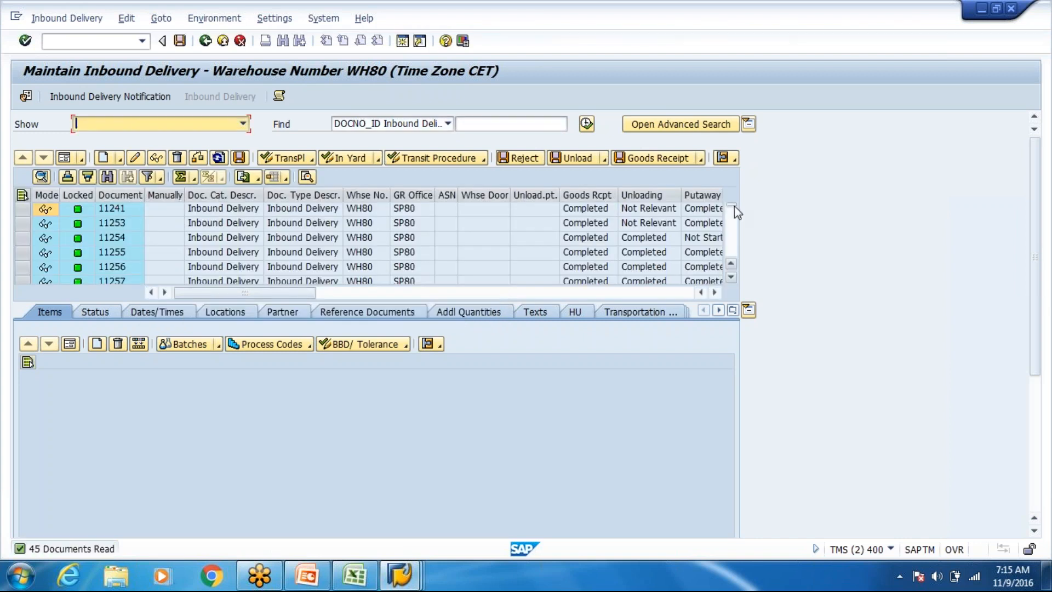
Browse the last WH80 inbound deliveries, such as 11296, 11295 and 11294, and check which product each one contains.
left_click_drag(742, 245, 742, 258)
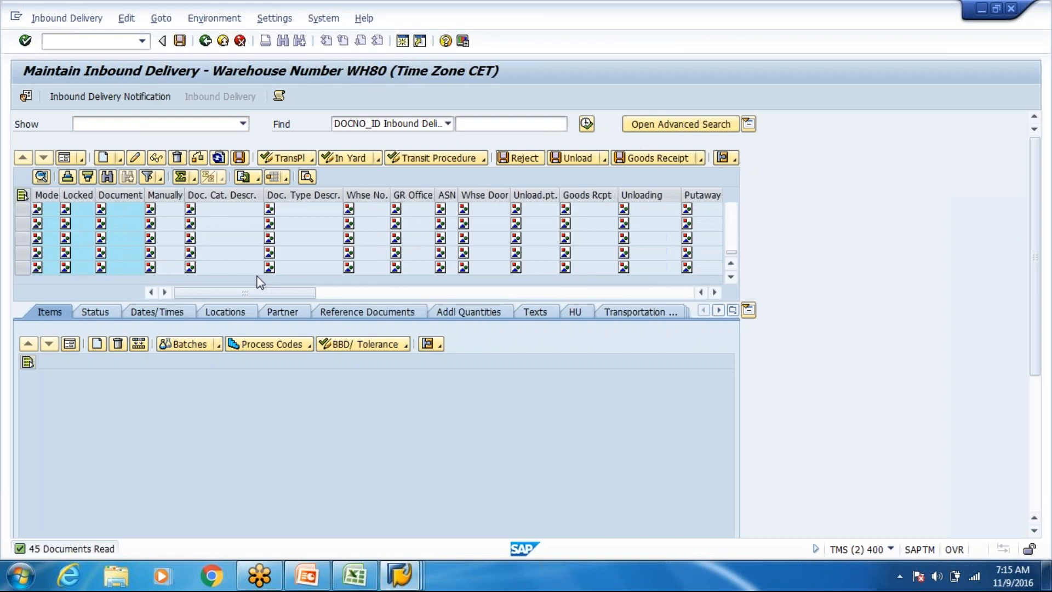
left_click(273, 224)
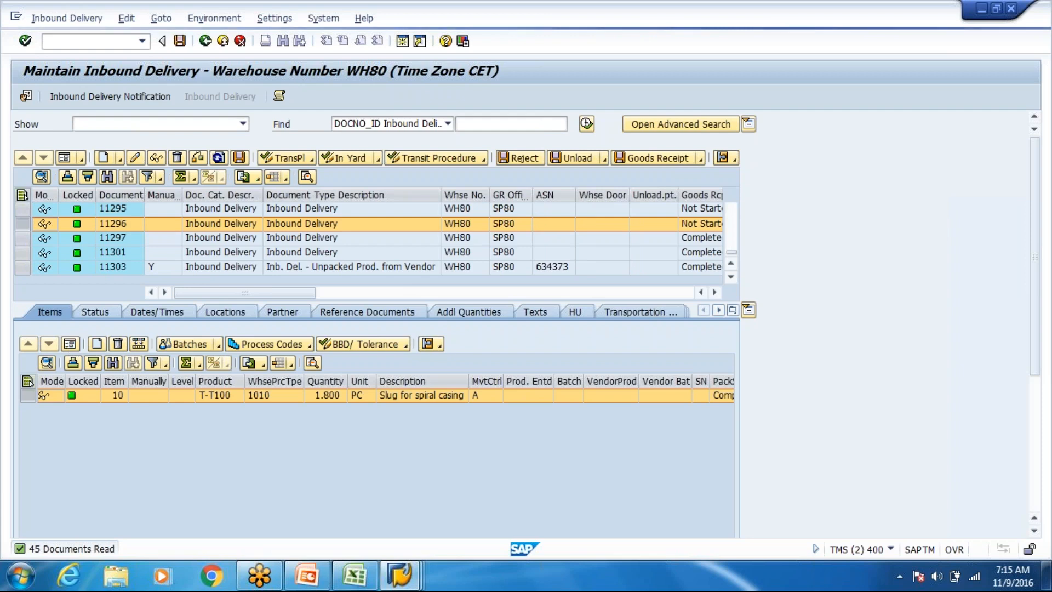
double_click(225, 209)
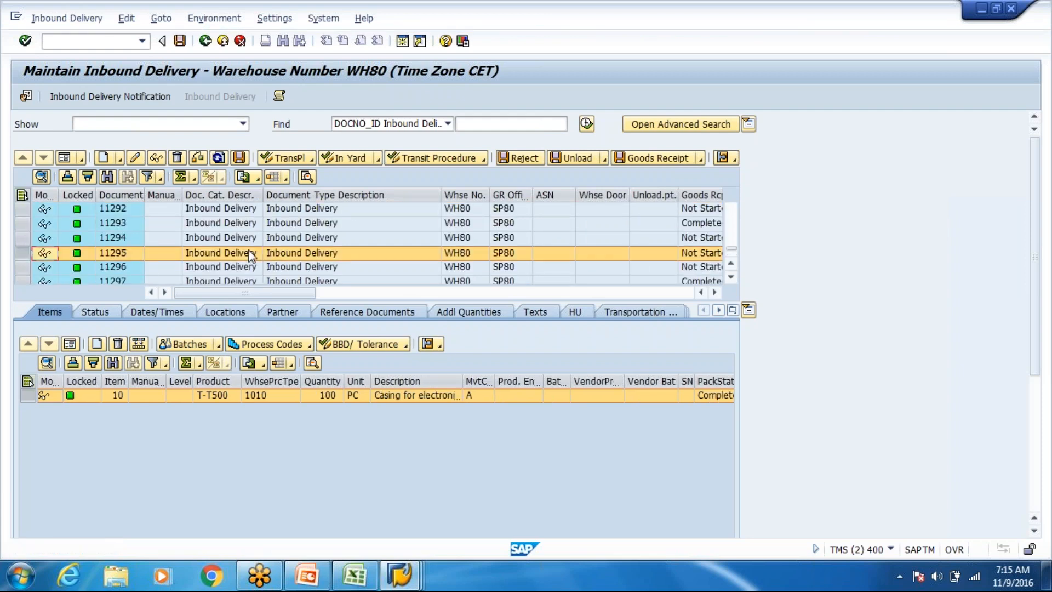
double_click(248, 237)
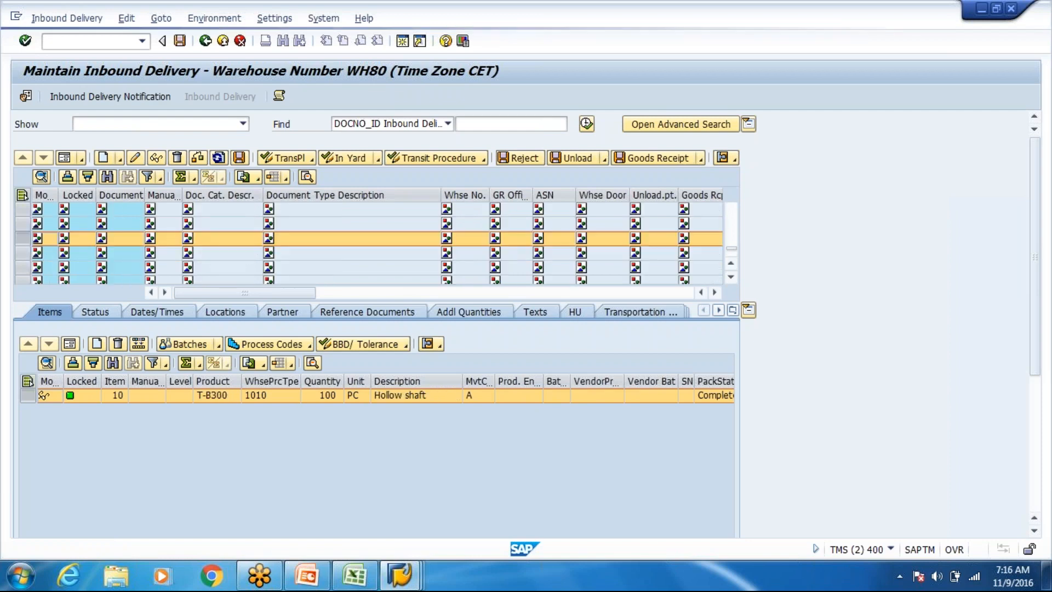
double_click(255, 253)
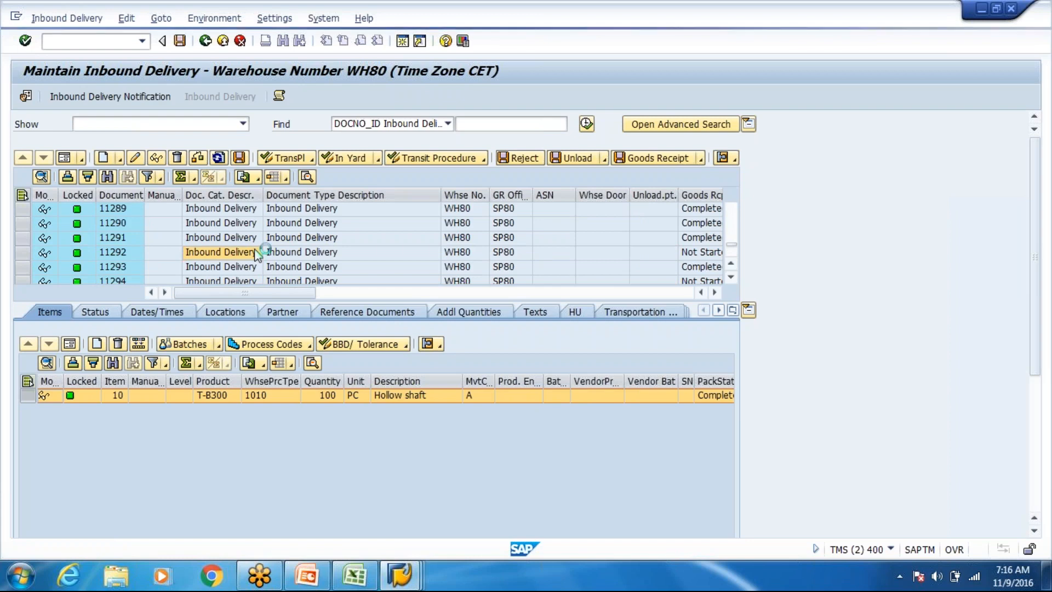
Run an advanced search for inbound deliveries containing product T-T600 and return to the delivery list.
left_click(673, 130)
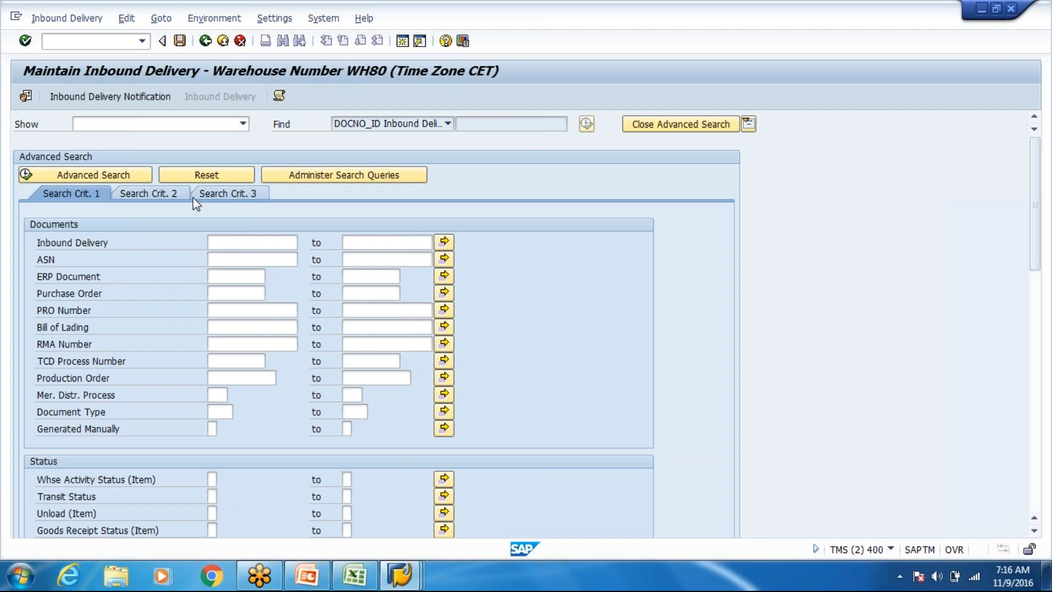
left_click(173, 193)
left_click(235, 243)
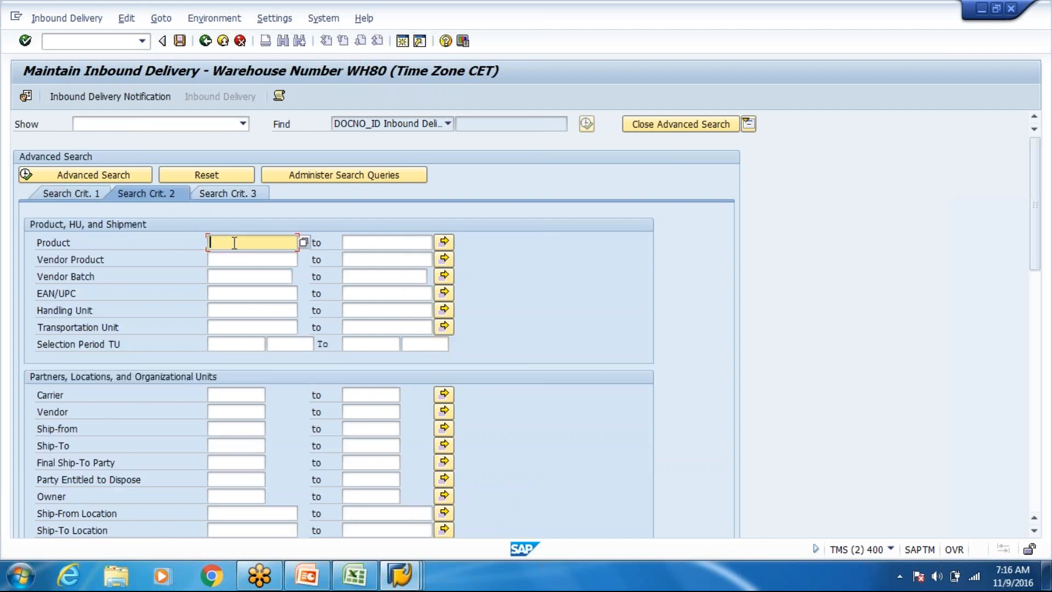
type("T-T600")
left_click(104, 178)
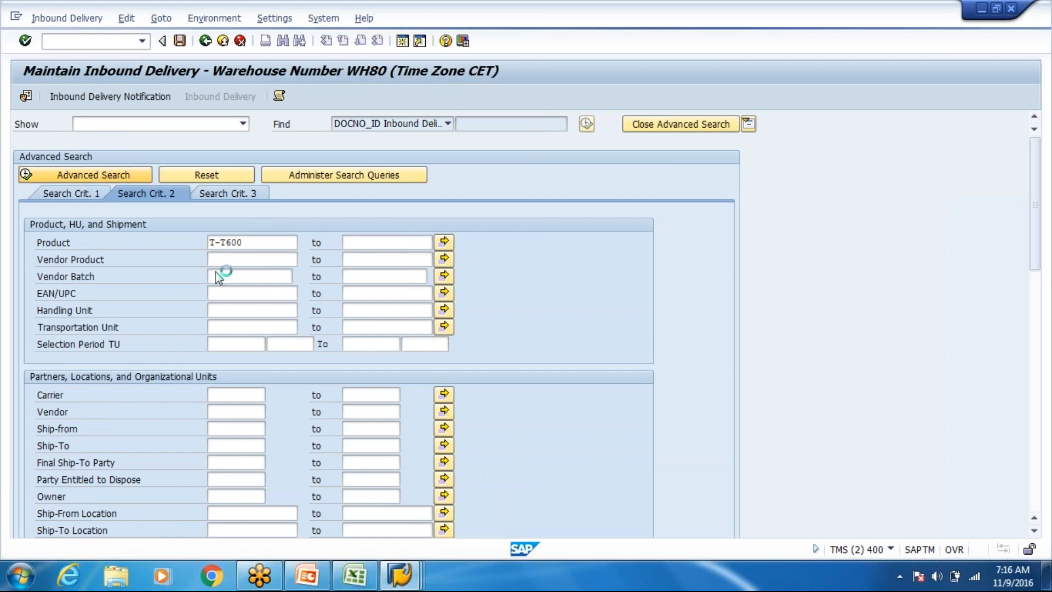
left_click(663, 129)
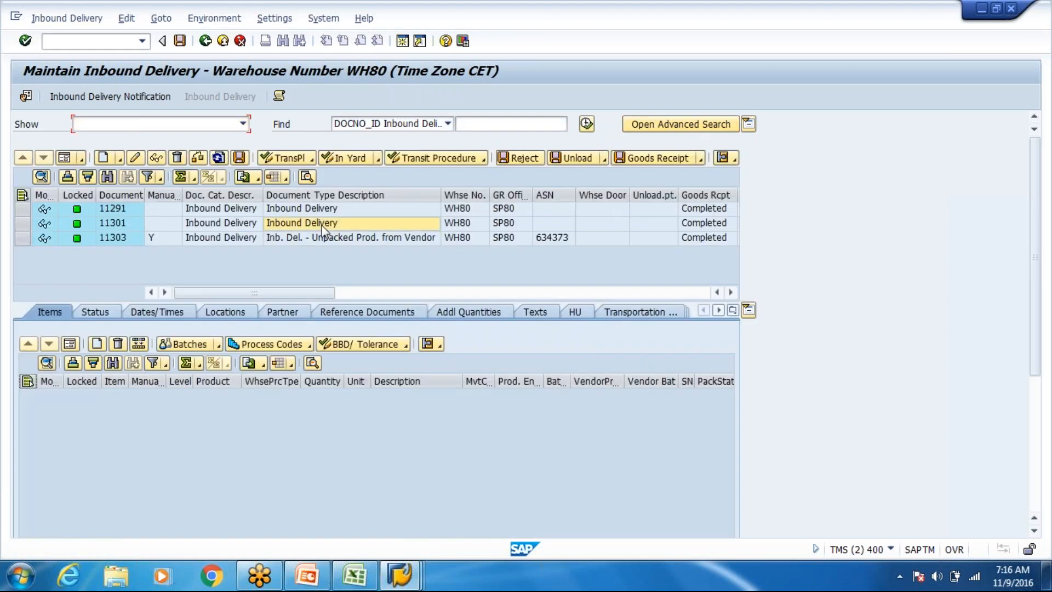
Open the item details of inbound delivery 11301 and check the warehouse process type in its movement data.
left_click(322, 225)
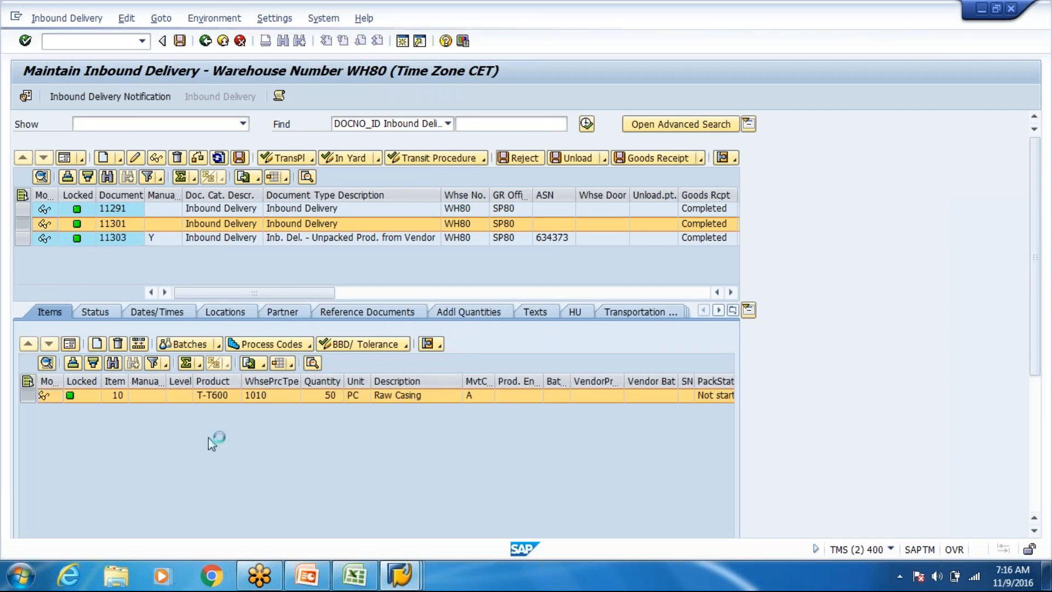
double_click(181, 396)
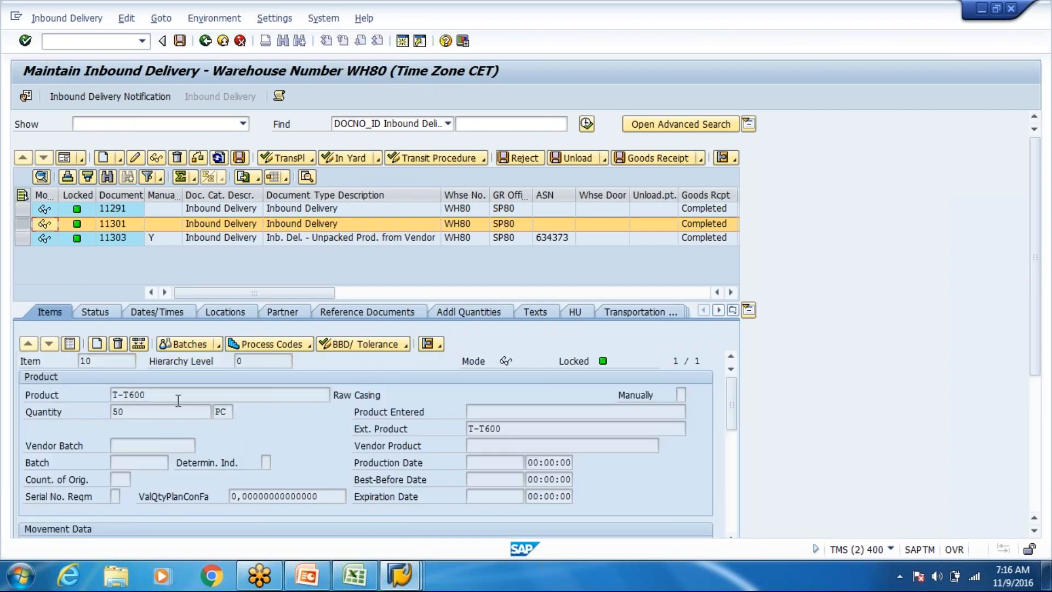
scroll(125, 400, "down", 3)
left_click(125, 396)
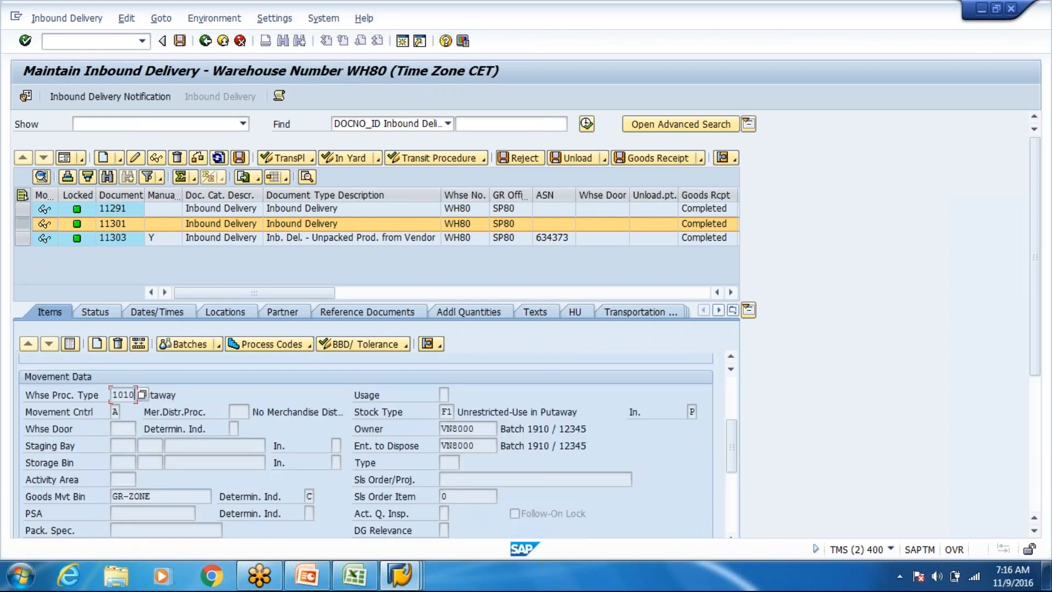
Return to the new putaway search sequence entry for WH80 and set its process type to 1010.
key("alt+Tab")
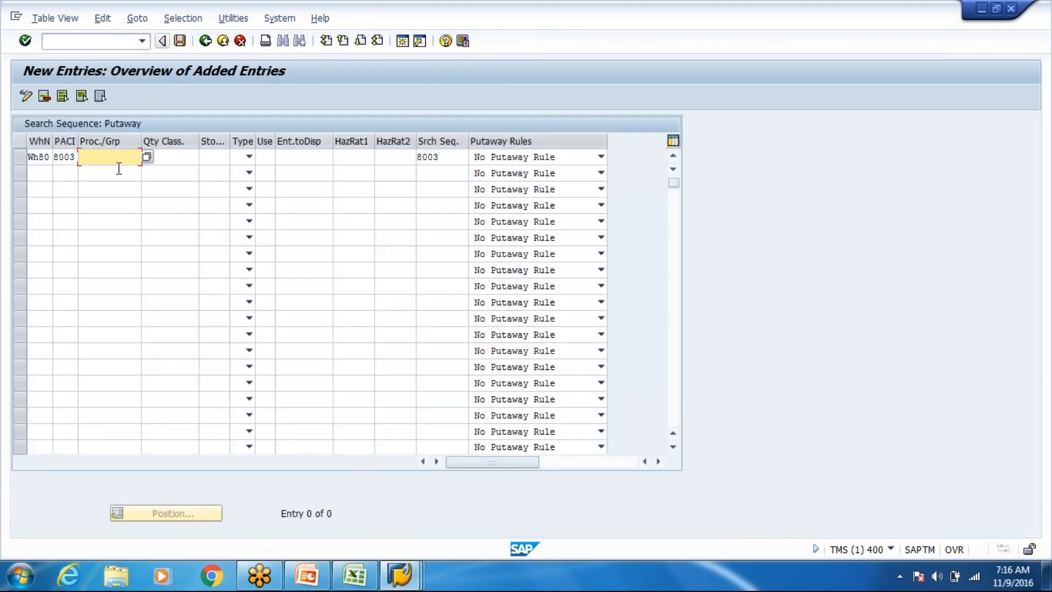
type("1010")
left_click(449, 154)
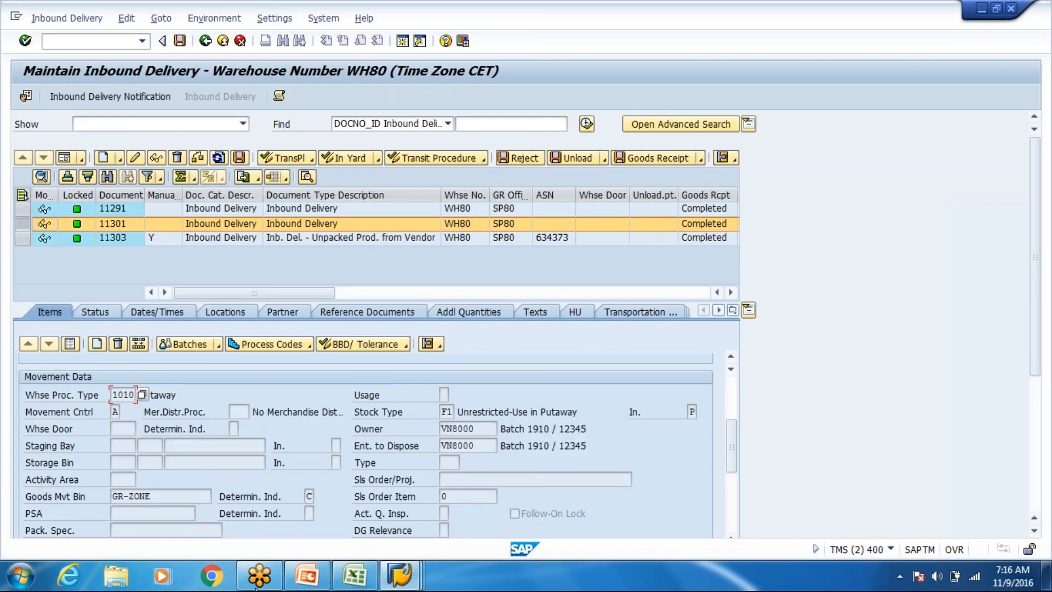
Switch to the Data For Demo workbook in Excel and examine the storage types in the Warehouse WH80 layout.
left_click(354, 575)
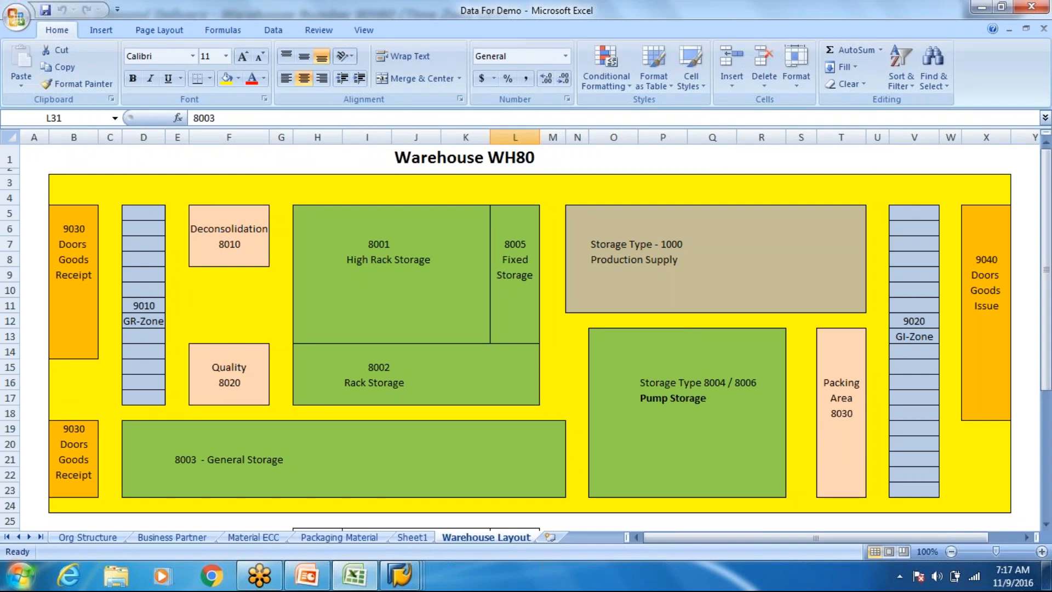
left_click(647, 285)
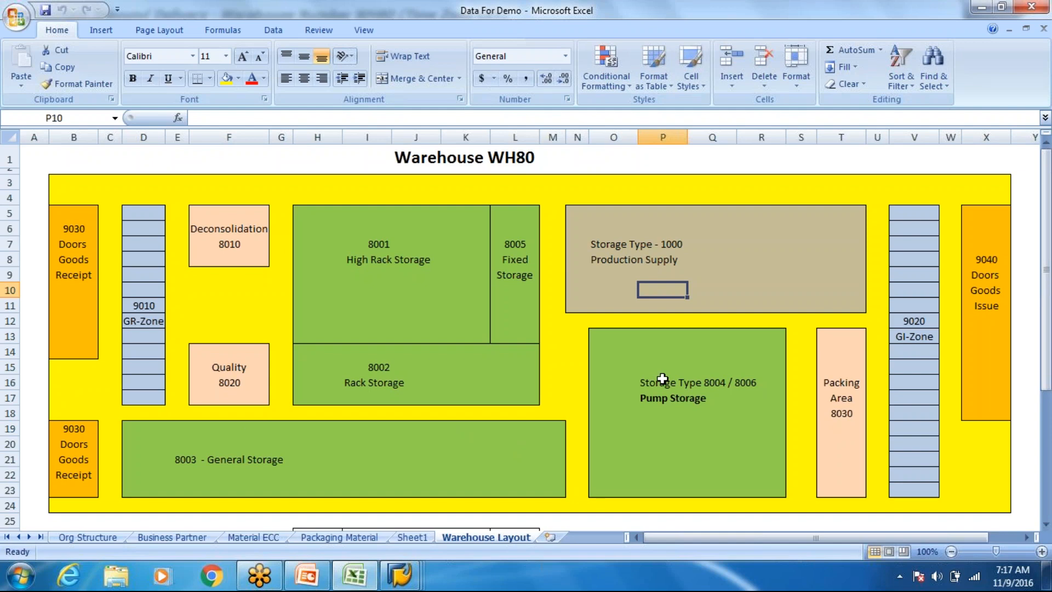
key("alt+Tab")
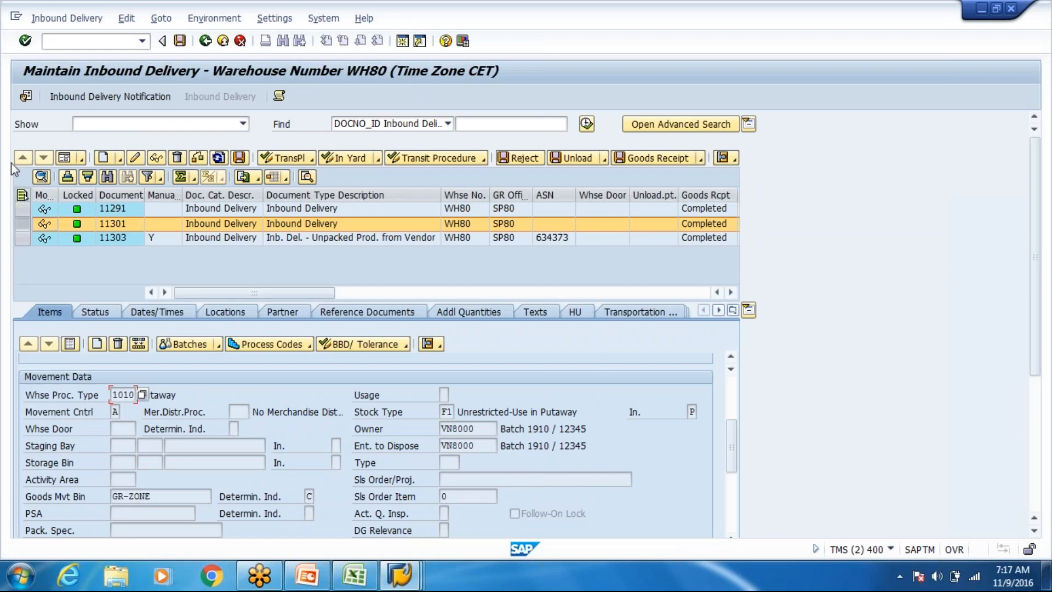
key("alt+Tab")
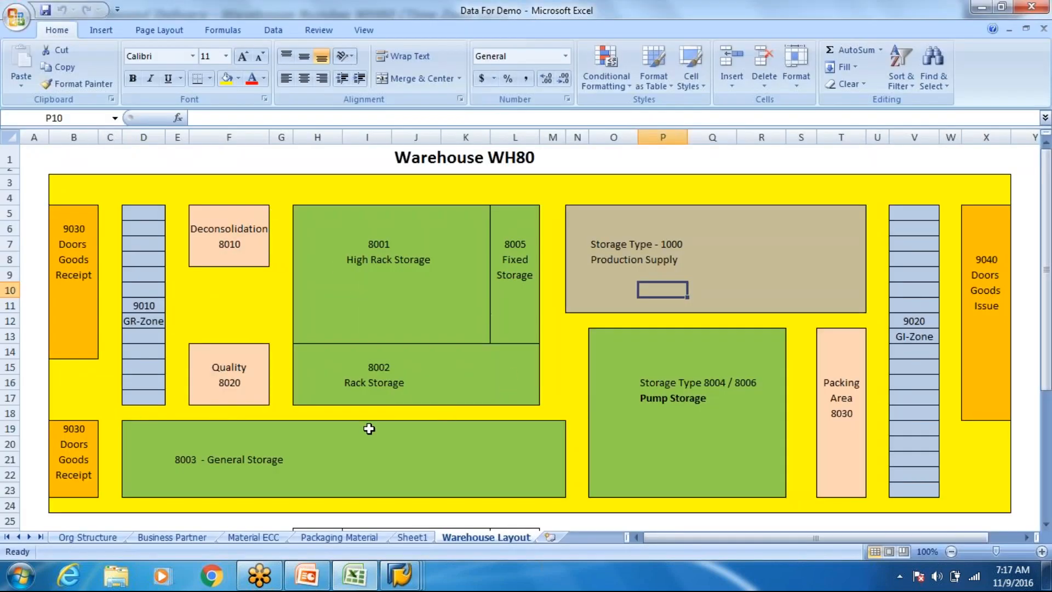
key("alt+Tab")
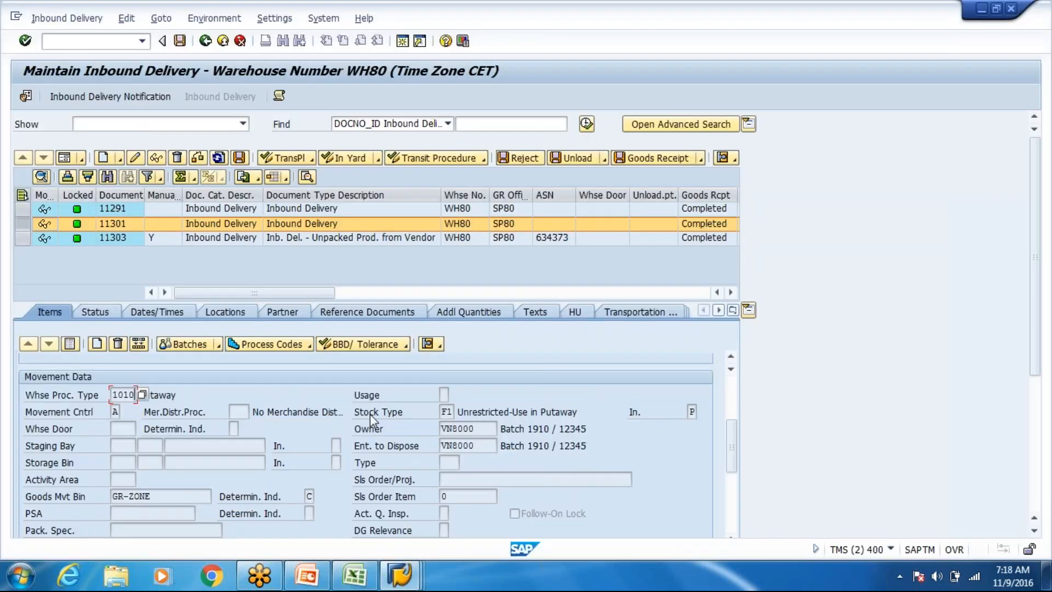
Save the new WH80 putaway search sequence entry under customizing request TMSK900112 and return to the Implementation Guide.
key("alt+Tab")
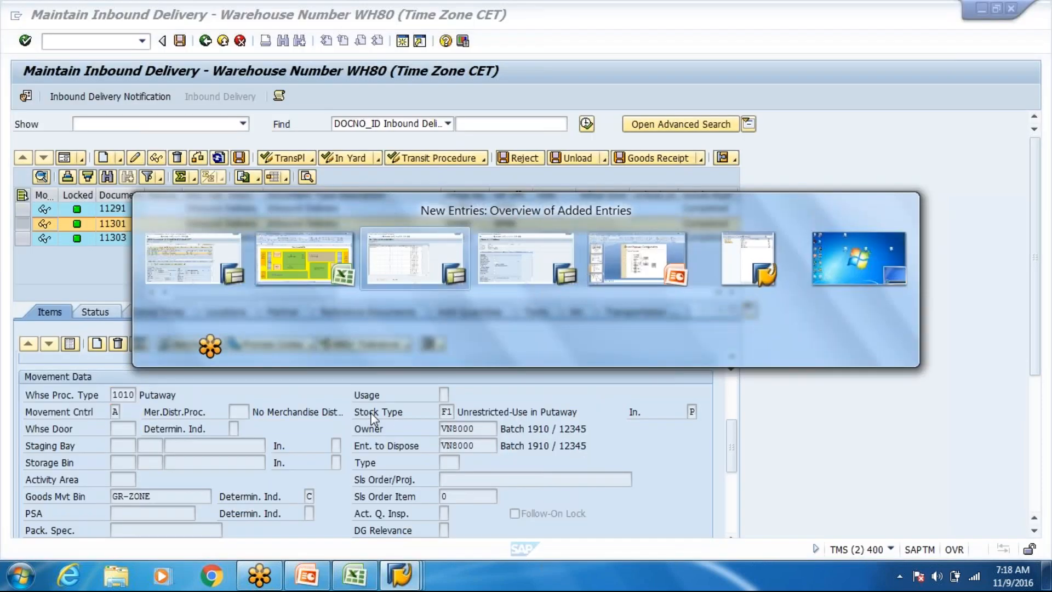
left_click(112, 160)
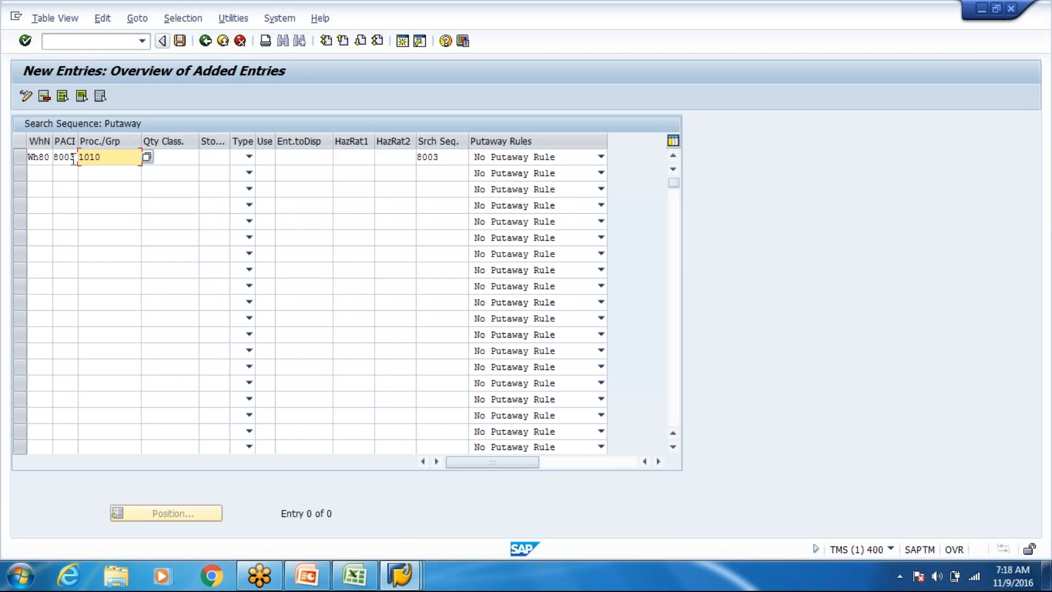
key("shift+Tab")
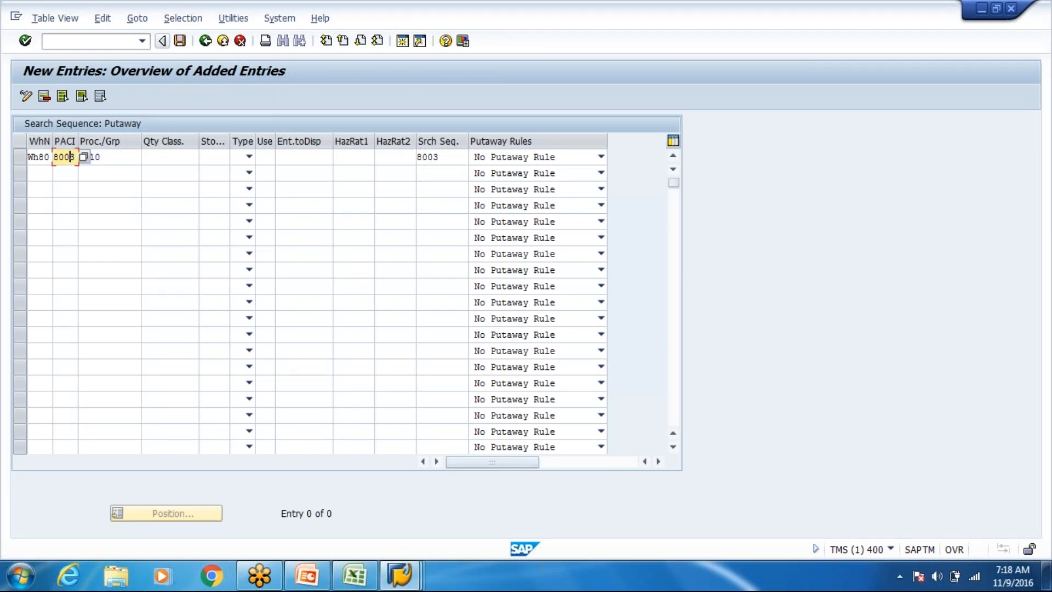
left_click(180, 41)
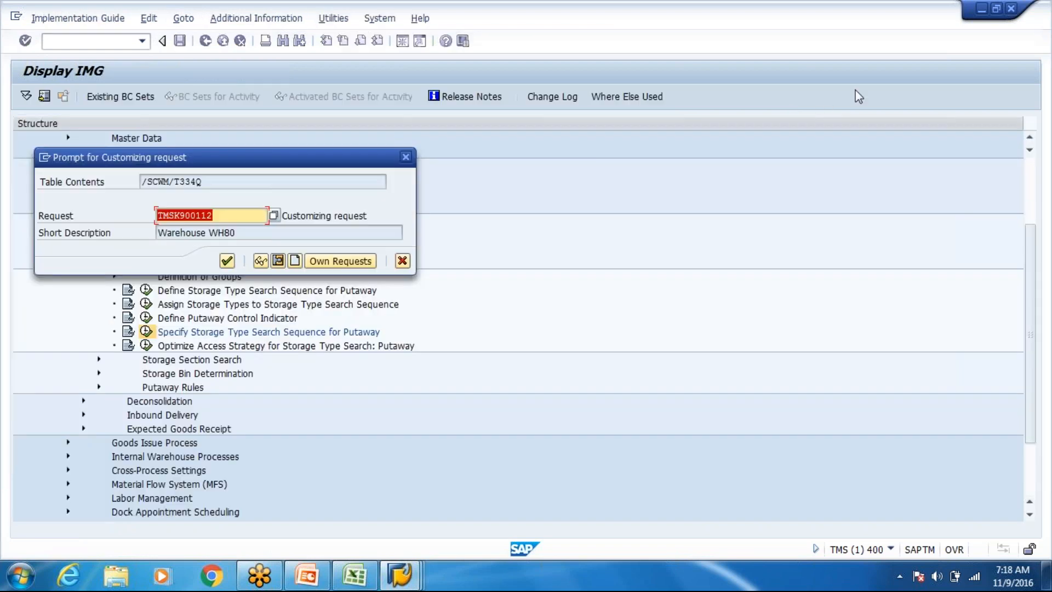
left_click(231, 258)
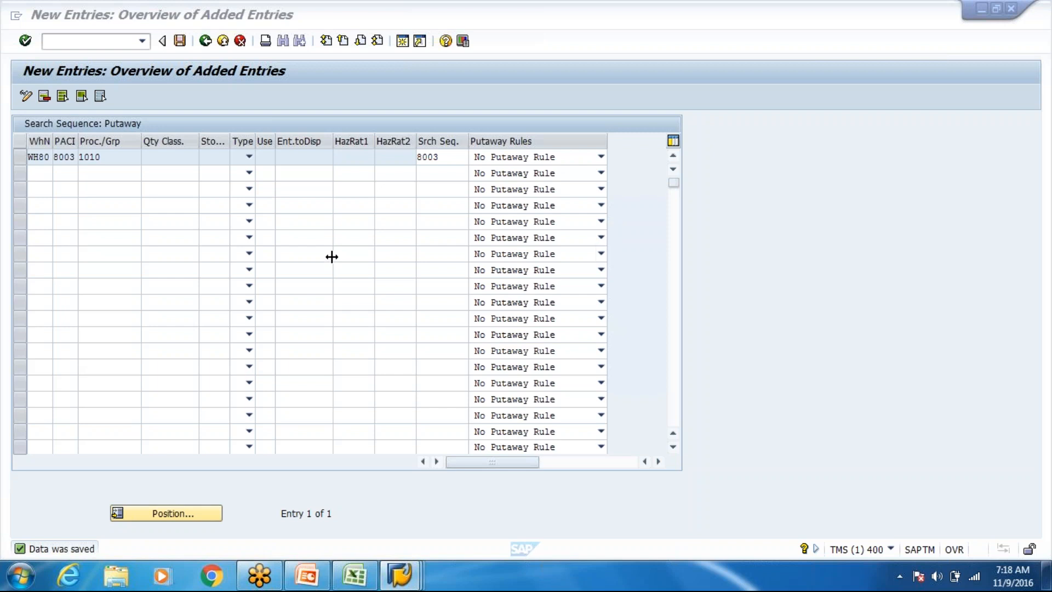
left_click(204, 42)
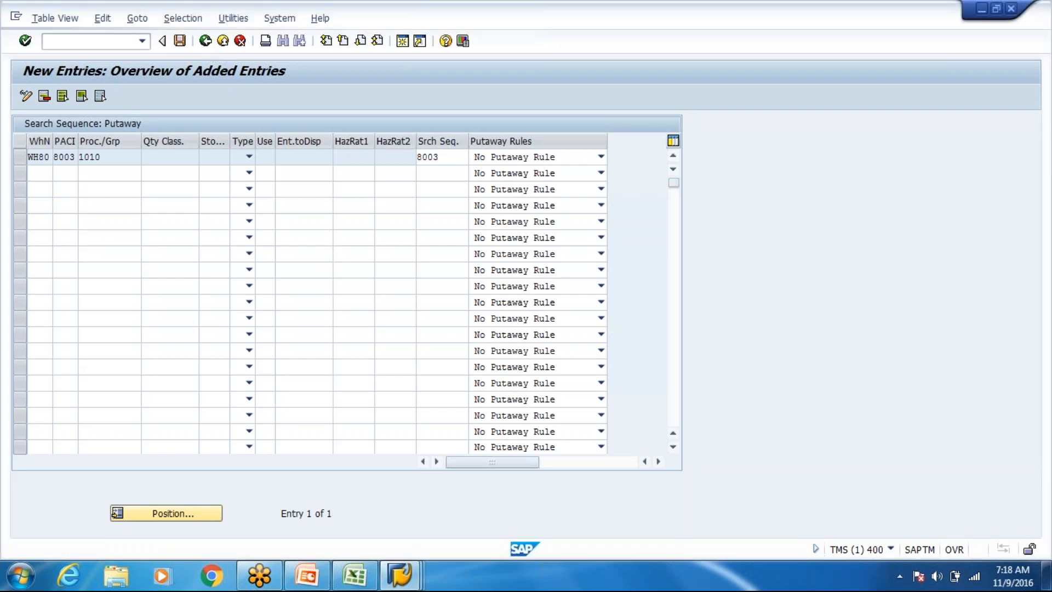
left_click(205, 41)
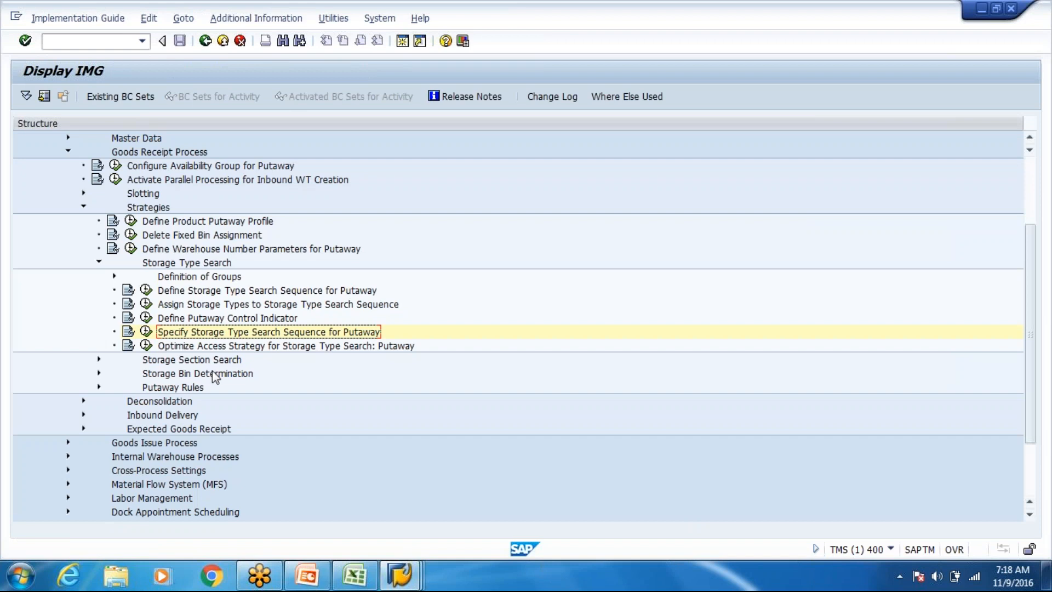
Expand Cross-Process Settings and its Warehouse Task node in the Extended Warehouse Management customizing structure.
scroll(214, 373, "down", 3)
scroll(215, 373, "up", 5)
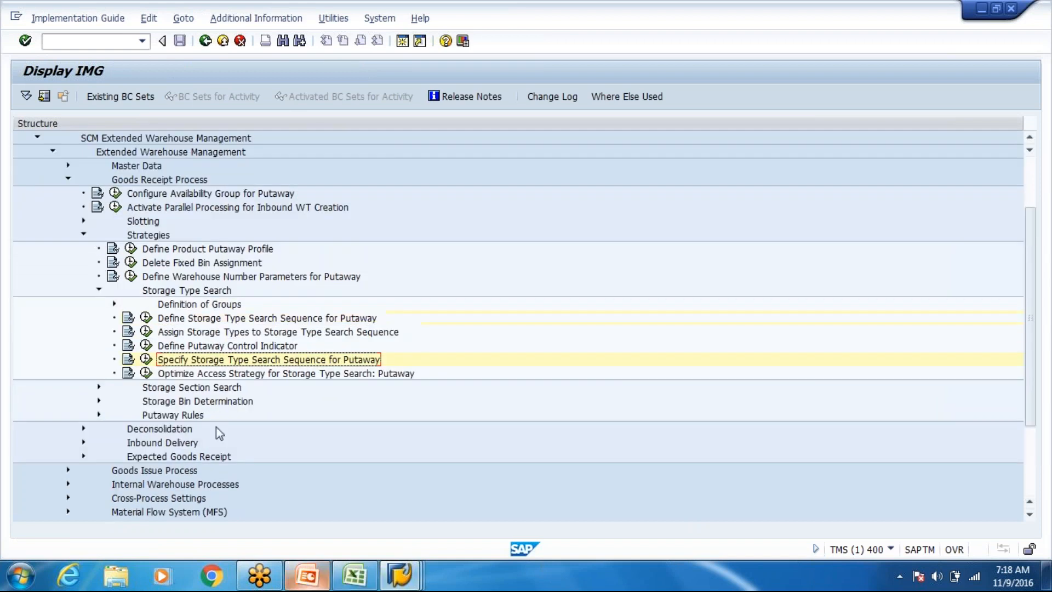
scroll(208, 419, "up", 1)
scroll(212, 420, "up", 1)
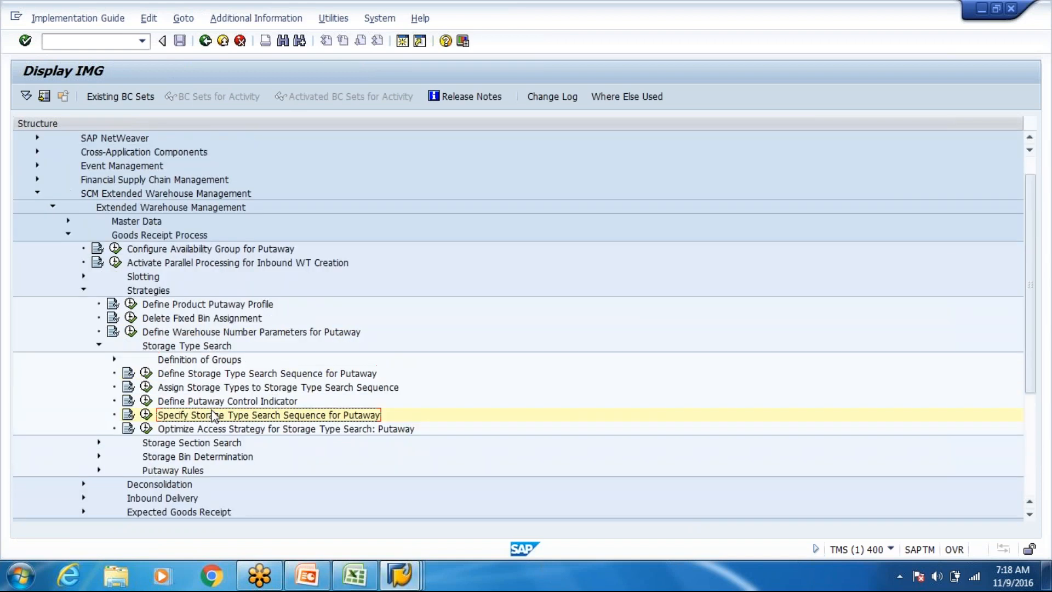
scroll(215, 417, "up", 2)
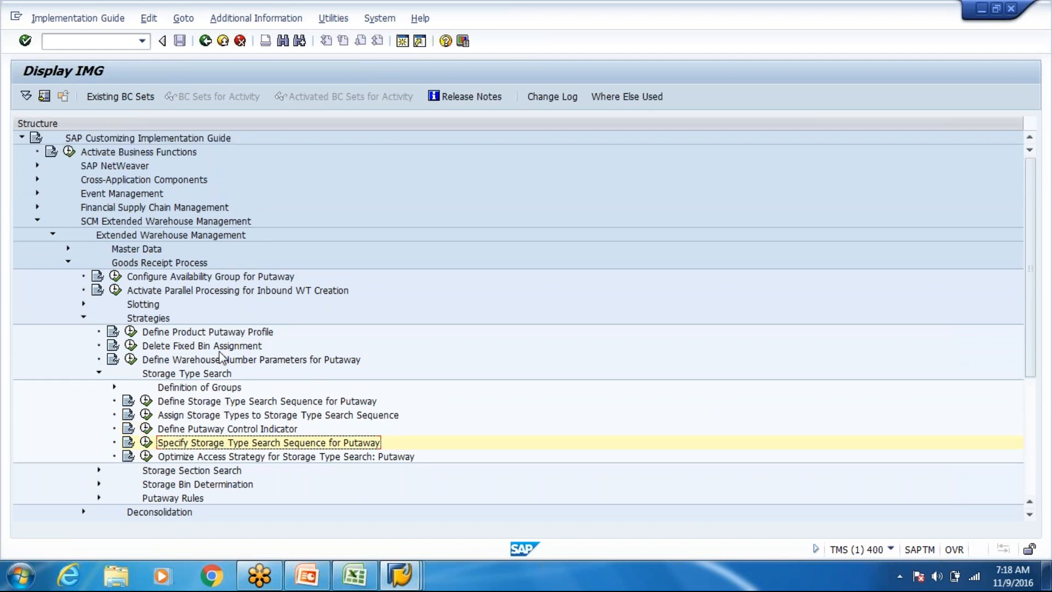
scroll(220, 361, "down", 4)
scroll(220, 363, "down", 1)
scroll(220, 361, "down", 1)
left_click(79, 318)
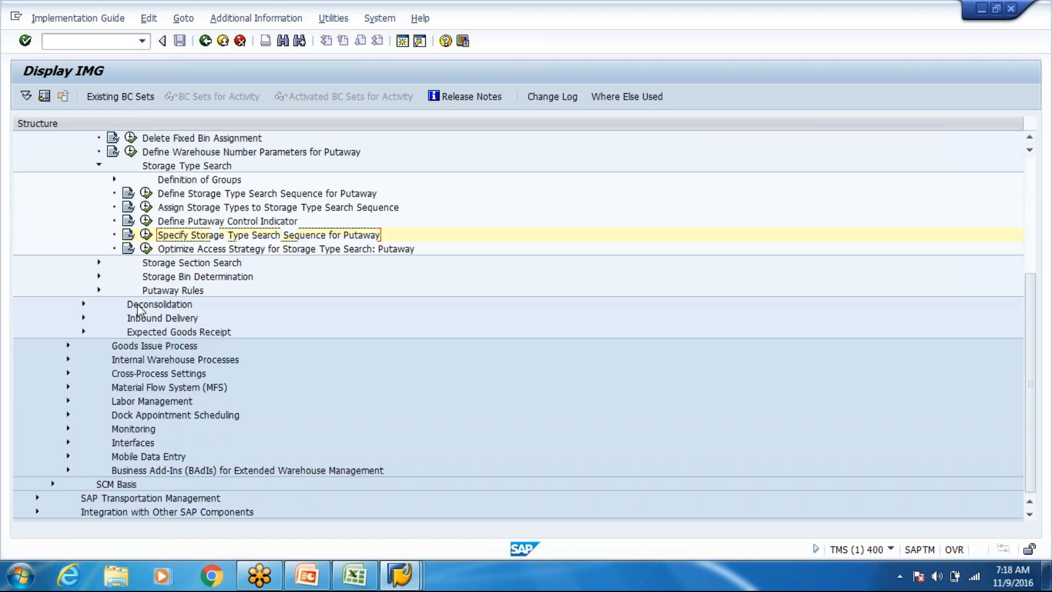
left_click(68, 373)
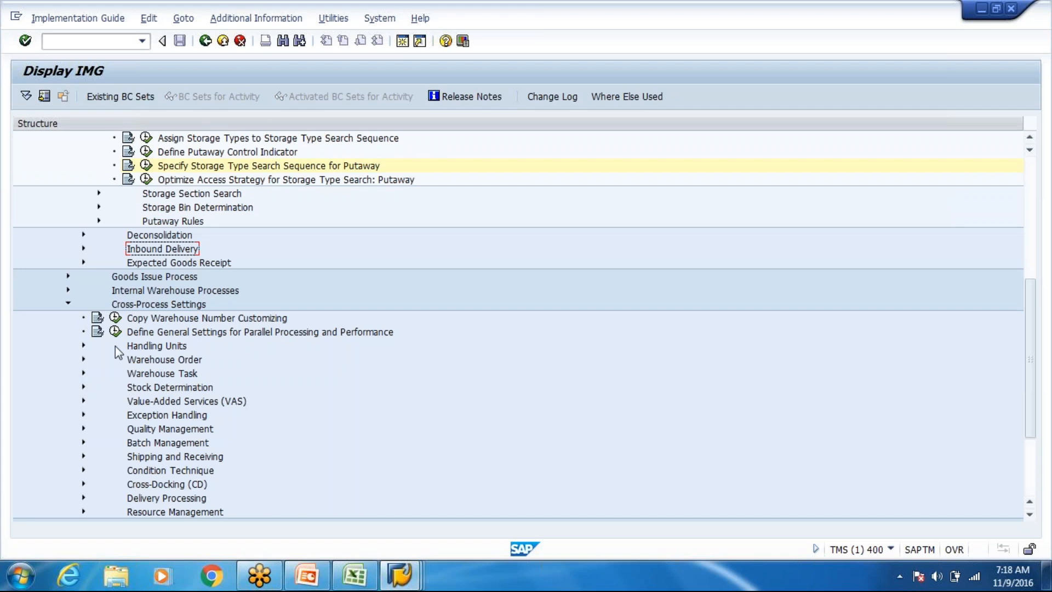
scroll(120, 352, "down", 1)
left_click(83, 289)
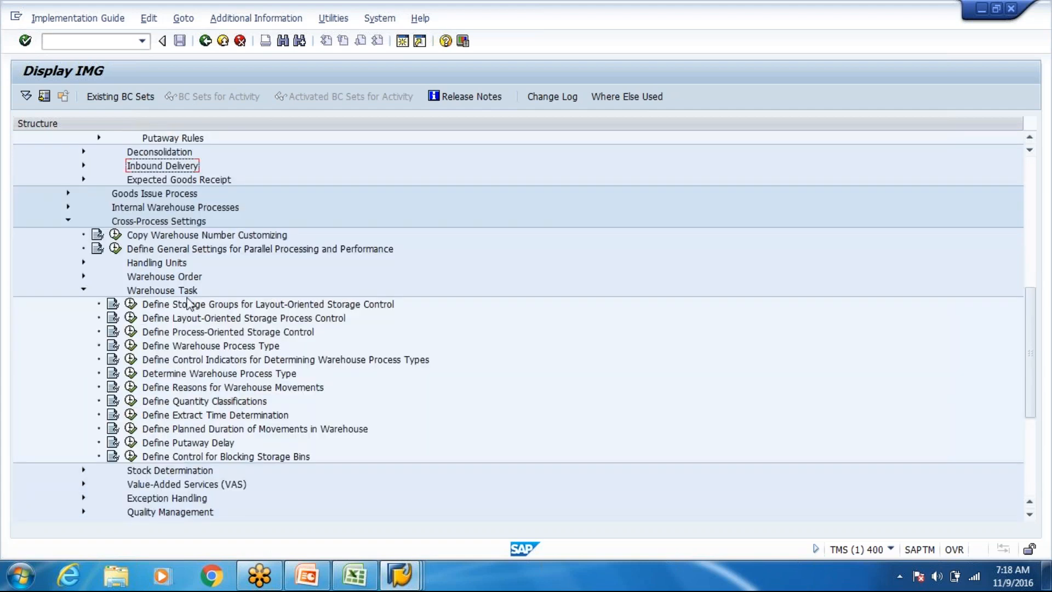
Open the Define Warehouse Process Type activity under Warehouse Task.
scroll(188, 303, "down", 1)
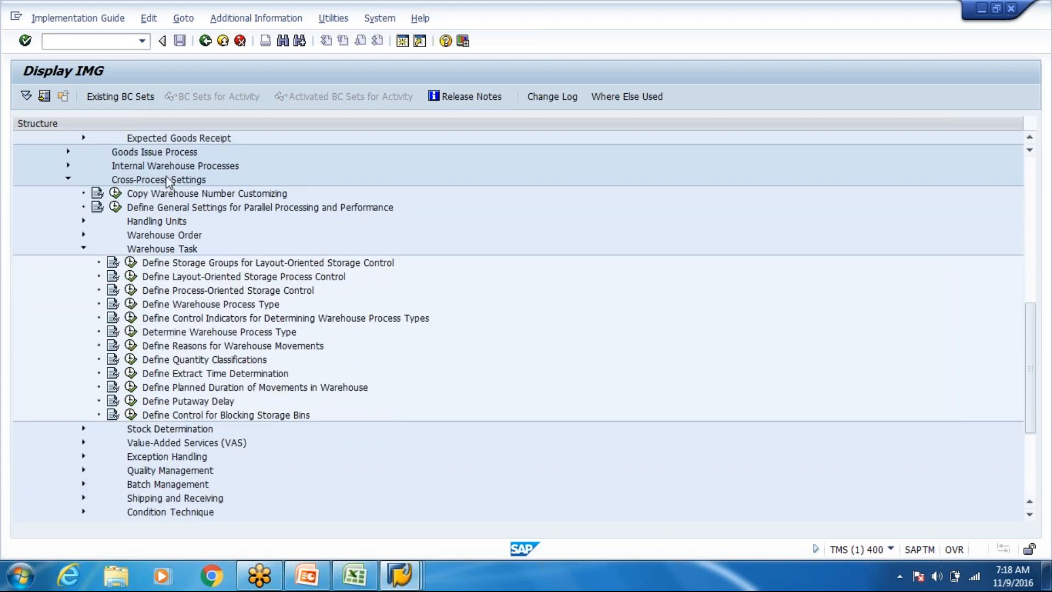
left_click(185, 248)
left_click(195, 305)
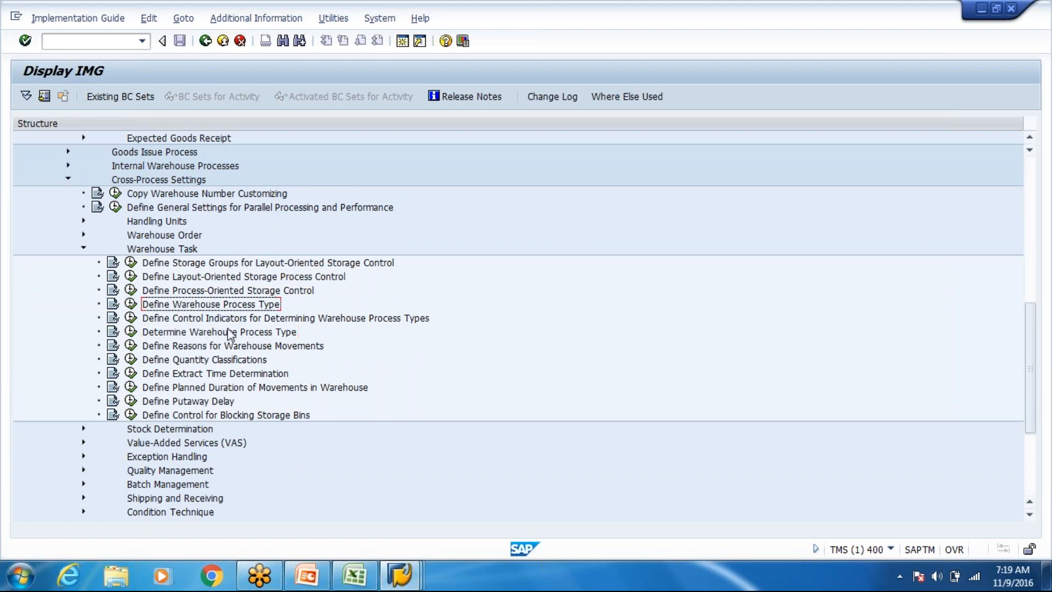
left_click(132, 305)
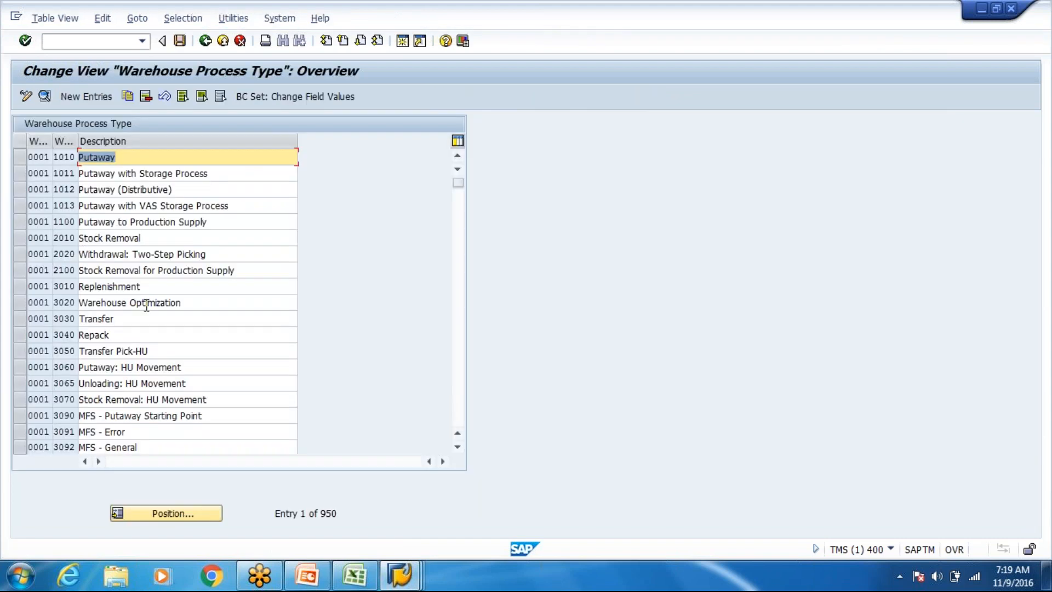
Position the warehouse process type list on WH80 entry 1010 and open the details of Putaway.
left_click(159, 518)
left_click(167, 216)
left_click(175, 230)
type("1010")
key("Return")
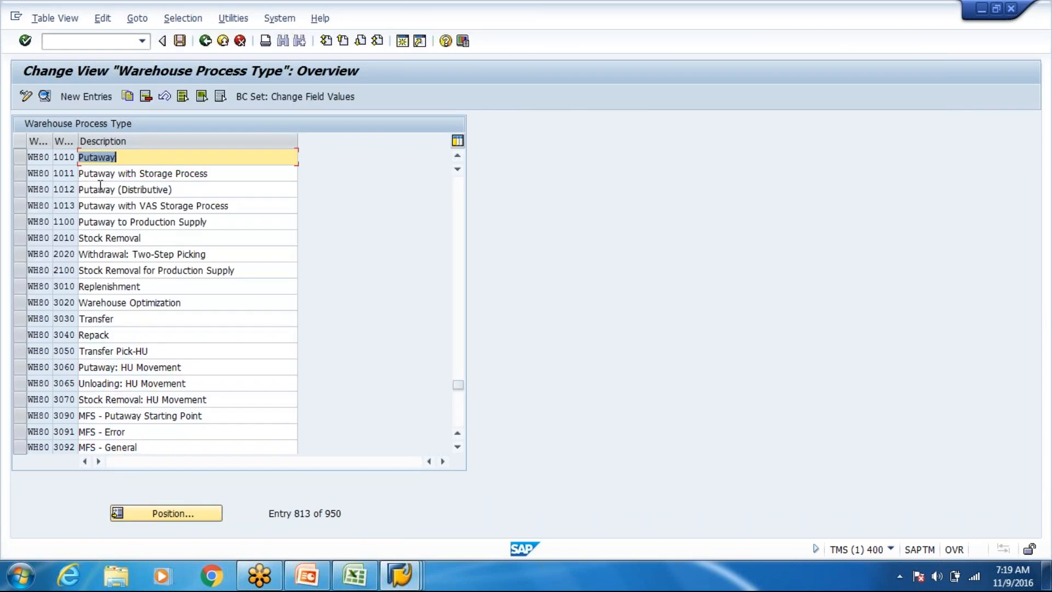
double_click(64, 157)
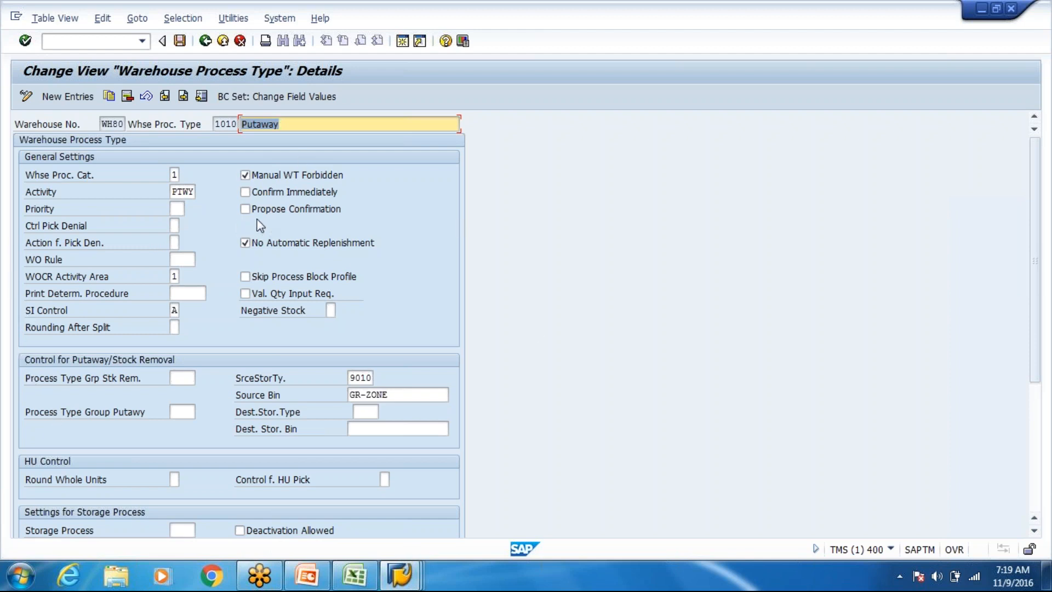
Examine the activity and the available warehouse process categories for the Putaway process type.
left_click(180, 192)
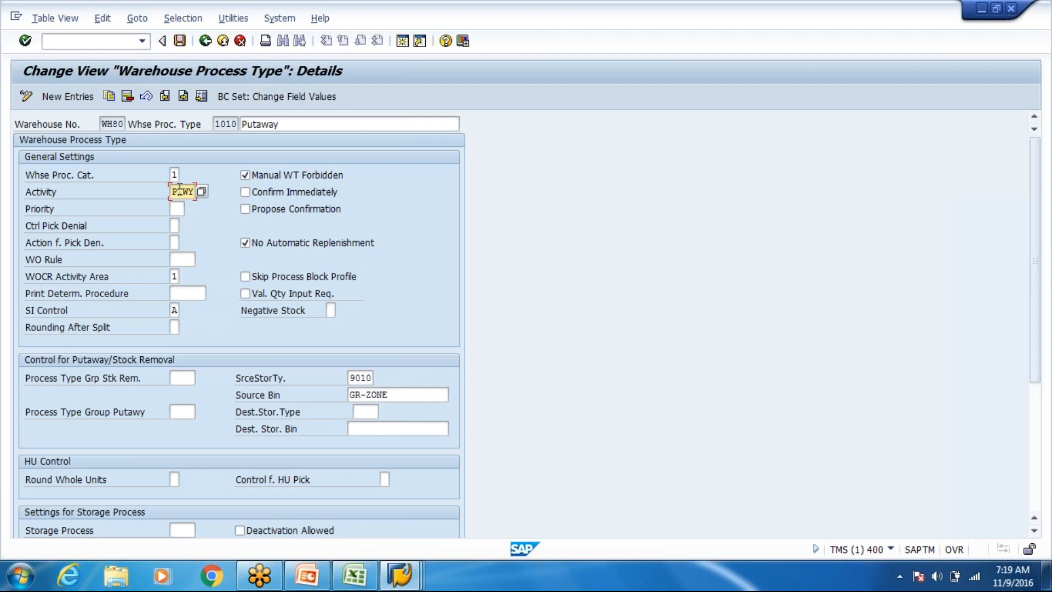
left_click(174, 174)
left_click(184, 175)
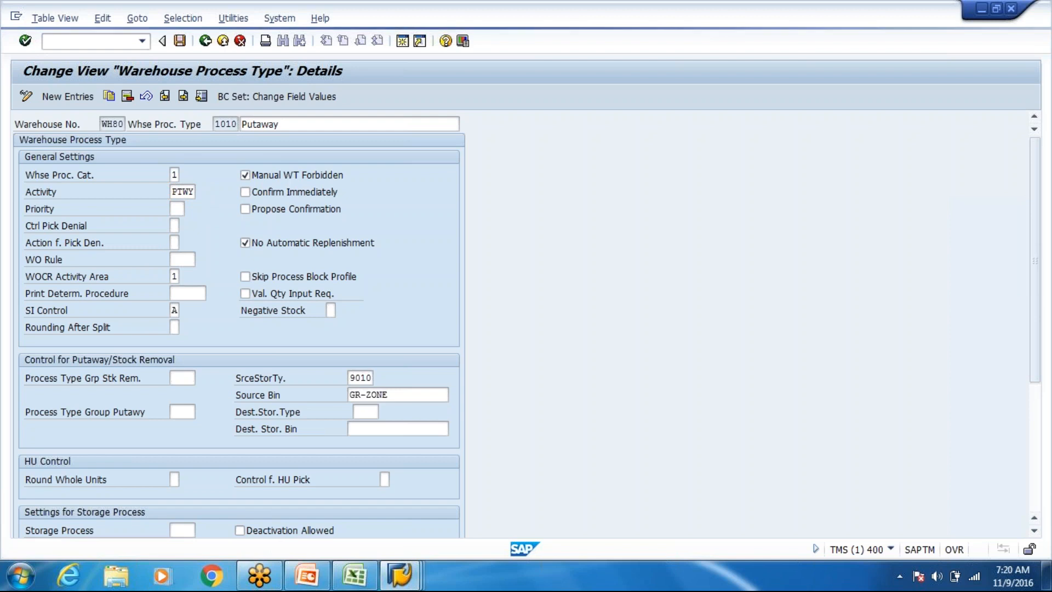
left_click(202, 250)
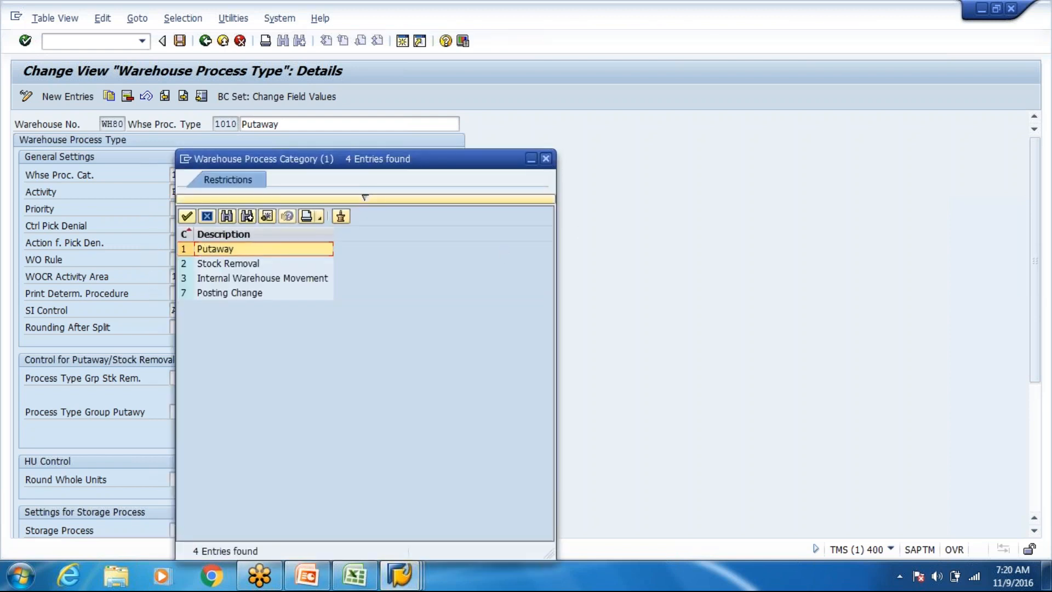
left_click(546, 159)
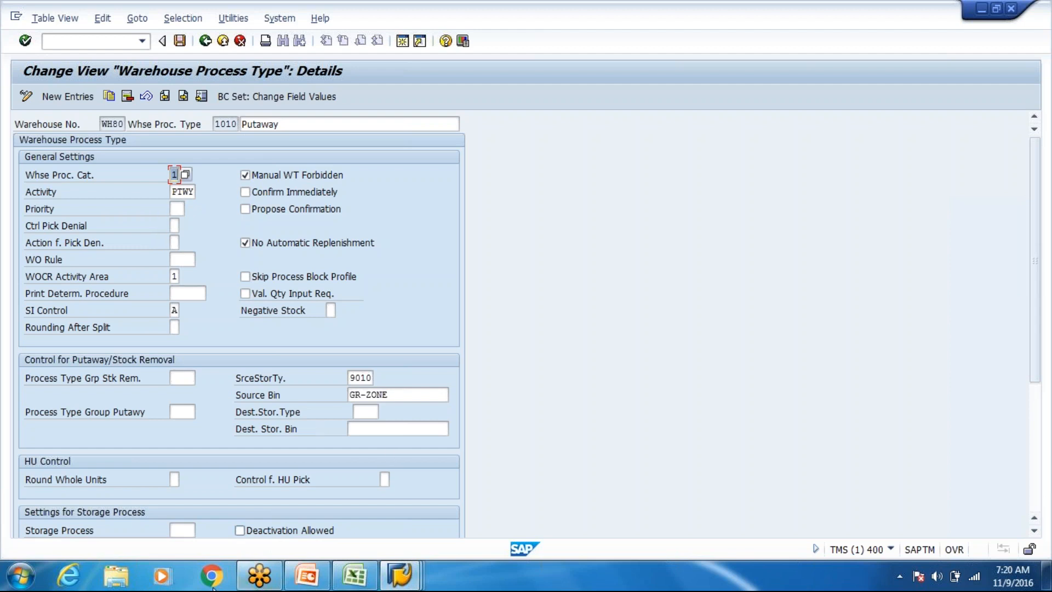
Switch to the Data For Demo workbook in Excel and change the GR-Zone's storage type in the warehouse layout to Z010.
left_click(308, 575)
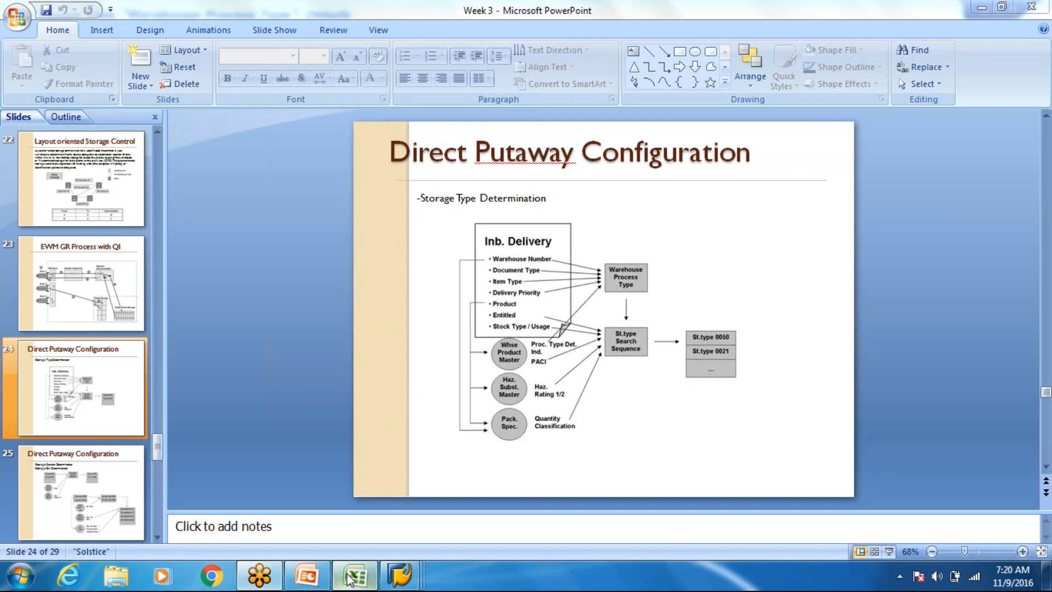
left_click(354, 575)
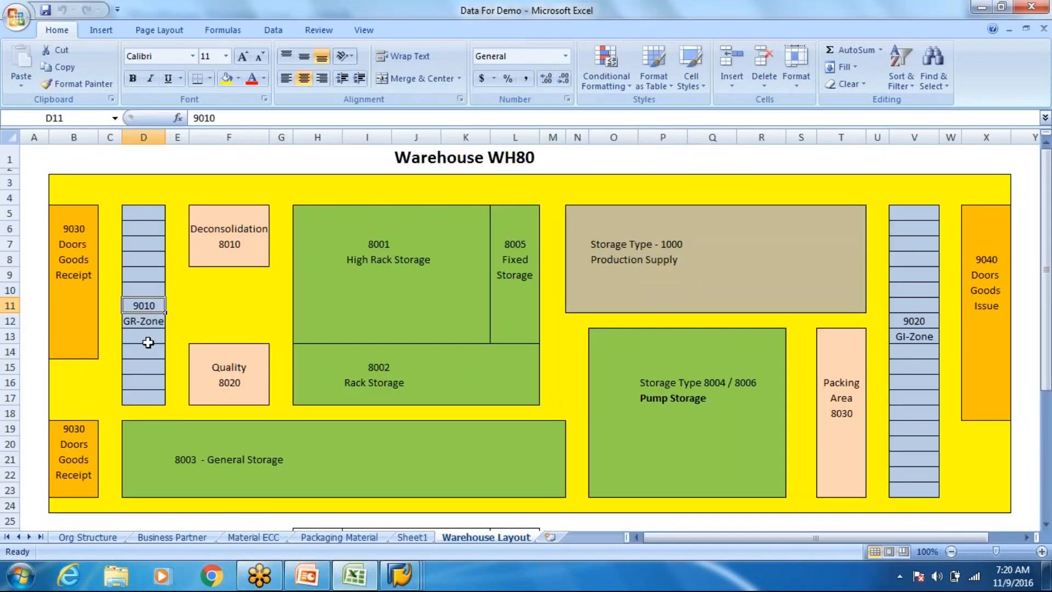
left_click(147, 360)
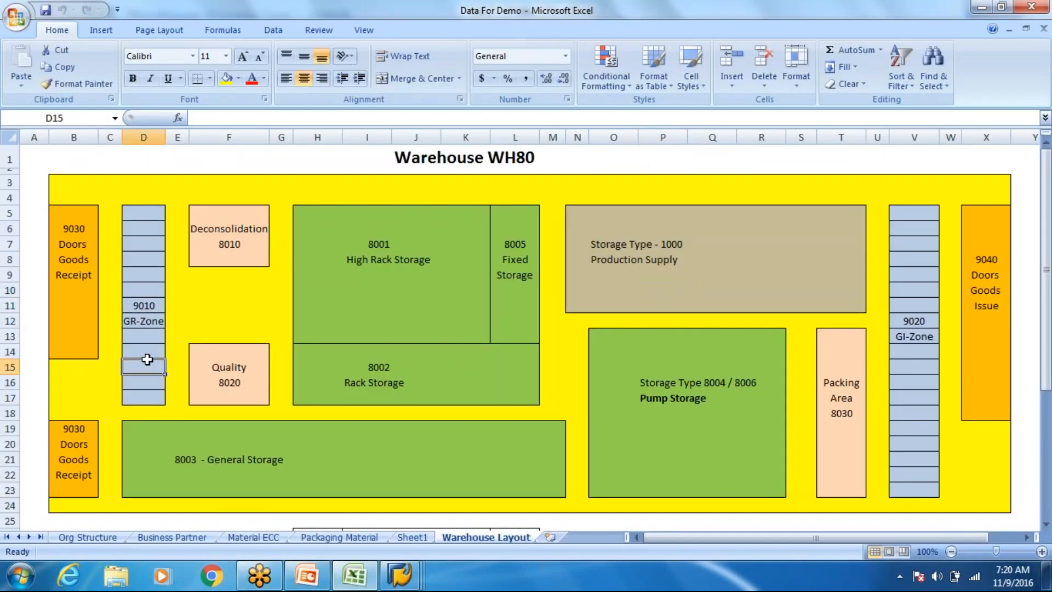
left_click(144, 307)
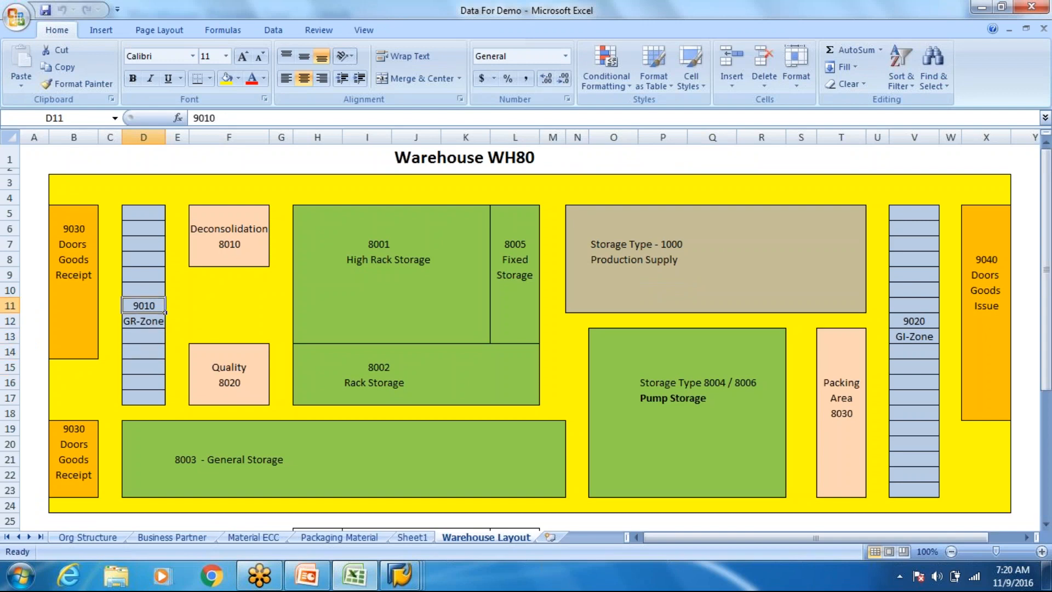
type("Z010")
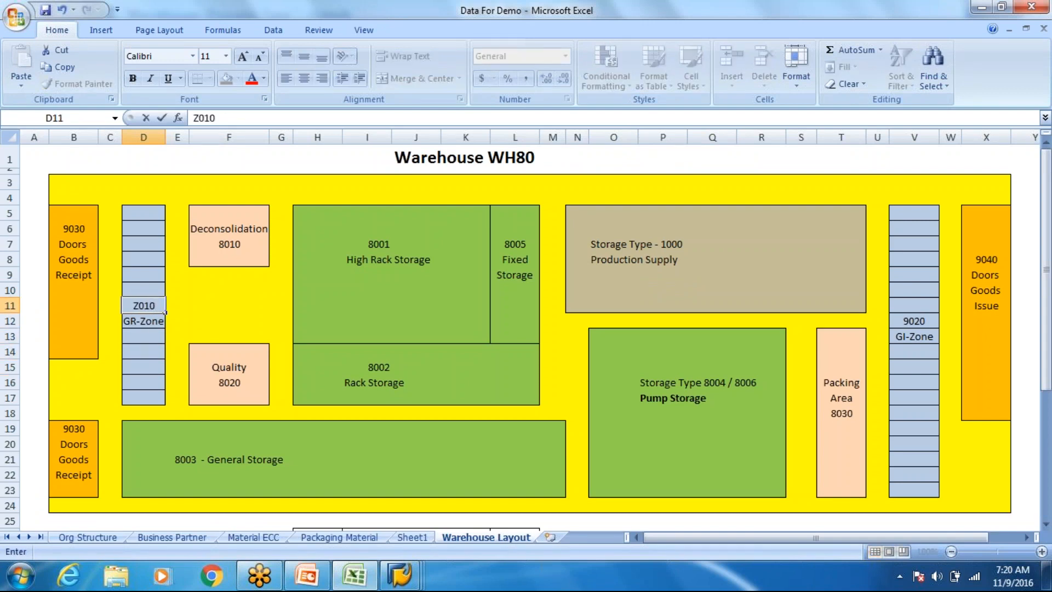
key("Tab")
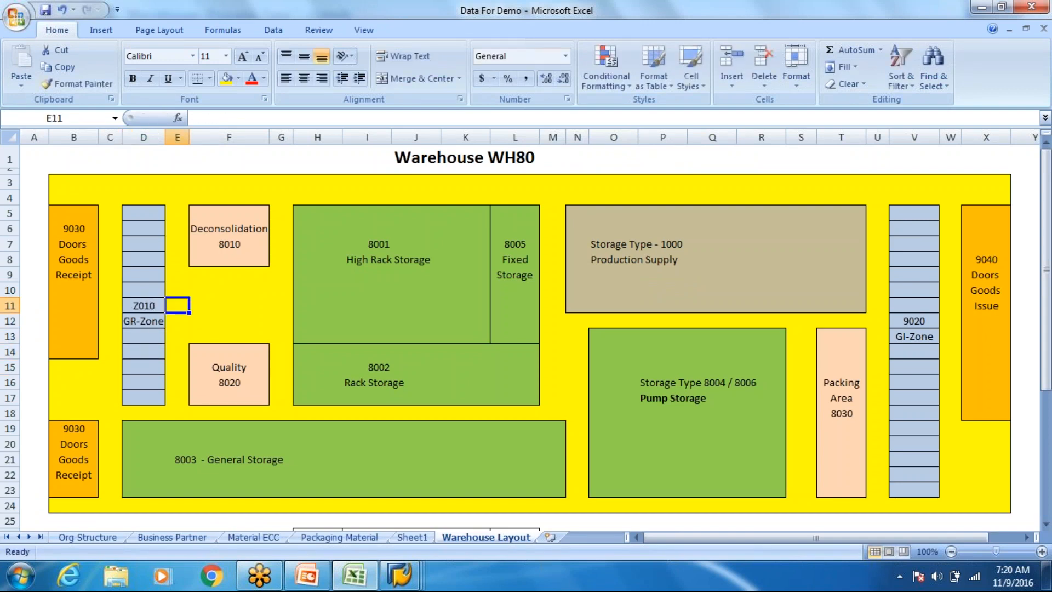
Change the bin label below storage type Z010 in the layout to GR-ZoneX.
key("Down")
key("Left")
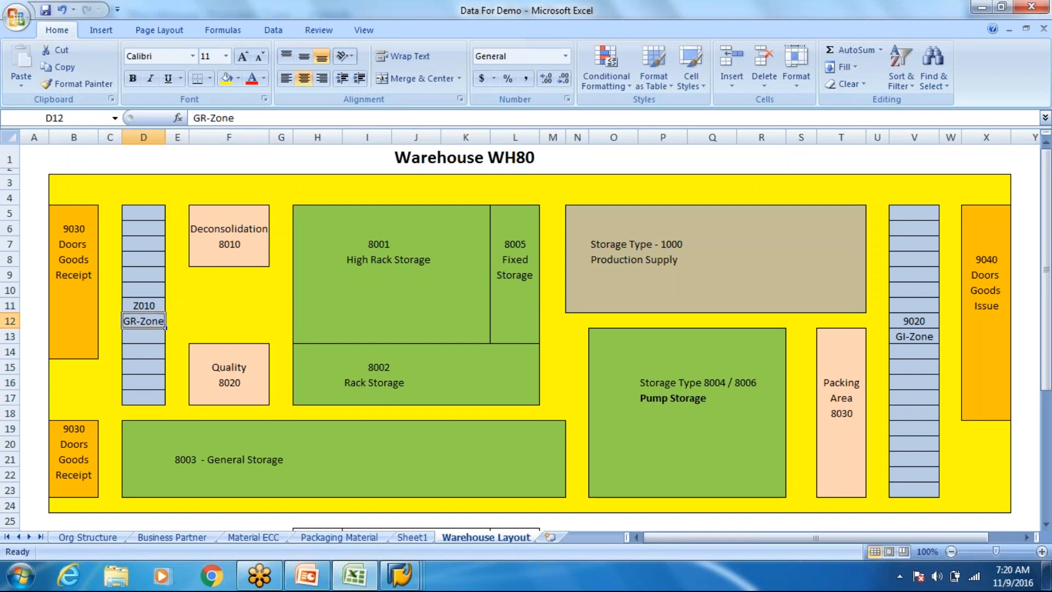
left_click(237, 118)
type("X")
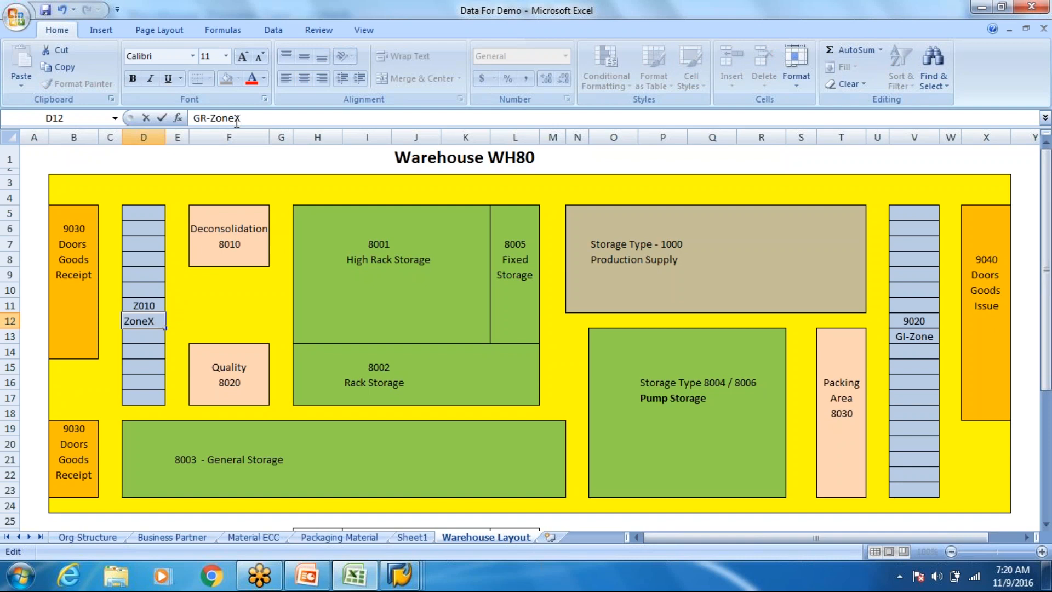
Switch back to SAP and set process type 1010's source storage type to Z010 and source bin to GR-ZONEX.
key("alt+Tab")
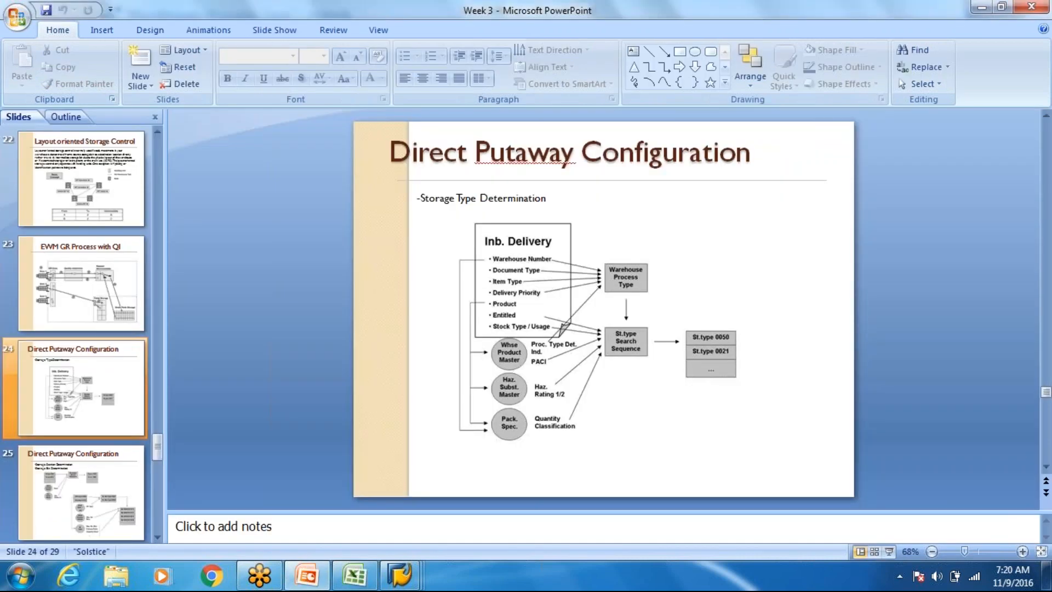
key("alt+Tab")
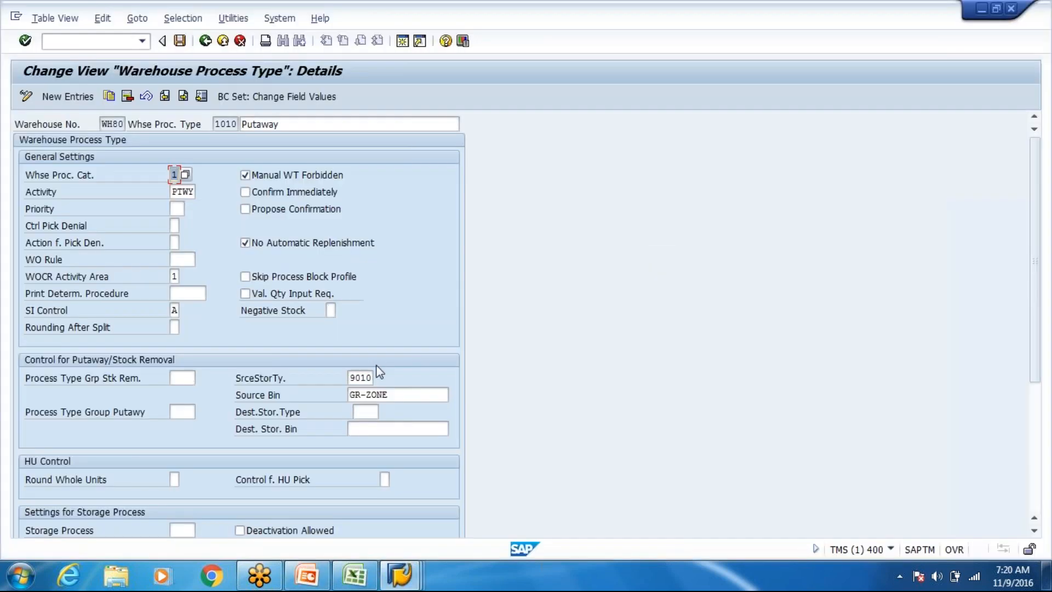
left_click(354, 378)
key("Delete")
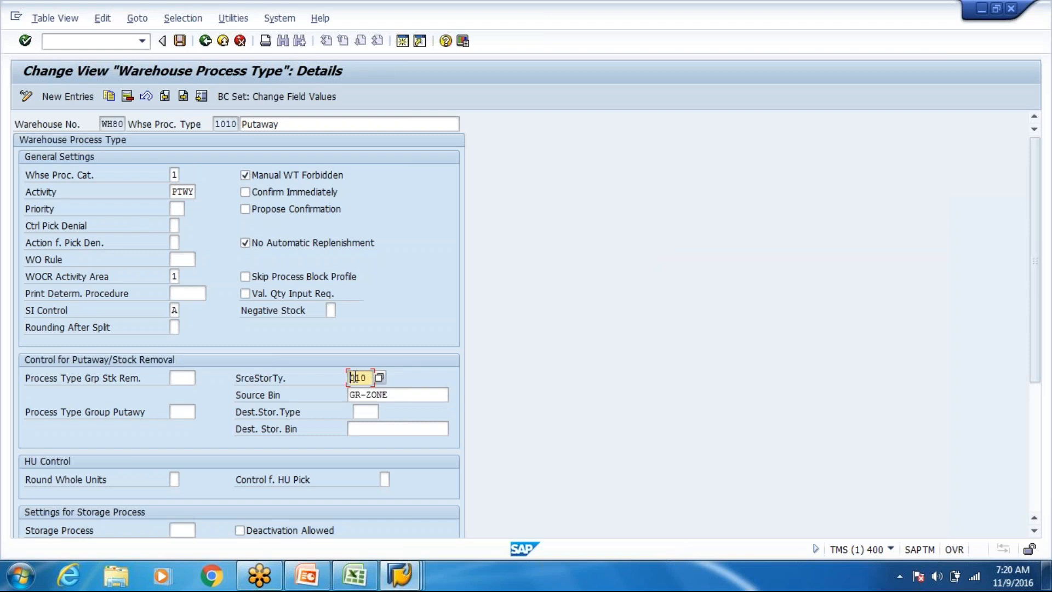
type("Z010")
key("Tab")
key("Right")
key("Right")
key("Right")
type("X")
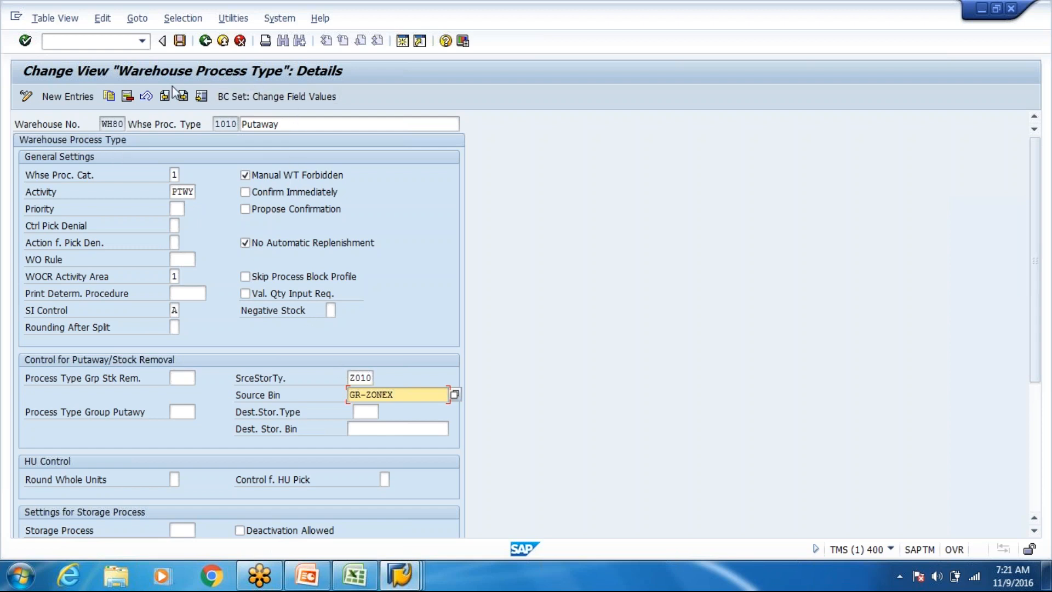
Compare process type 1010 with the Excel warehouse layout and leave its details without saving, returning to the overview.
left_click(219, 124)
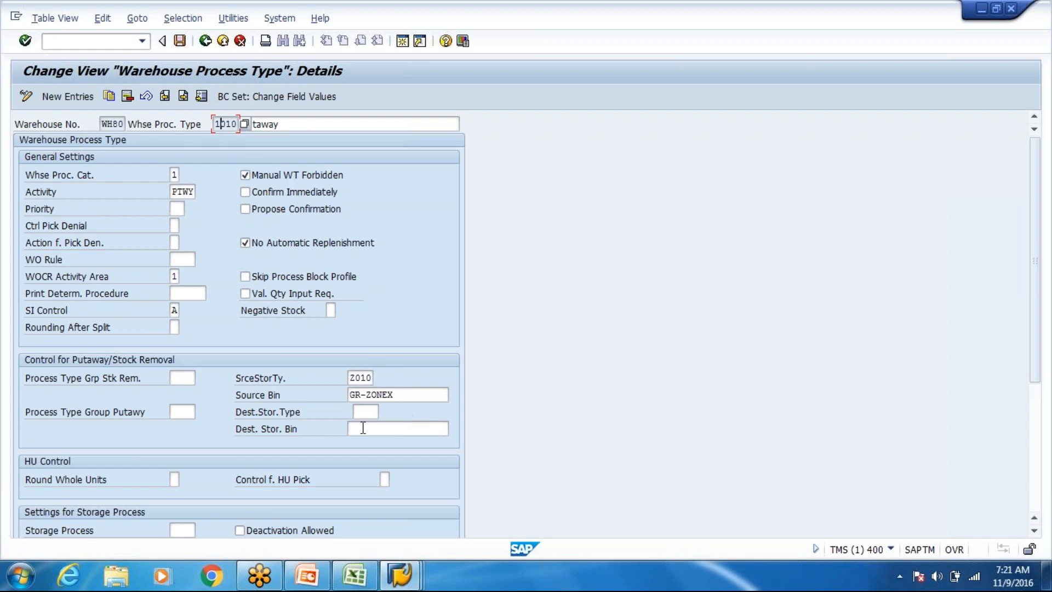
left_click(354, 576)
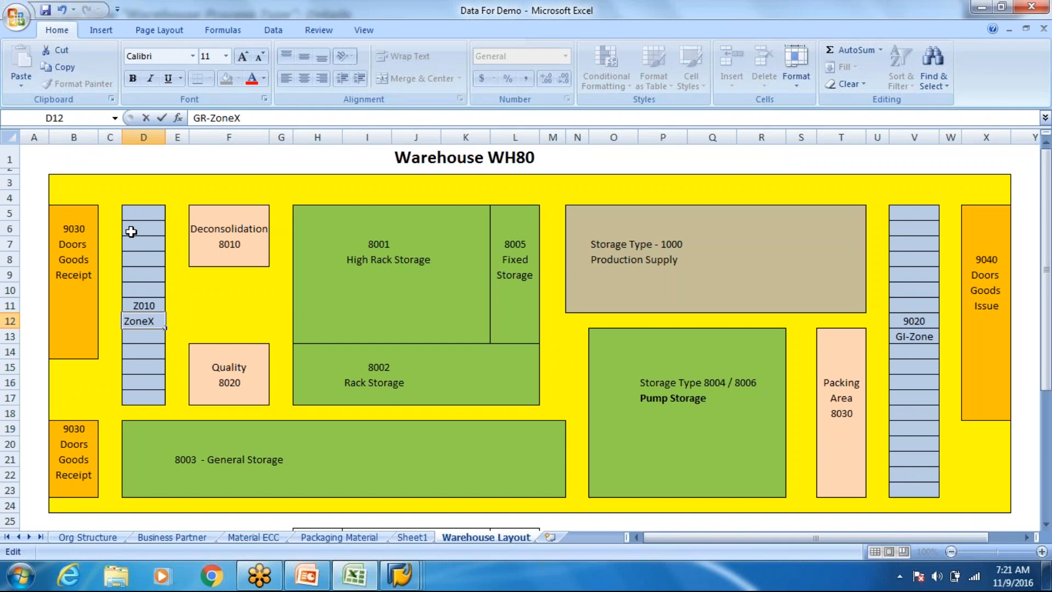
key("alt+Tab")
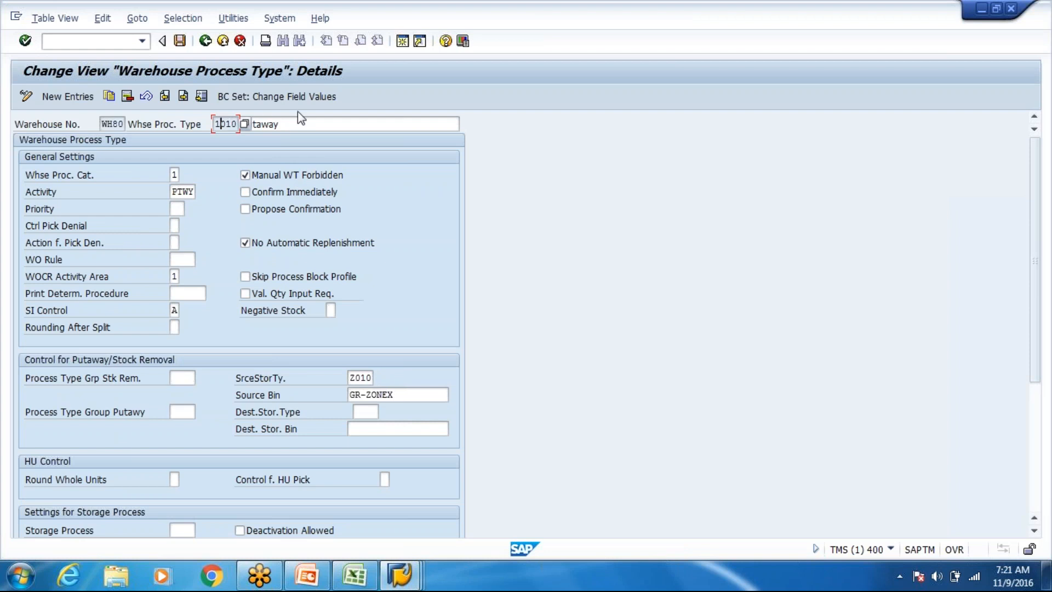
left_click(206, 44)
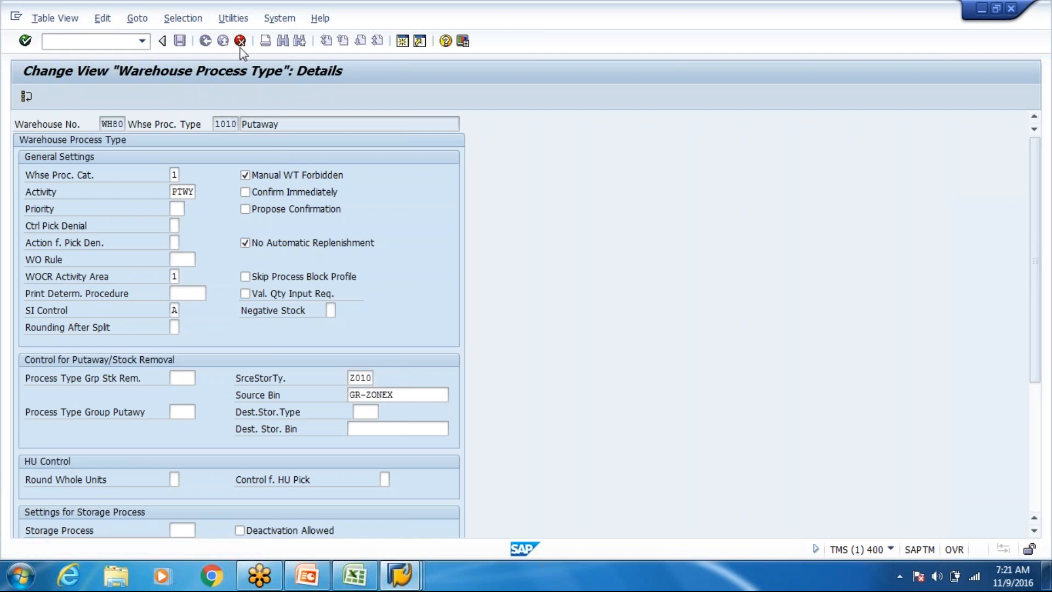
left_click(219, 280)
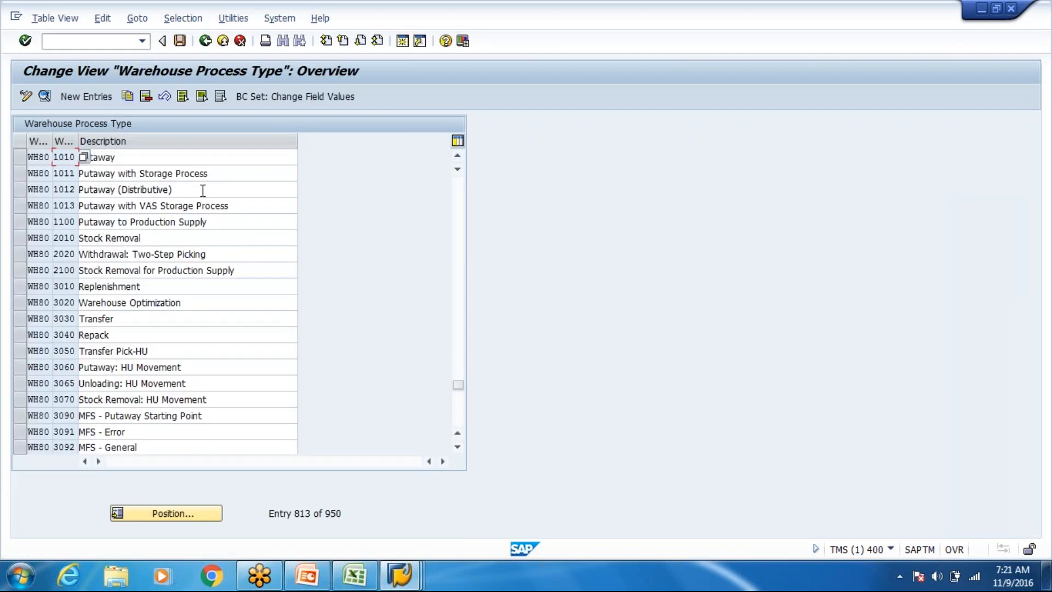
Examine the destination storage type and bin of WH80 process type 2010 Stock Removal and return to the overview.
double_click(75, 237)
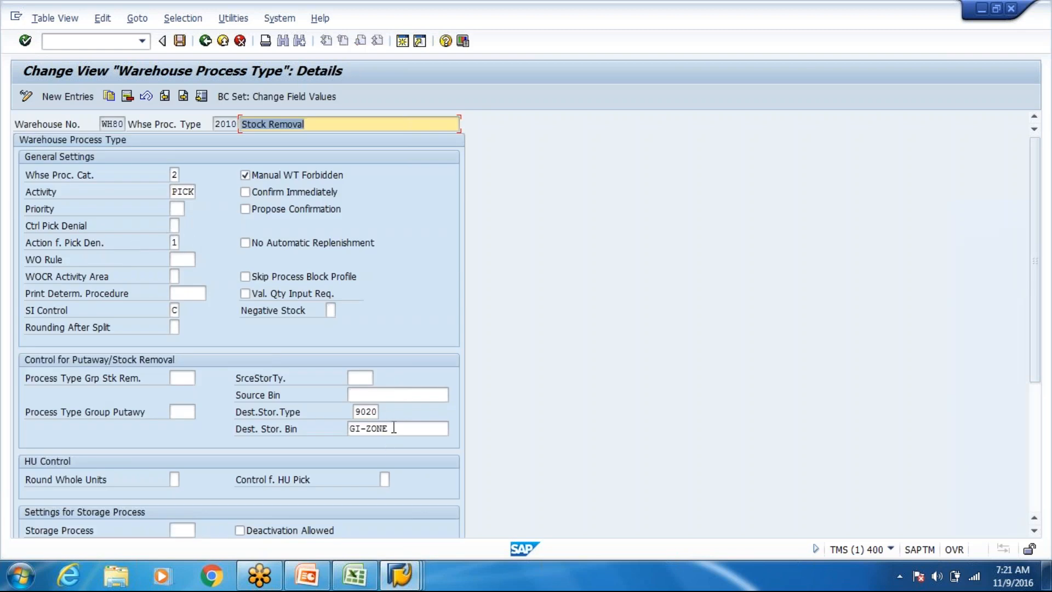
left_click(205, 41)
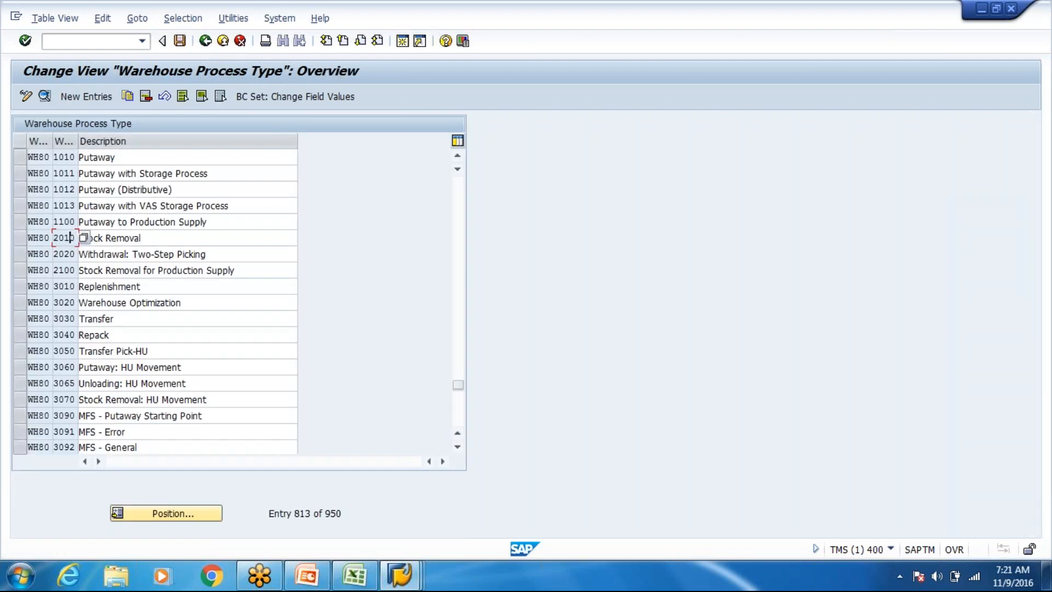
left_click(205, 41)
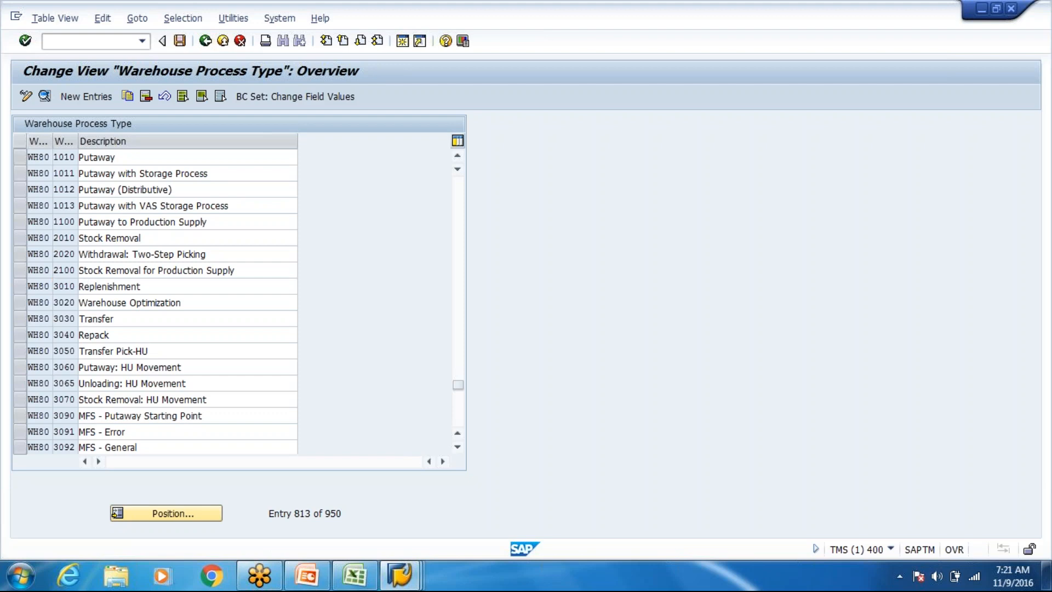
Review the detail settings of WH80 process type 3010 Replenishment and return to the overview.
double_click(109, 286)
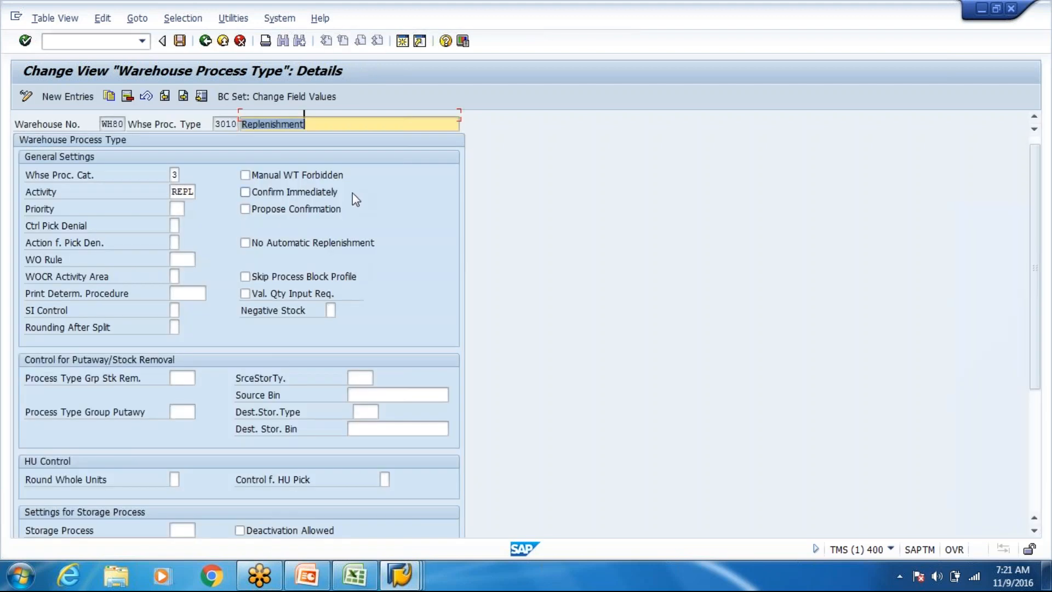
scroll(218, 230, "down", 3)
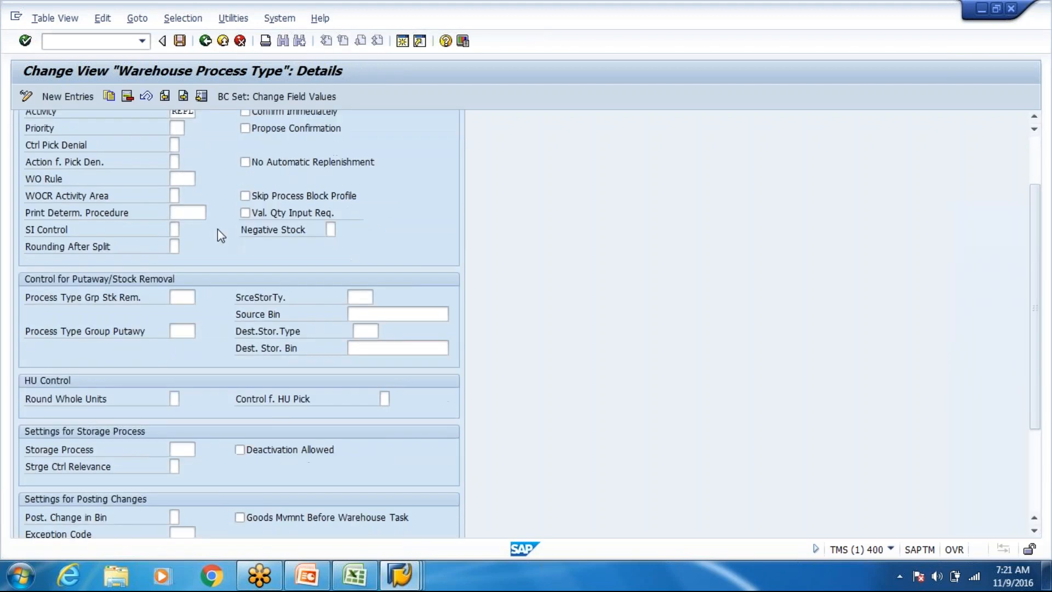
scroll(218, 229, "down", 5)
scroll(218, 228, "up", 8)
left_click(205, 41)
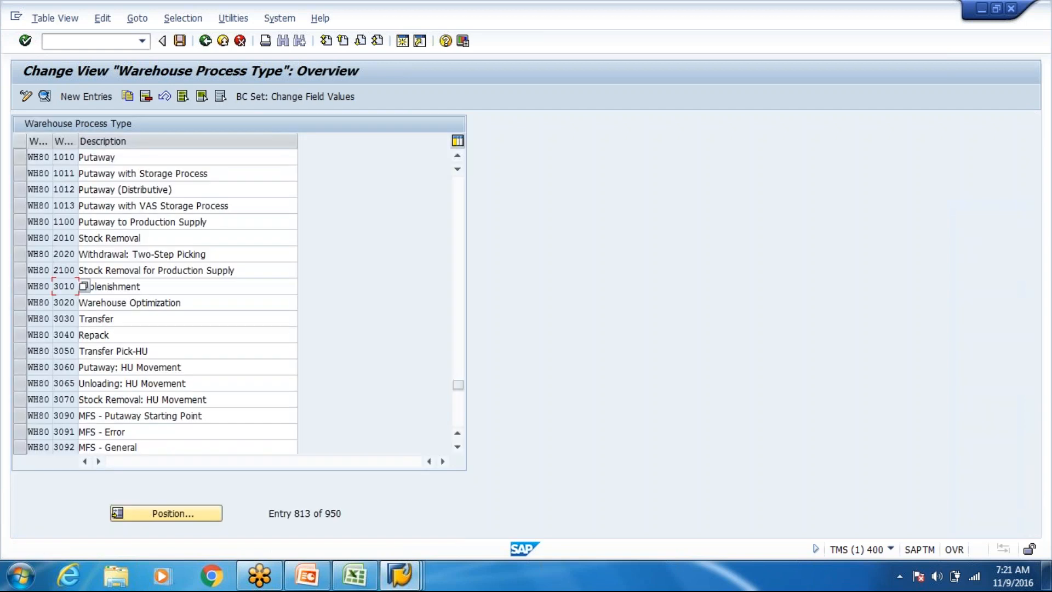
Review all detail settings of WH80 process type 9999 Warehouse Supervision and return to the overview.
scroll(262, 255, "down", 2)
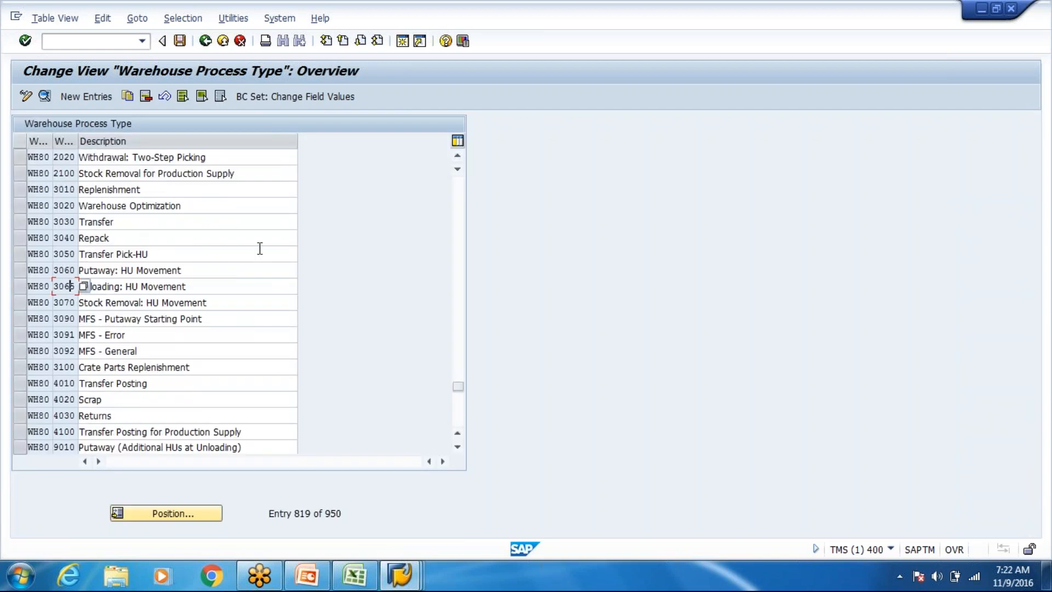
scroll(212, 324, "down", 2)
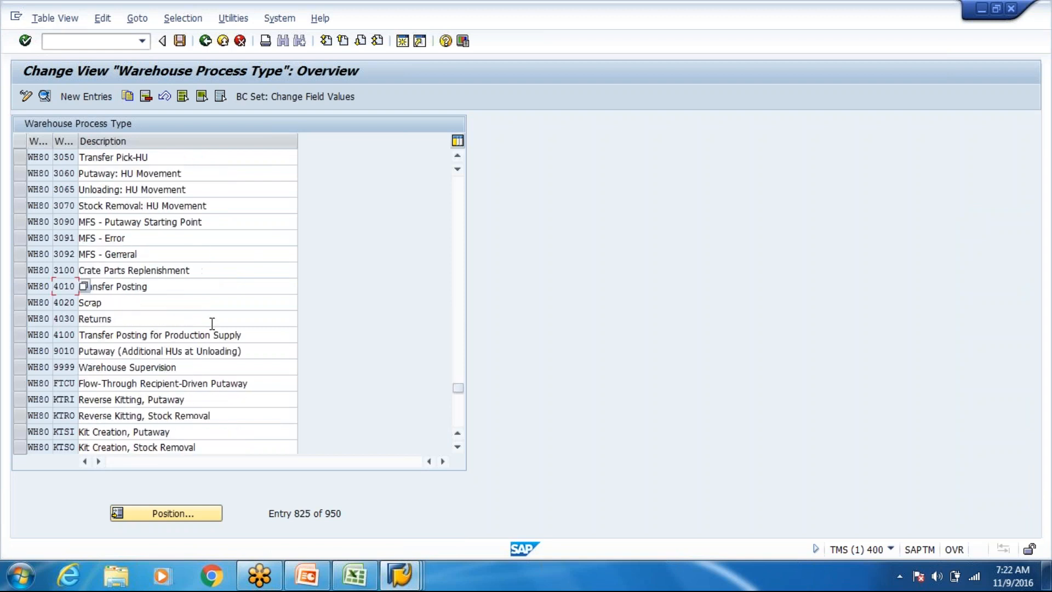
left_click(64, 367)
double_click(84, 367)
scroll(160, 318, "down", 3)
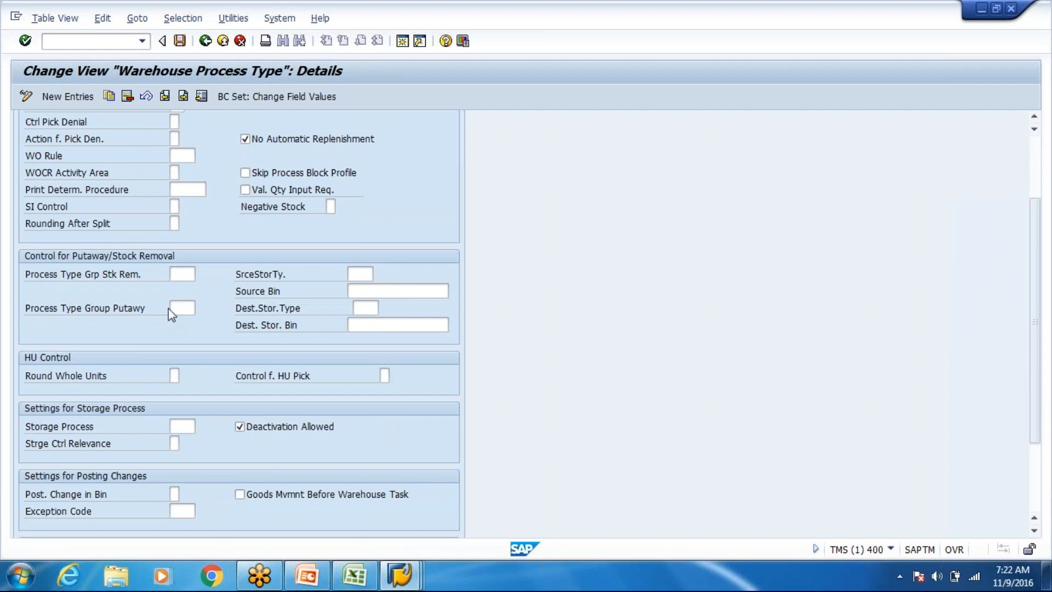
scroll(172, 297, "up", 3)
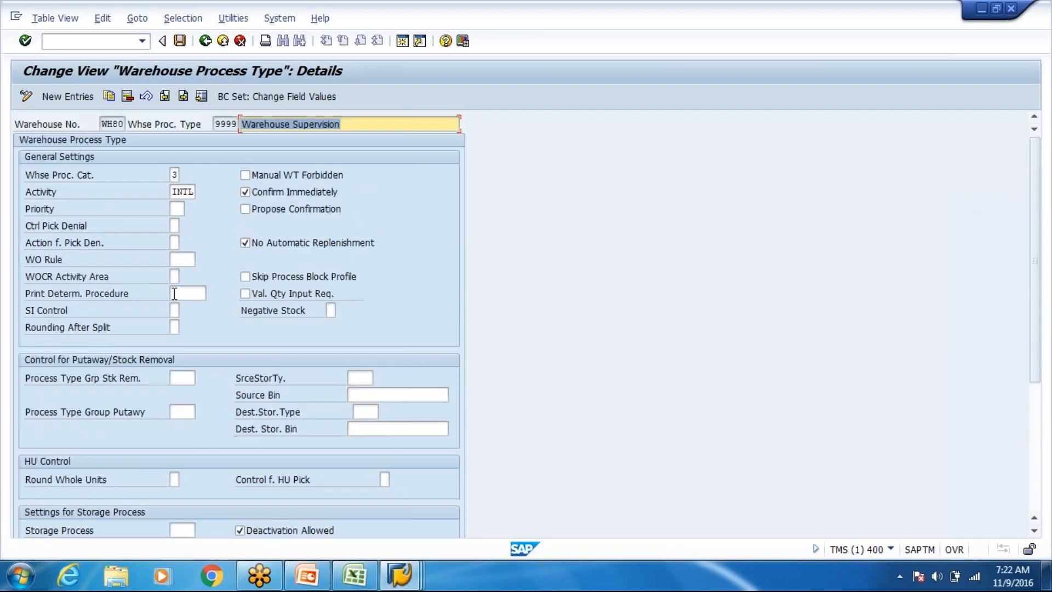
scroll(175, 294, "down", 2)
scroll(203, 227, "up", 2)
scroll(215, 300, "down", 3)
scroll(215, 299, "down", 3)
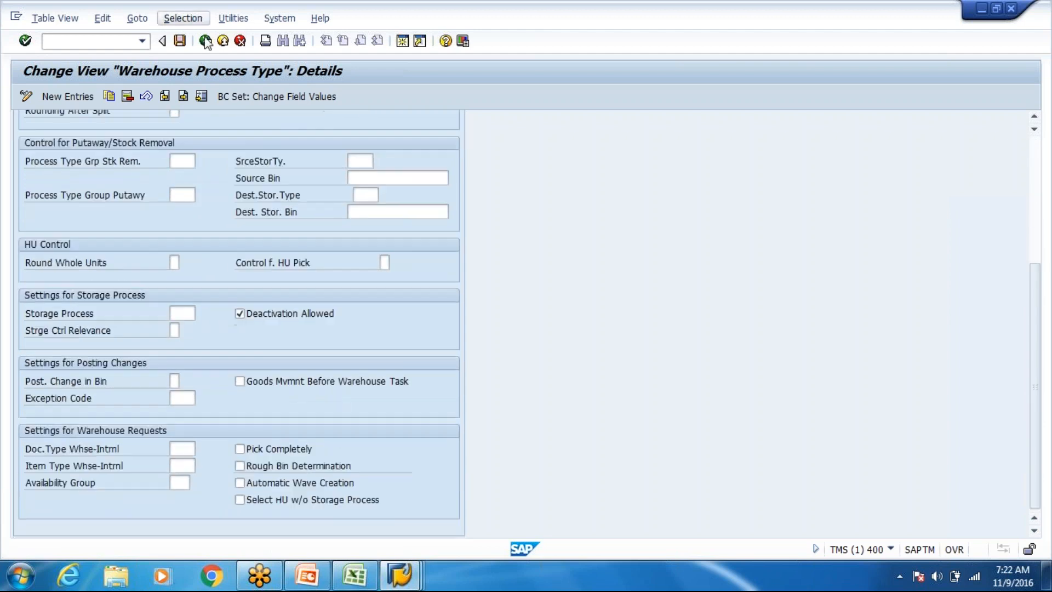
left_click(206, 42)
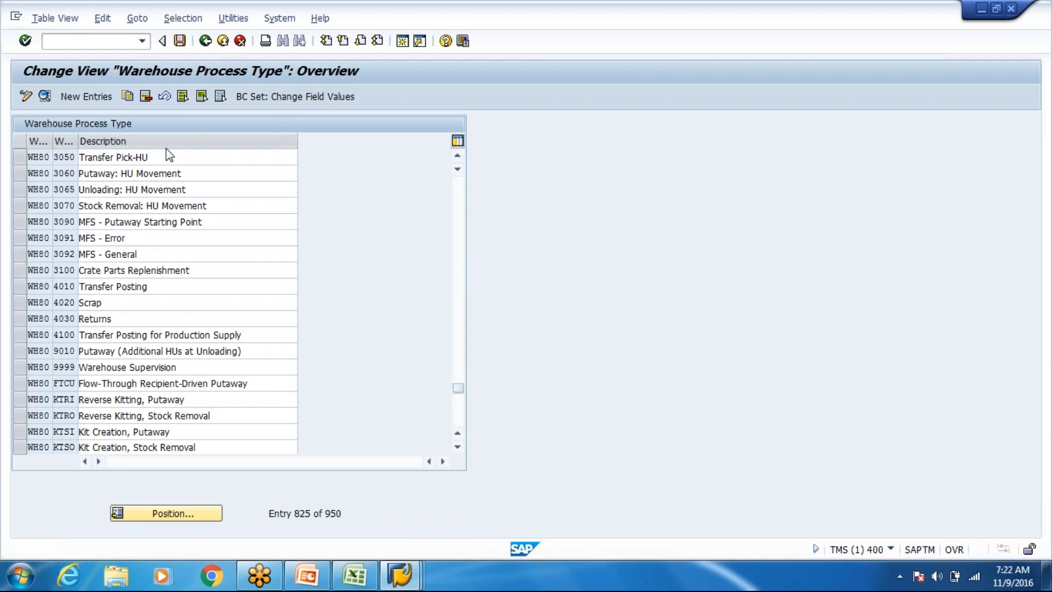
Leave the warehouse process type overview and consult the Direct Putaway Configuration slide in PowerPoint and the WH80 layout in Excel.
key("F3")
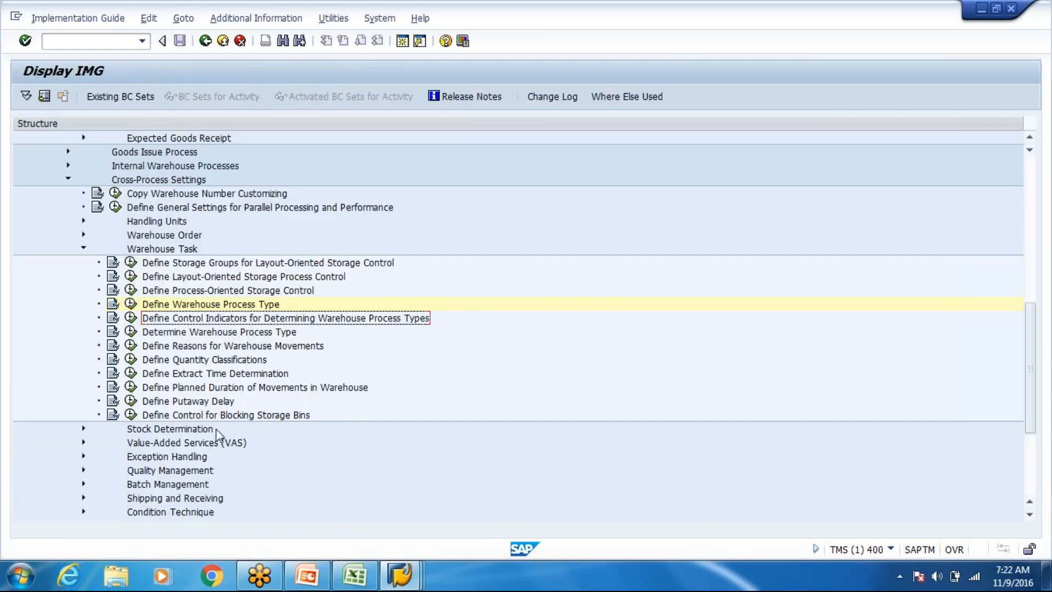
left_click(356, 583)
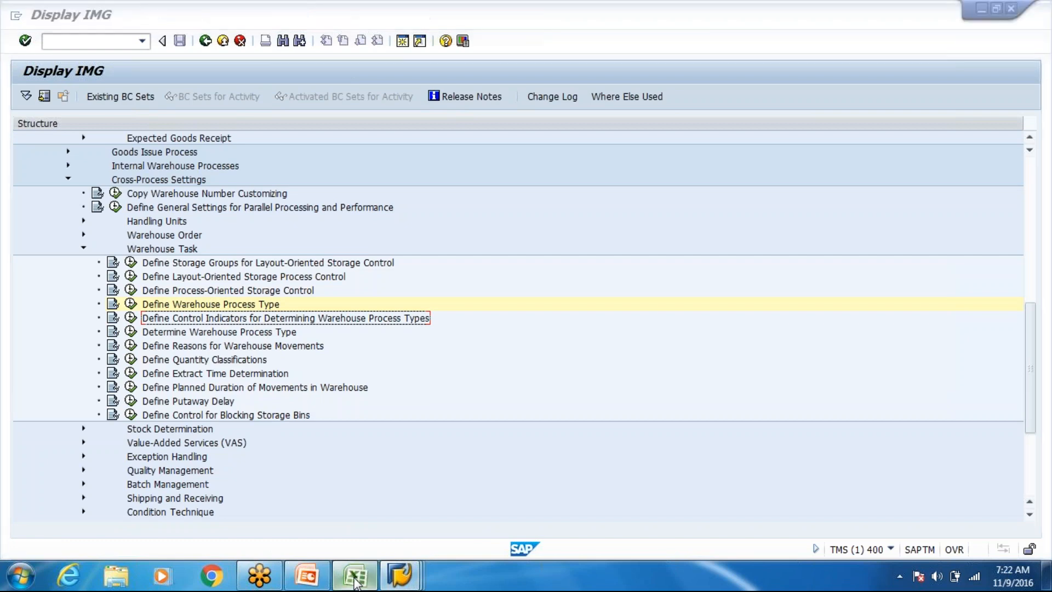
left_click(309, 578)
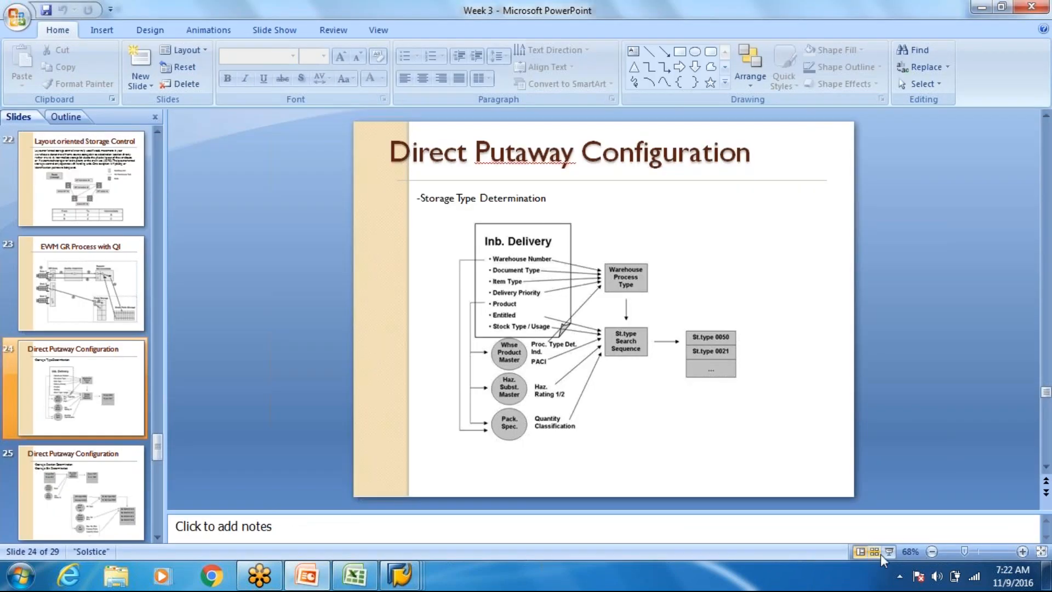
key("alt+Tab")
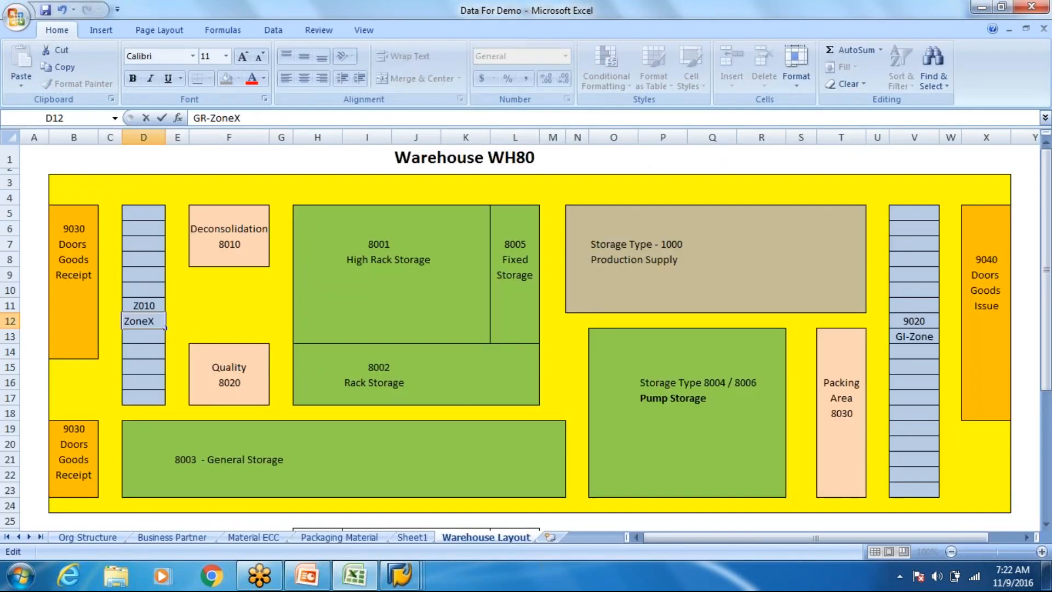
Switch back to SAP, view the control indicators for determining warehouse process types, and return to the implementation guide.
key("alt+Tab")
left_click(132, 320)
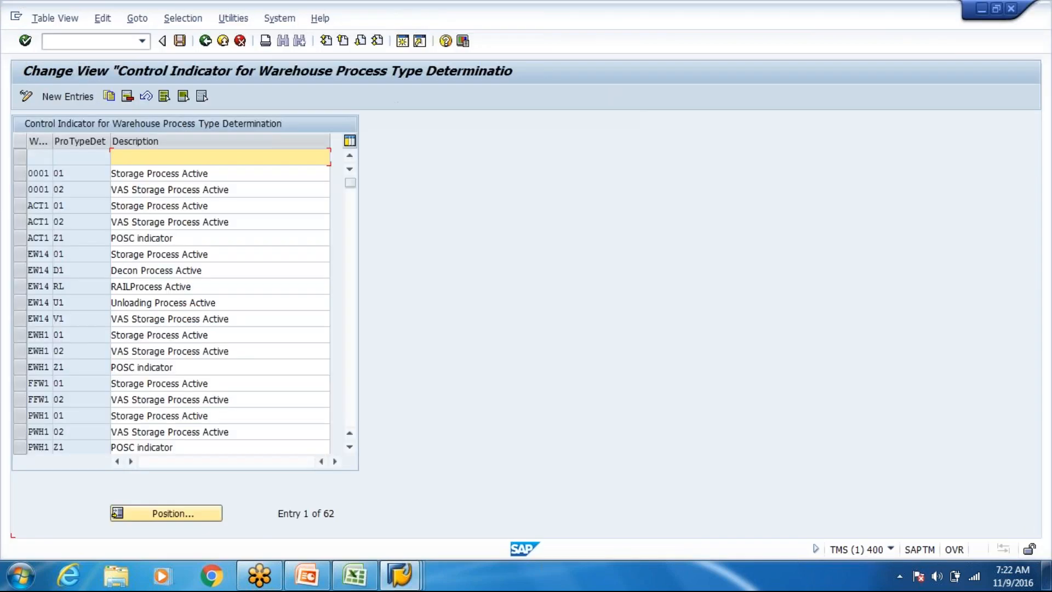
key("F3")
Open the Determine Warehouse Process Type activity and position its list at the WH80 entries.
left_click(131, 332)
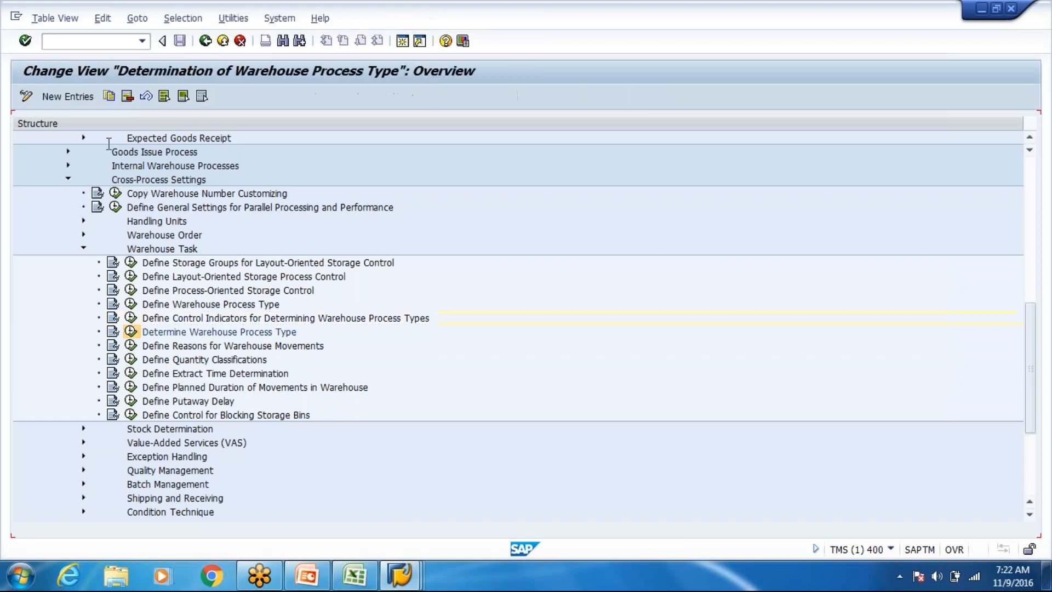
left_click(78, 97)
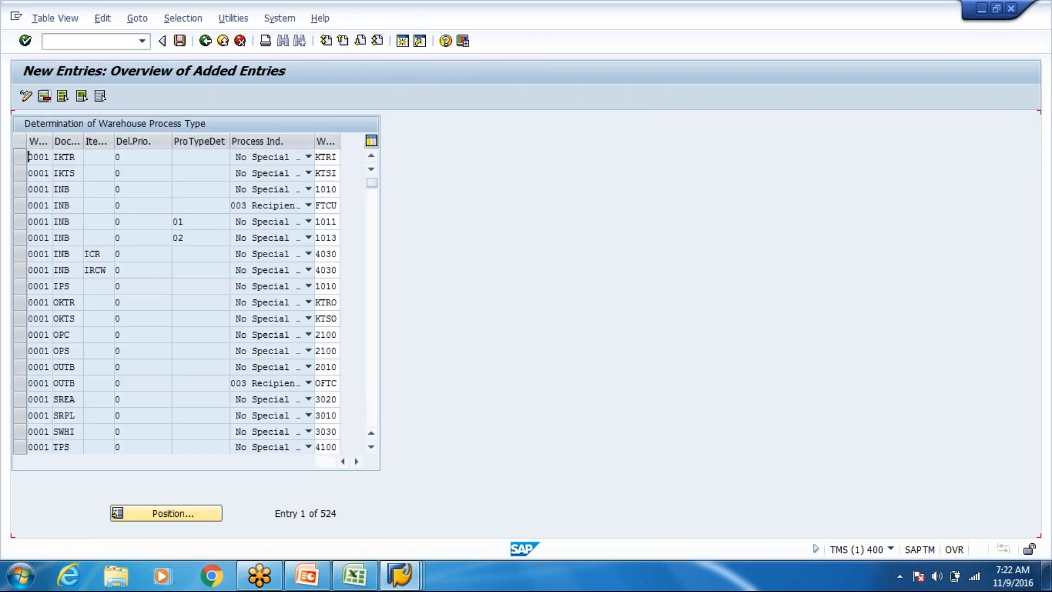
left_click(205, 42)
left_click(127, 512)
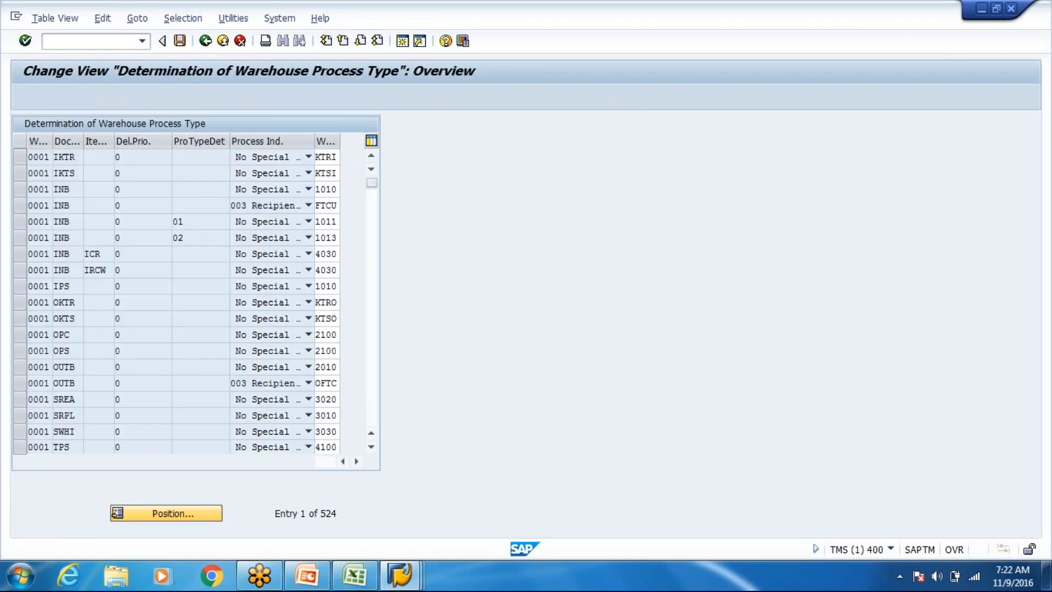
type("WH")
key("Down")
key("Return")
key("Return")
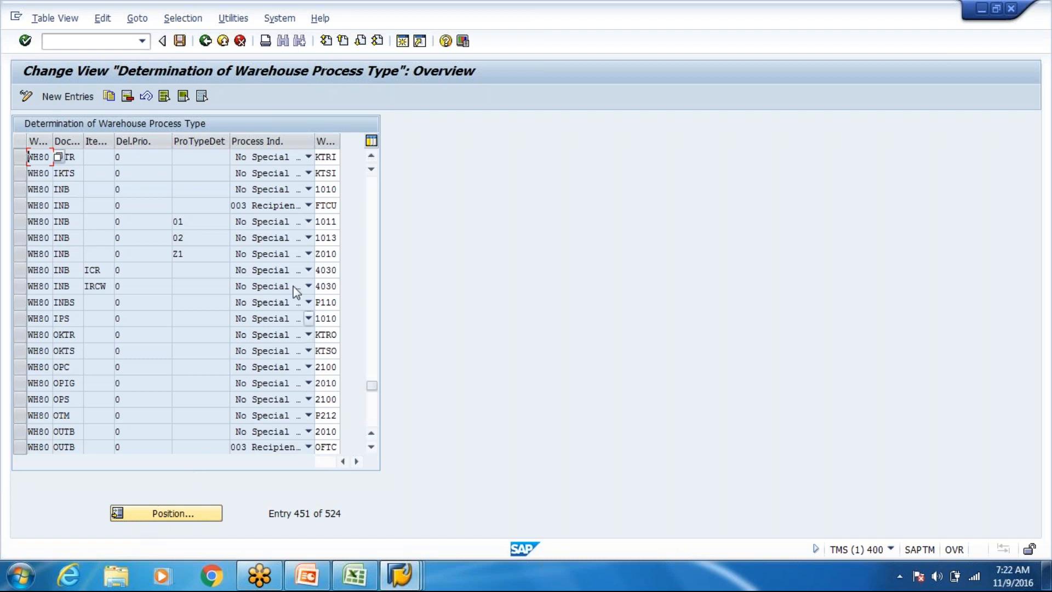
Mark the WH80 INB determination entry for process type 1010 and switch to the inbound delivery session.
left_click(19, 285)
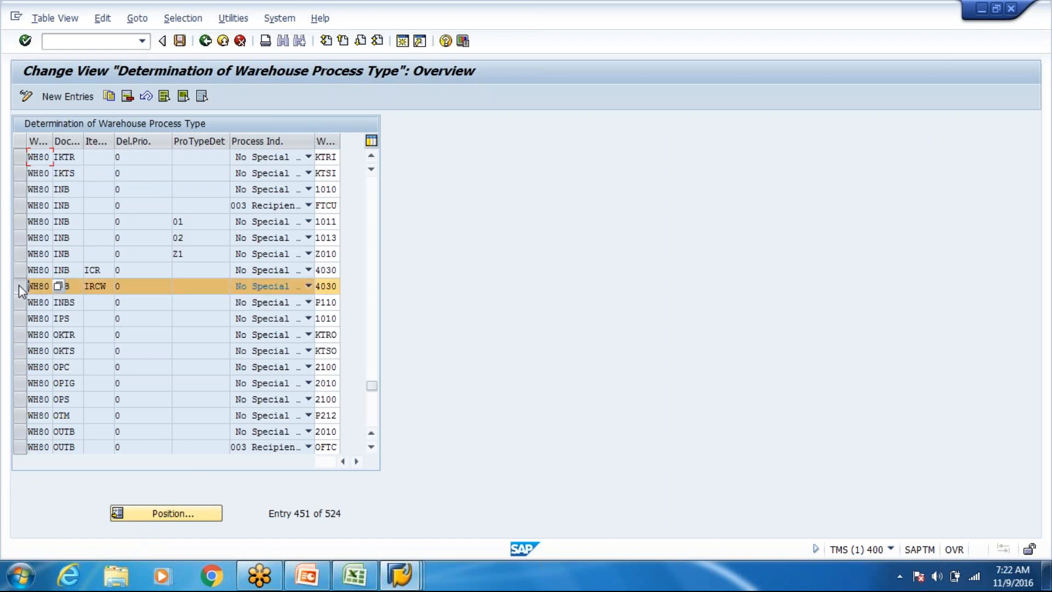
left_click(18, 189)
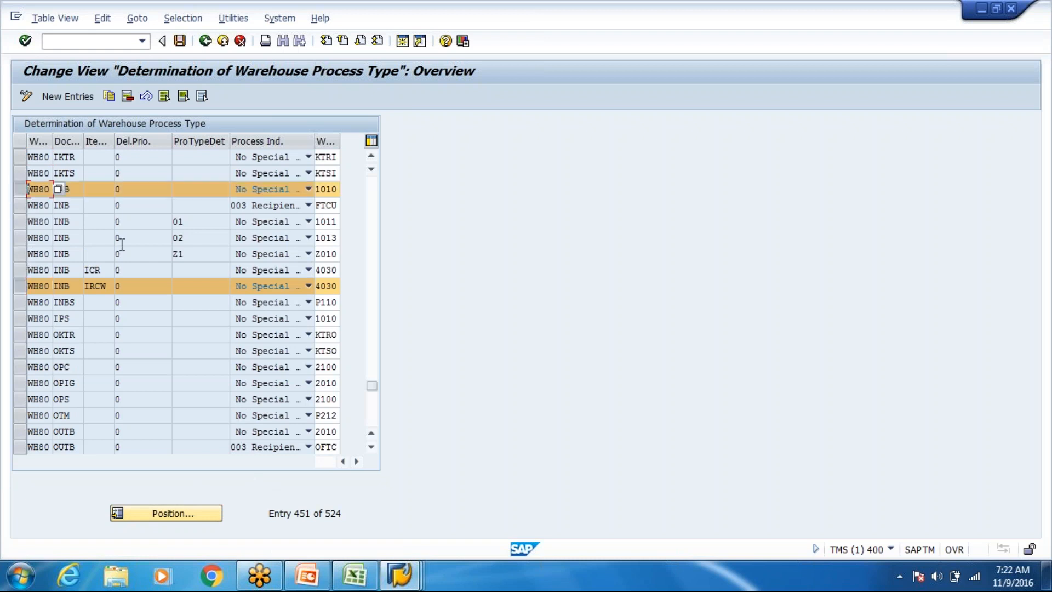
left_click(397, 581)
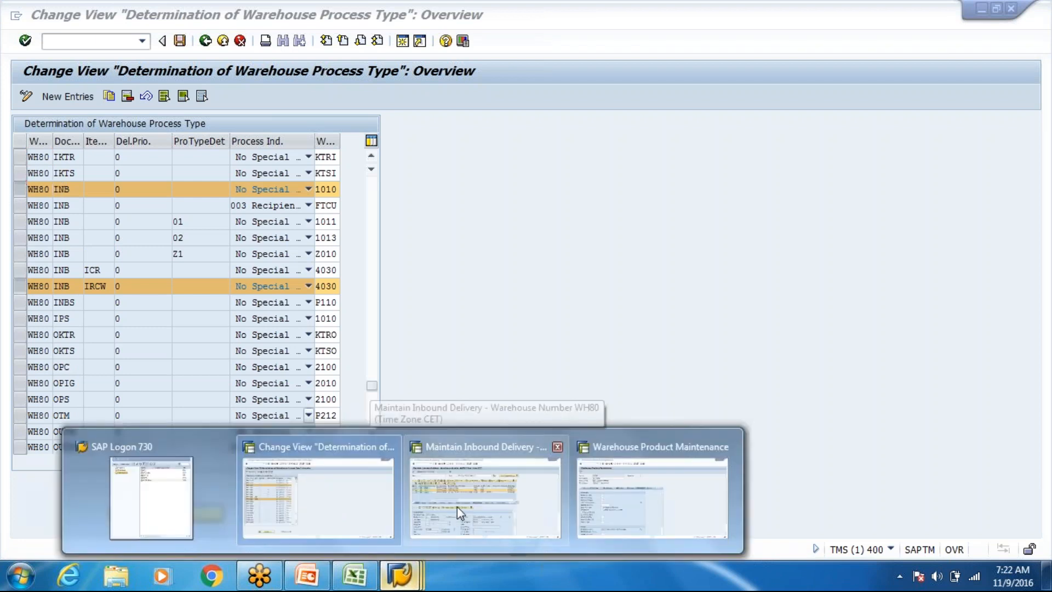
left_click(457, 506)
Examine the process type and header document type of the inbound delivery for unpacked products from vendor.
left_click(142, 238)
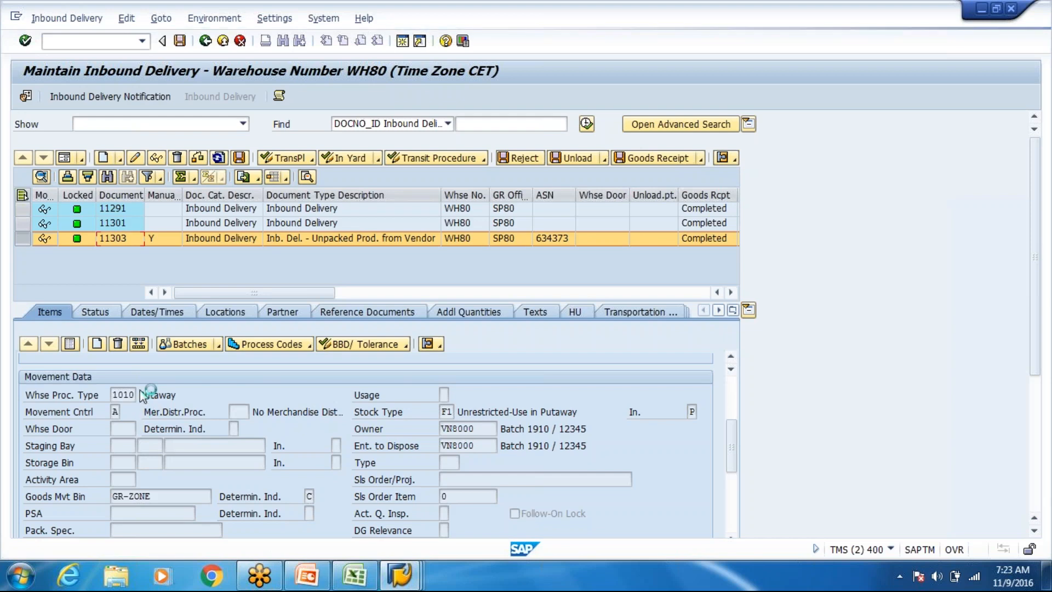
left_click(116, 238)
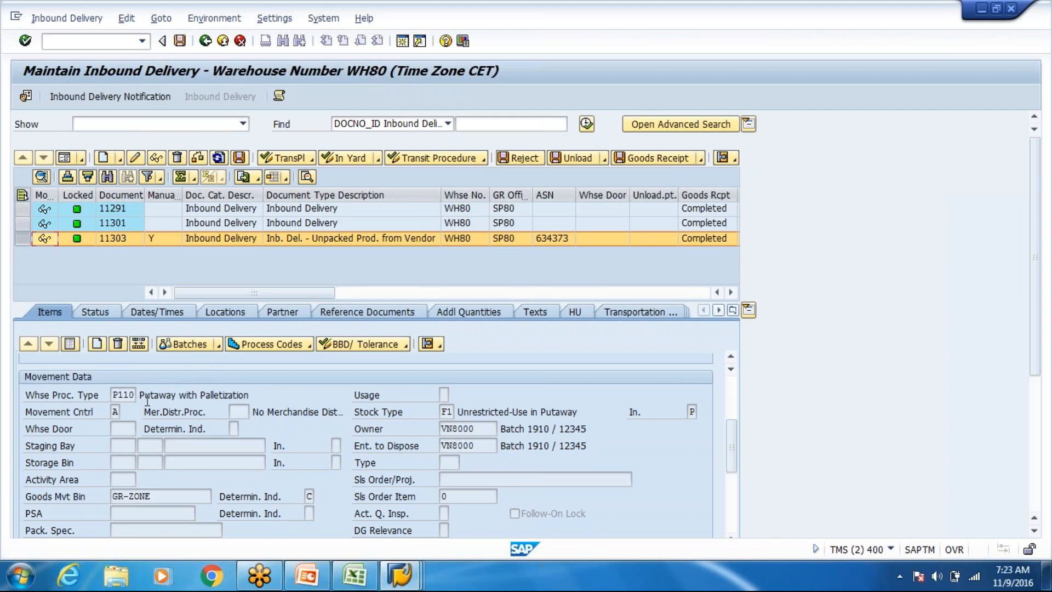
left_click(129, 395)
left_click(65, 158)
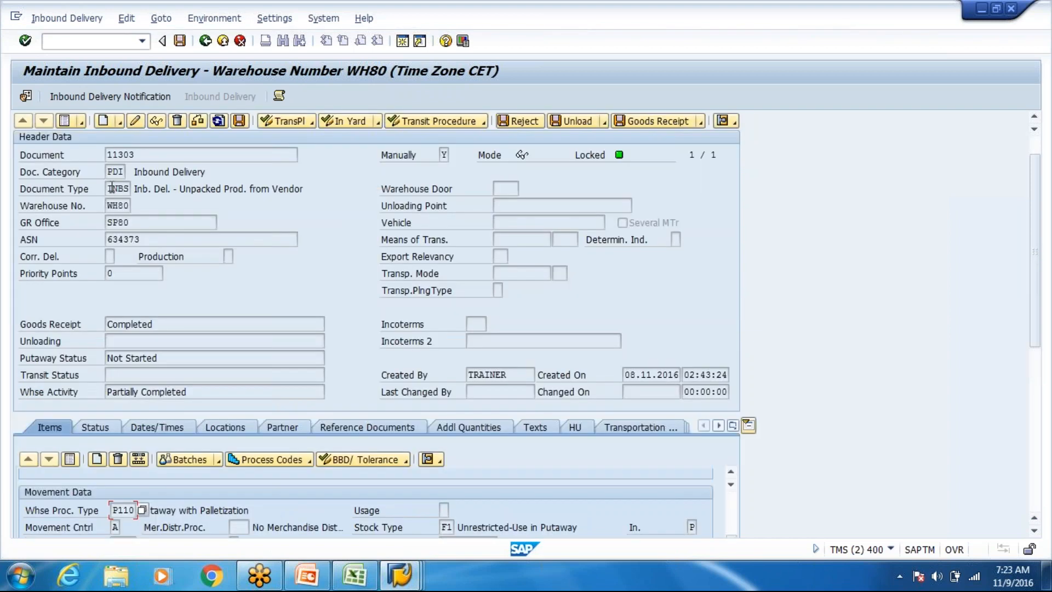
left_click(111, 188)
Mark the WH80 INBS determination entry for process type P110 and compare it with the inbound delivery header.
key("alt+Tab")
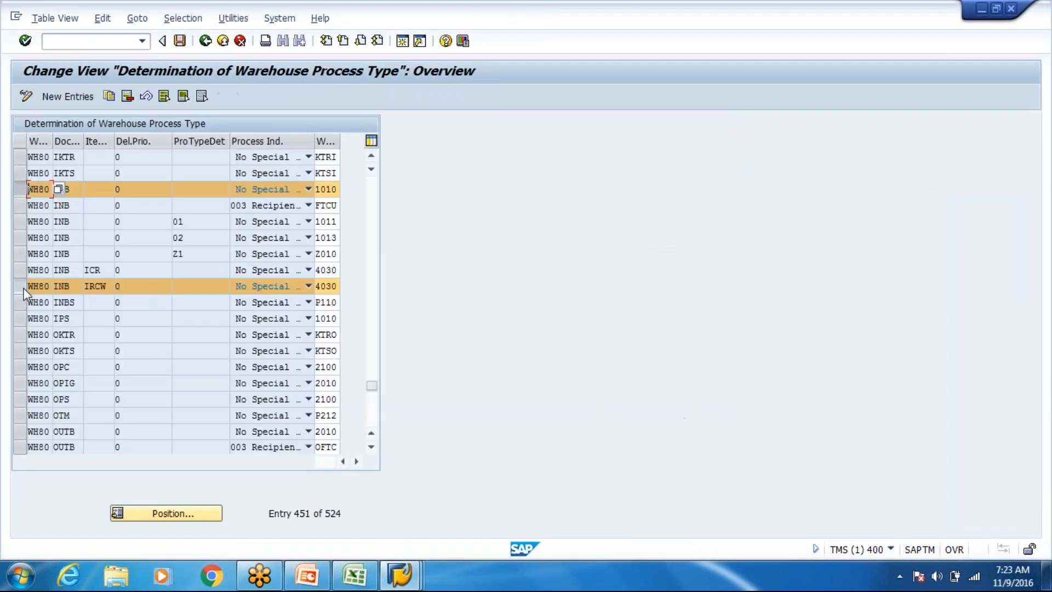
left_click(20, 302)
left_click(73, 302)
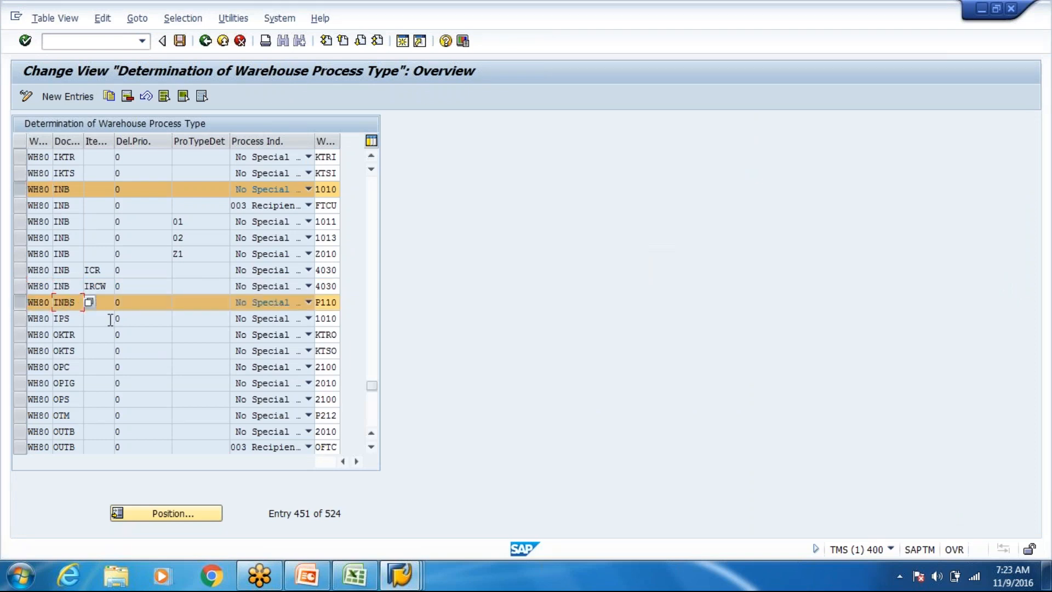
key("alt+Tab")
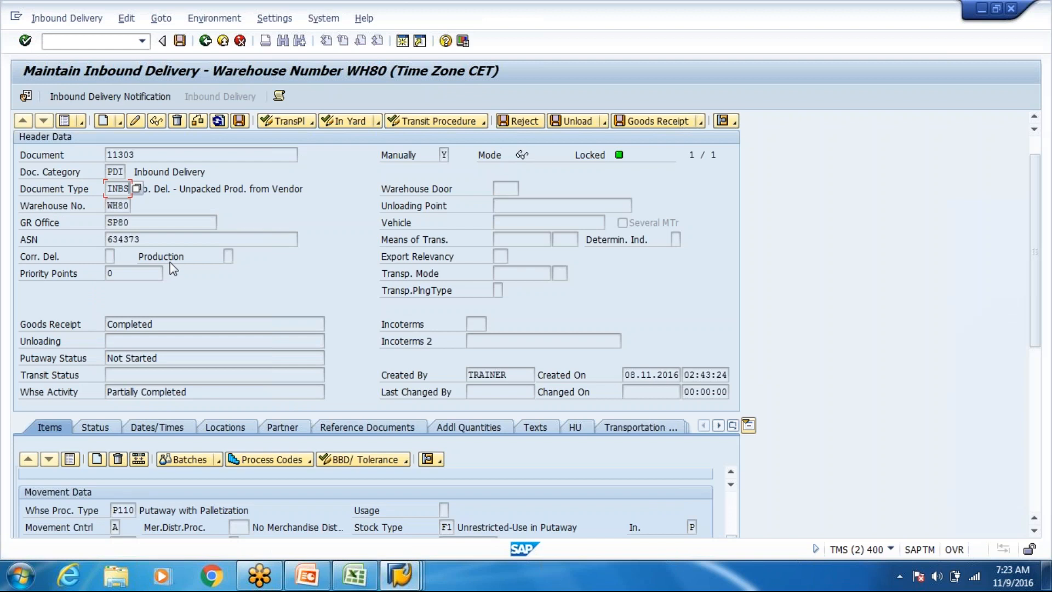
Open the header of the second standard inbound delivery and compare its document and process types with the WH80 determination entries.
left_click(63, 123)
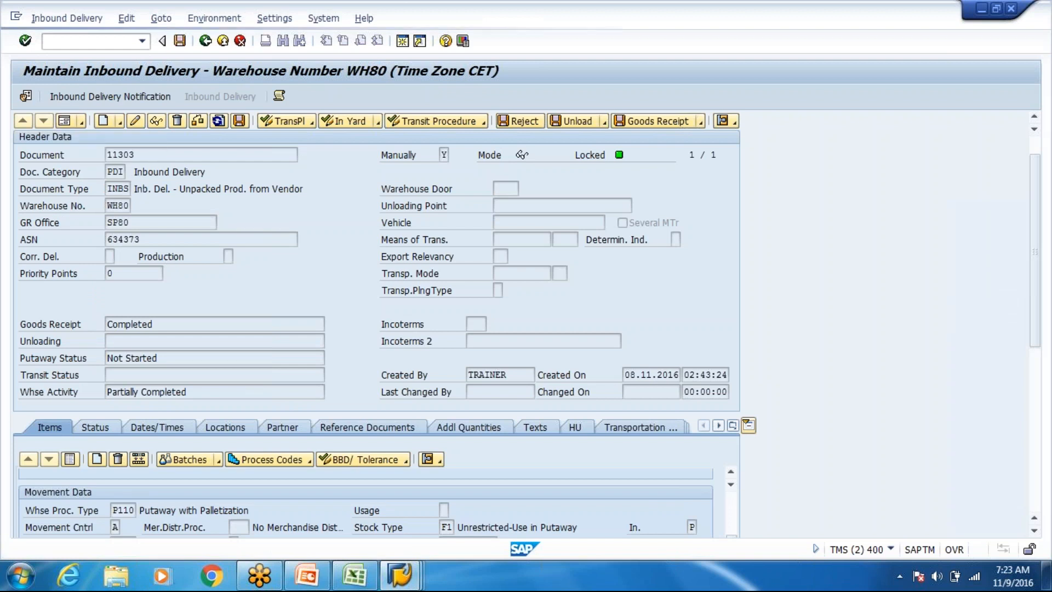
left_click(22, 190)
left_click(66, 126)
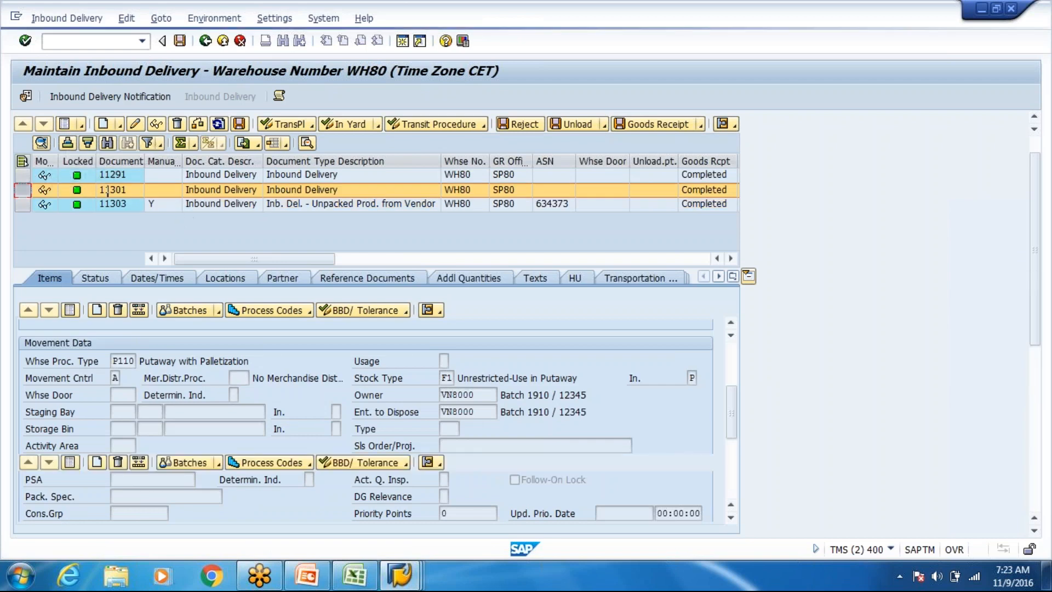
key("alt+Tab")
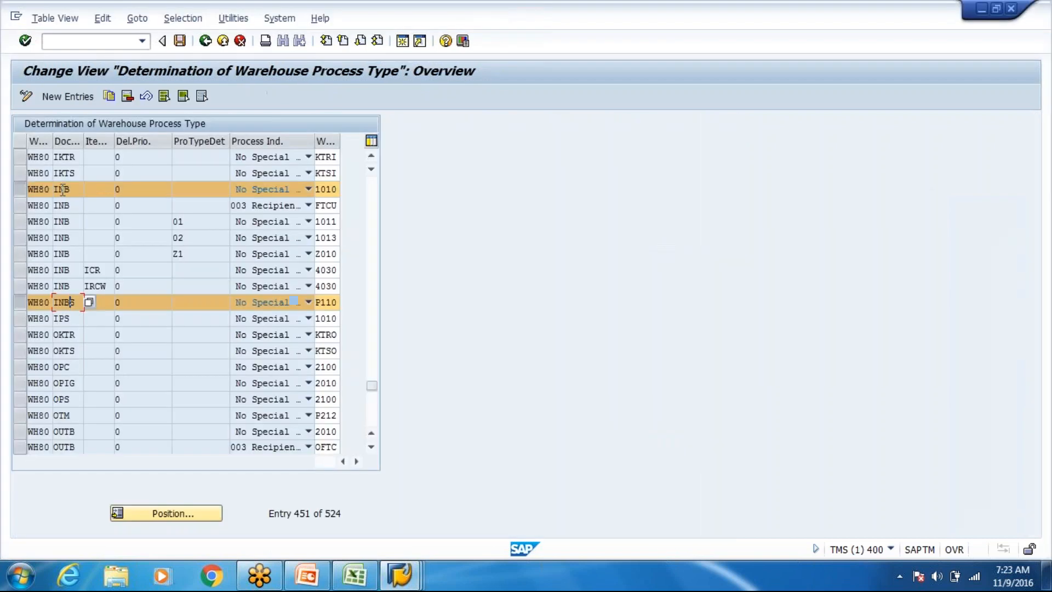
key("alt+Tab")
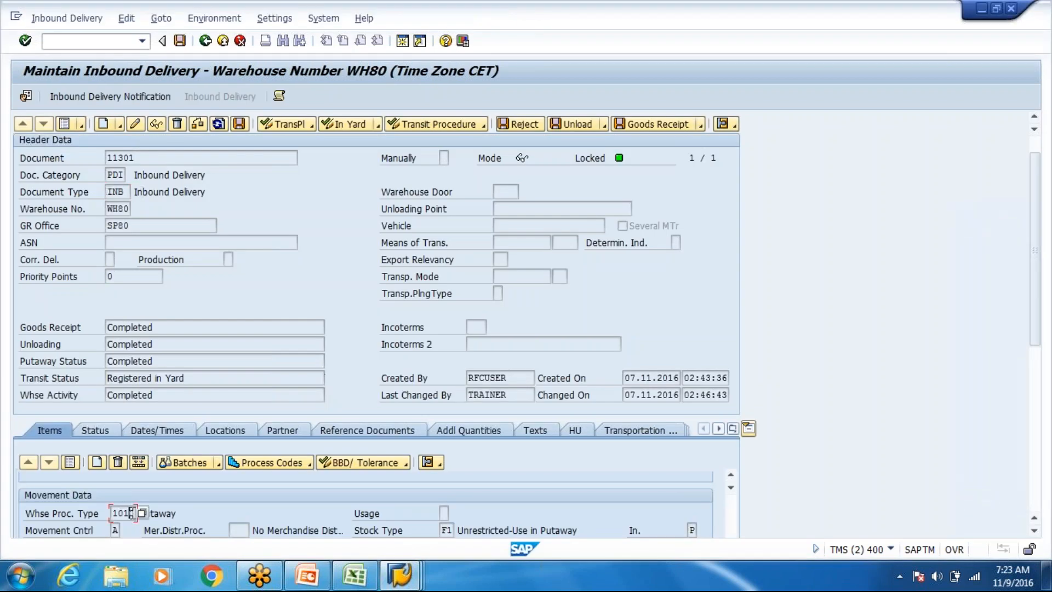
key("alt+Tab")
left_click(66, 305)
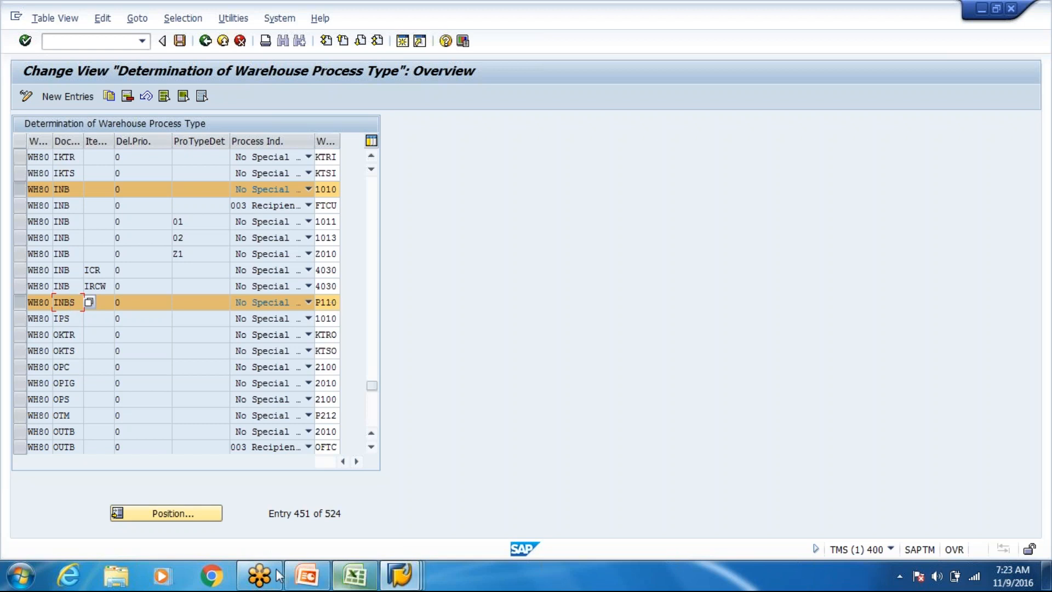
Consult the Direct Putaway Configuration slide, then inspect the item type and delivery priority of the WH80 INB entry for 1010.
left_click(303, 578)
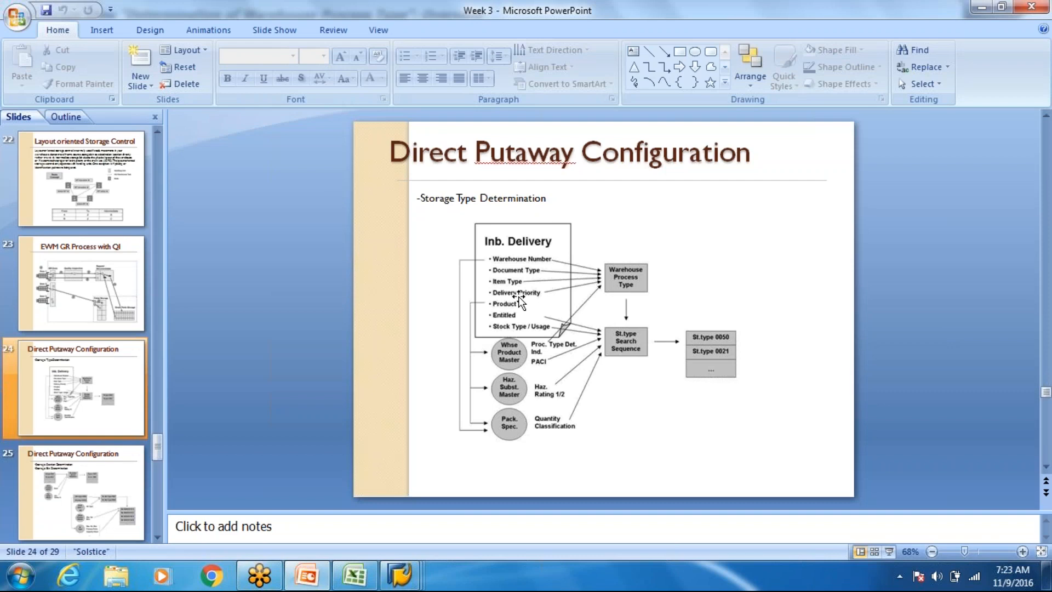
key("alt+Tab")
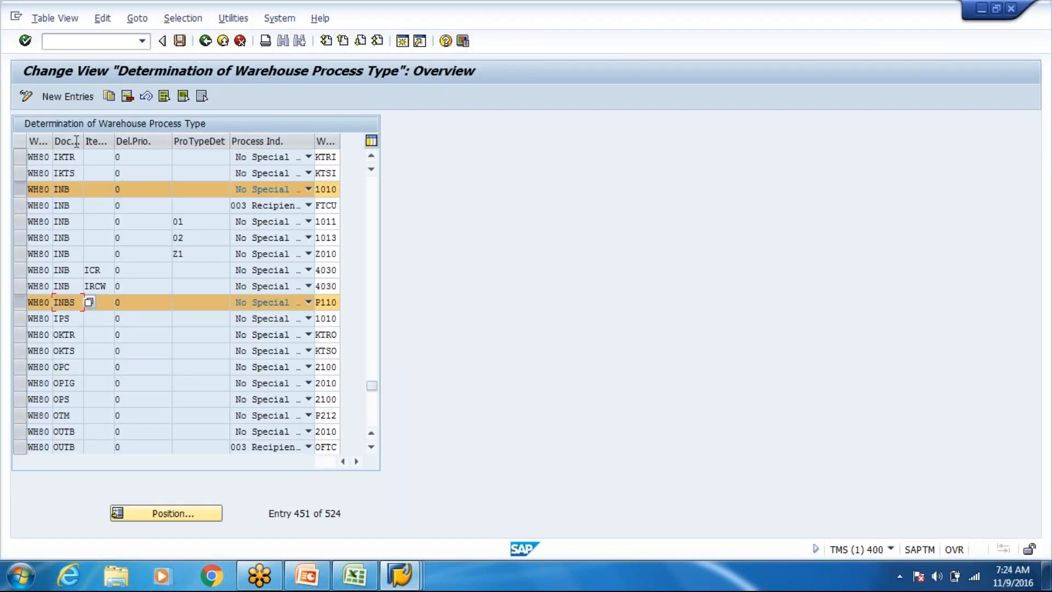
left_click(106, 190)
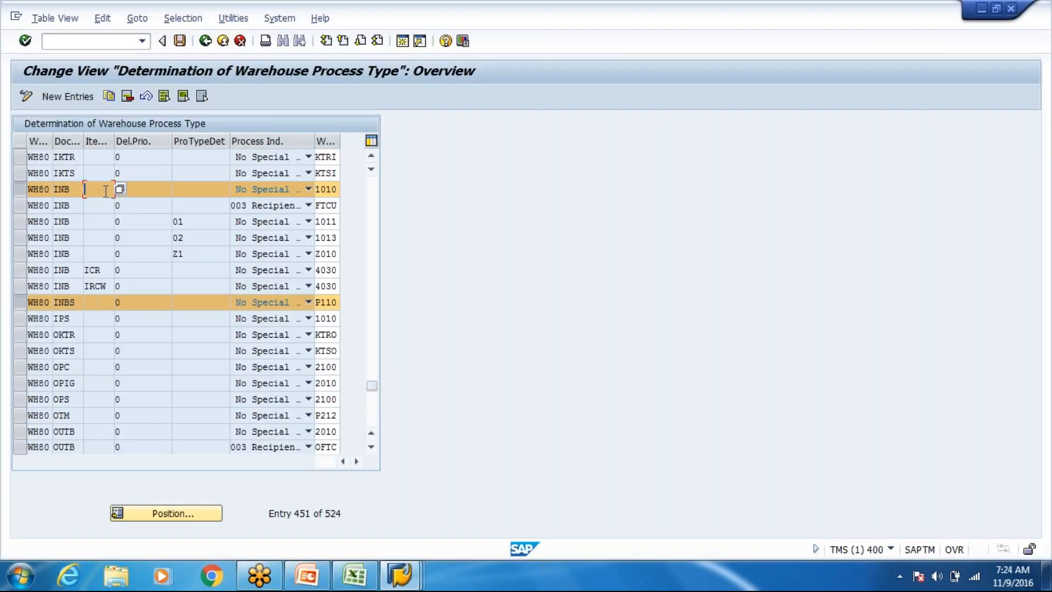
left_click(146, 190)
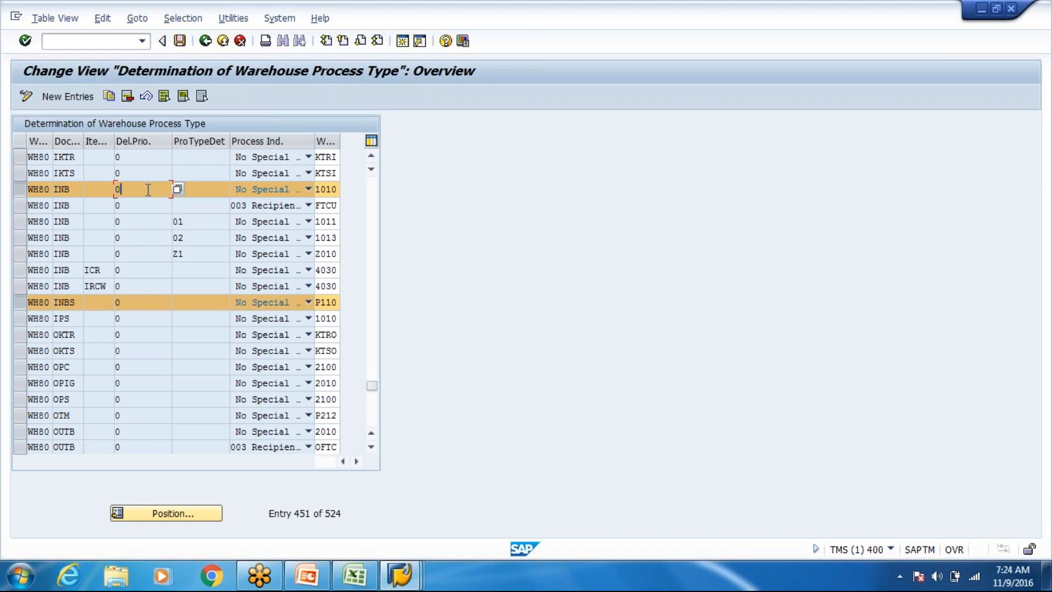
Check the slide's inbound delivery criteria against the inbound delivery list and movement data, then return to the slide.
key("alt+Tab")
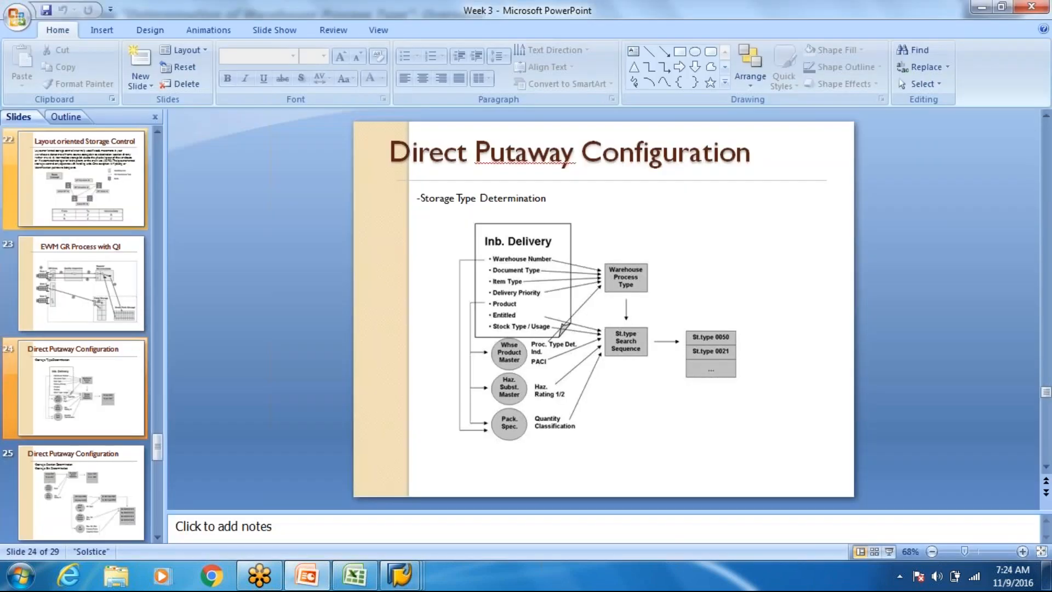
mouse_move(399, 578)
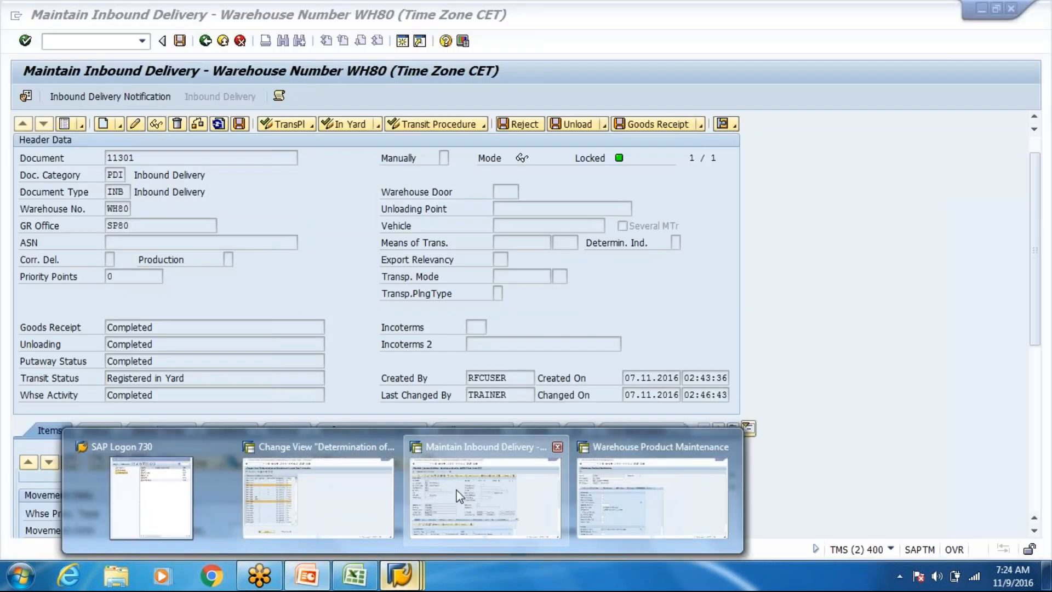
left_click(526, 504)
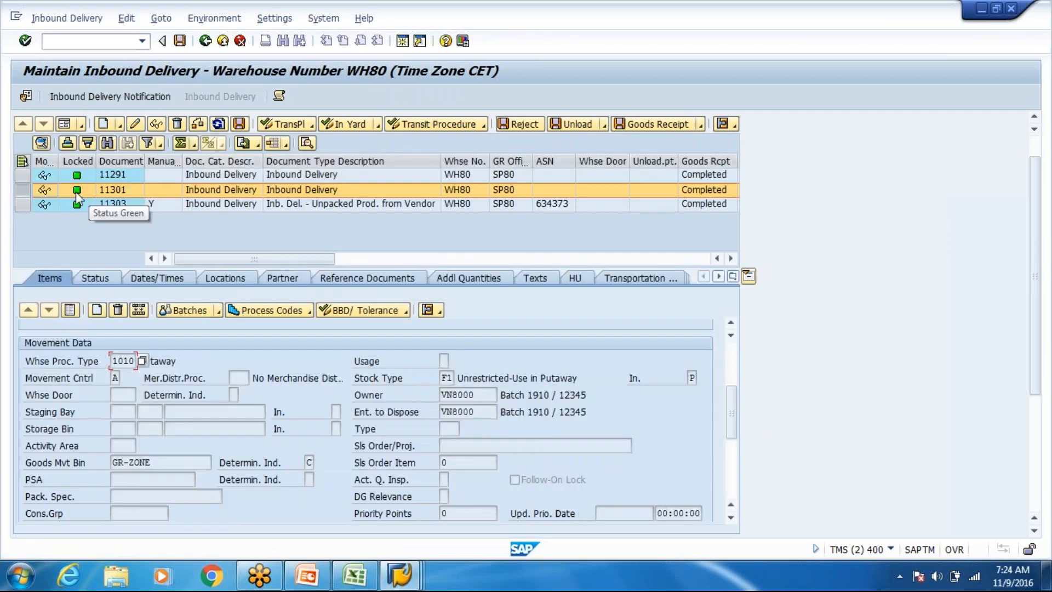
key("alt+Tab")
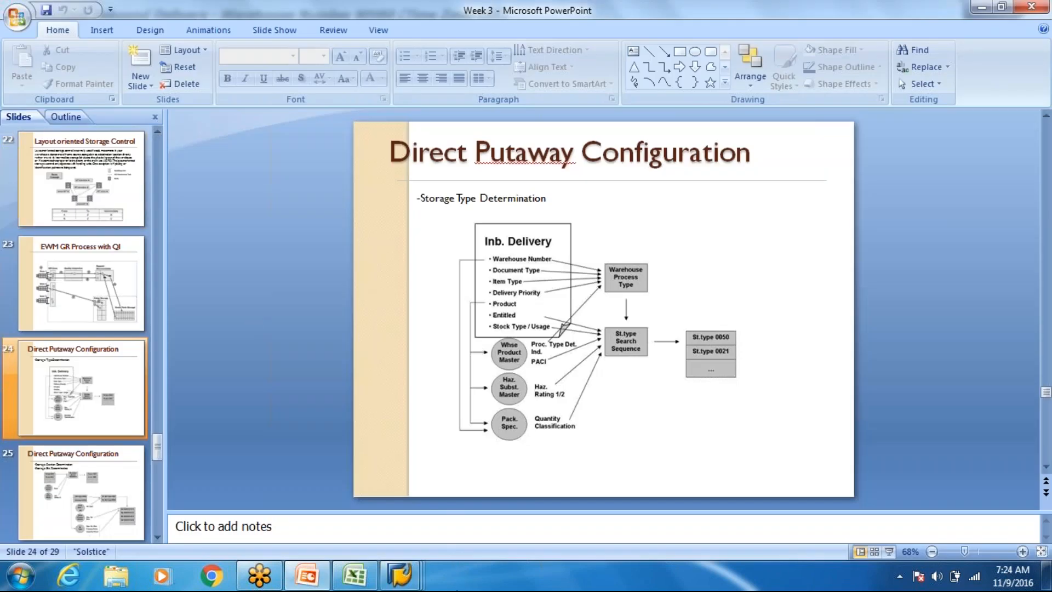
Inspect the process type determination indicator of the WH80 INB entry for 1010, comparing it with the slide and the inbound delivery.
left_click(400, 575)
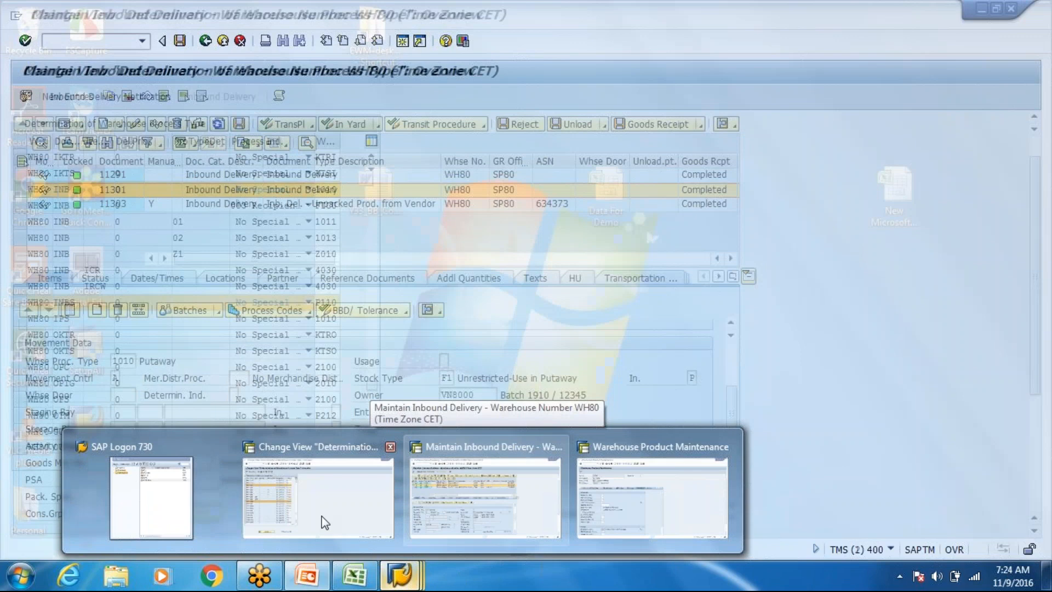
left_click(324, 521)
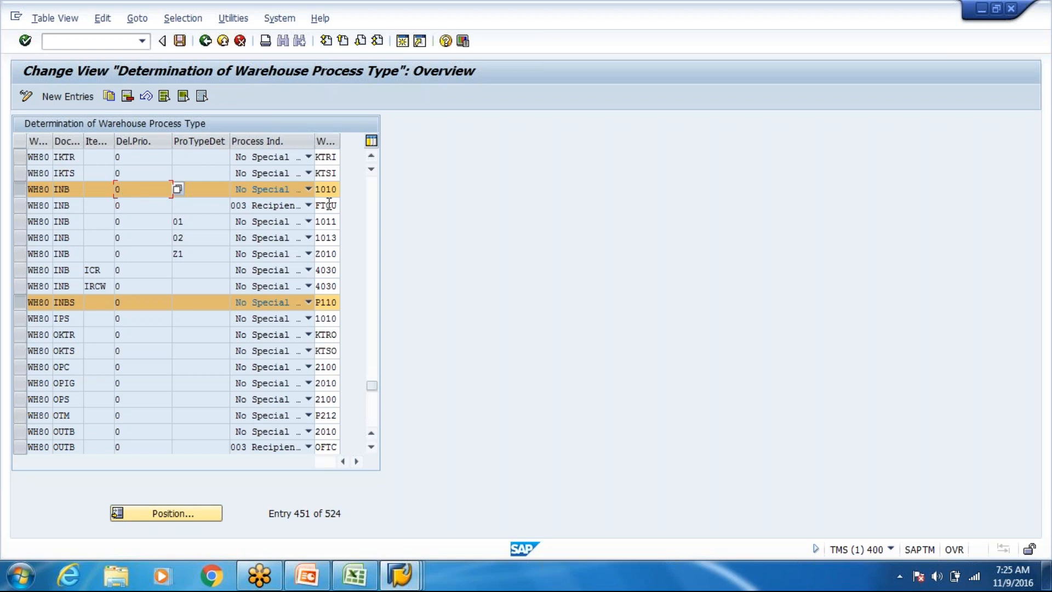
left_click(193, 186)
key("alt+Tab")
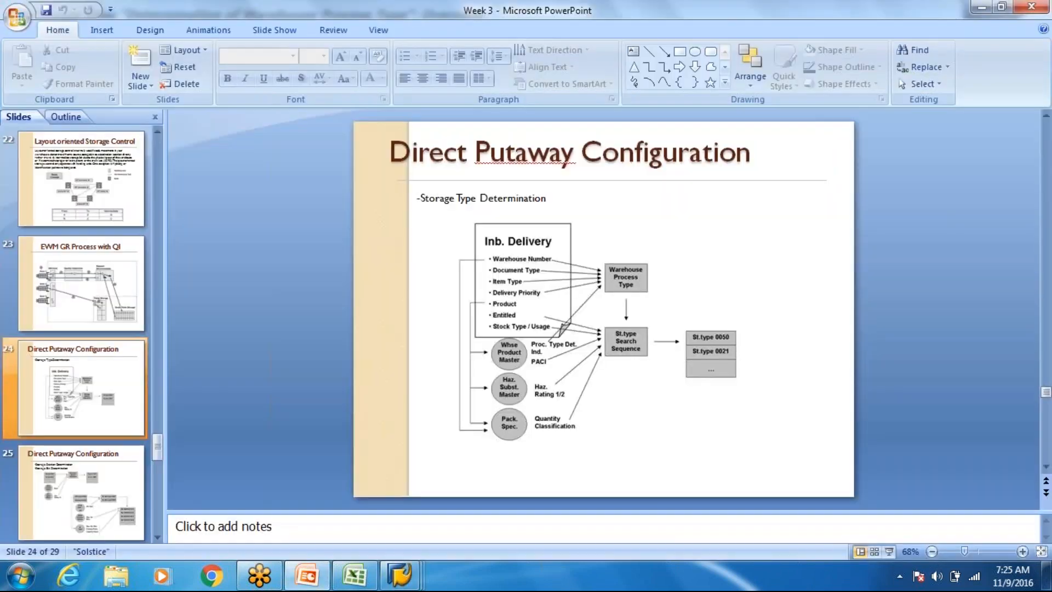
key("alt+Tab")
key("alt+Tab")
key("alt+Tab")
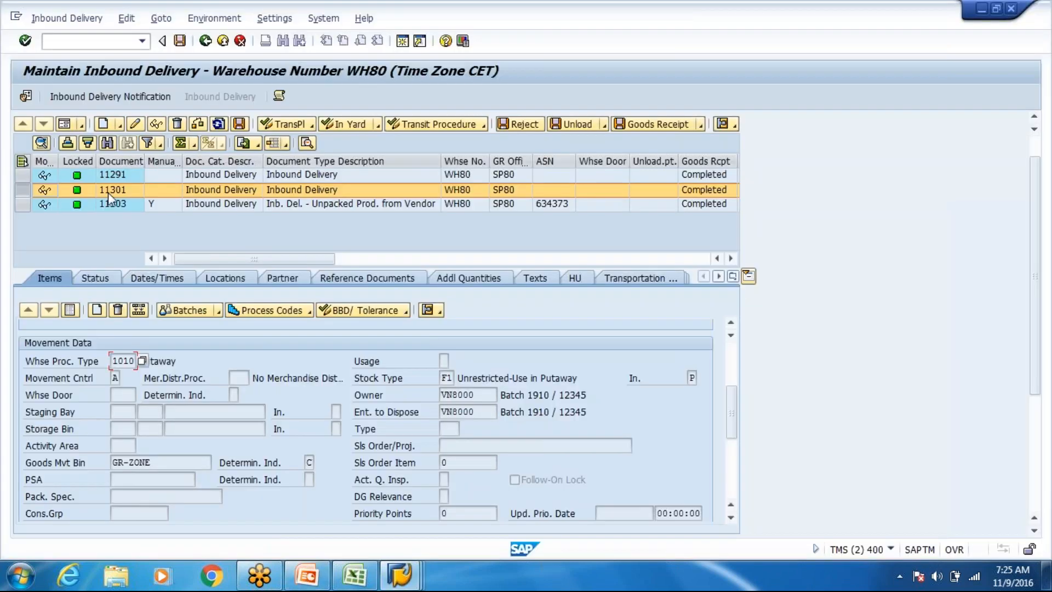
Enter XX as the process type determination indicator of product T-T600 in WH80, and consult the inbound delivery and the Direct Putaway Configuration slide.
left_click(411, 583)
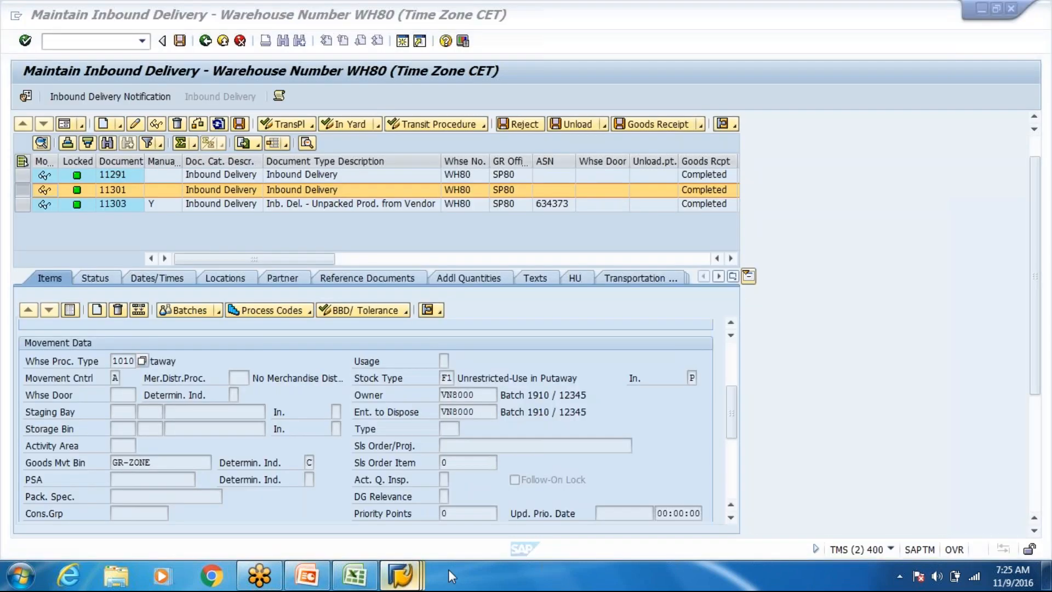
left_click(607, 509)
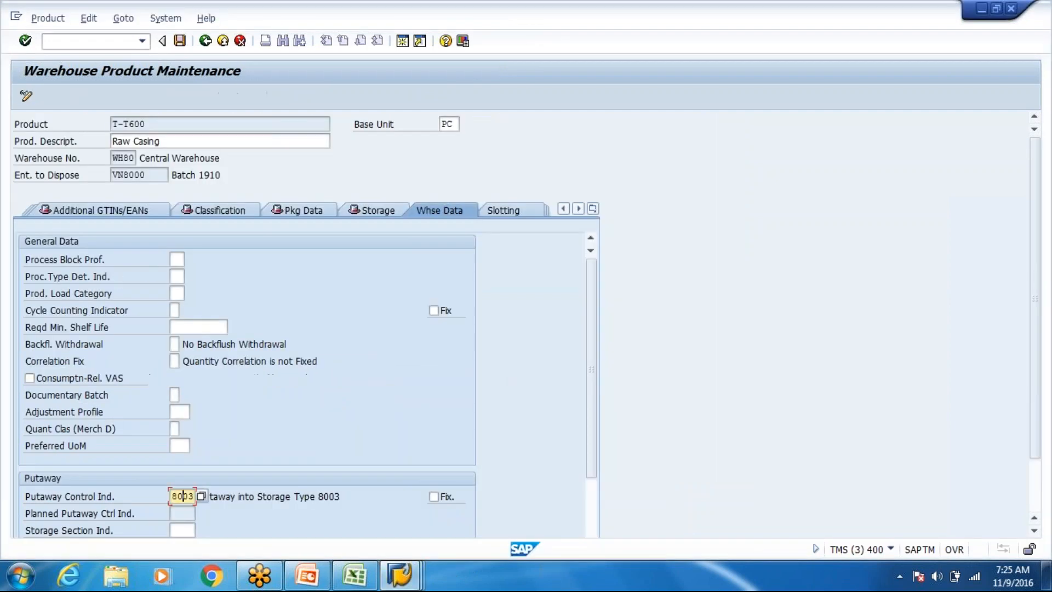
left_click(175, 276)
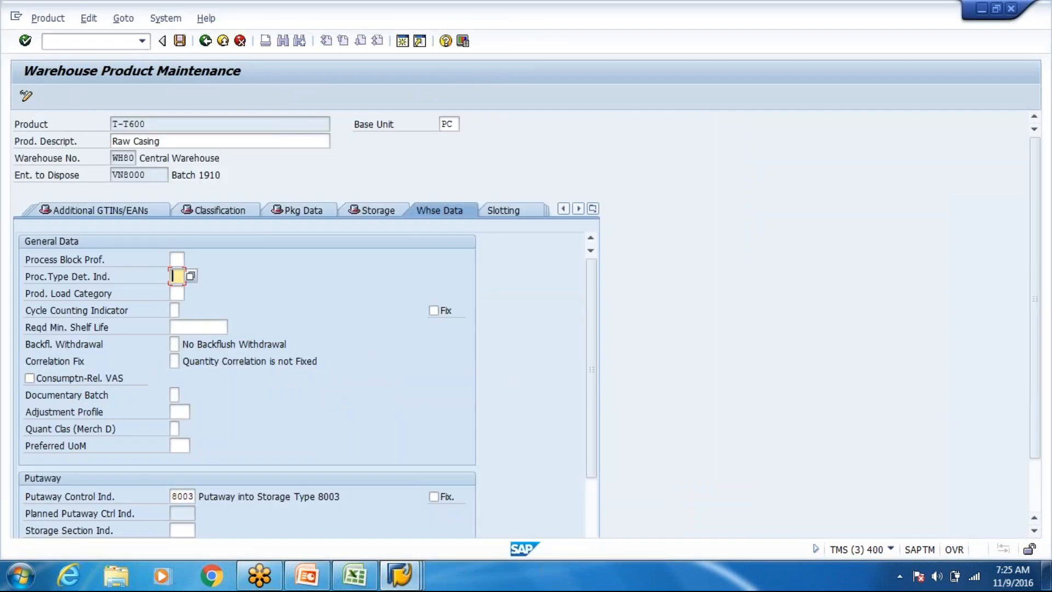
type("XX")
key("alt+Tab")
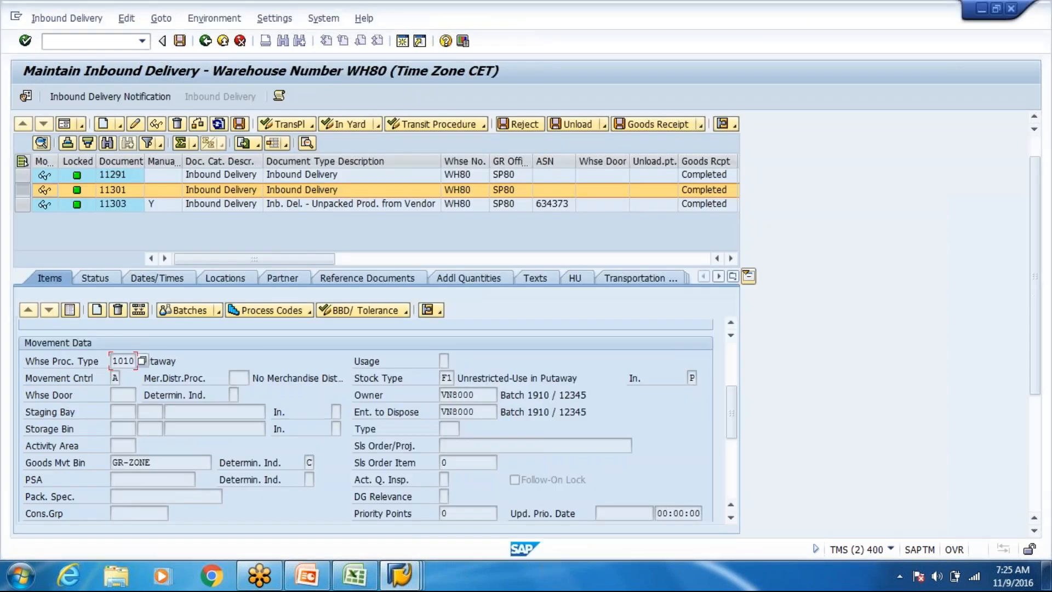
key("alt+Tab")
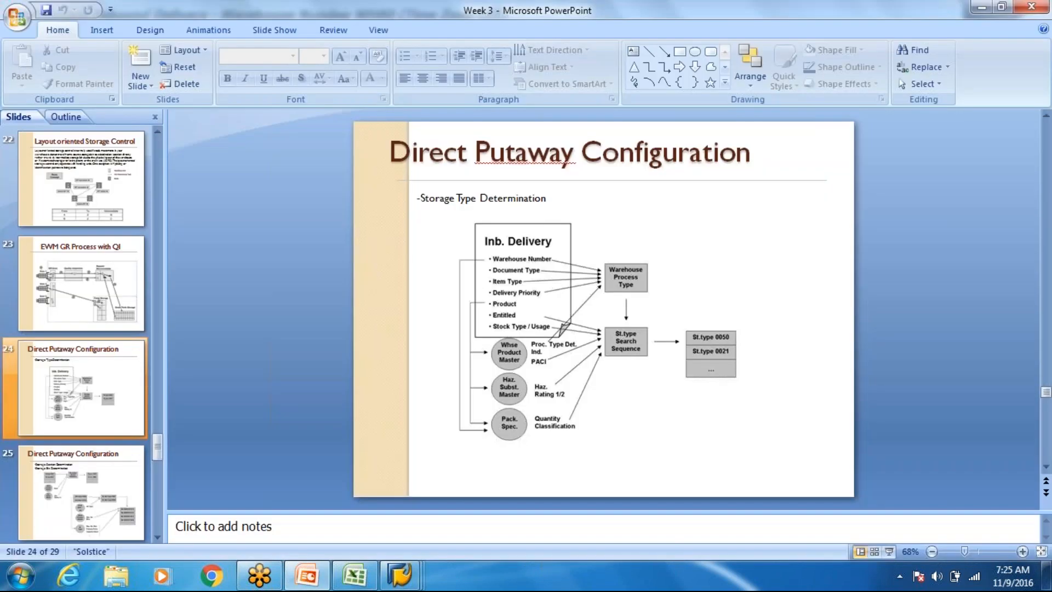
Examine the available process indicator options of the WH80 INB entry for 1010 in the warehouse process type determination.
left_click(398, 579)
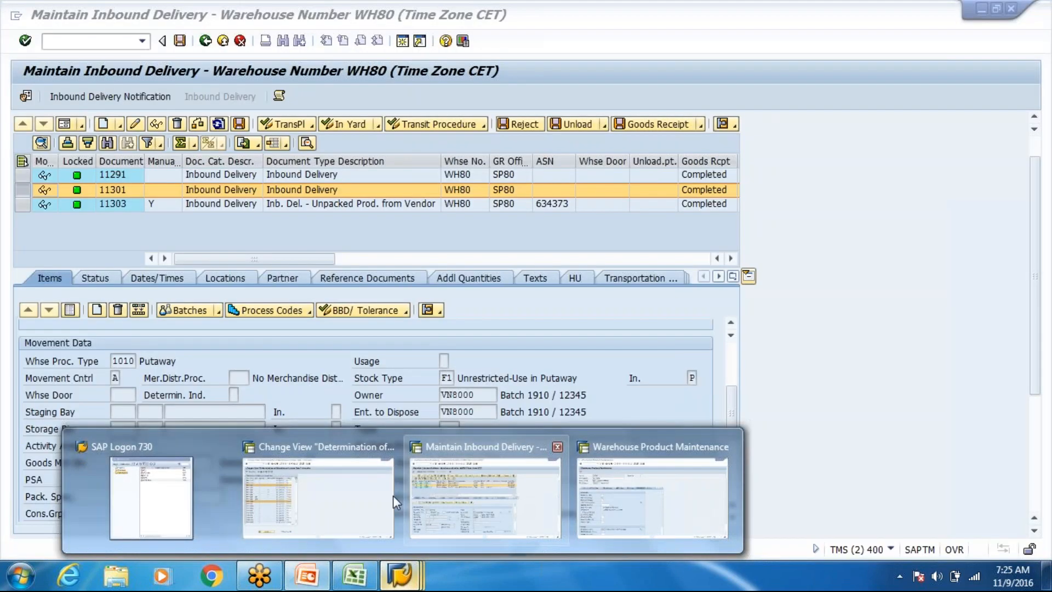
left_click(393, 495)
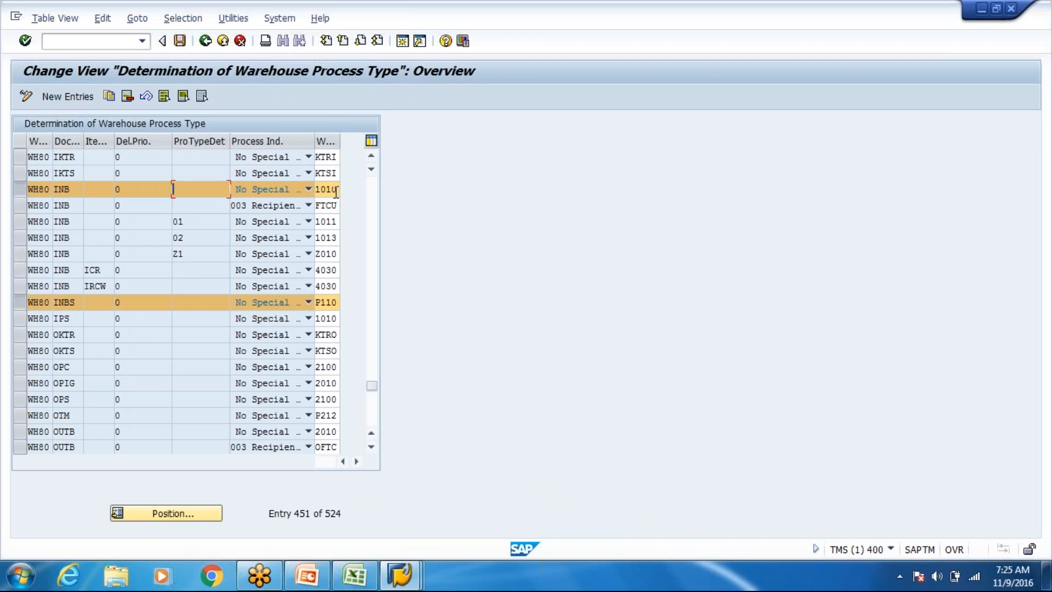
left_click(303, 190)
left_click(303, 189)
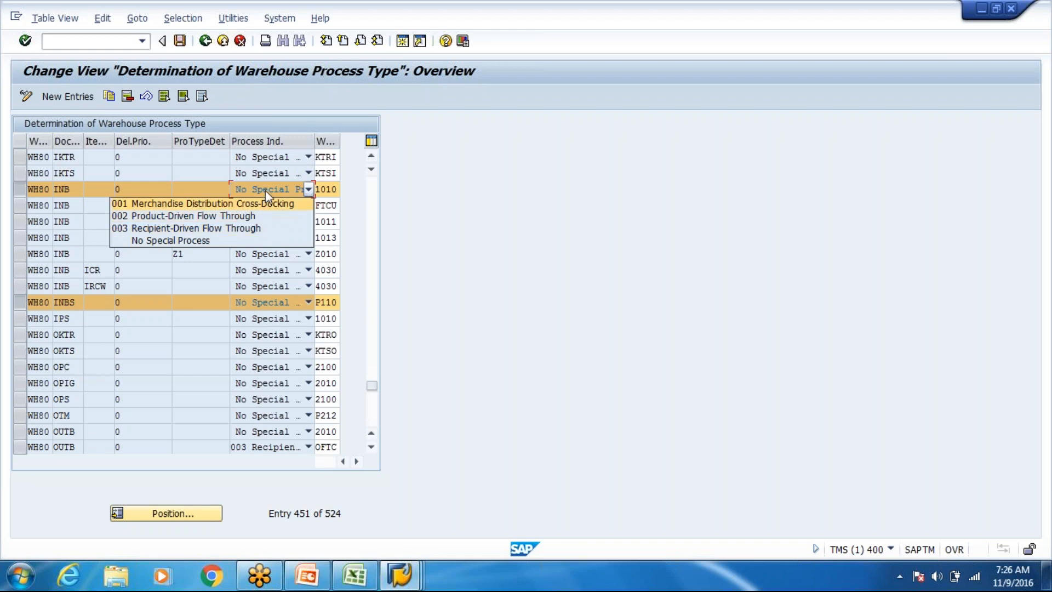
left_click(309, 189)
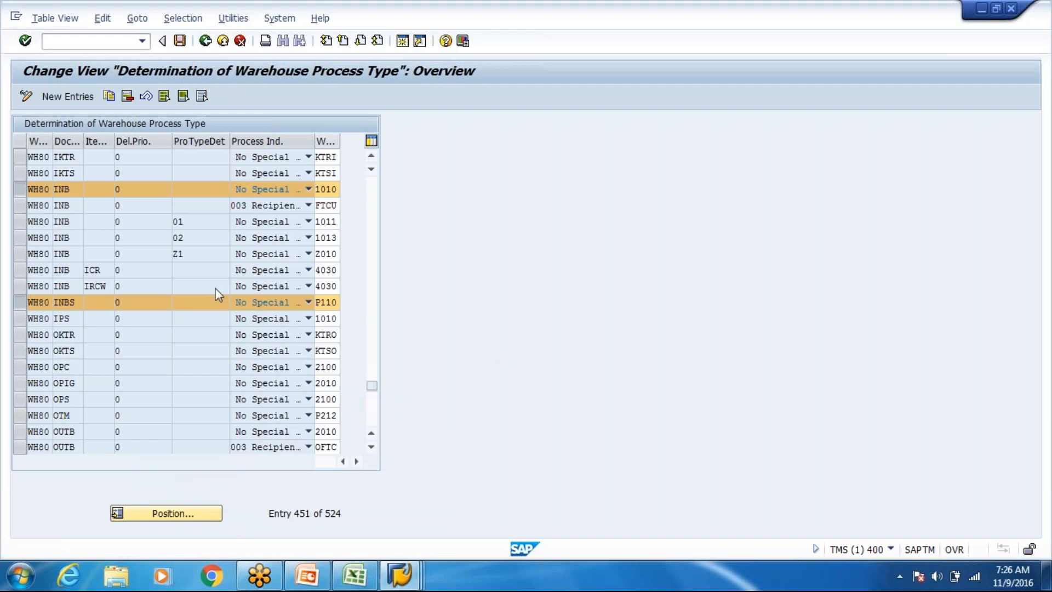
Open Specify Storage Type Search Sequence for Putaway in the implementation guide and compare its criteria with the Direct Putaway Configuration slide.
key("F3")
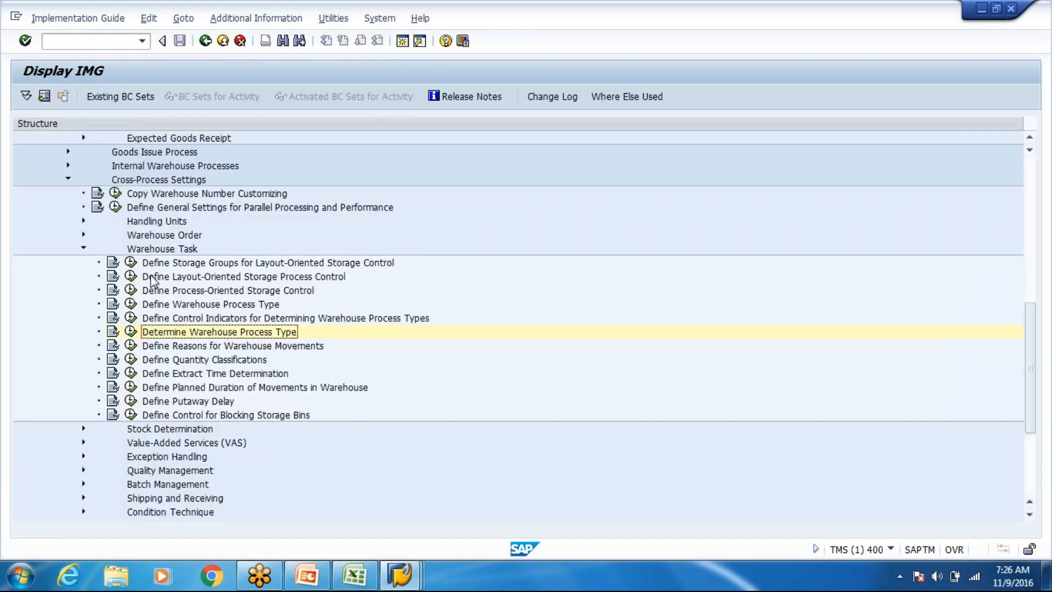
scroll(153, 281, "up", 5)
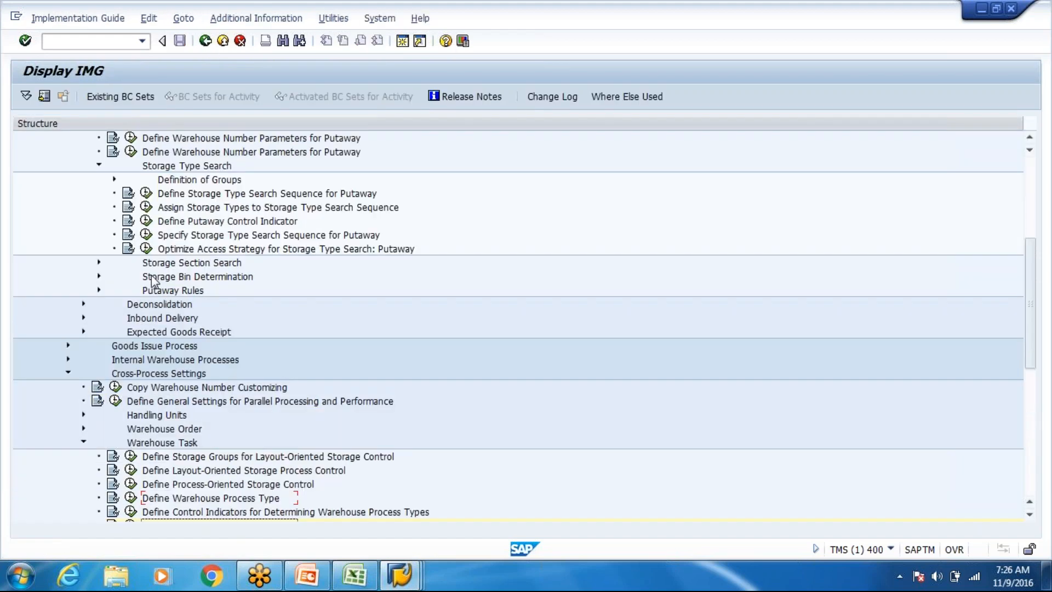
left_click(145, 248)
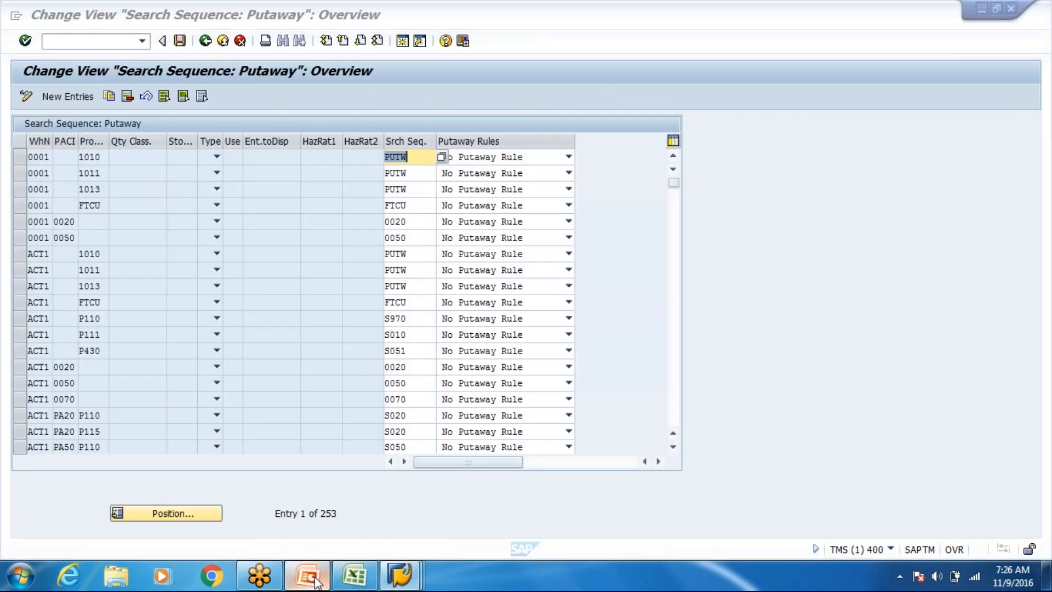
left_click(315, 580)
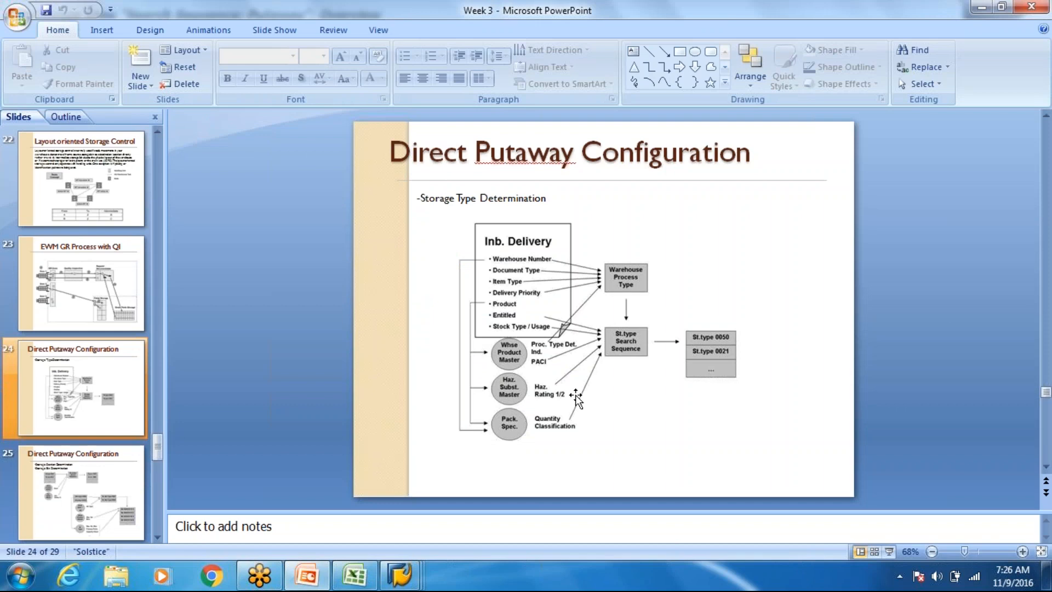
key("alt+Tab")
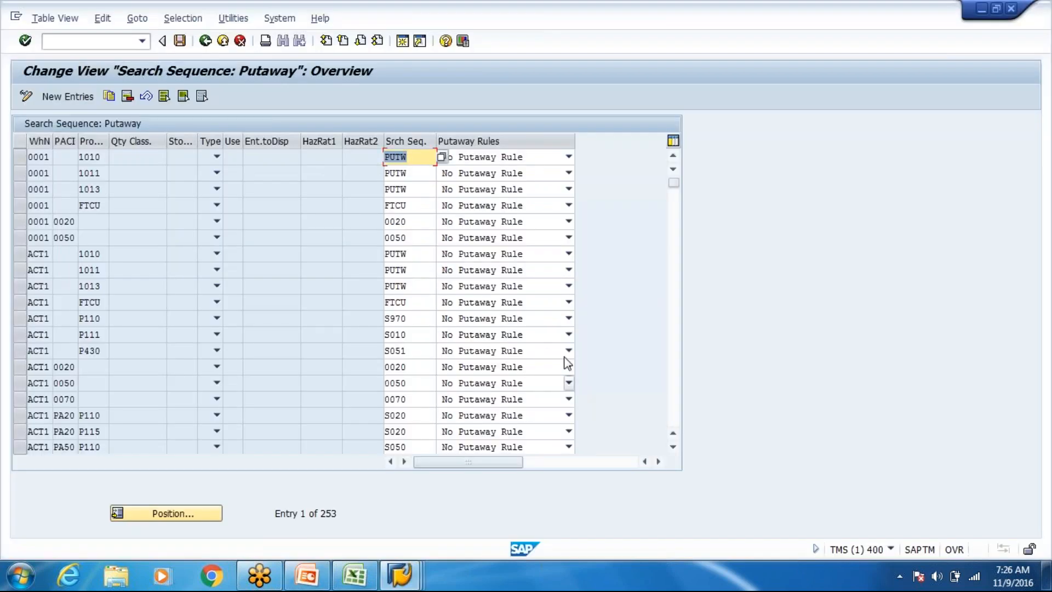
Return to the implementation guide and review the activities that define storage type search sequences and assign storage types to them.
left_click(206, 41)
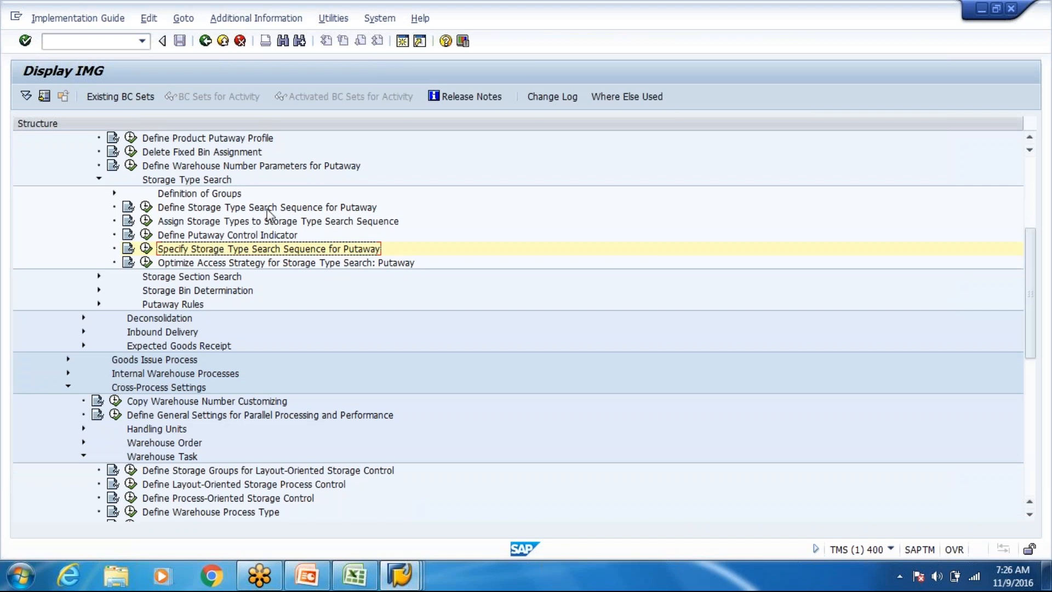
left_click(270, 210)
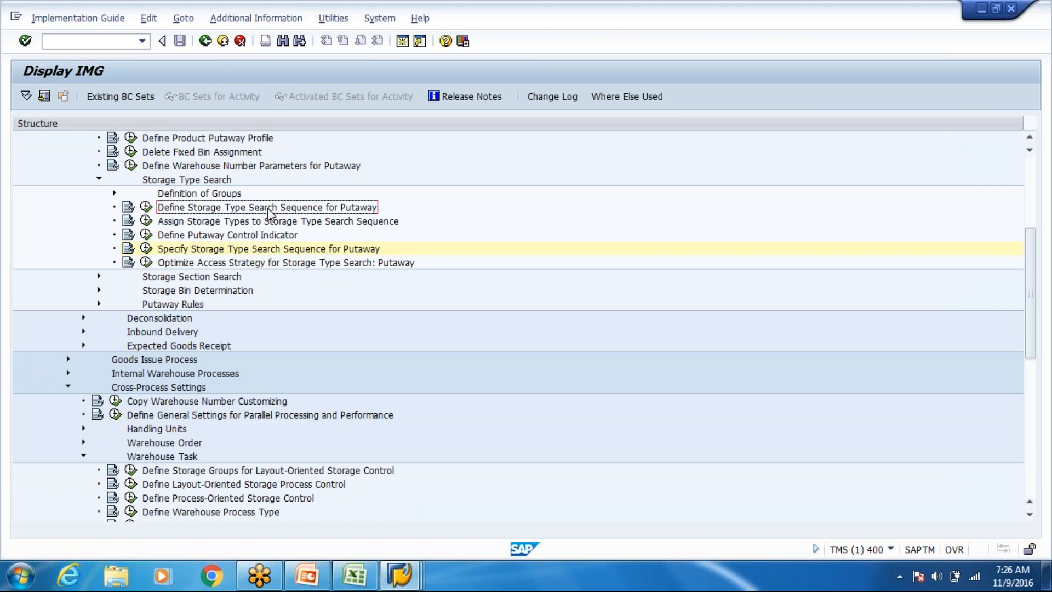
left_click(279, 224)
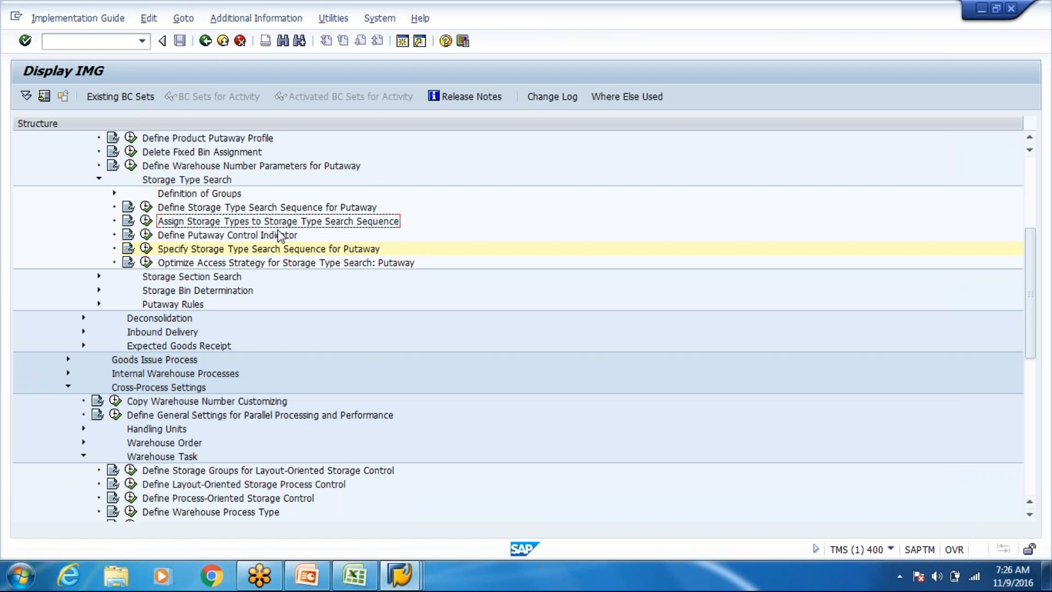
In the putaway search sequence specification, delete the WH80 entries with putaway control indicators PA20, PA50 and ZACT.
left_click(155, 250)
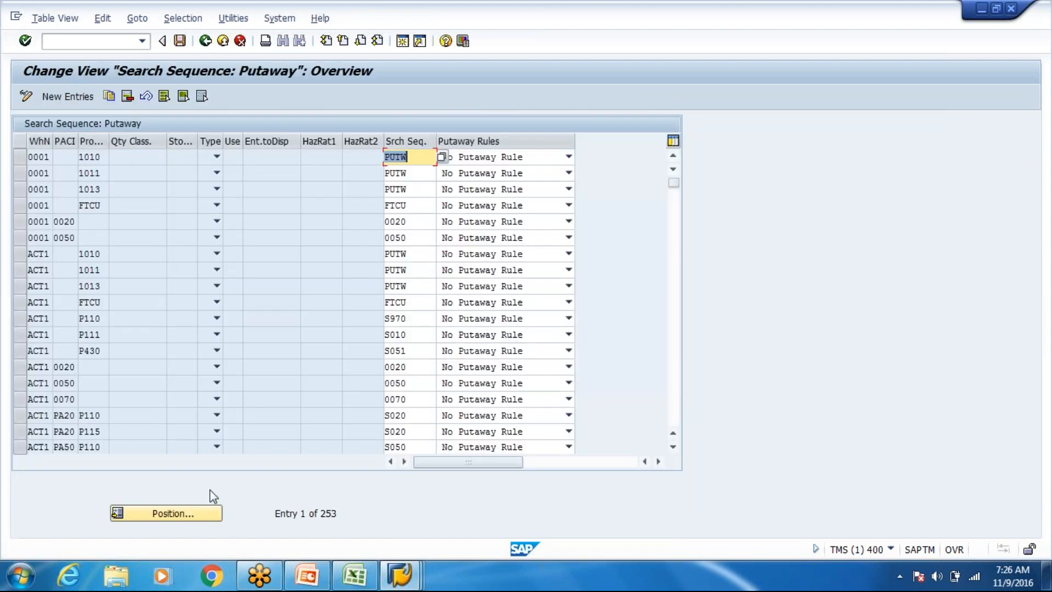
left_click(205, 514)
type("Wh80")
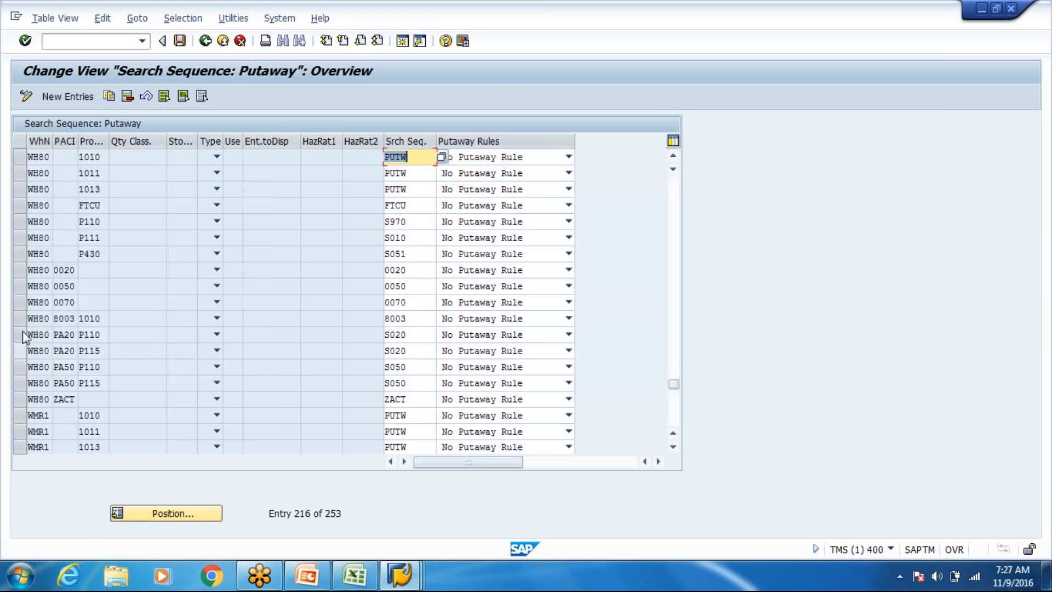
left_click(57, 387)
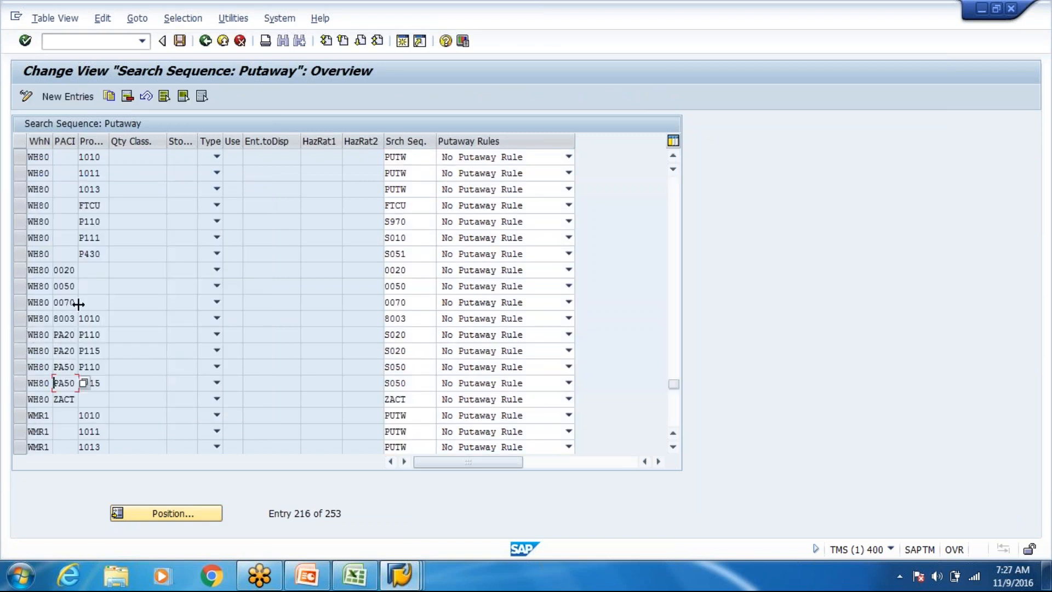
left_click_drag(22, 335, 20, 399)
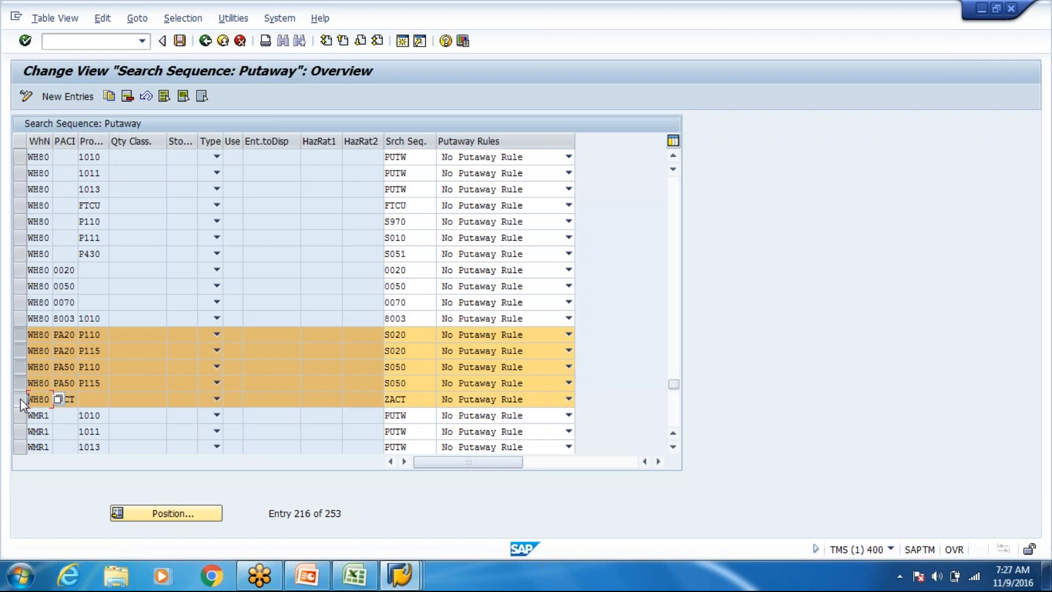
left_click(128, 98)
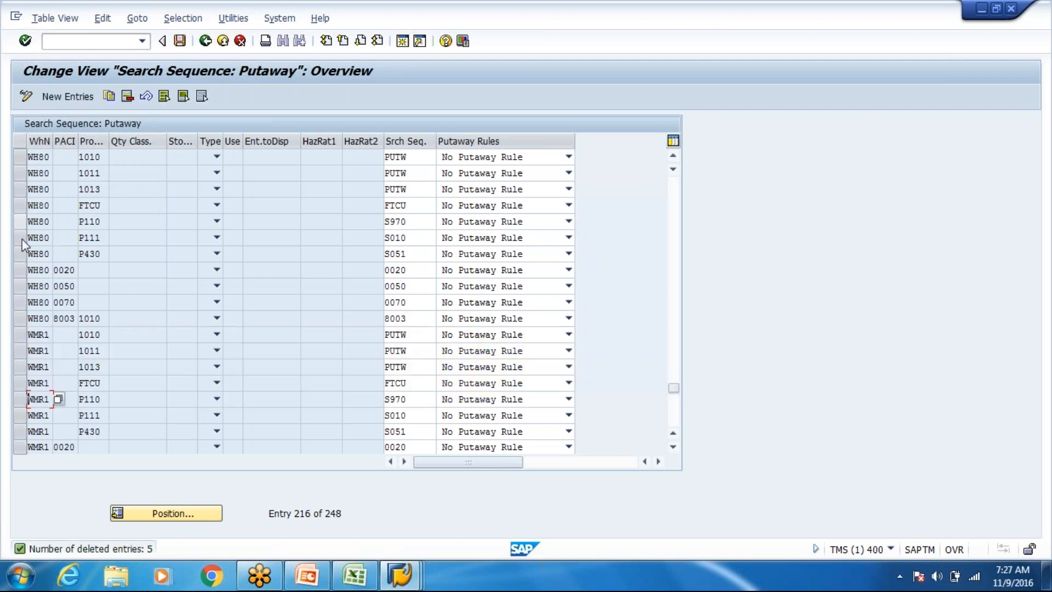
Examine the search sequences assigned to the WH80 entries for process types 1010 and 1011.
left_click(32, 303)
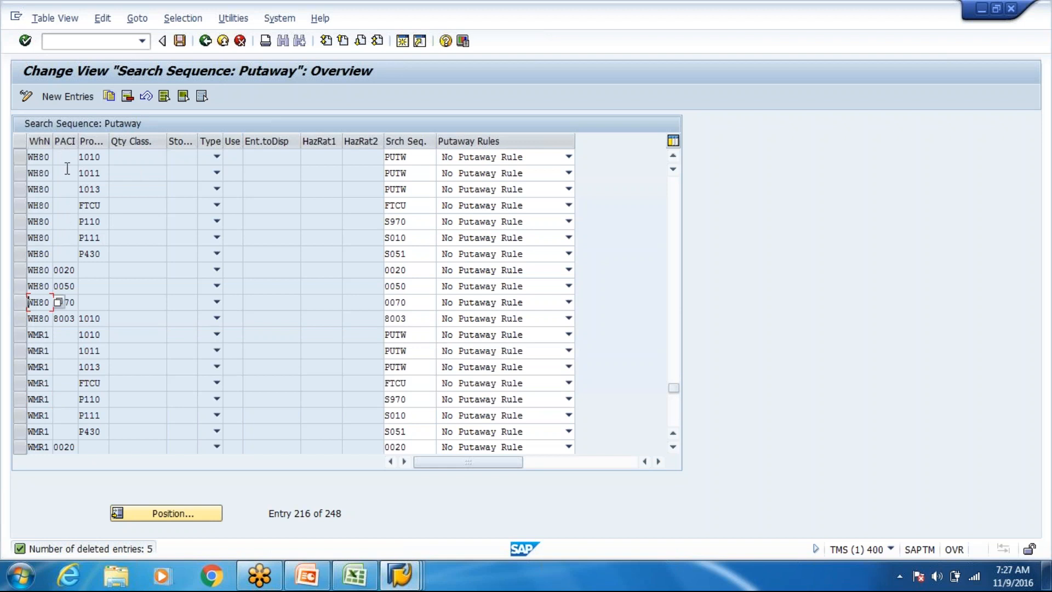
left_click(101, 159)
left_click(408, 159)
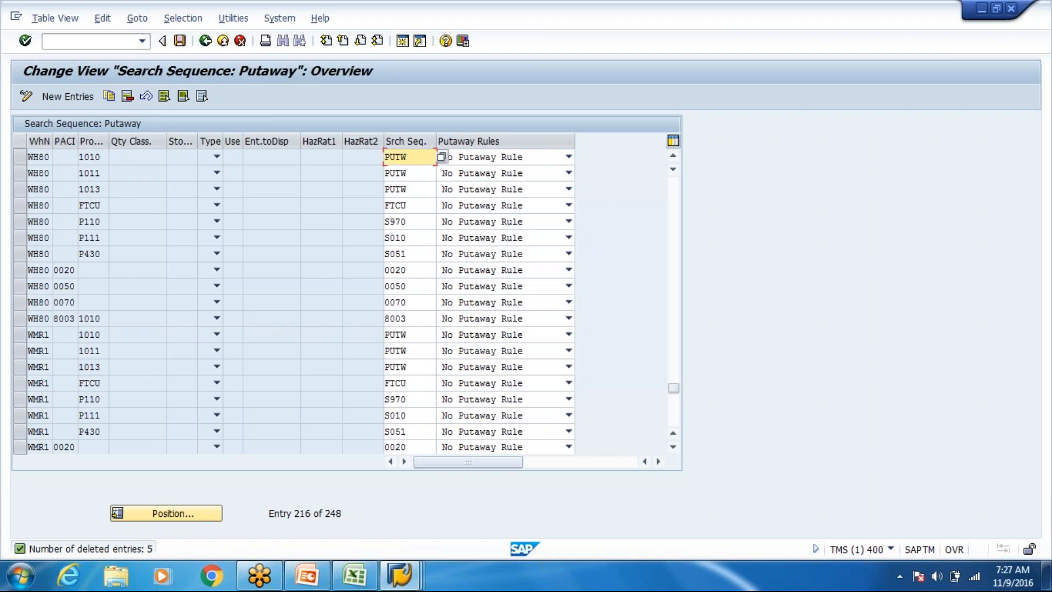
left_click(99, 173)
left_click(392, 173)
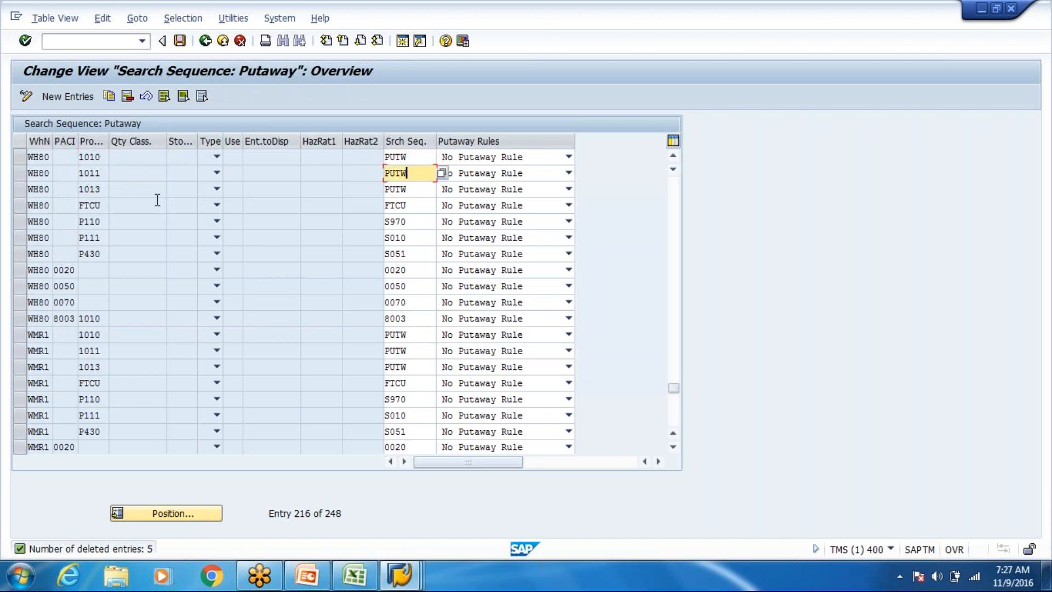
left_click_drag(102, 158, 75, 155)
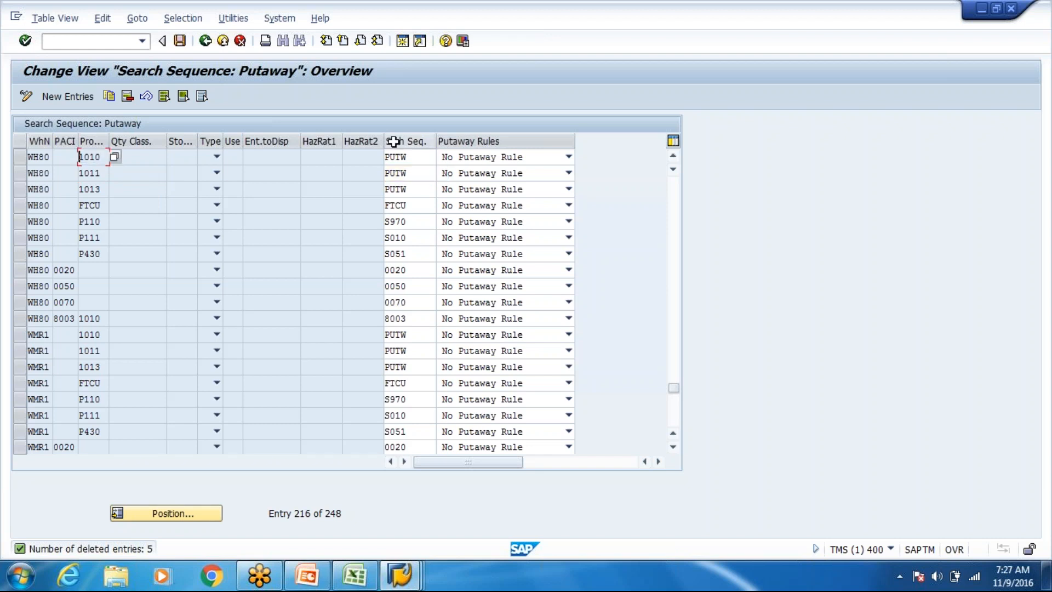
left_click(417, 157)
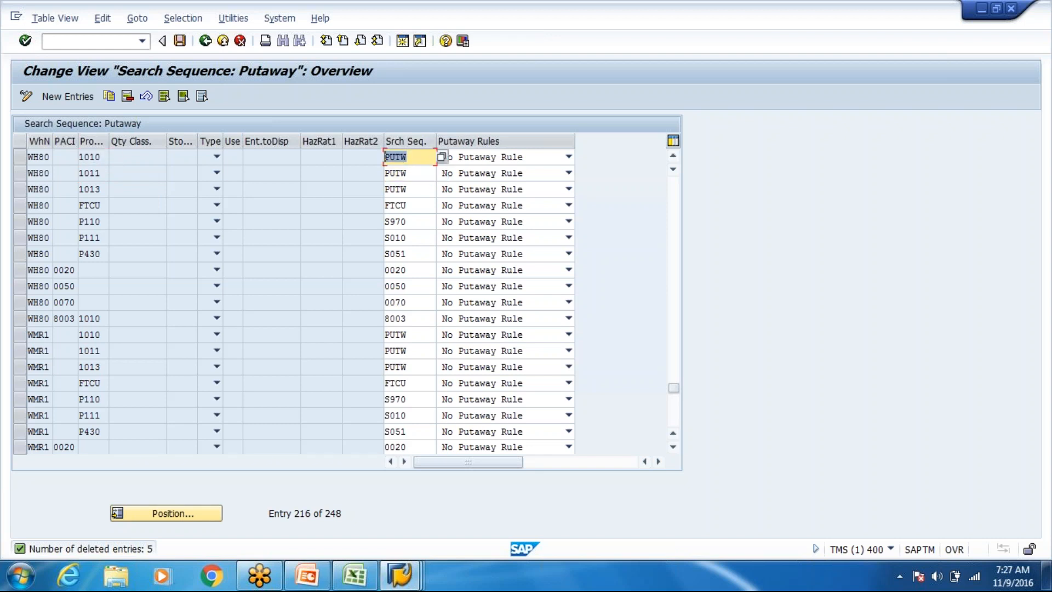
Save the putaway search sequence changes, check the search sequence of the WH80 8003 entry, and return to the implementation guide.
left_click(180, 41)
key("Return")
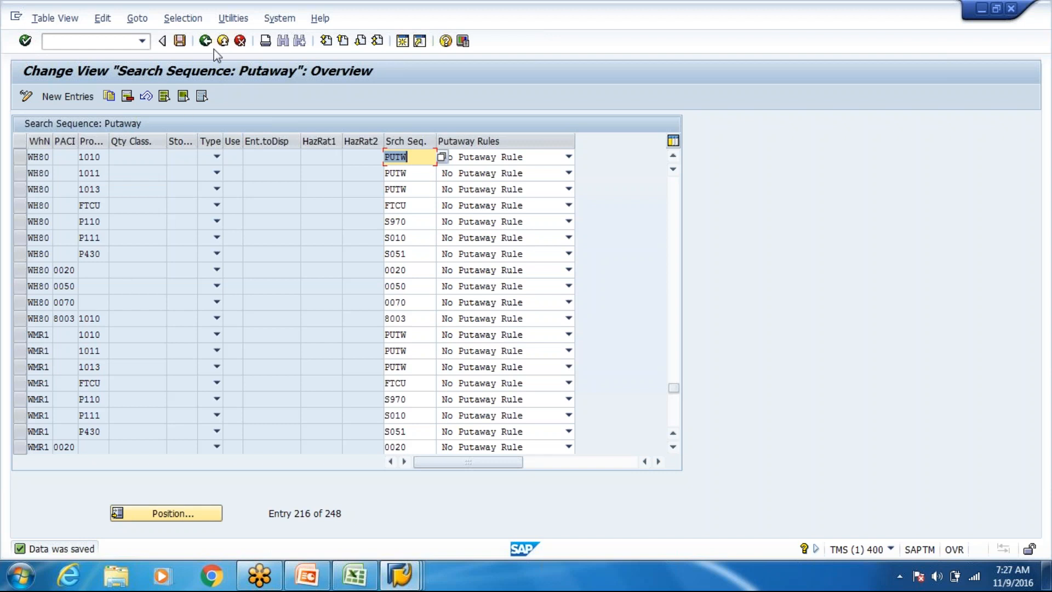
left_click(433, 318)
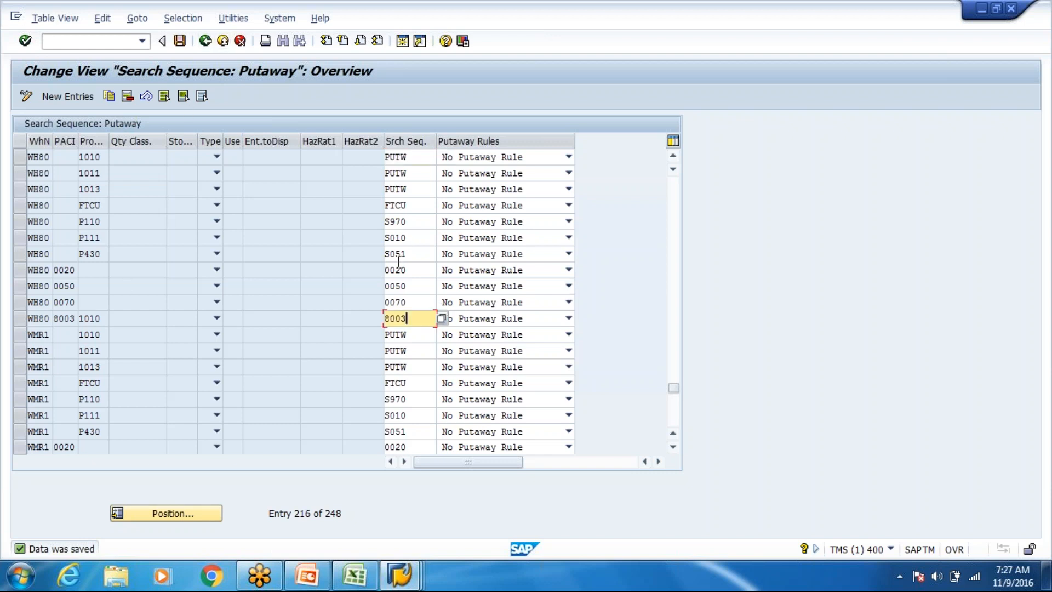
left_click(204, 42)
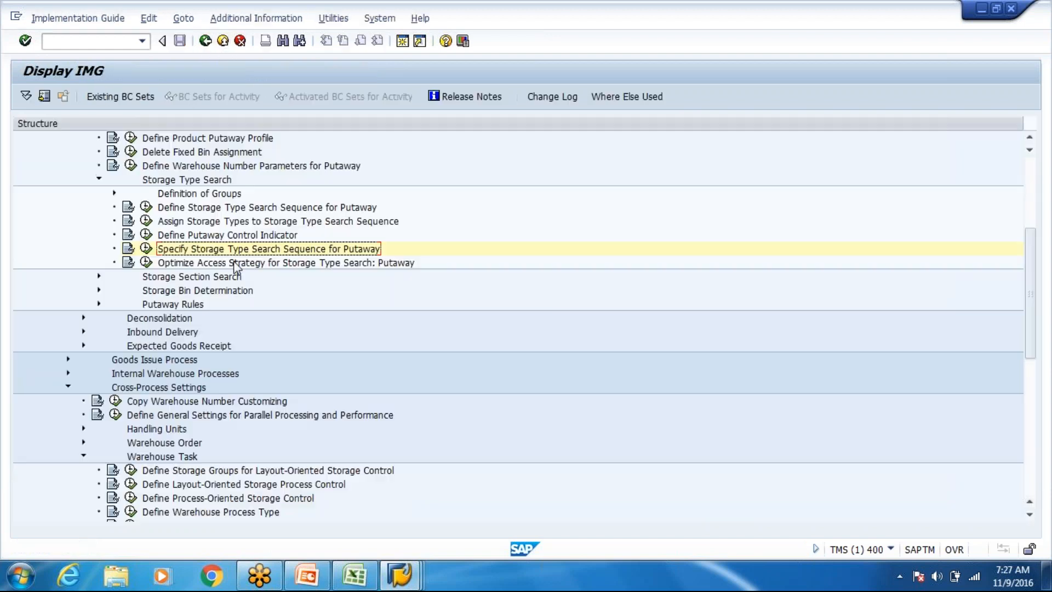
left_click(147, 249)
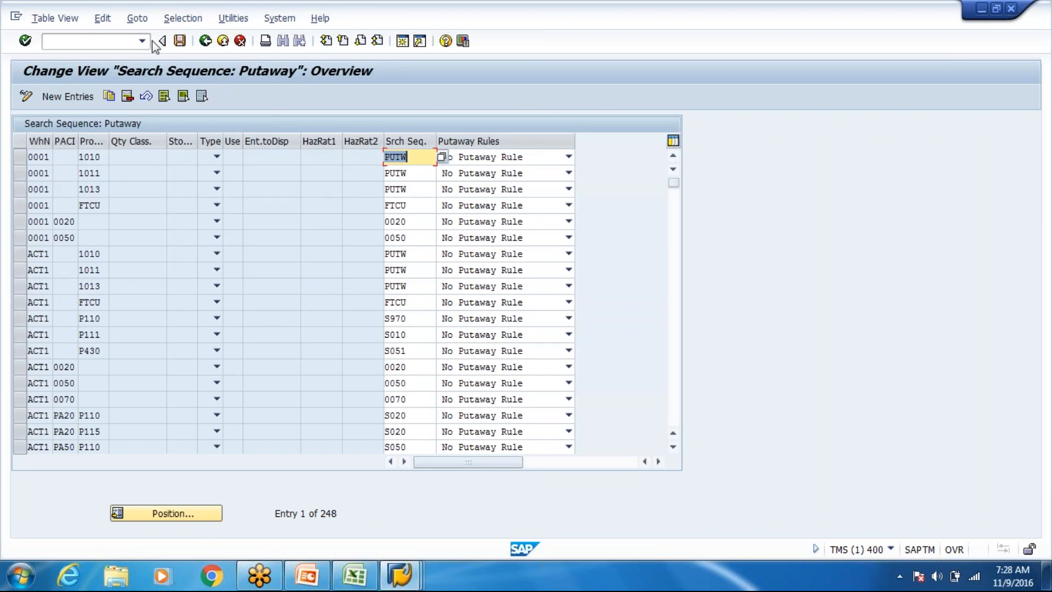
left_click(206, 41)
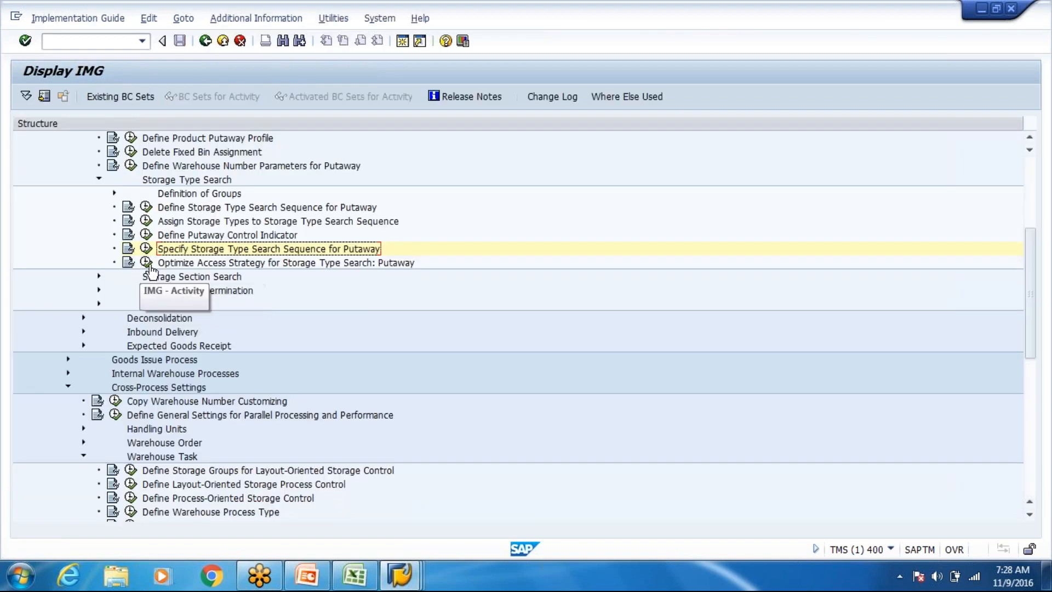
Open Optimize Access Strategy for Storage Type Search: Putaway and position the list on the WH80 entries.
left_click(147, 265)
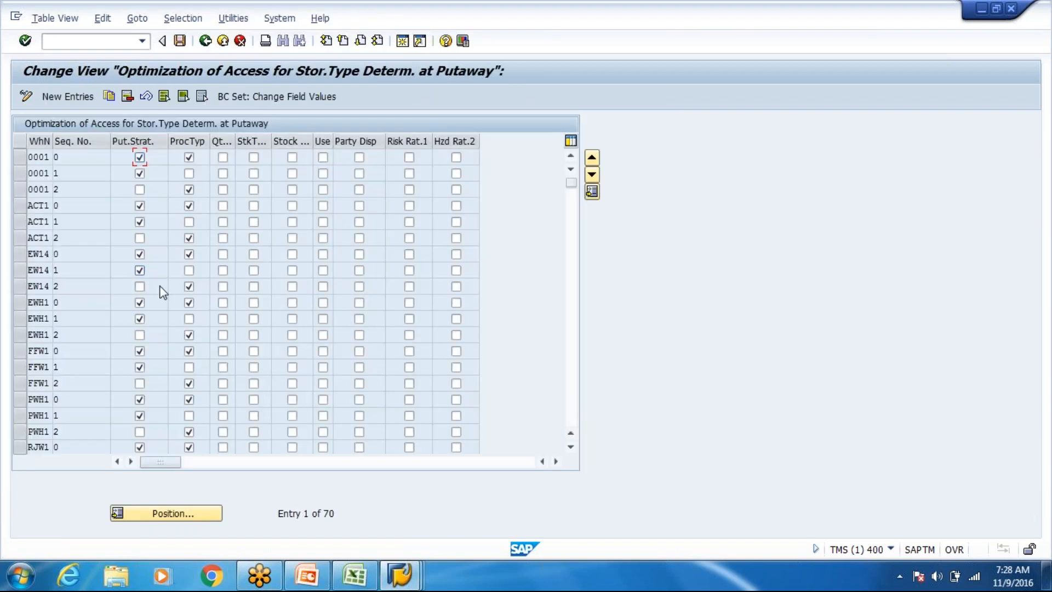
left_click(182, 514)
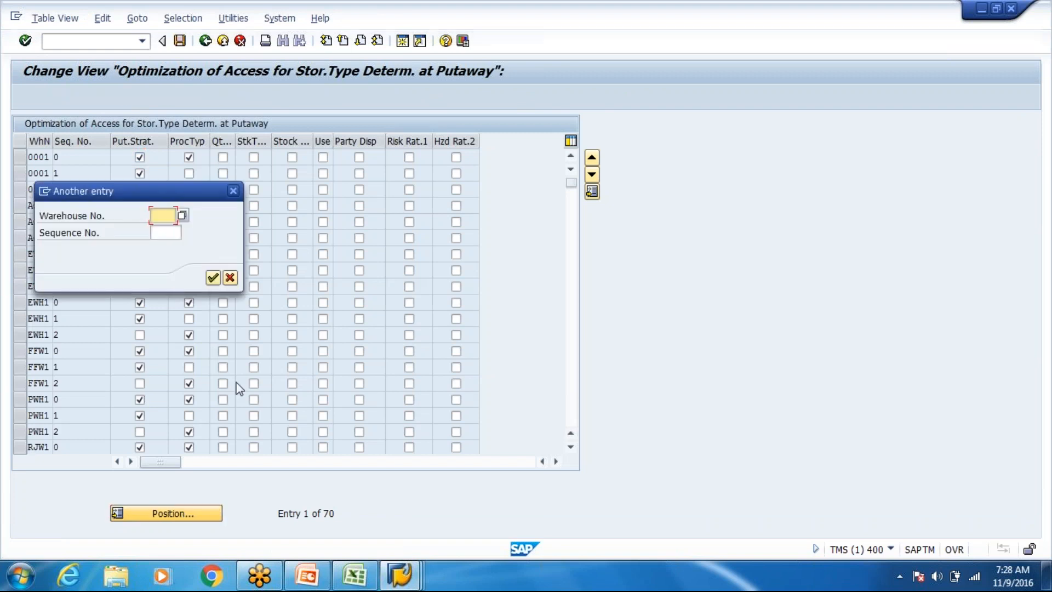
type("Wh80")
key("Return")
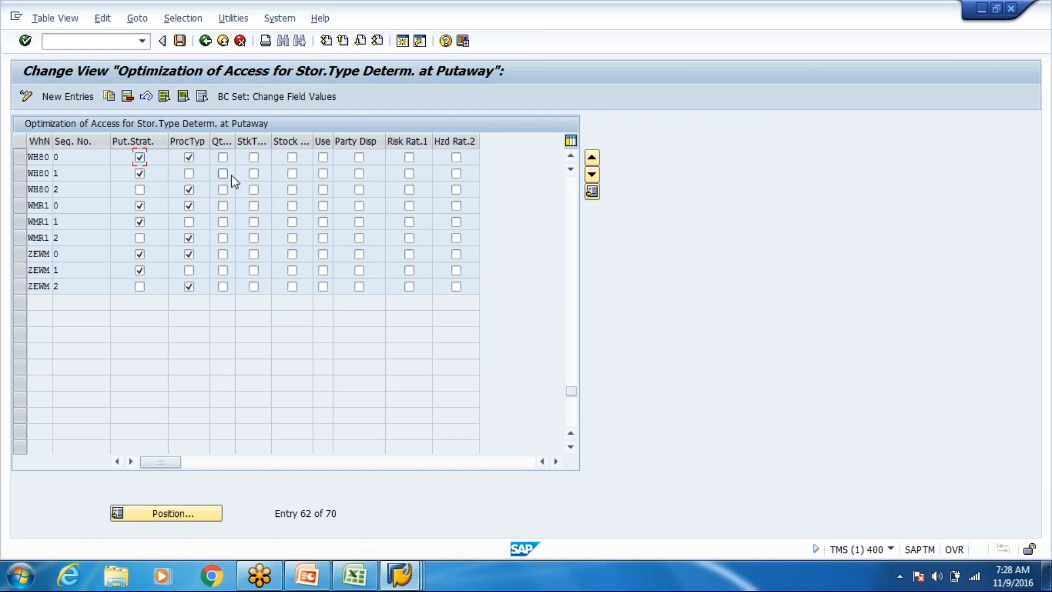
Try enabling all remaining access criteria, from quantity classification to Hzd Rat.2, for WH80 sequence 0, and exit without saving.
left_click(222, 157)
left_click(292, 158)
left_click(323, 158)
left_click(359, 157)
left_click(409, 158)
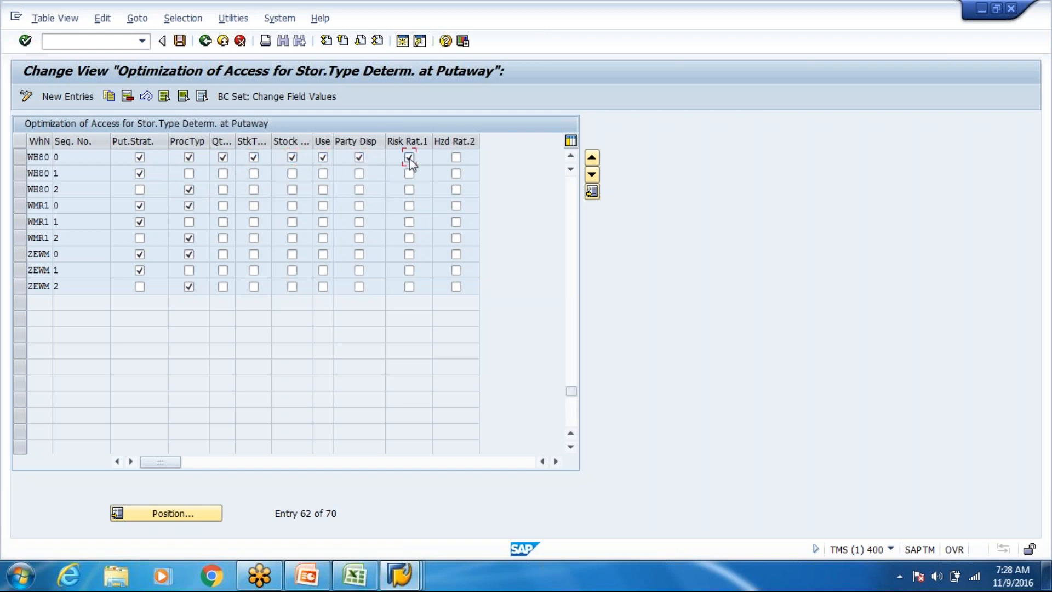
left_click(457, 158)
left_click(205, 41)
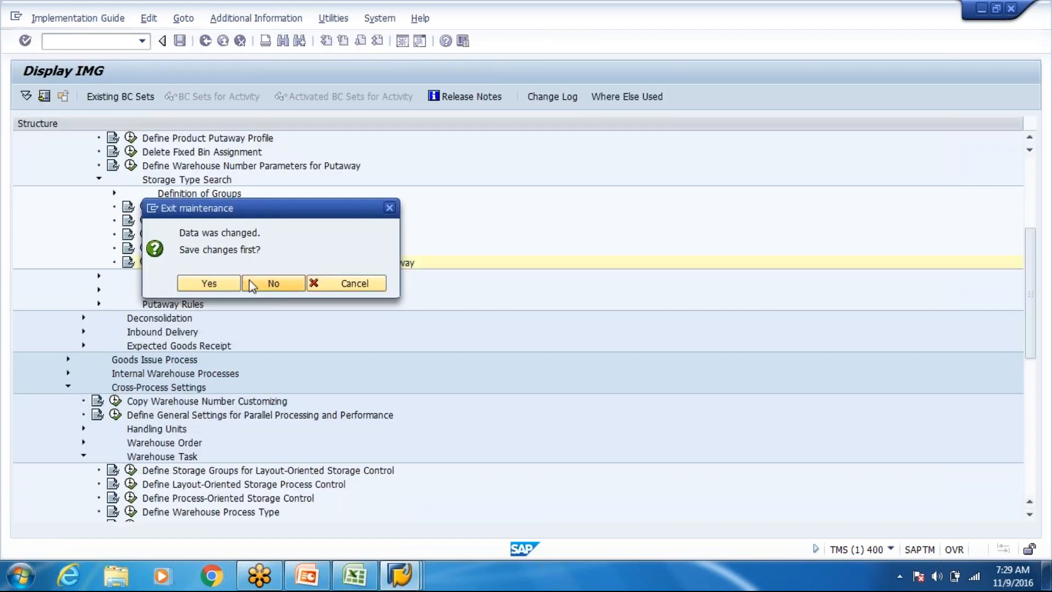
left_click(257, 284)
Reopen Specify Storage Type Search Sequence for Putaway and position the list on the WH80 entries.
left_click(146, 249)
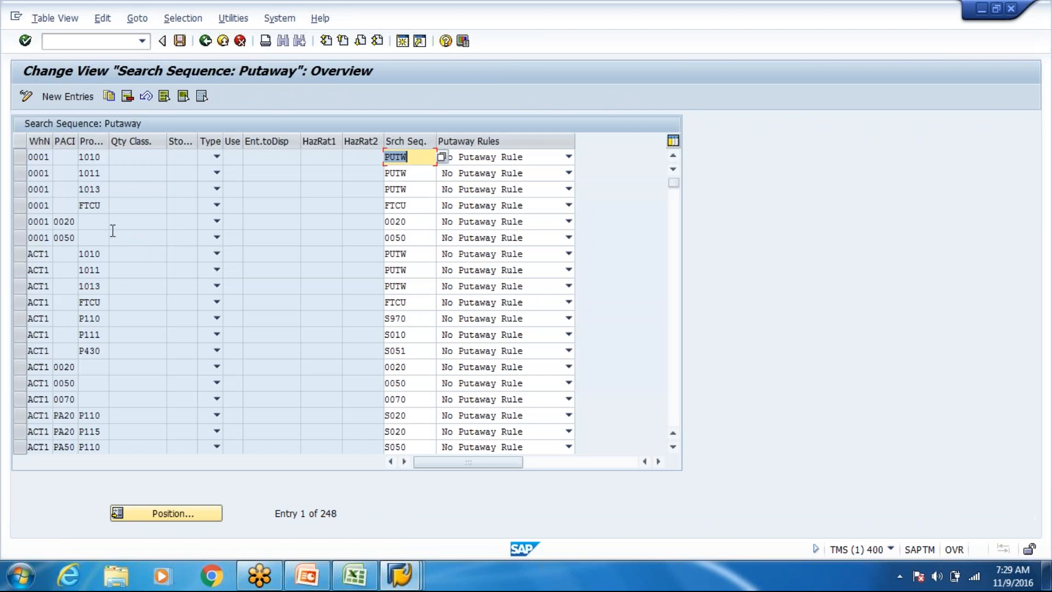
left_click(173, 514)
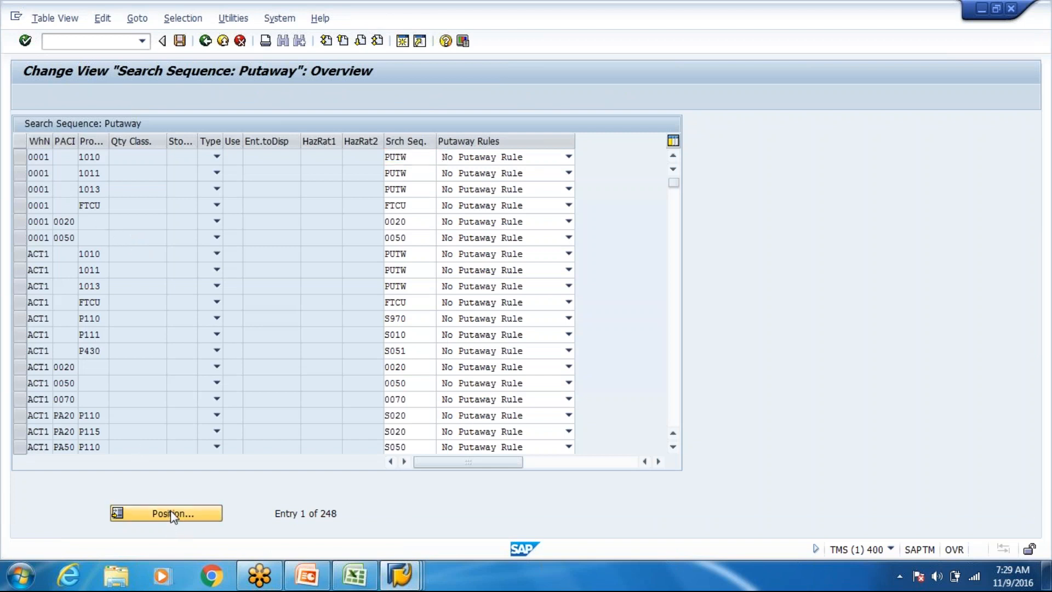
type("WH80")
key("Return")
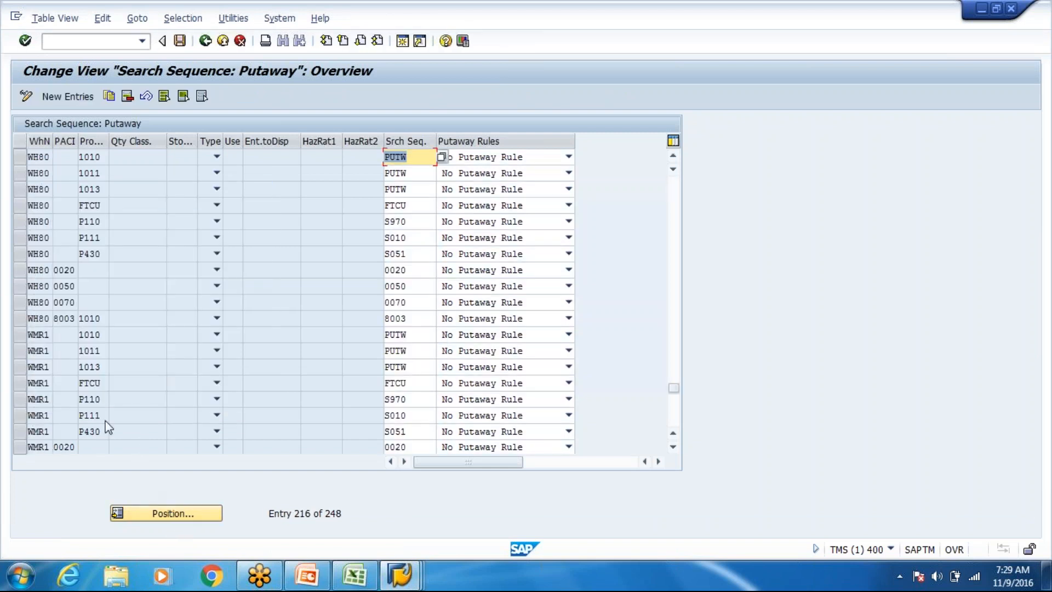
Compare the WH80 putaway search sequence entries for process type 1010 with and without putaway control indicator 8003.
left_click(18, 322)
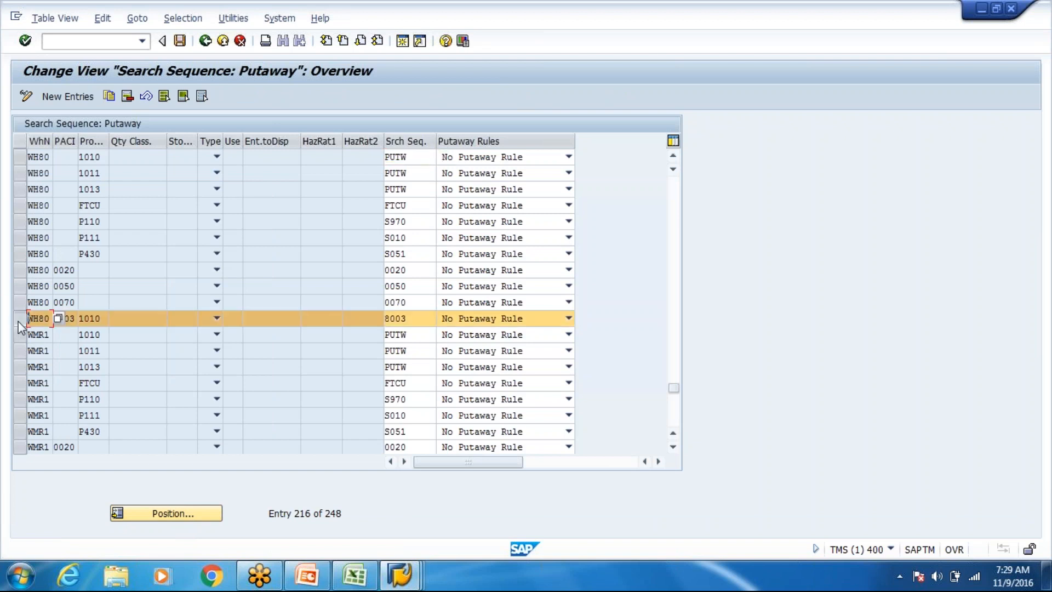
left_click(22, 157)
left_click(89, 157)
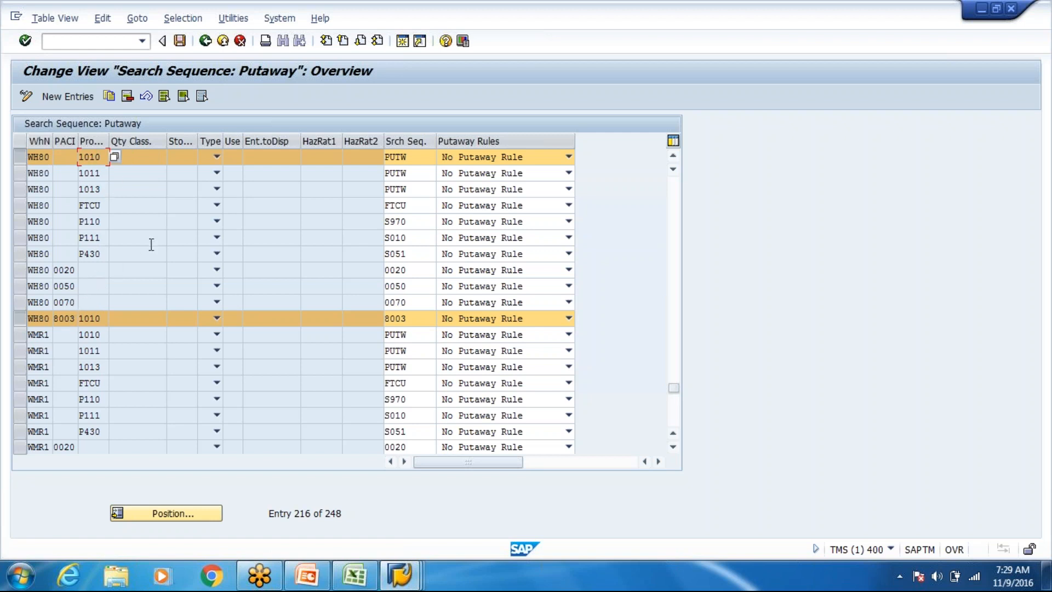
left_click(149, 158)
left_click(85, 318)
left_click(96, 157)
left_click(137, 158)
left_click(188, 163)
left_click(19, 156)
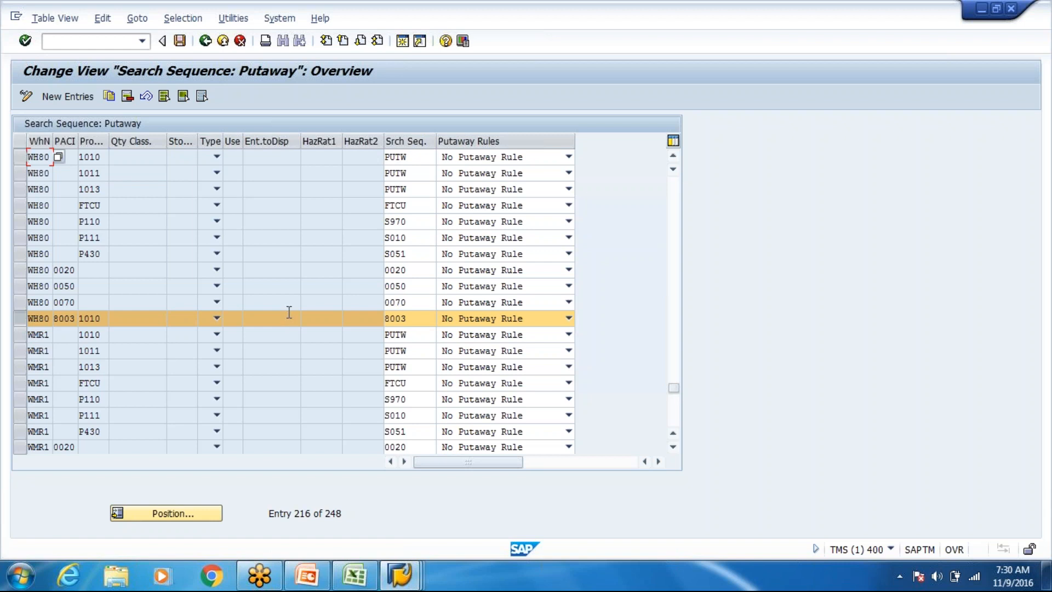
Return to the IMG, reopen the storage type search sequence settings for putaway briefly, and go back to the IMG structure.
key("F3")
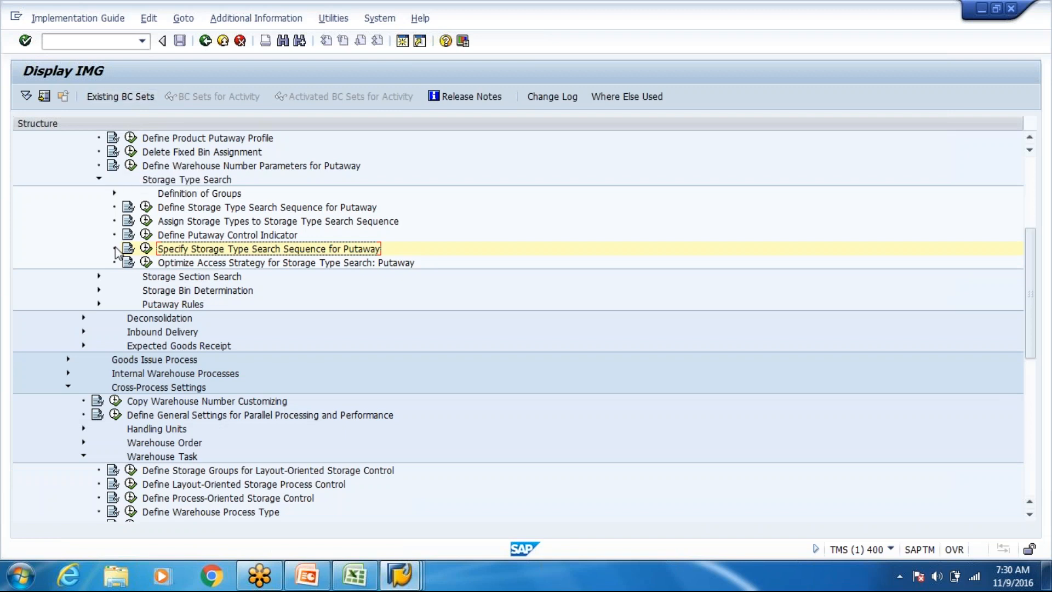
left_click(146, 248)
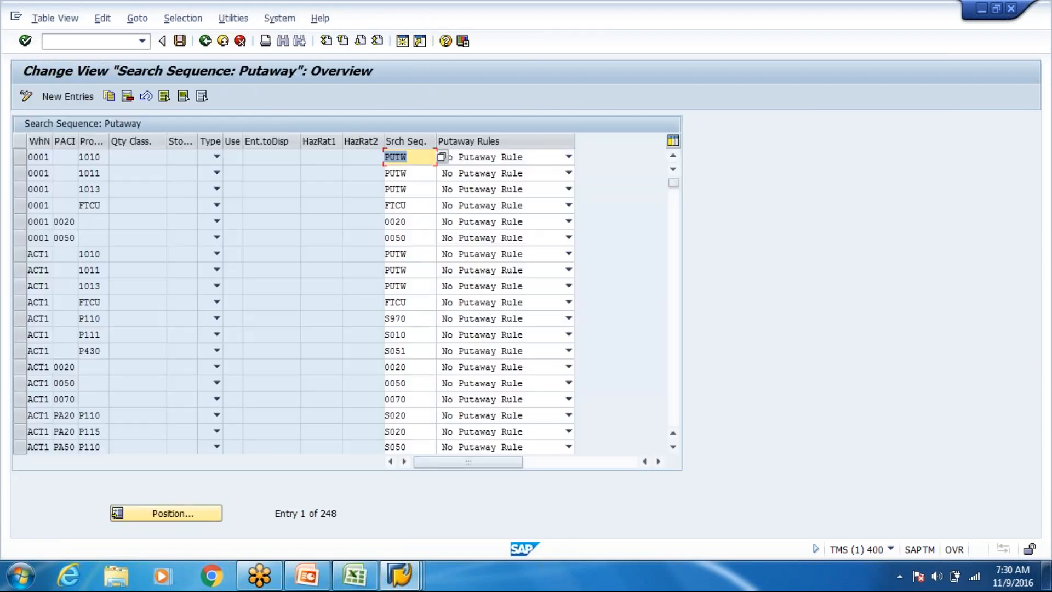
left_click(203, 43)
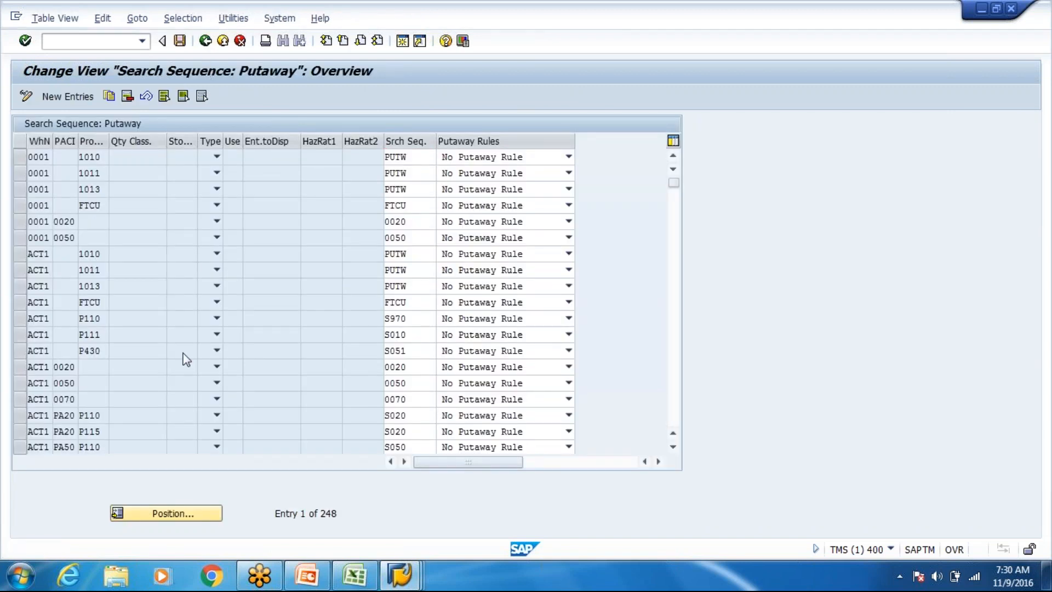
key("Down")
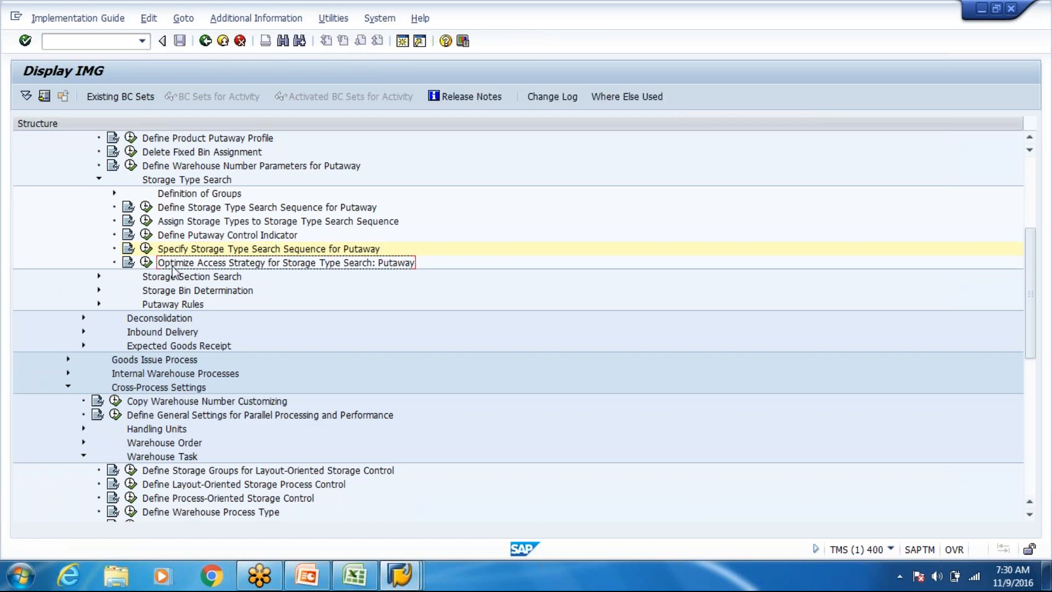
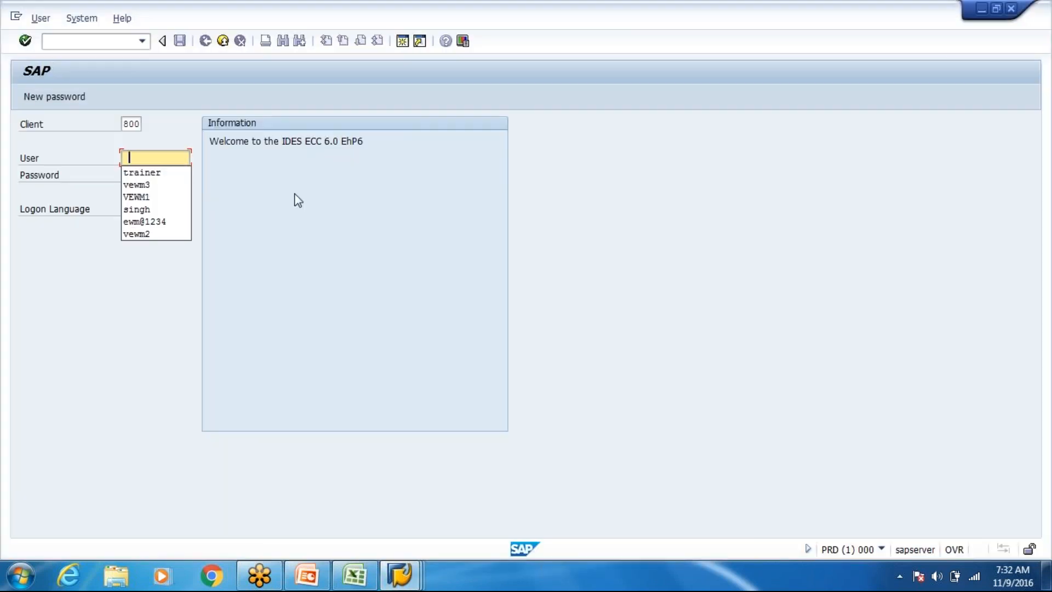
Log on to client 800 with the trainer user and the account password.
key("Return")
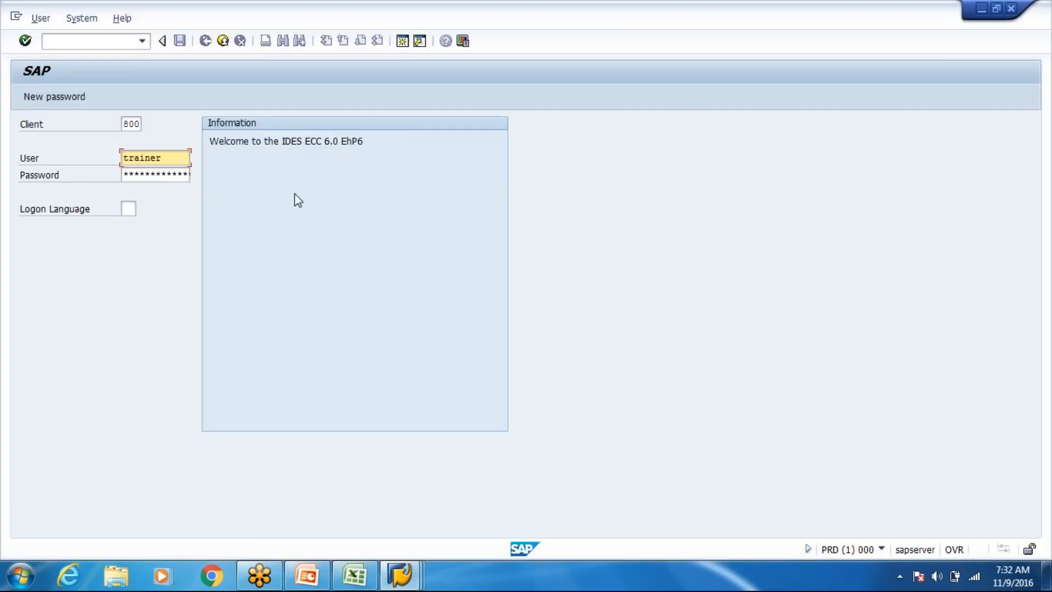
key("Tab")
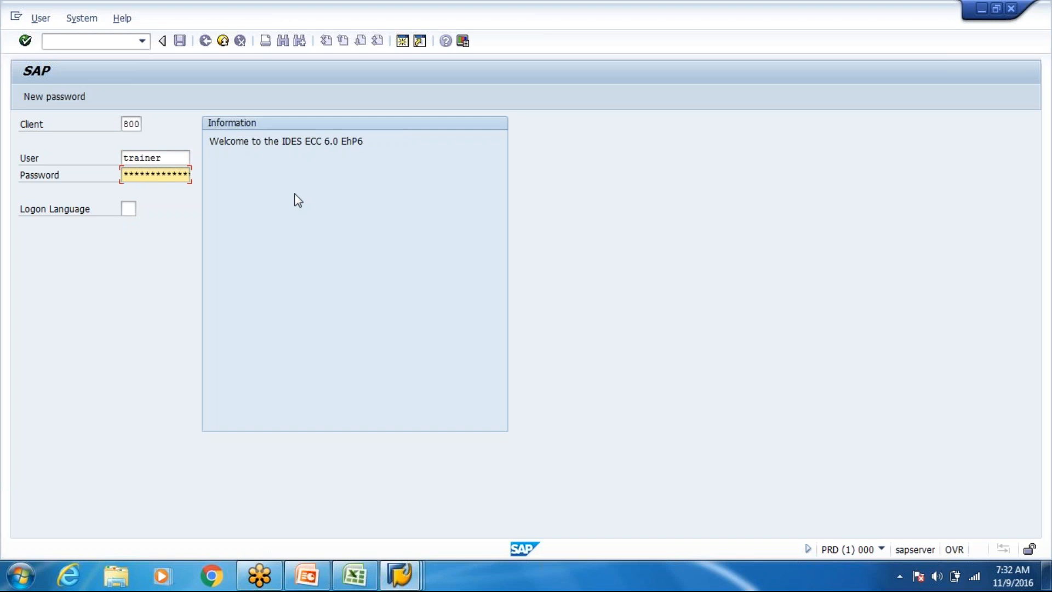
type("*********")
key("Return")
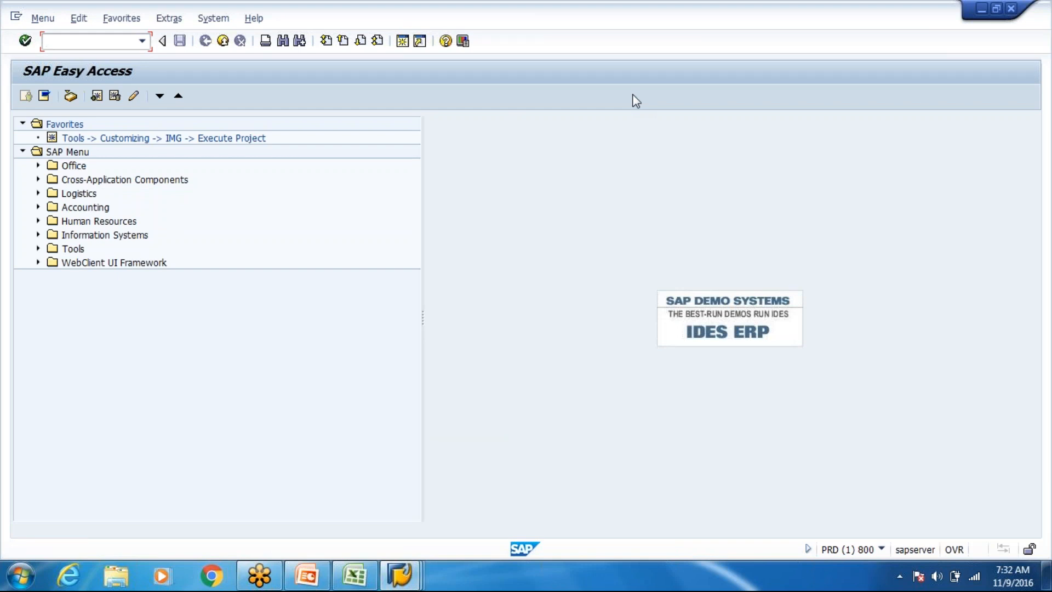
Start transaction VL31N and open a new inbound delivery for the previously used purchase order number.
left_click(864, 91)
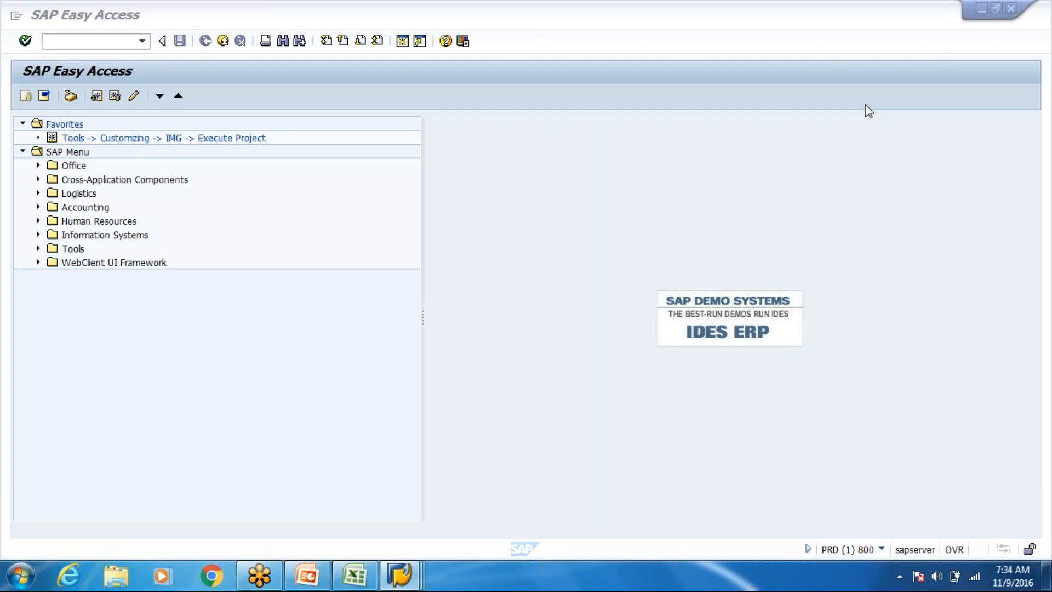
left_click(110, 40)
type("vl31n")
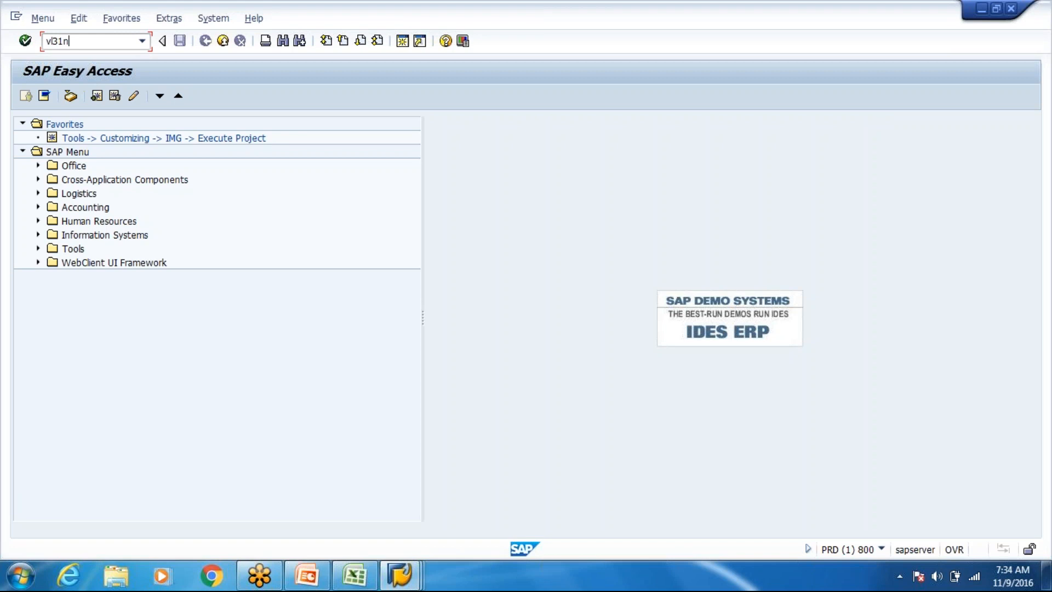
key("Return")
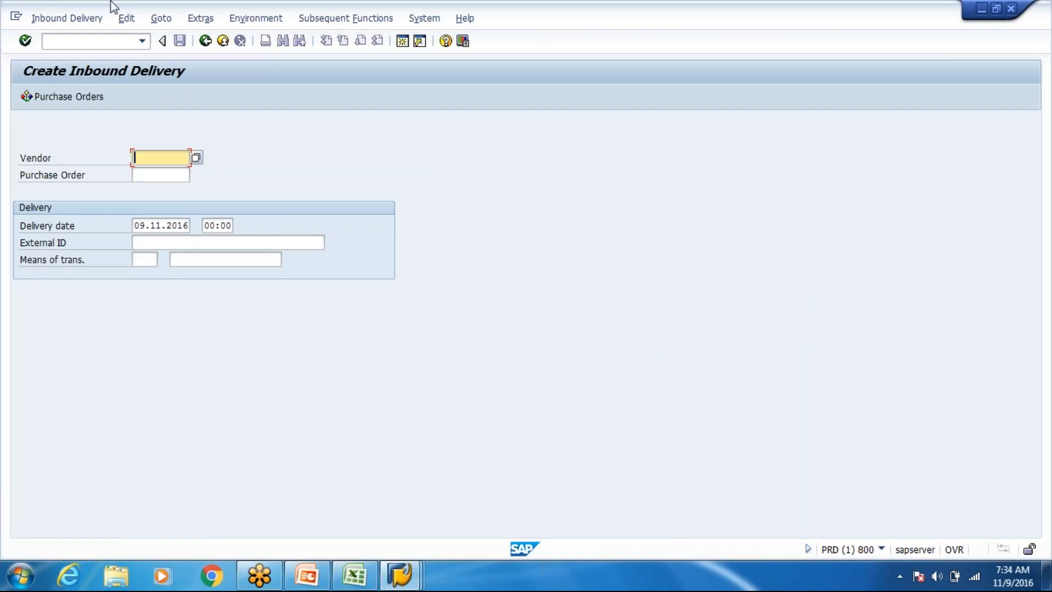
key("Tab")
key("Down")
key("Return")
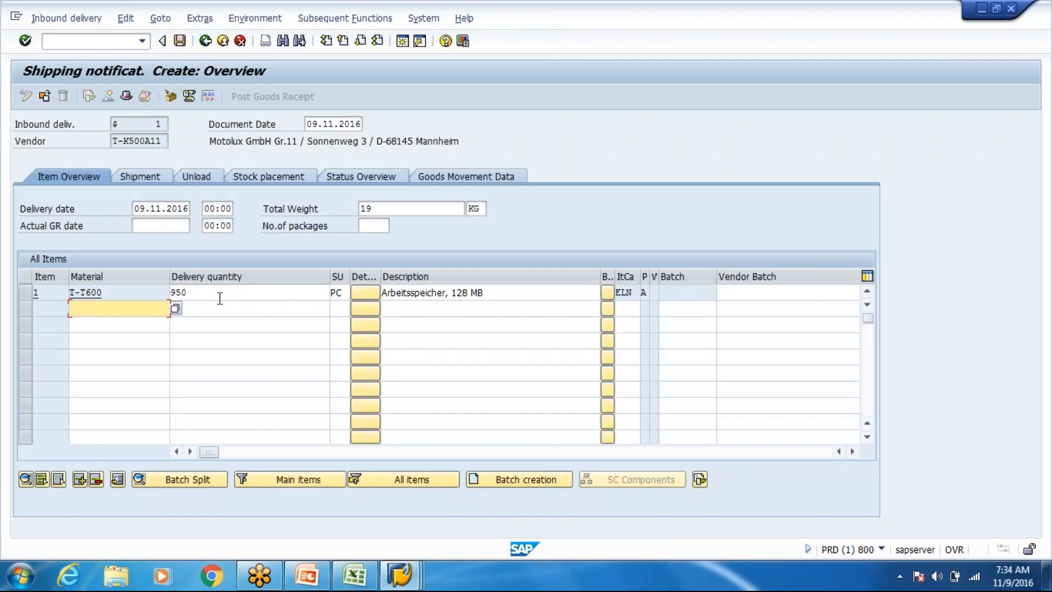
Set the delivery quantity of material T-T600 to 50 PC.
left_click(218, 291)
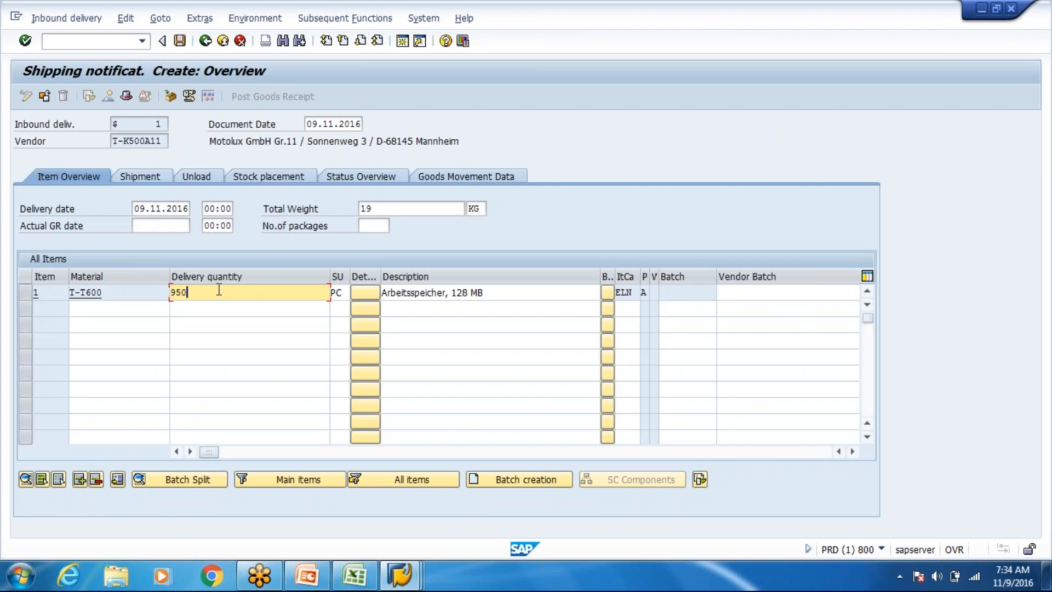
key("BackSpace")
key("BackSpace")
key("BackSpace")
key("Down")
key("Down")
key("Down")
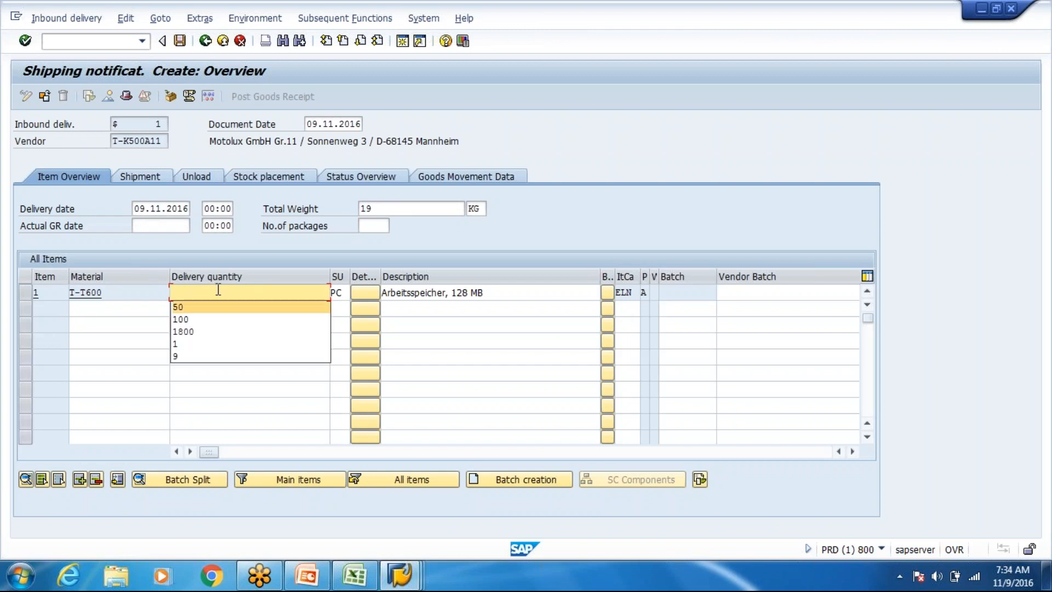
key("Up")
key("Up")
key("Up")
key("Return")
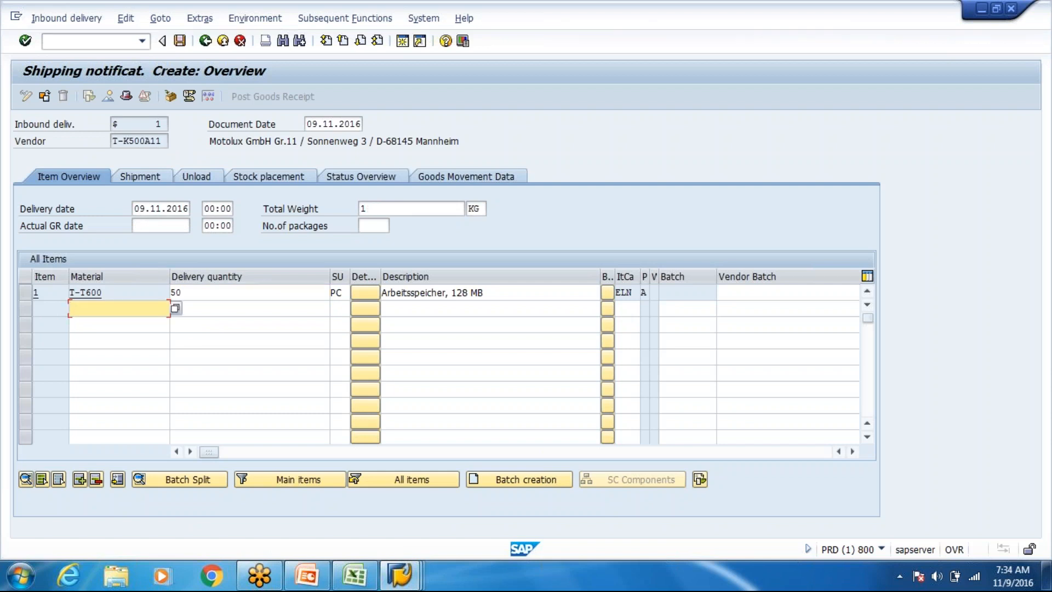
Assign storage location 1000 to the T-T600 item in the delivery's stock placement data.
left_click(271, 172)
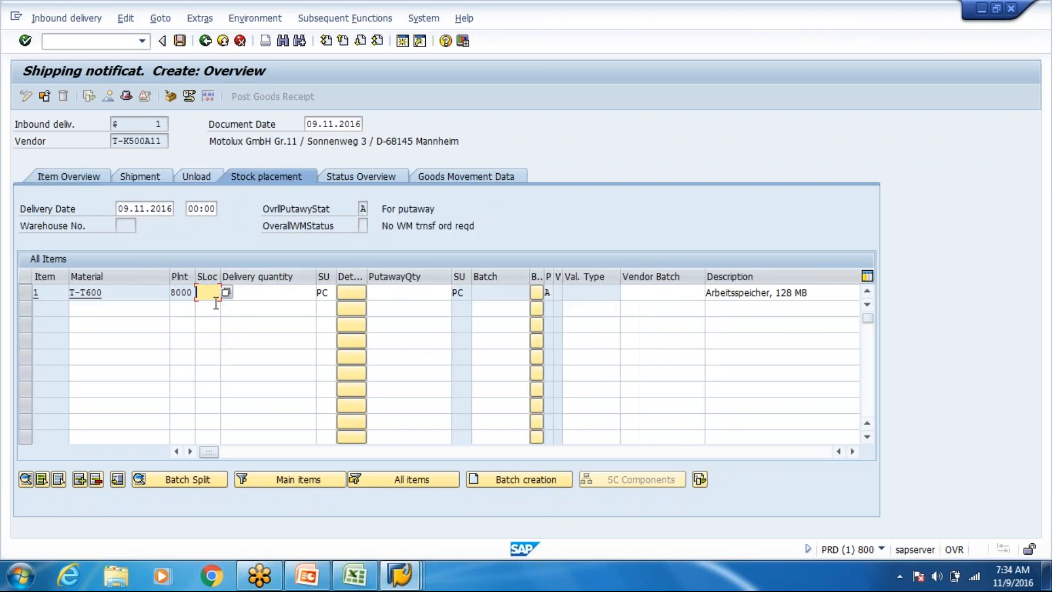
type("1000")
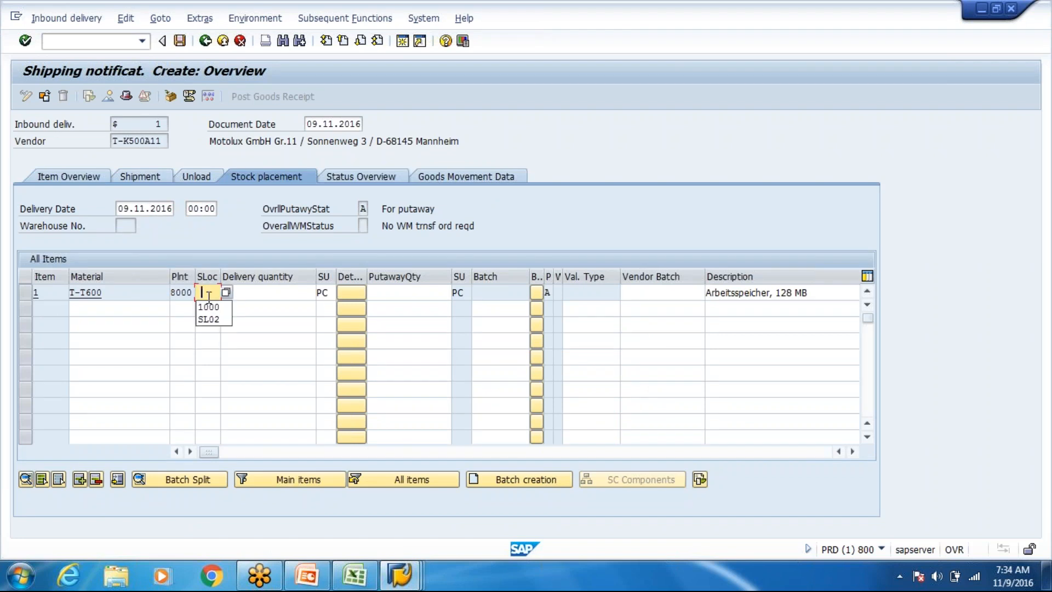
key("Tab")
type("50")
key("Return")
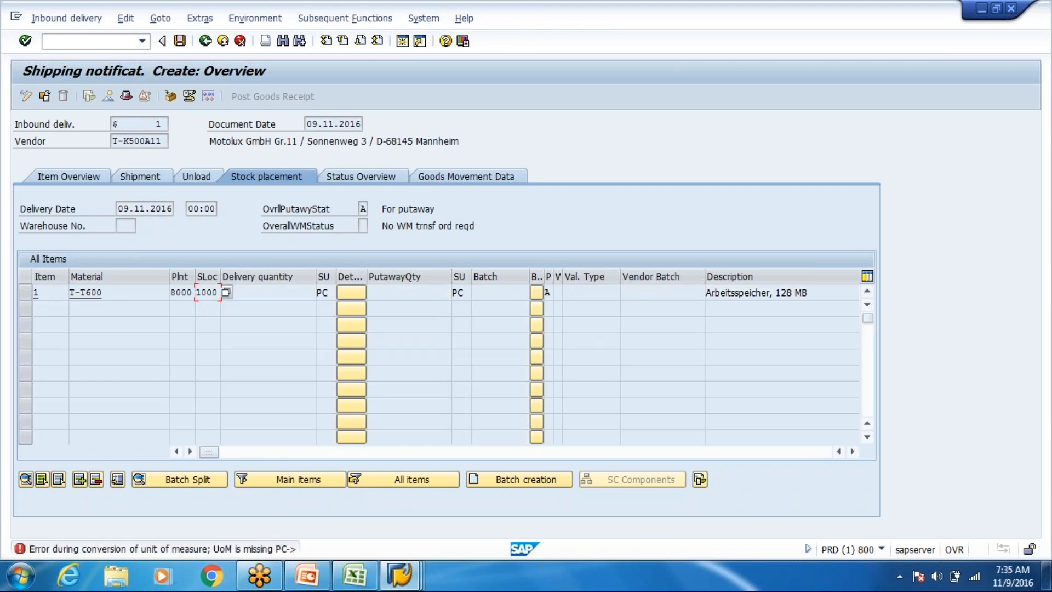
key("Return")
Delete the empty second item from the inbound delivery and save the delivery.
left_click(25, 308)
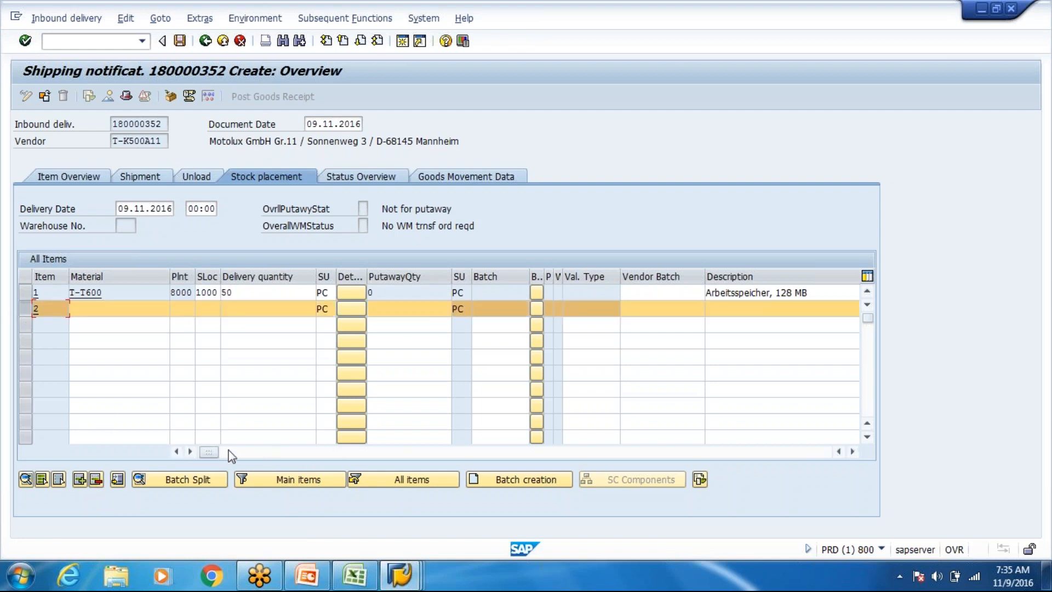
left_click(97, 480)
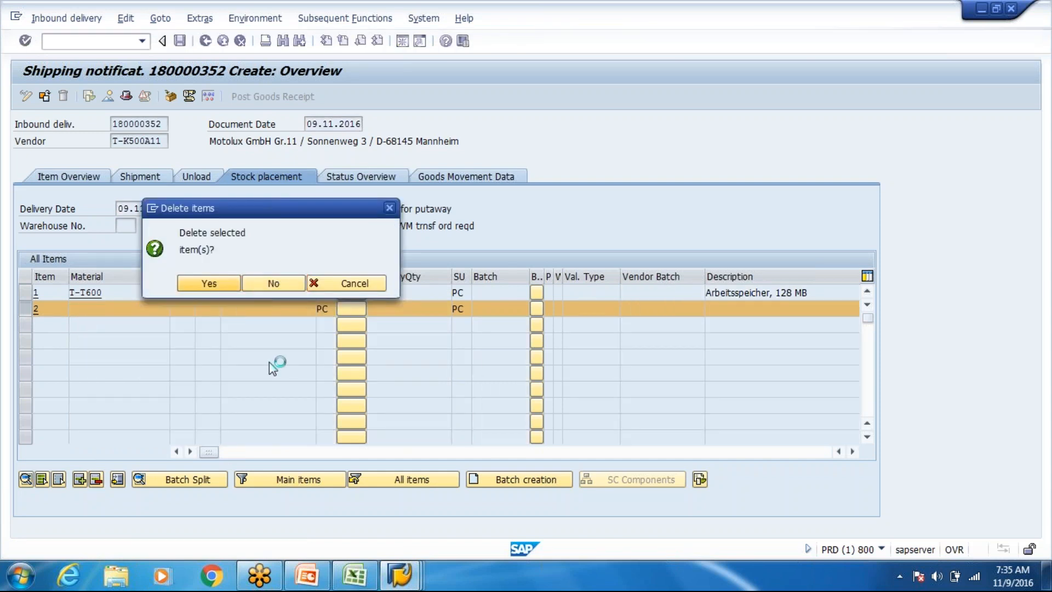
key("Return")
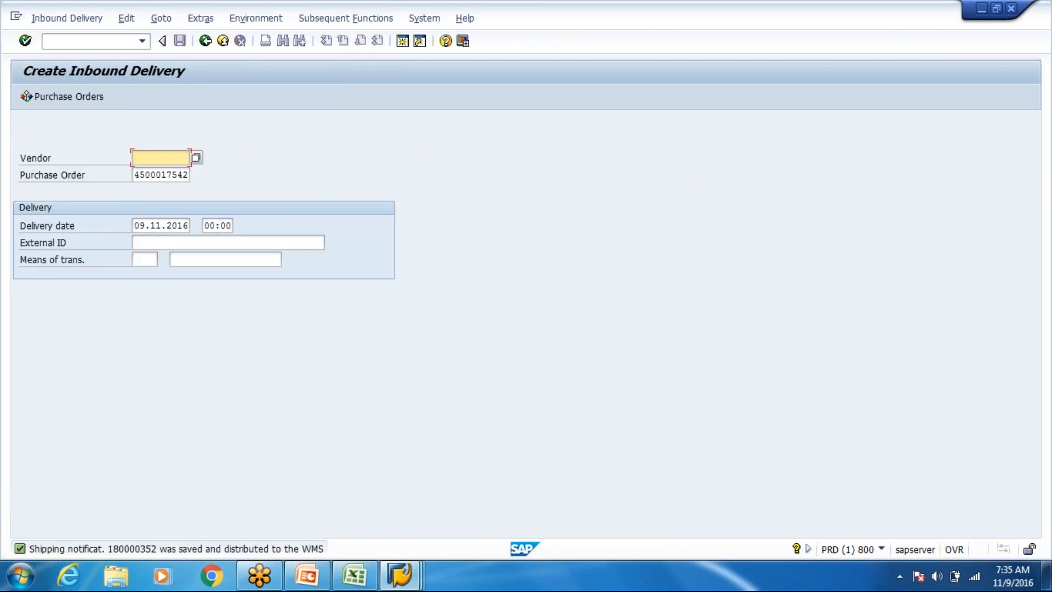
Look up the saved inbound delivery's number in display mode and switch to the Maintain Inbound Delivery window for warehouse WH80.
left_click(61, 20)
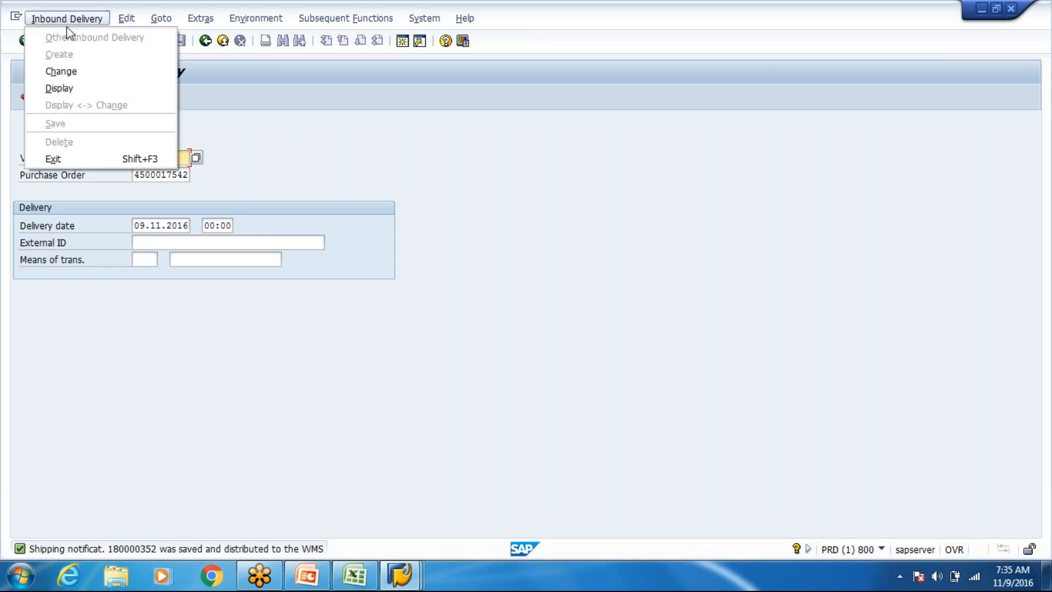
left_click(74, 86)
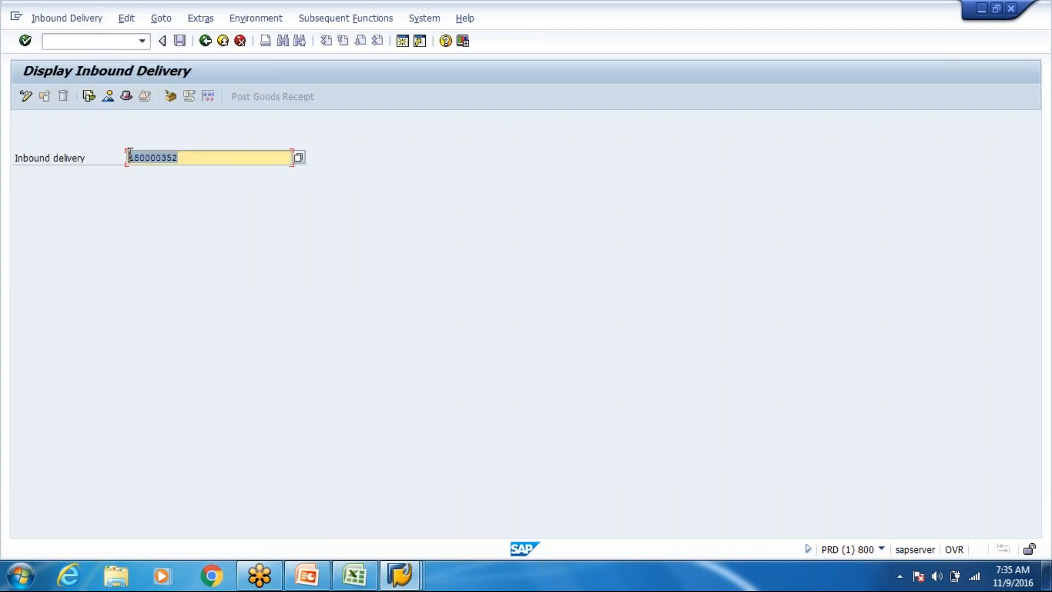
left_click(403, 585)
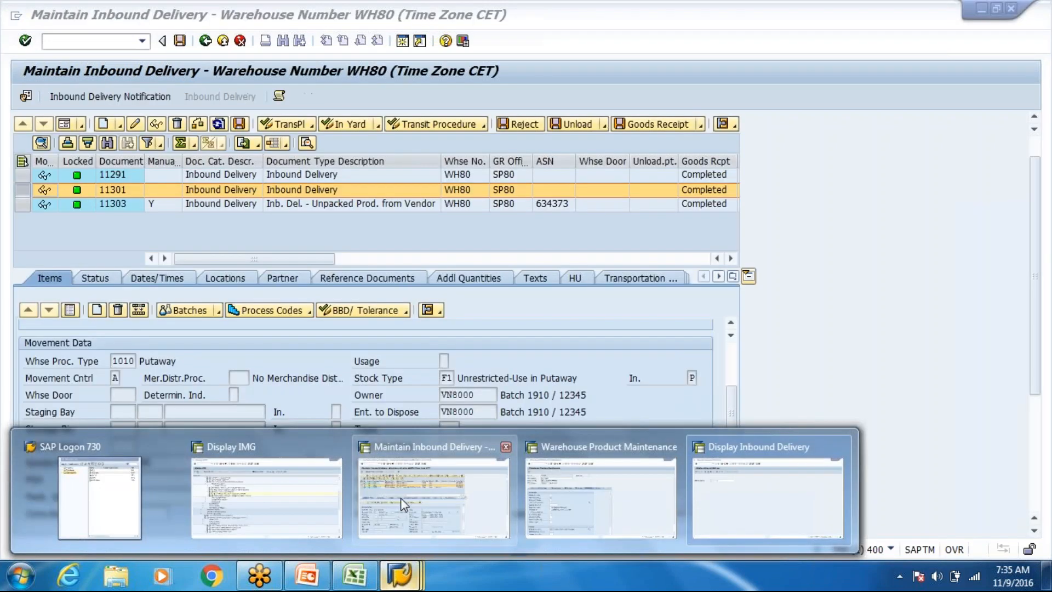
left_click(400, 497)
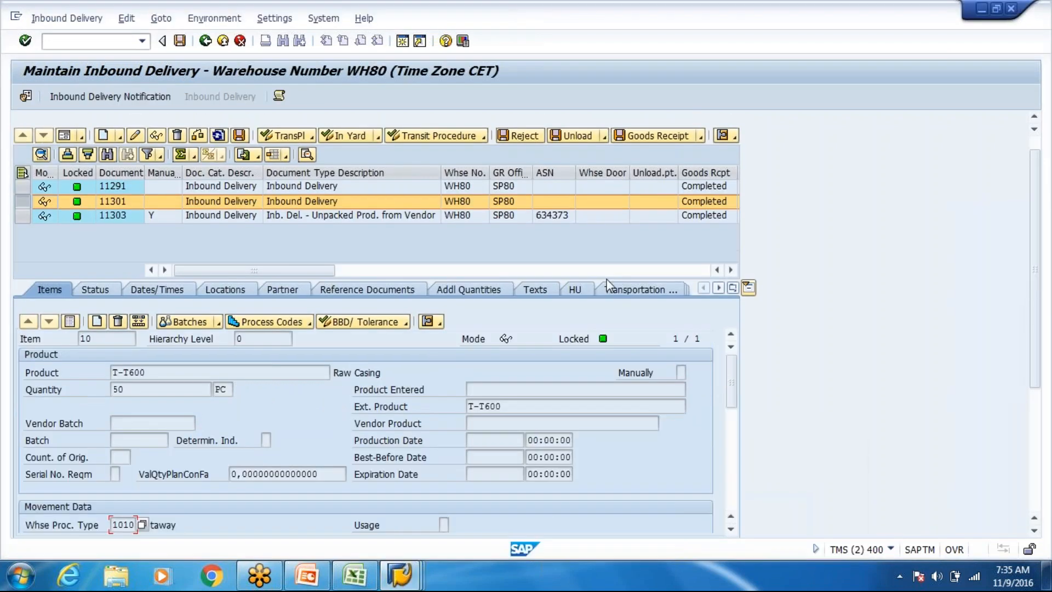
Find the inbound delivery by its ERP document number 180000352 and post and save its goods receipt.
scroll(607, 285, "up", 1)
left_click(448, 123)
left_click(384, 162)
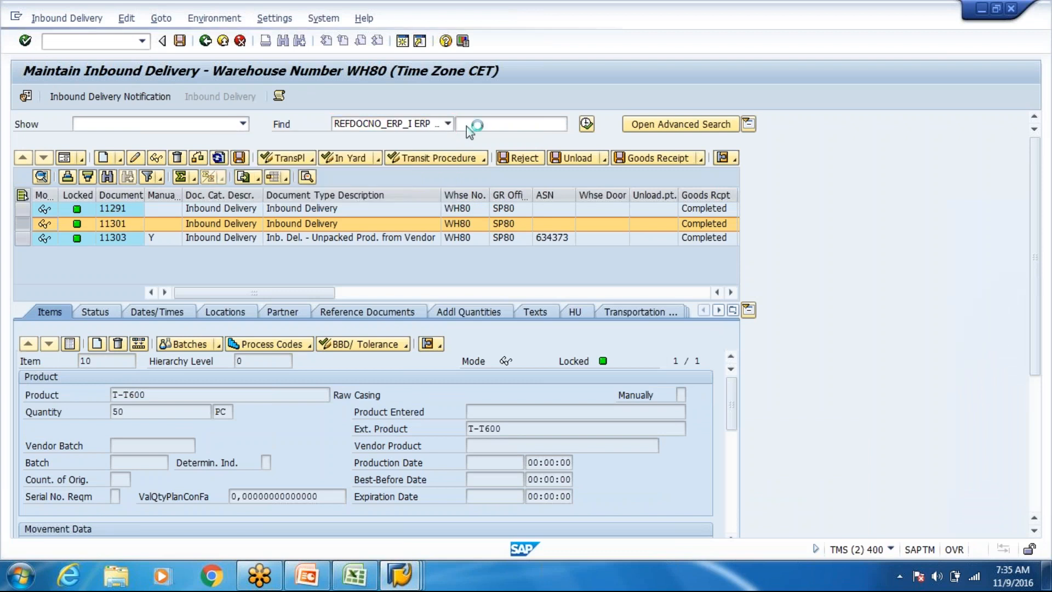
left_click(475, 126)
type("180000352")
left_click(531, 128)
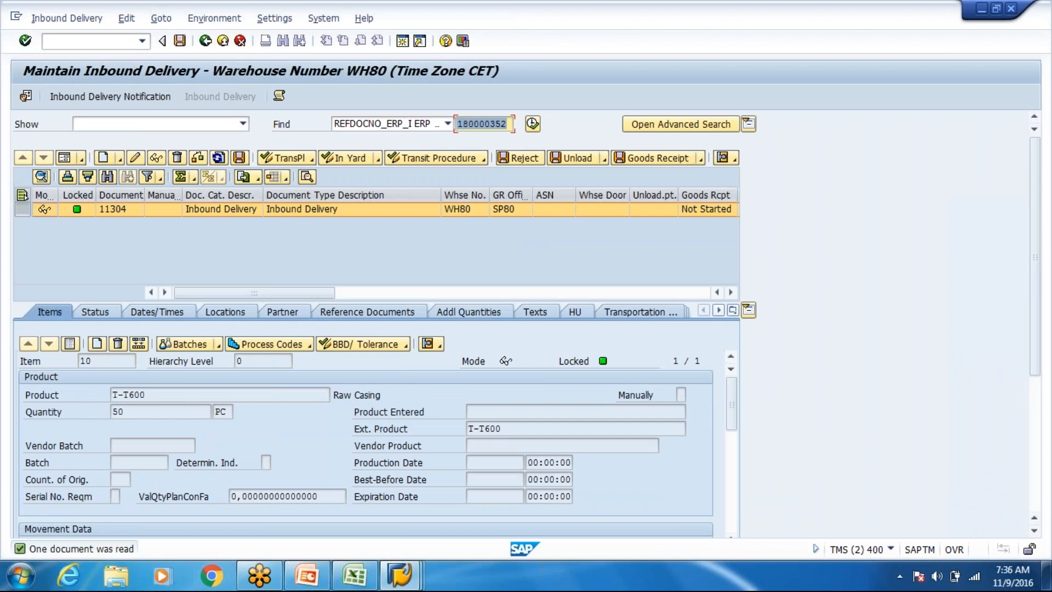
left_click(653, 159)
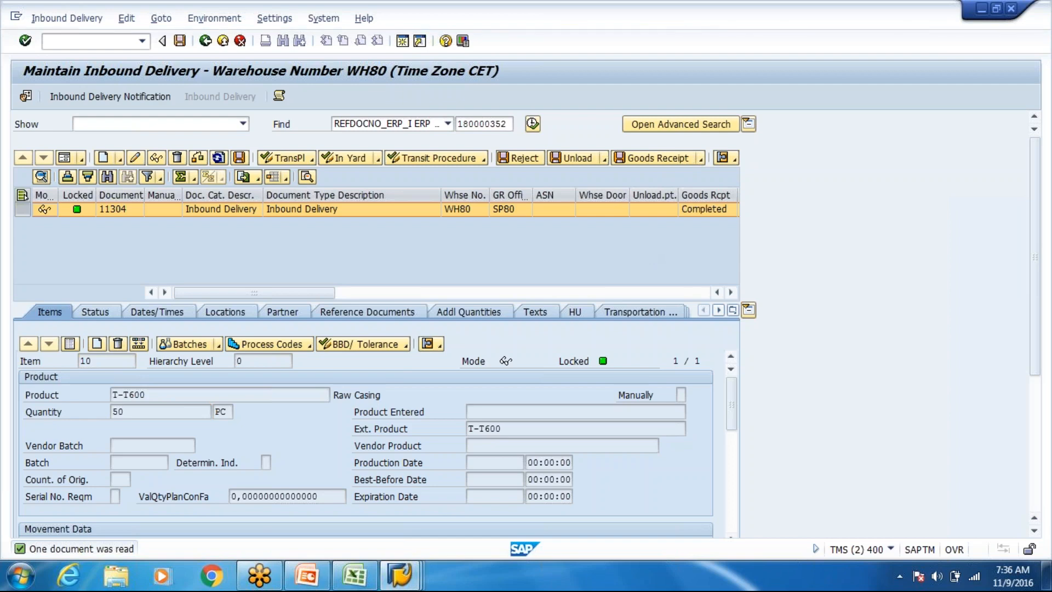
Check the follow-on warehouse task creation for the received delivery, return to the delivery, and display its warehouse tasks.
left_click(67, 18)
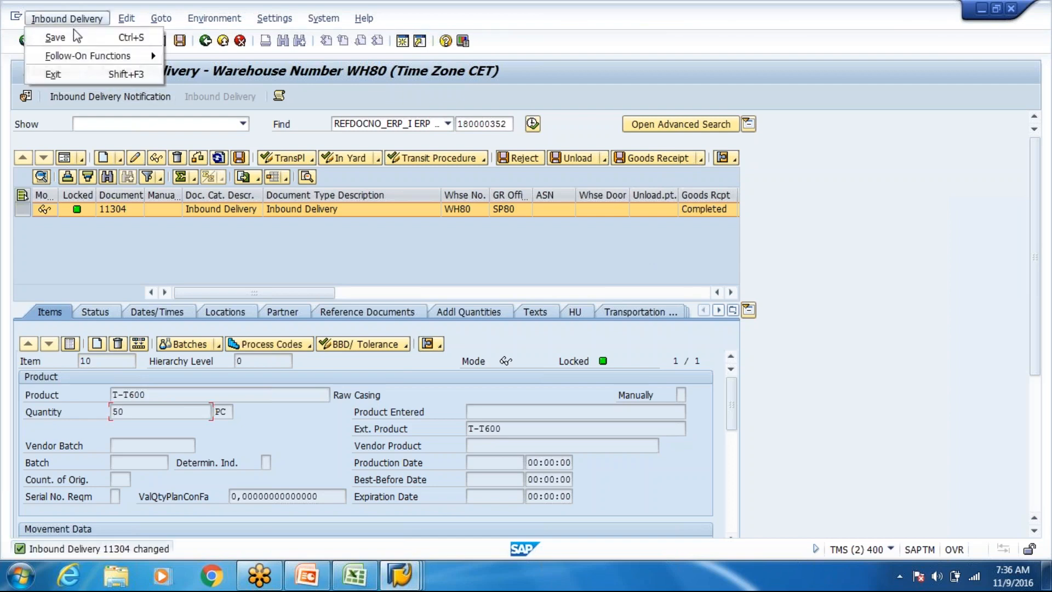
mouse_move(85, 56)
left_click(189, 56)
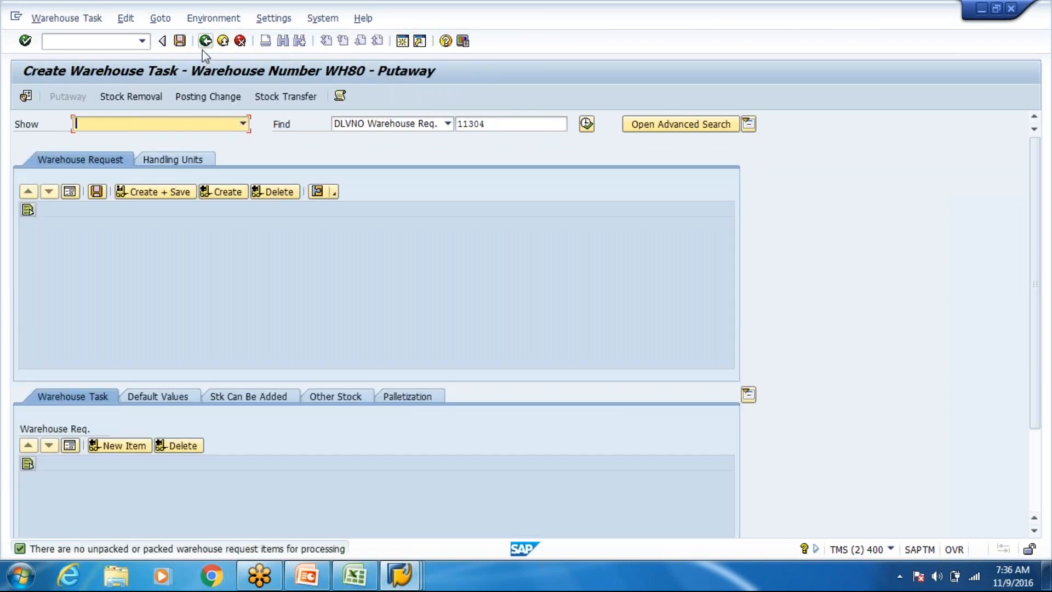
left_click(205, 45)
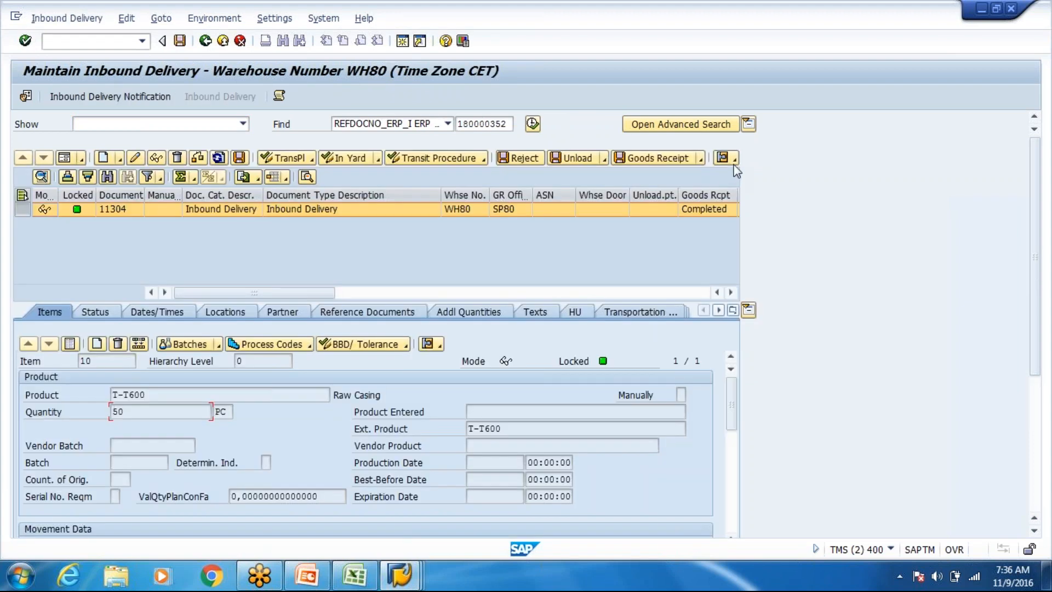
left_click(735, 159)
left_click(786, 177)
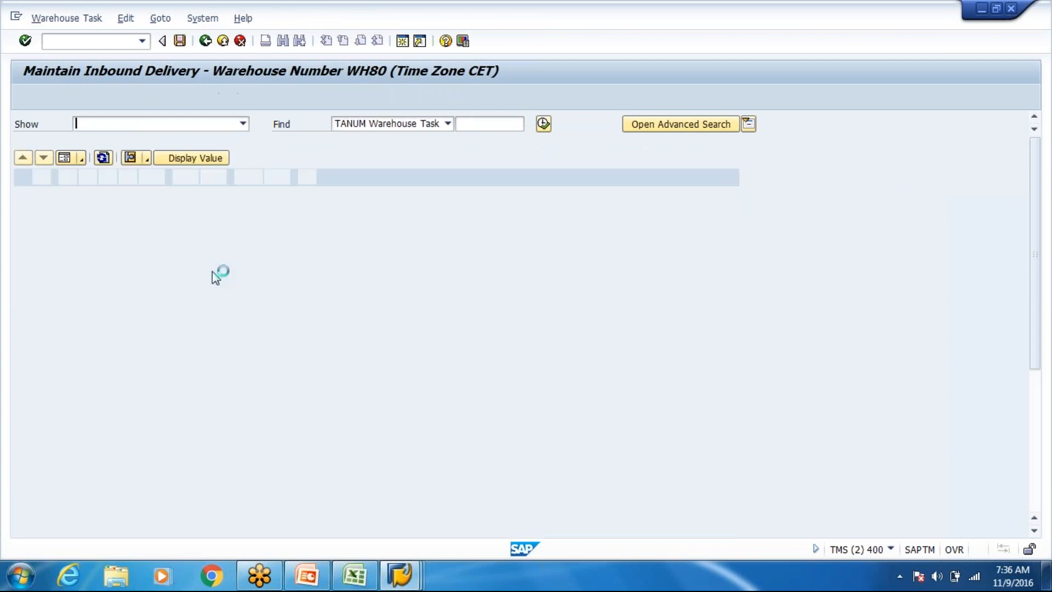
Examine the destination storage types and bins of the inbound delivery's warehouse tasks.
scroll(152, 268, "right", 5)
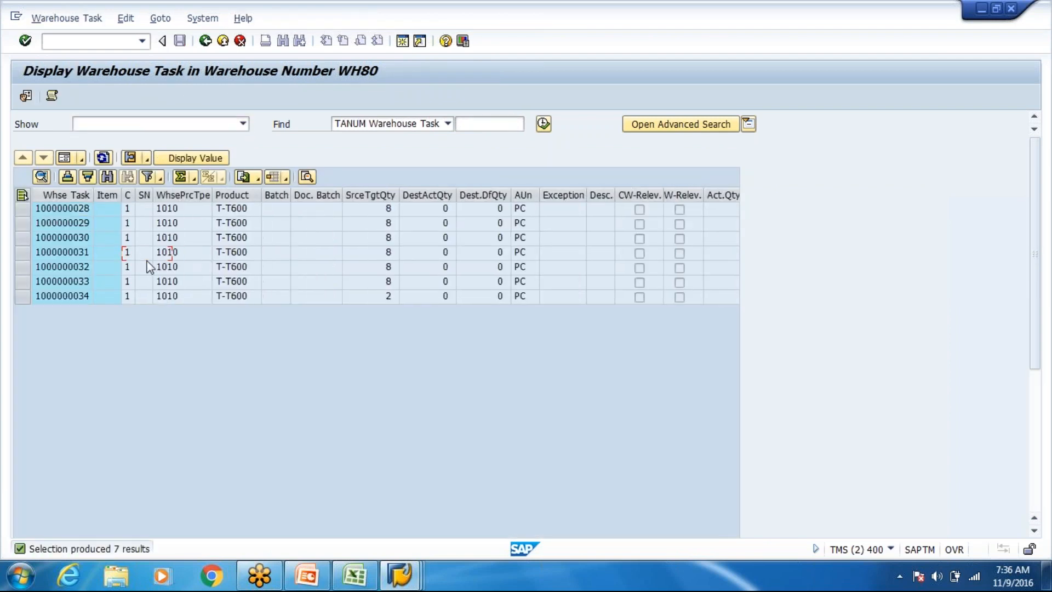
scroll(151, 267, "right", 4)
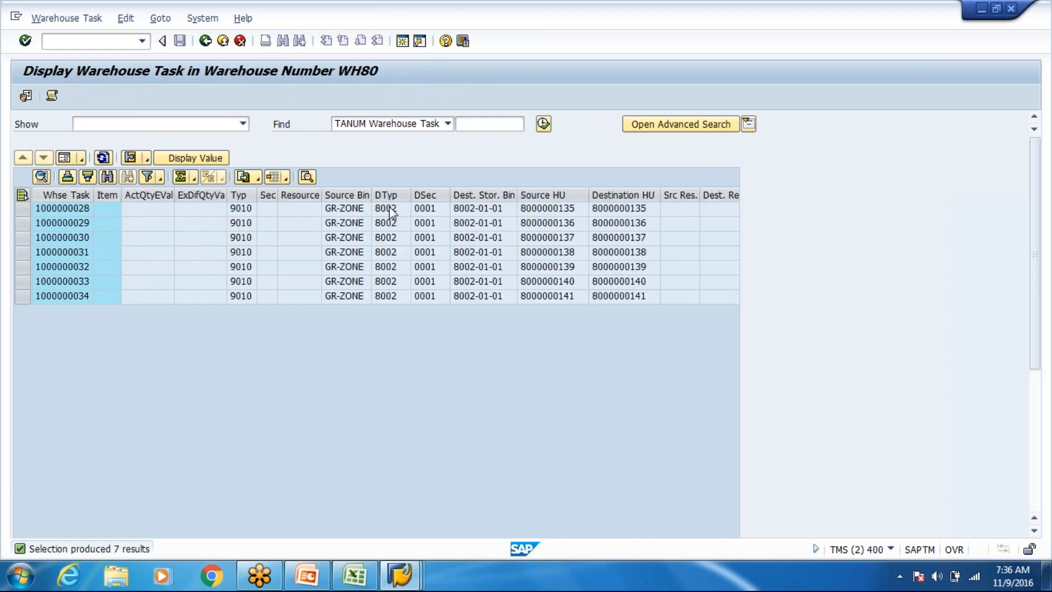
left_click_drag(390, 211, 391, 313)
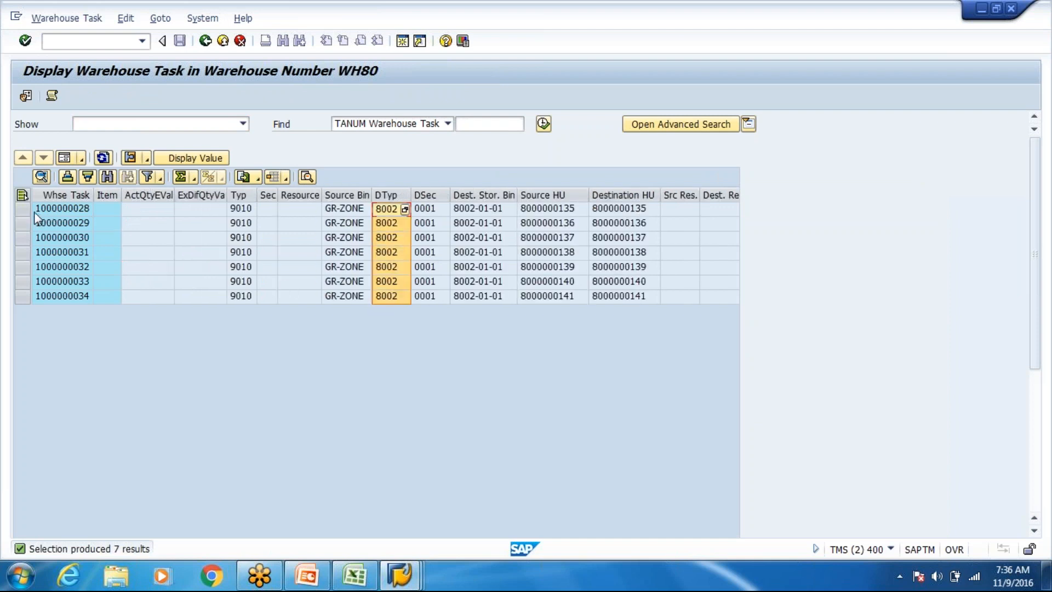
Select all of the delivery's warehouse tasks, take them into warehouse task confirmation, cancel them and save.
left_click(23, 195)
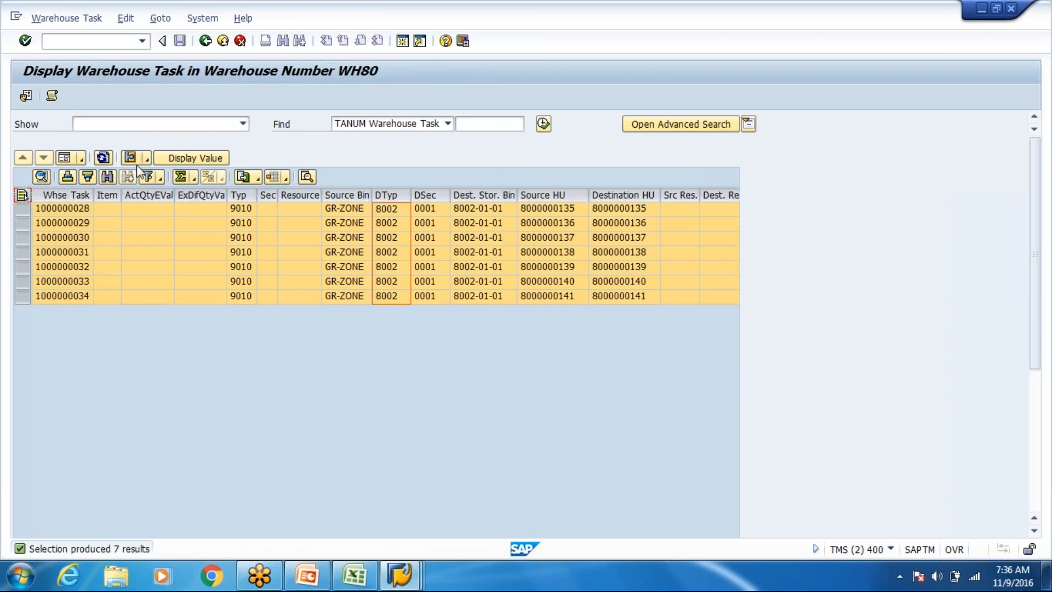
left_click(131, 158)
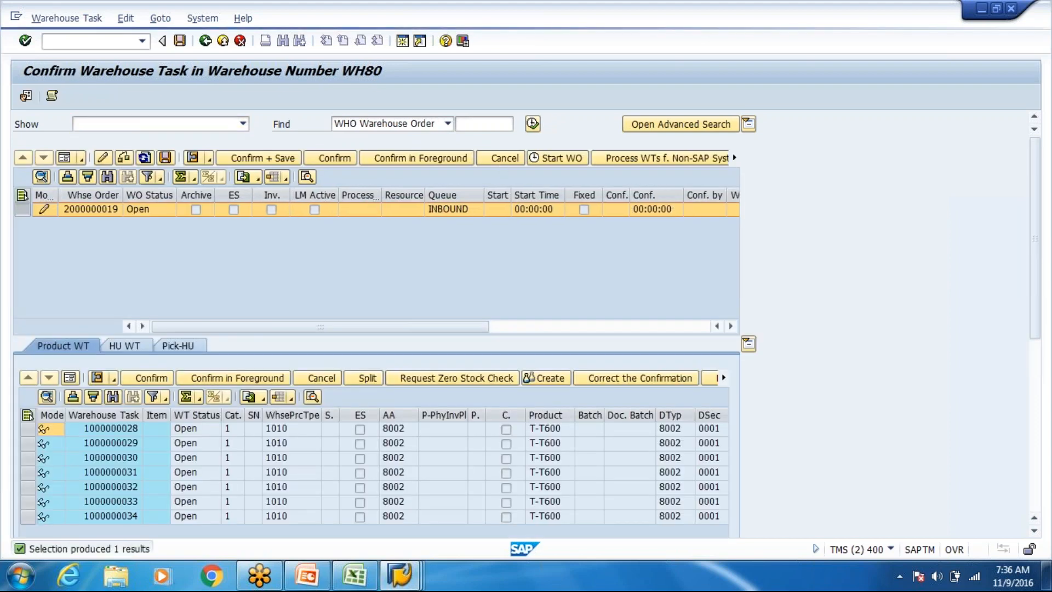
left_click(179, 41)
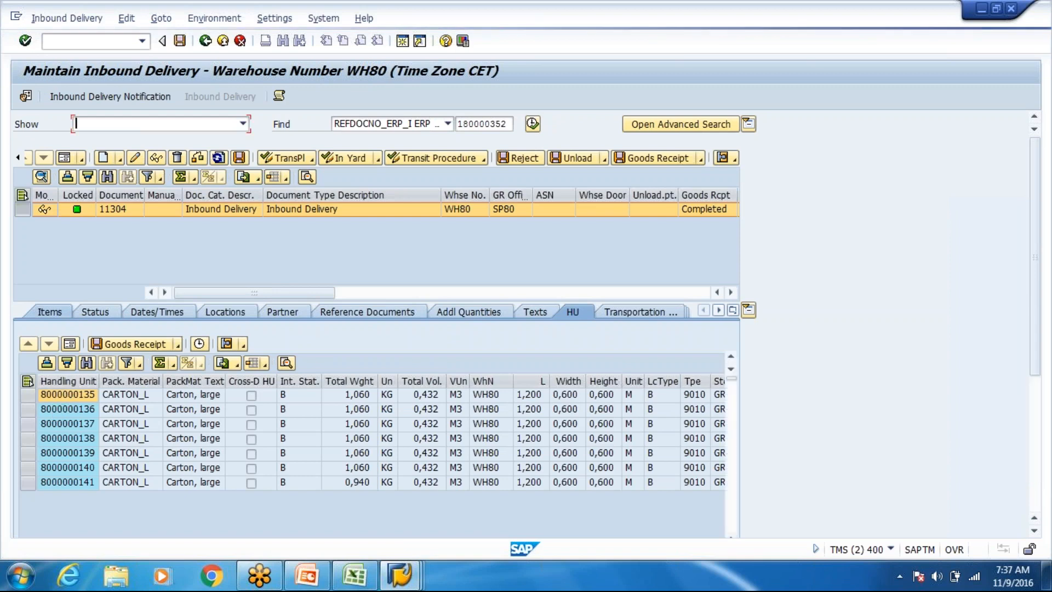
Check the delivery item's movement data and the follow-on warehouse task creation, and display the delivery's PPF actions.
left_click(159, 418)
scroll(159, 418, "down", 5)
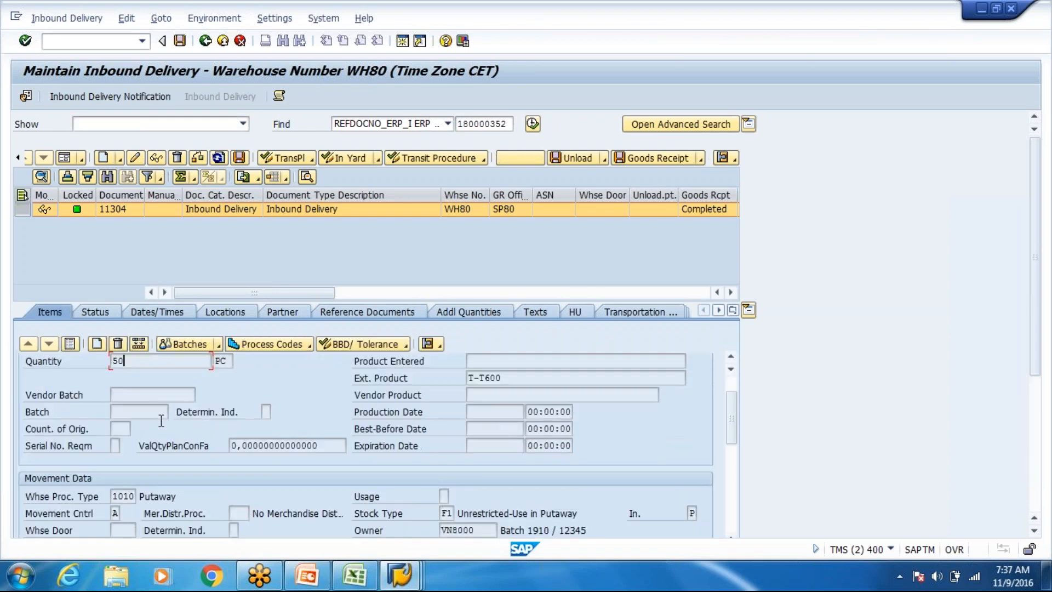
left_click(78, 20)
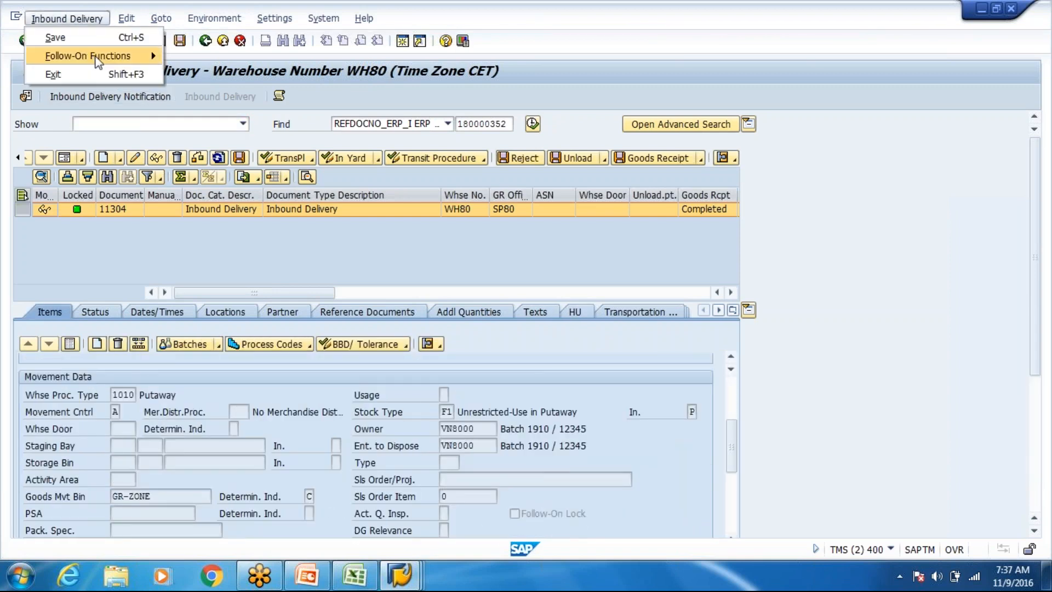
left_click(198, 56)
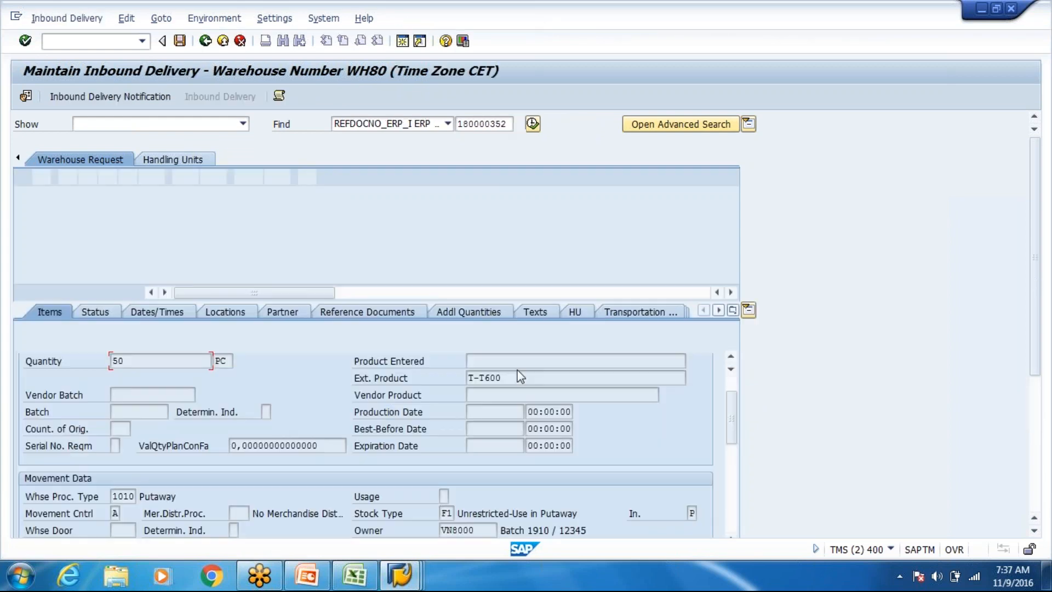
left_click(733, 312)
left_click(768, 516)
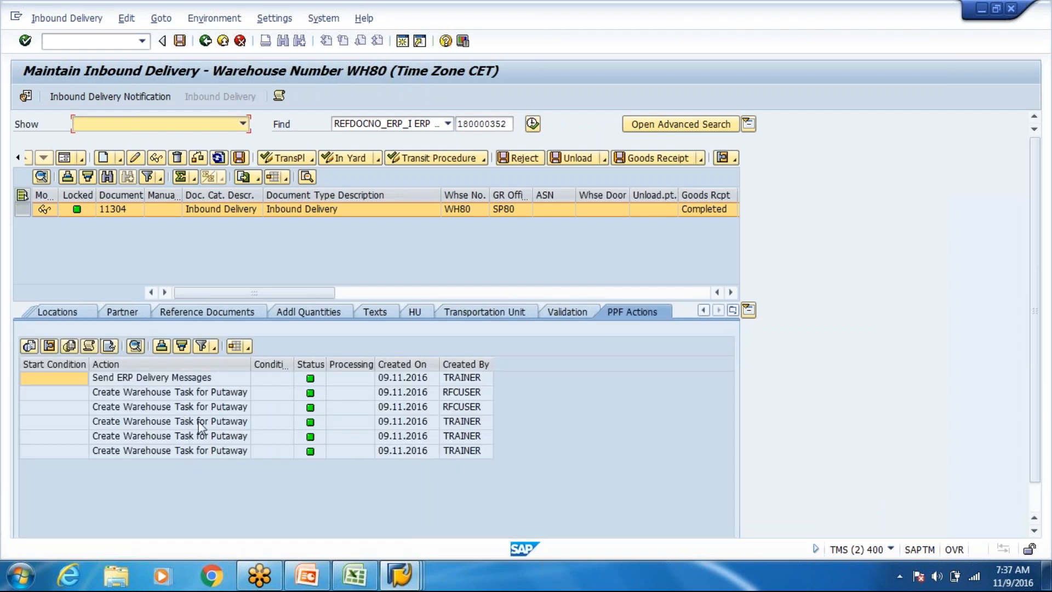
left_click(735, 160)
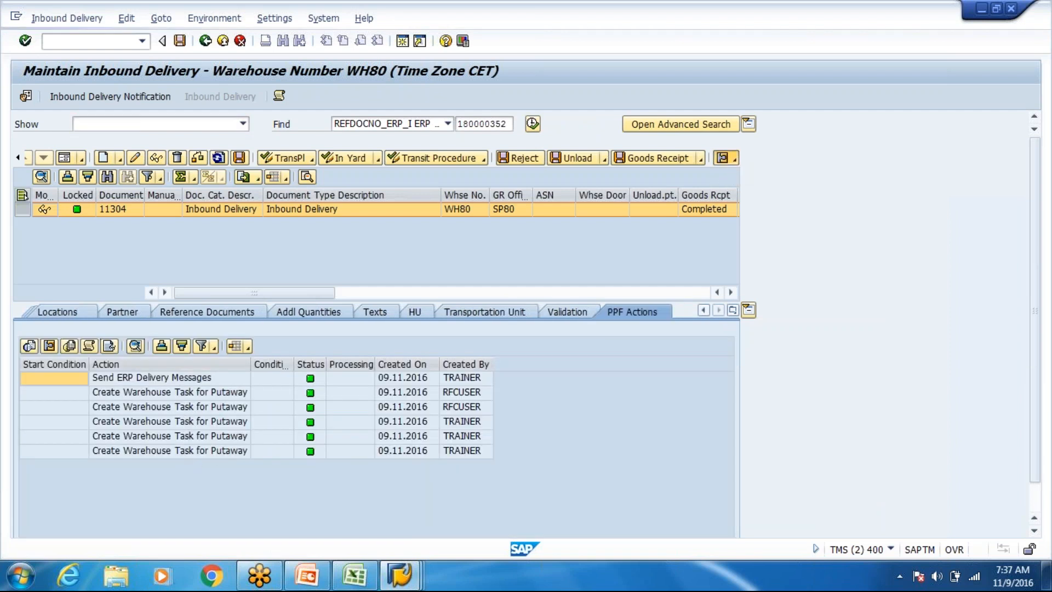
left_click(753, 178)
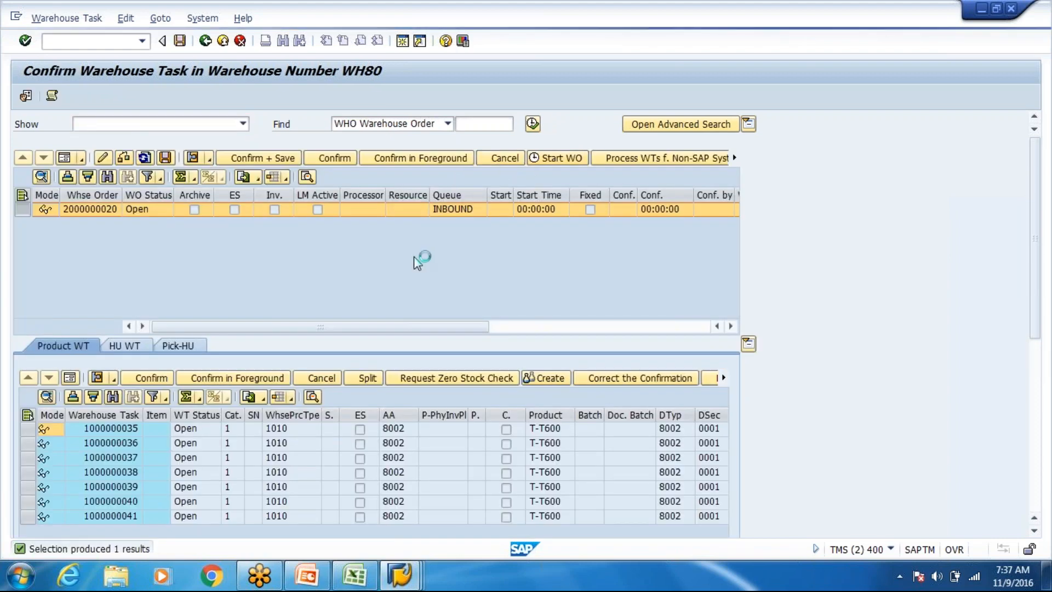
left_click(206, 45)
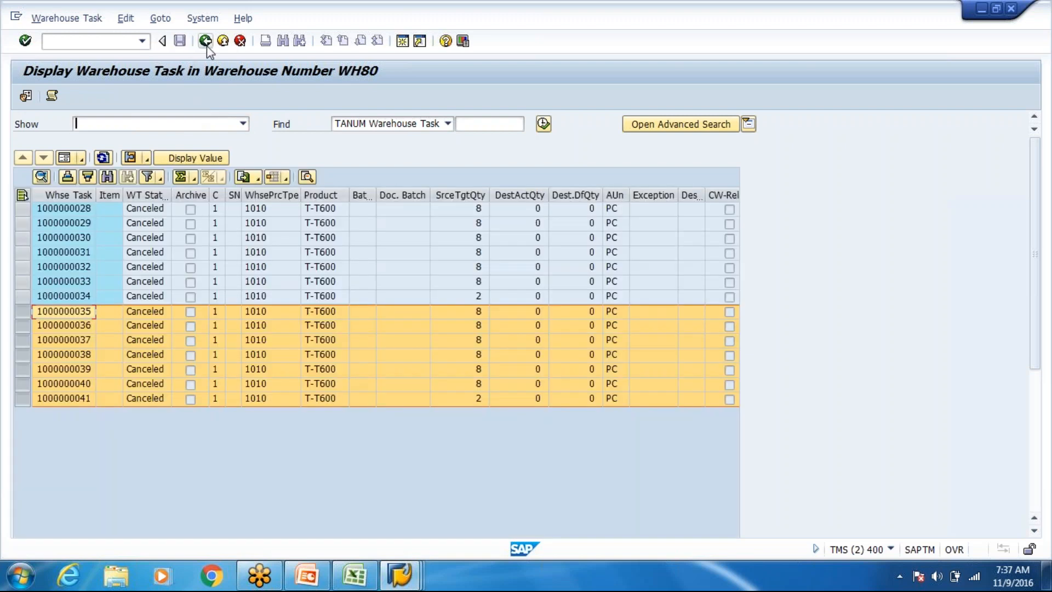
left_click(206, 42)
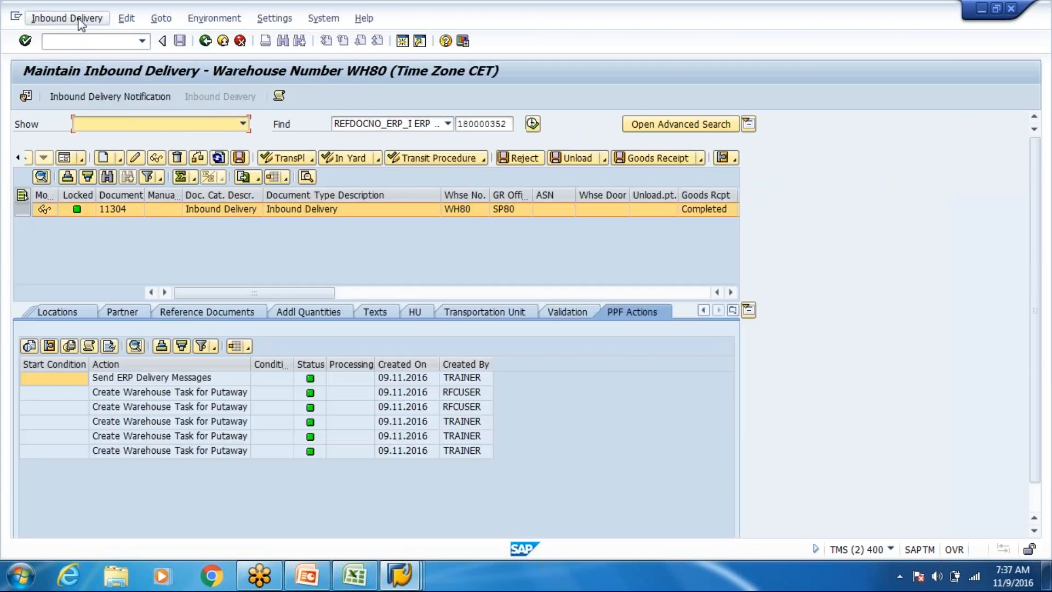
Check the follow-on putaway warehouse task creation for the delivery again and return to the inbound delivery.
left_click(77, 20)
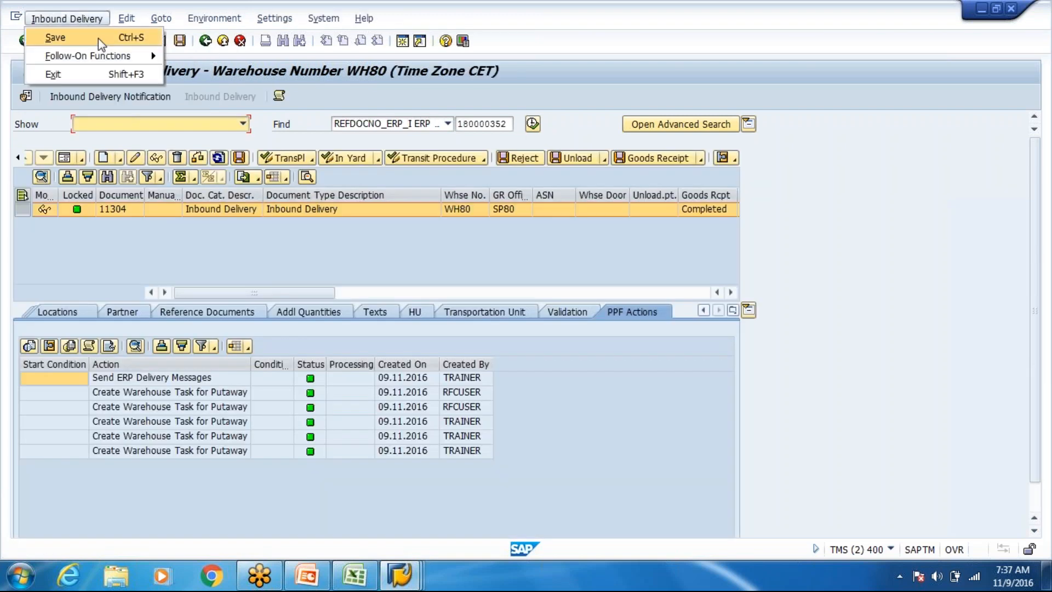
mouse_move(125, 55)
left_click(214, 53)
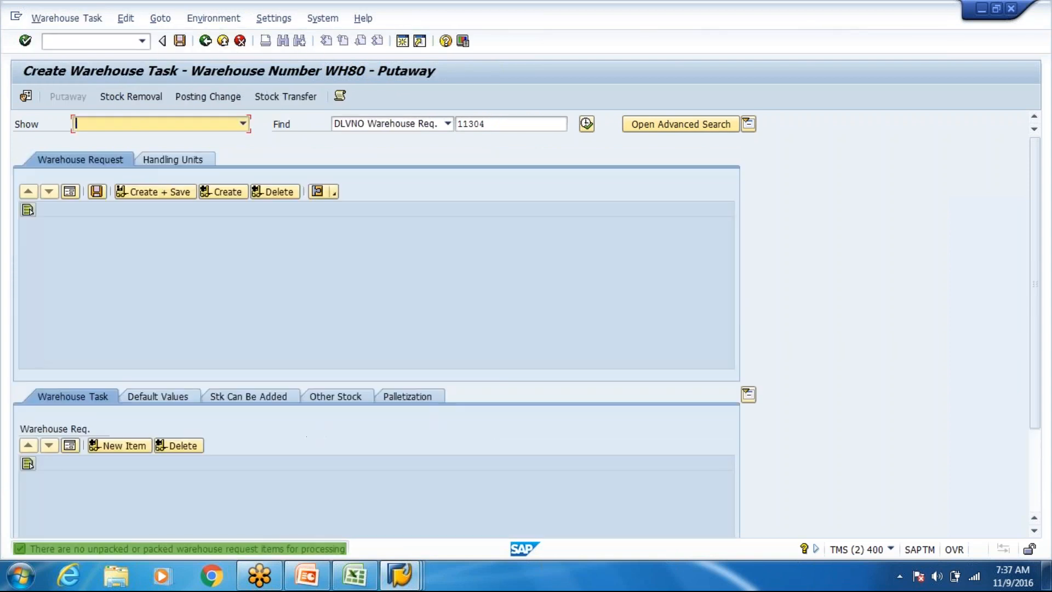
left_click(204, 43)
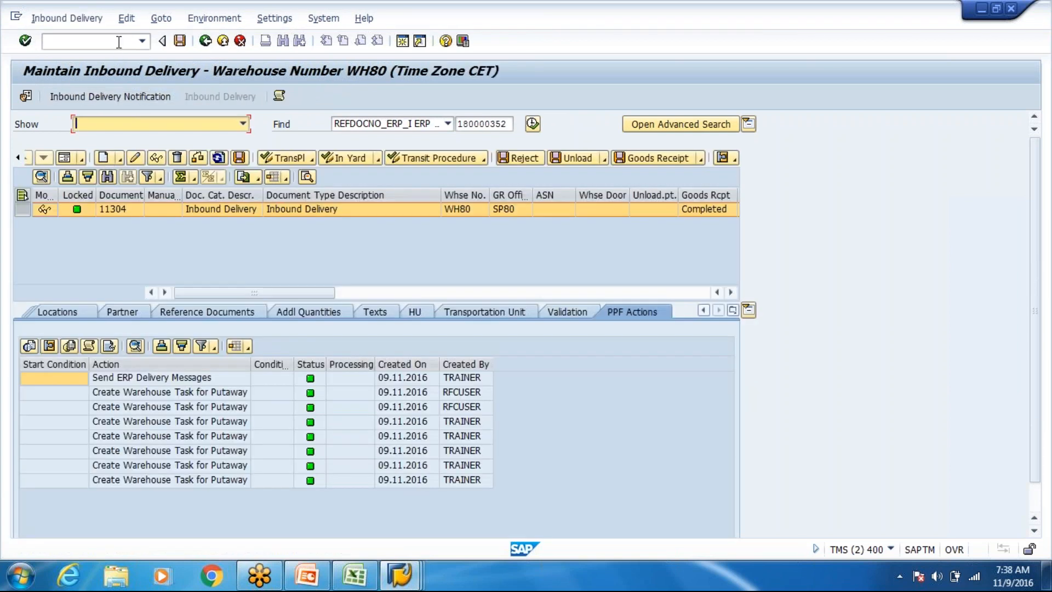
Open General Condition Maintenance in a new session for application DPP and maintenance group DLVW.
left_click(119, 42)
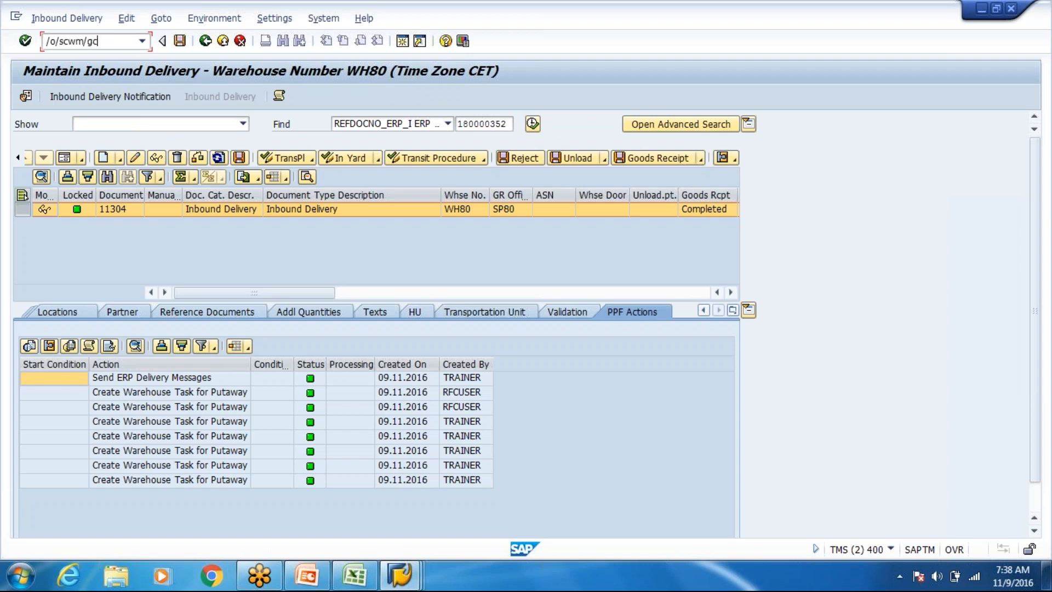
left_click(118, 43)
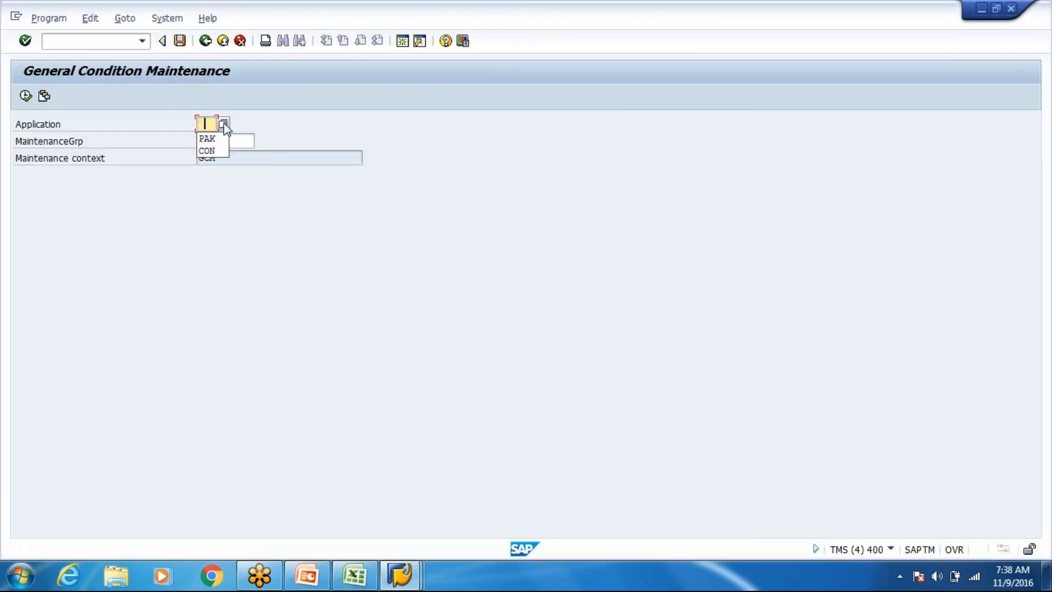
left_click(224, 123)
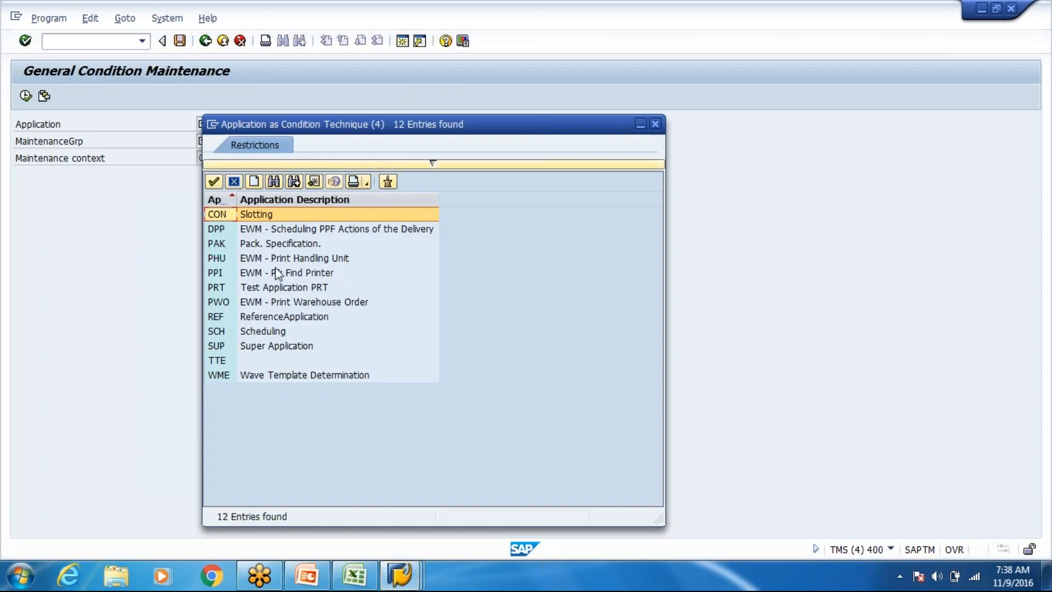
left_click(273, 305)
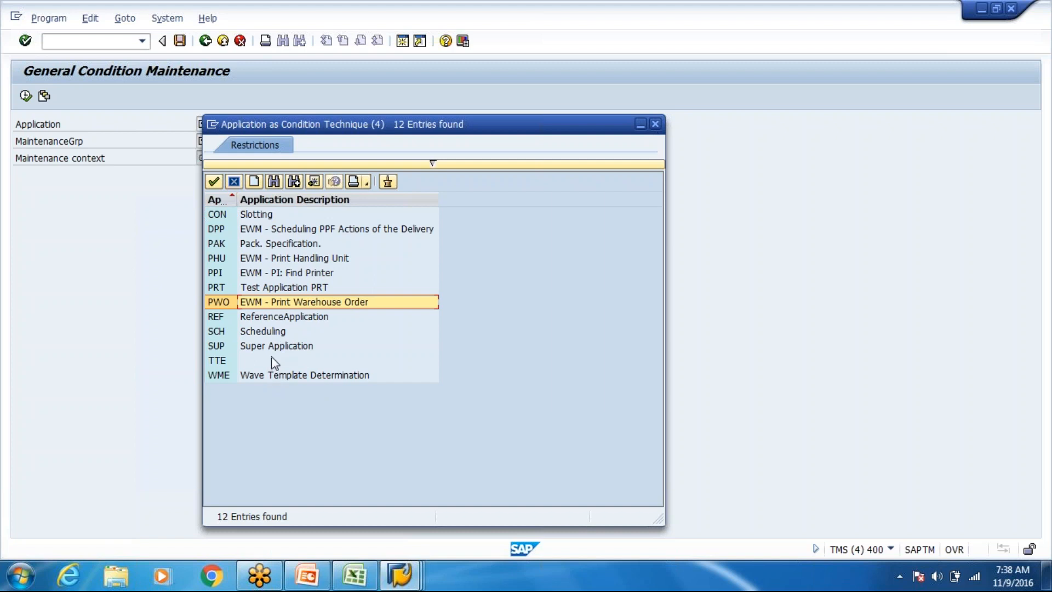
double_click(301, 233)
left_click(250, 141)
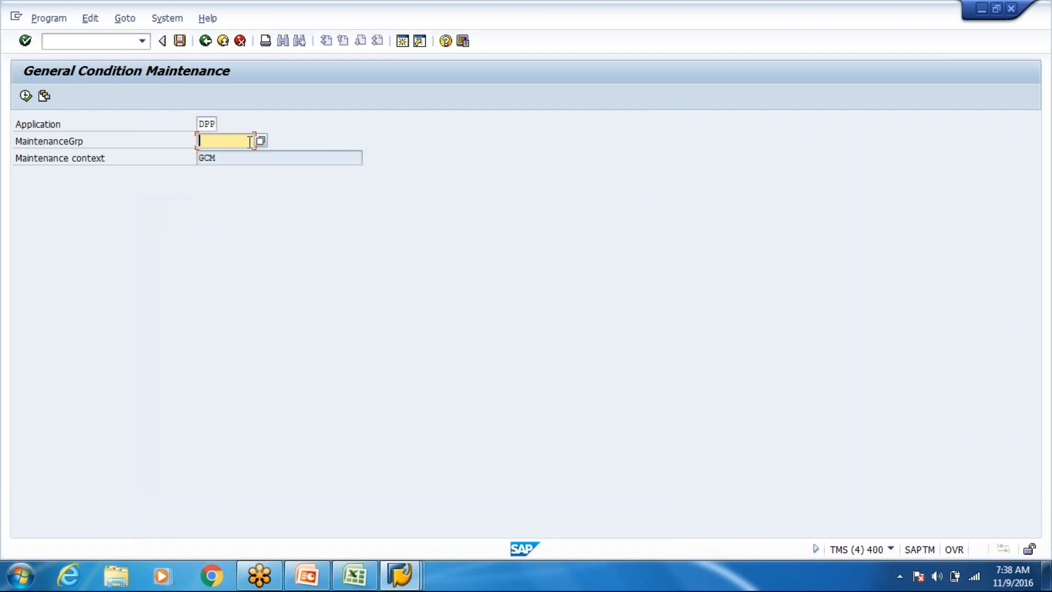
key("F4")
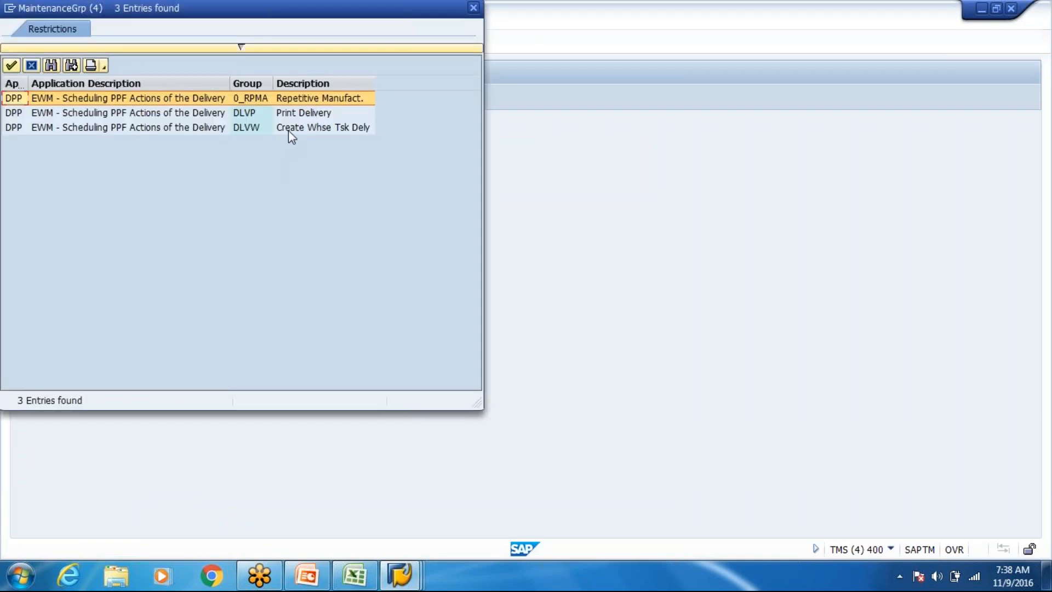
double_click(288, 130)
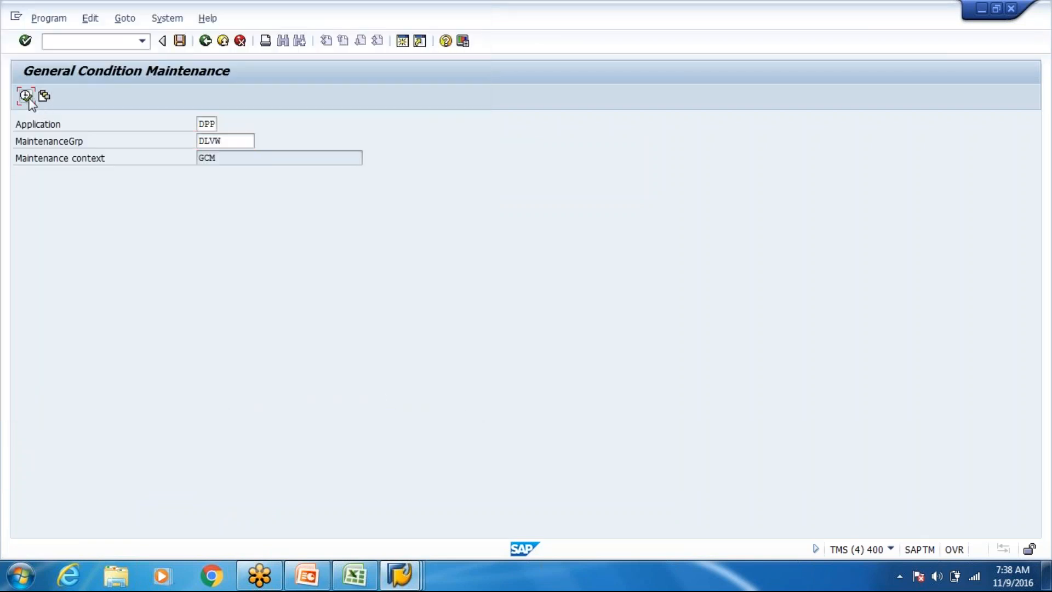
left_click(26, 96)
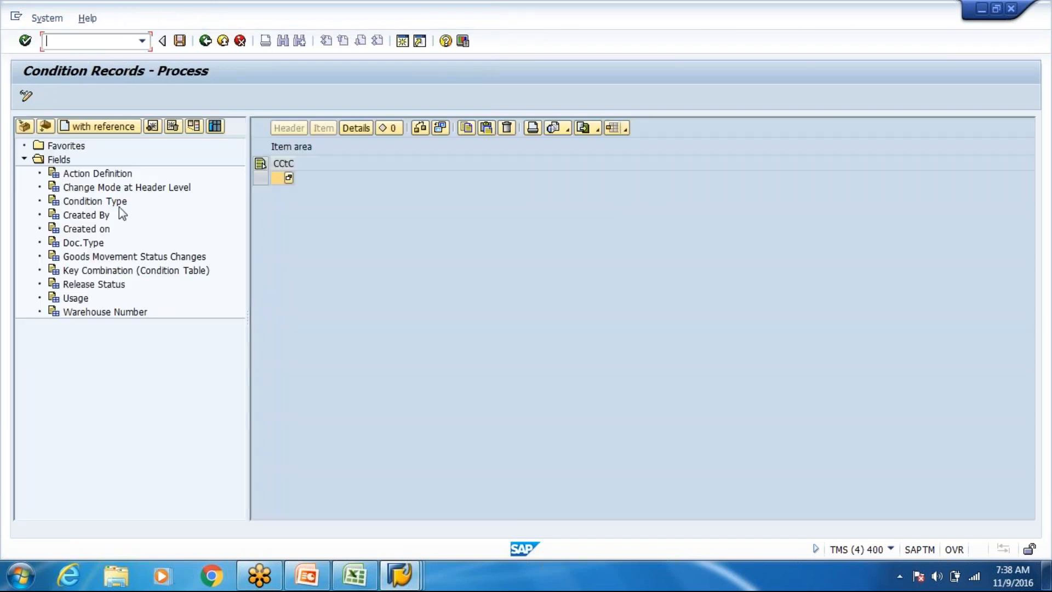
Select the existing condition records by condition type 0DWT, Create Whse Task.
left_click(113, 201)
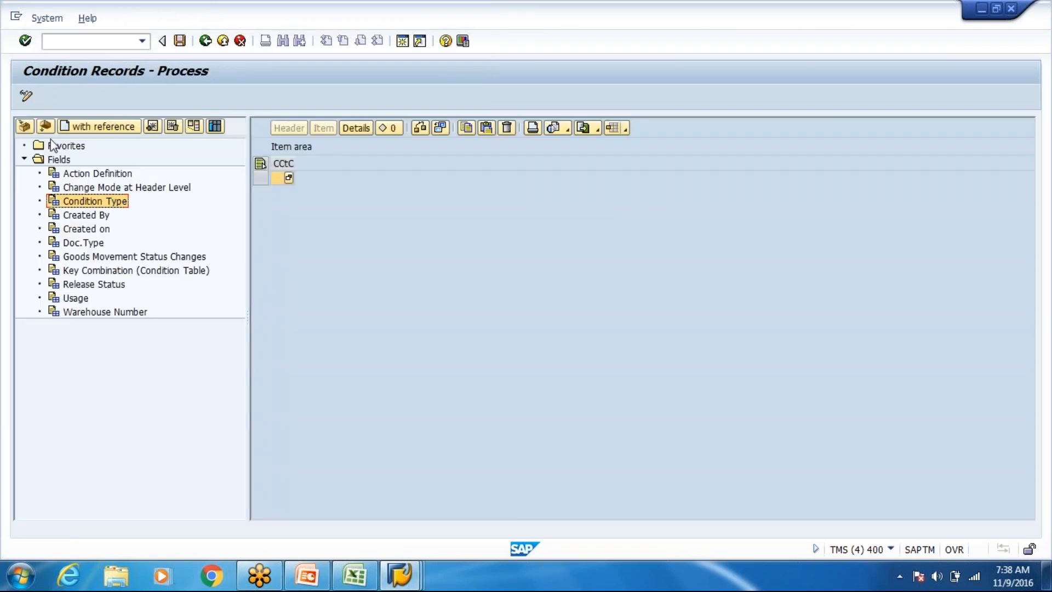
left_click(30, 124)
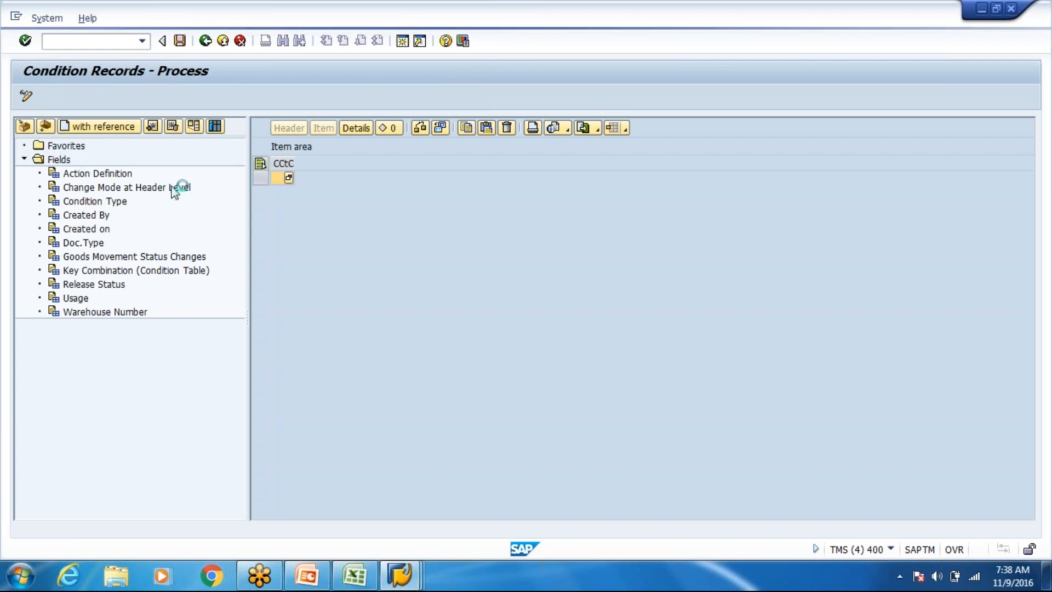
left_click(236, 183)
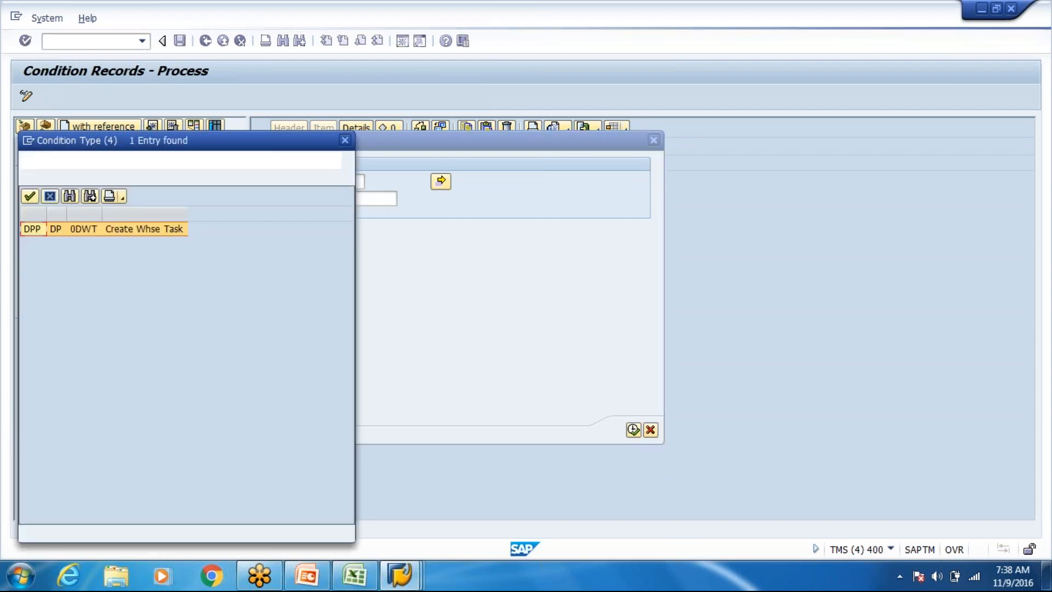
double_click(129, 231)
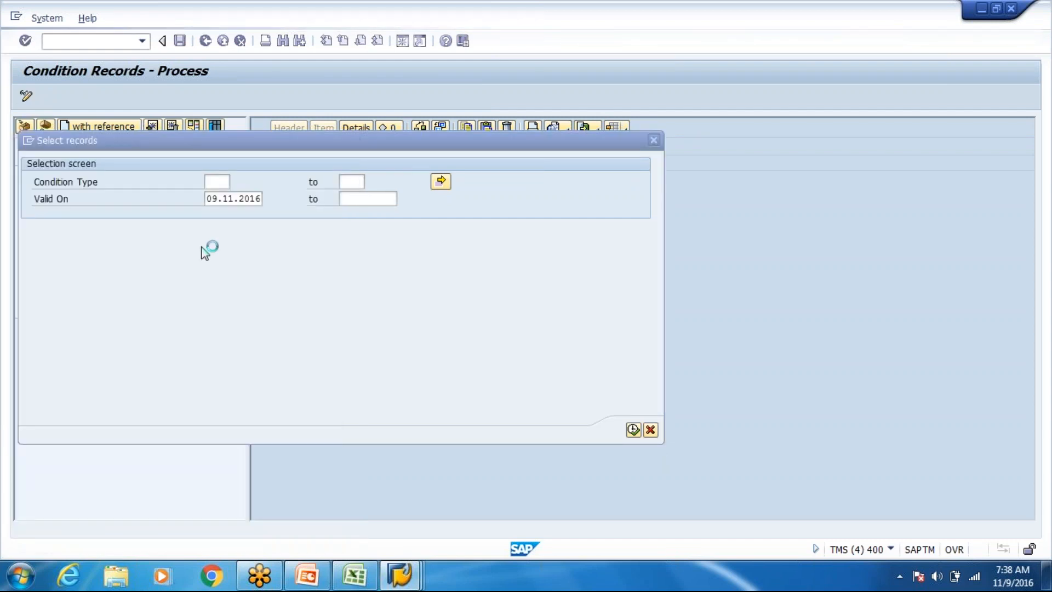
left_click(633, 430)
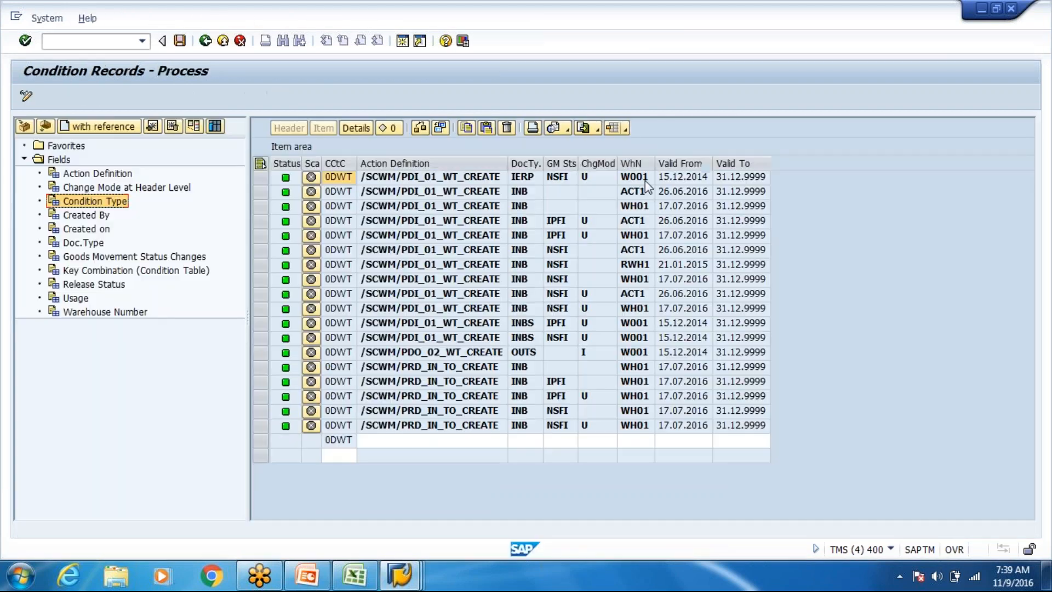
Review the warehouse numbers in the 0DWT condition records and switch back to the Maintain Inbound Delivery window.
left_click(644, 178)
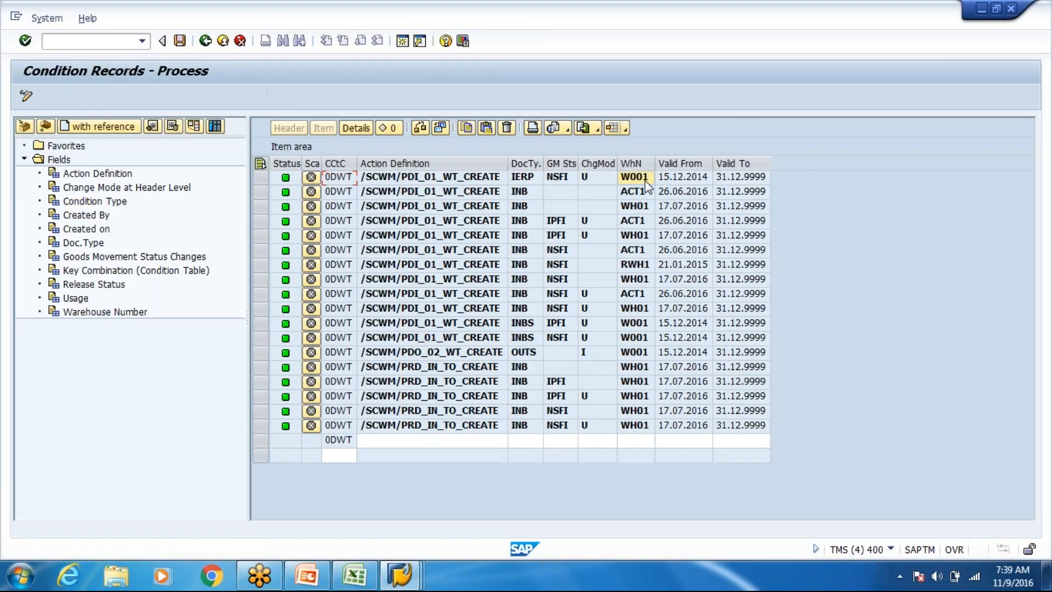
left_click(640, 415)
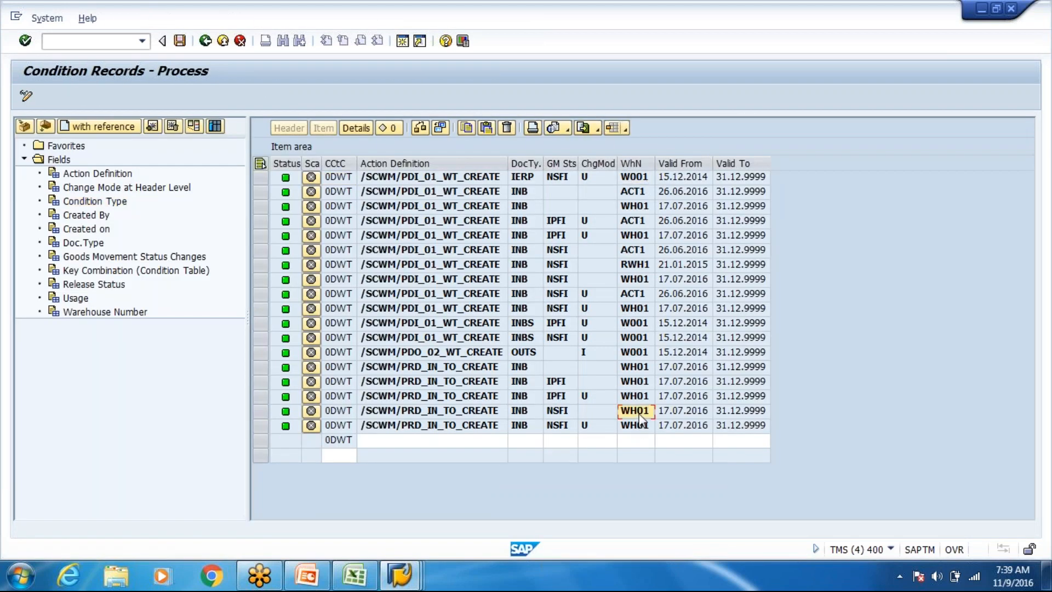
left_click(640, 352)
left_click(638, 266)
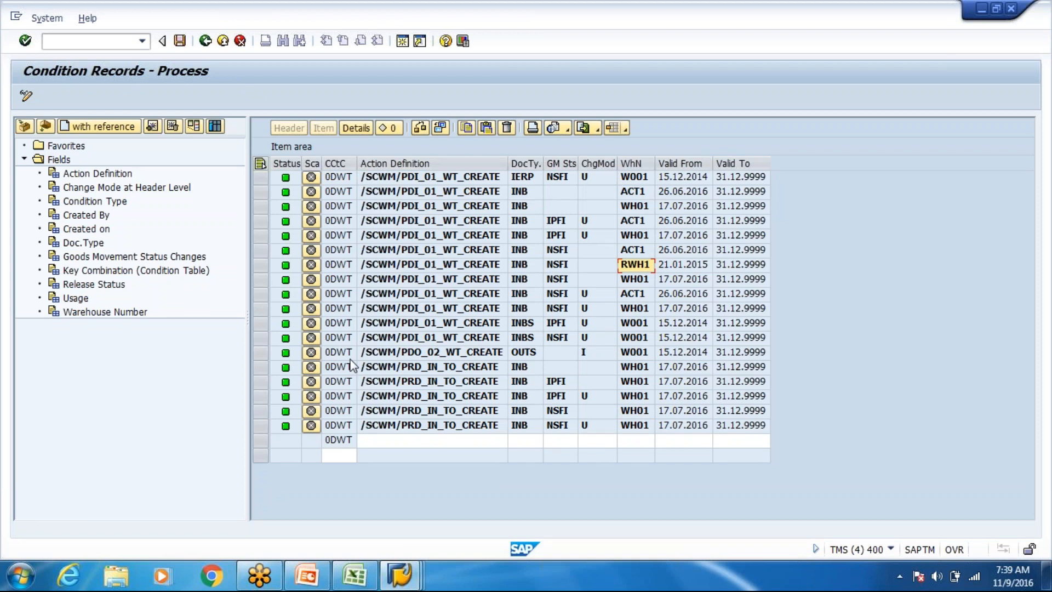
key("F10")
left_click(650, 252)
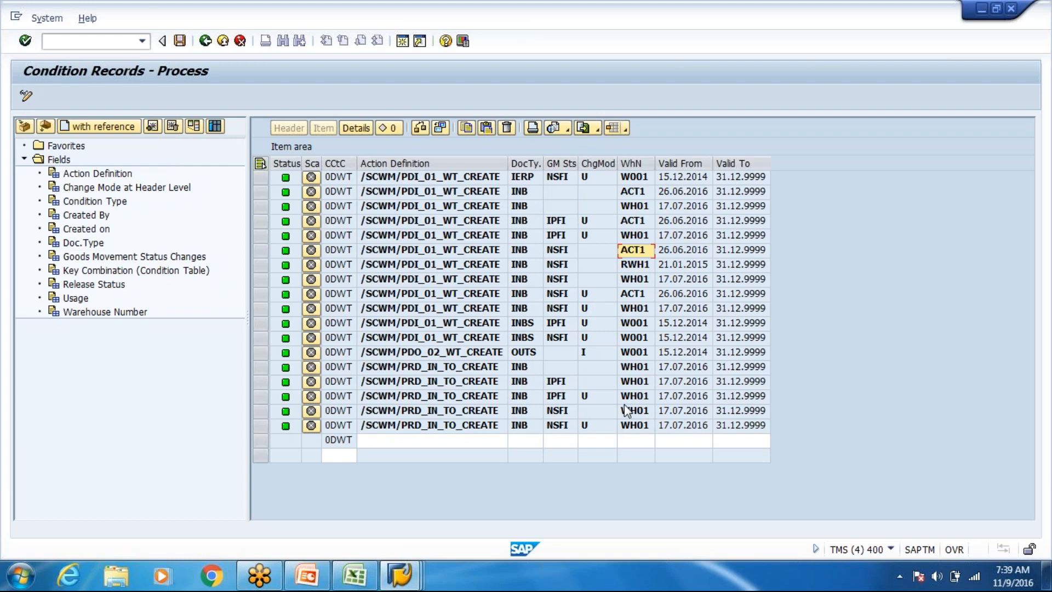
key("alt+Tab")
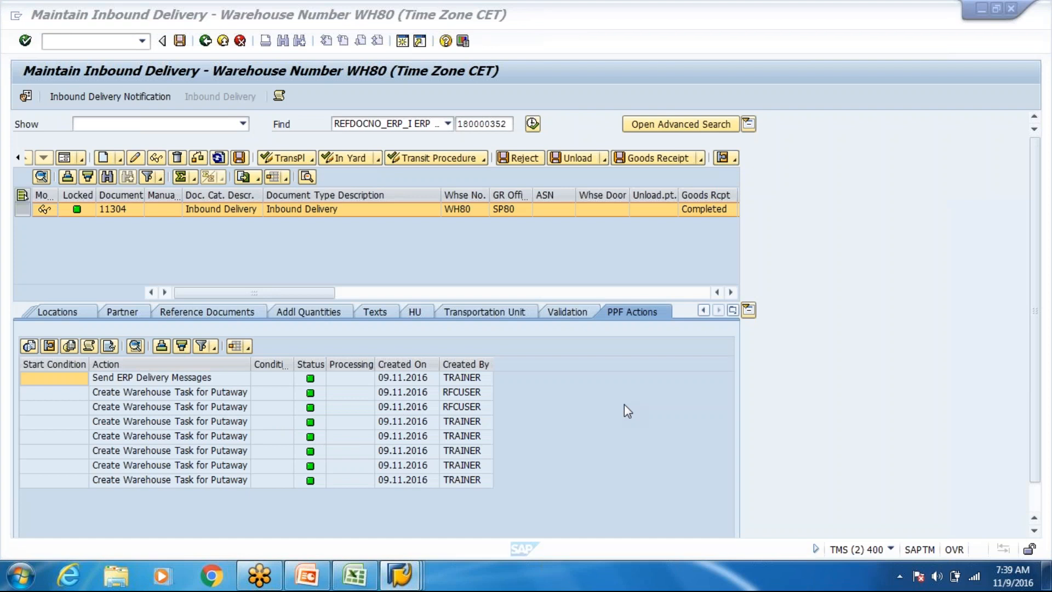
Search the inbound deliveries for product T-T600 and open follow-on warehouse task creation for delivery 11303.
left_click(404, 42)
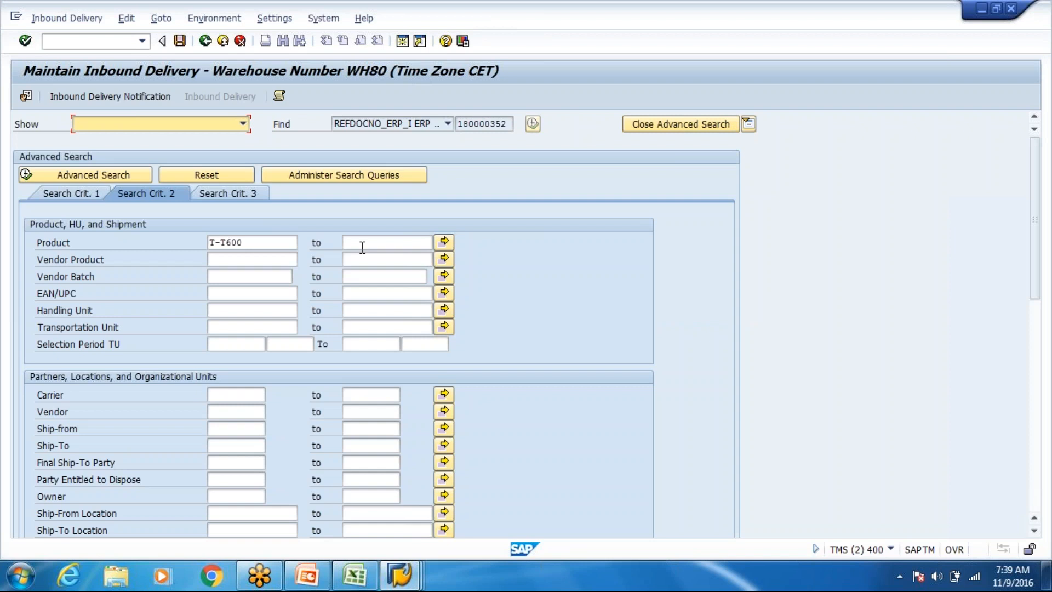
left_click(93, 176)
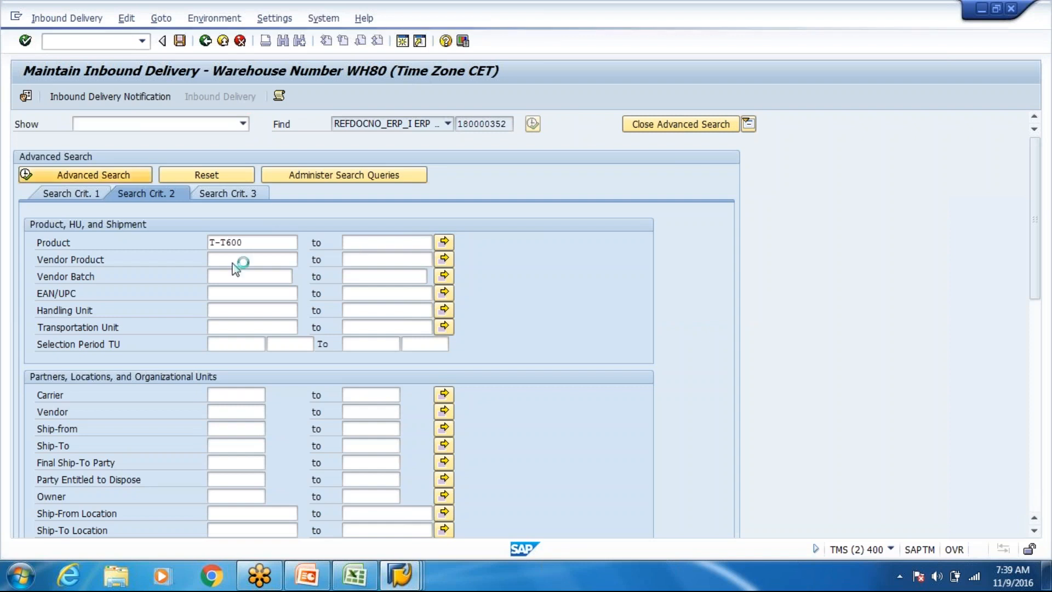
left_click(527, 238)
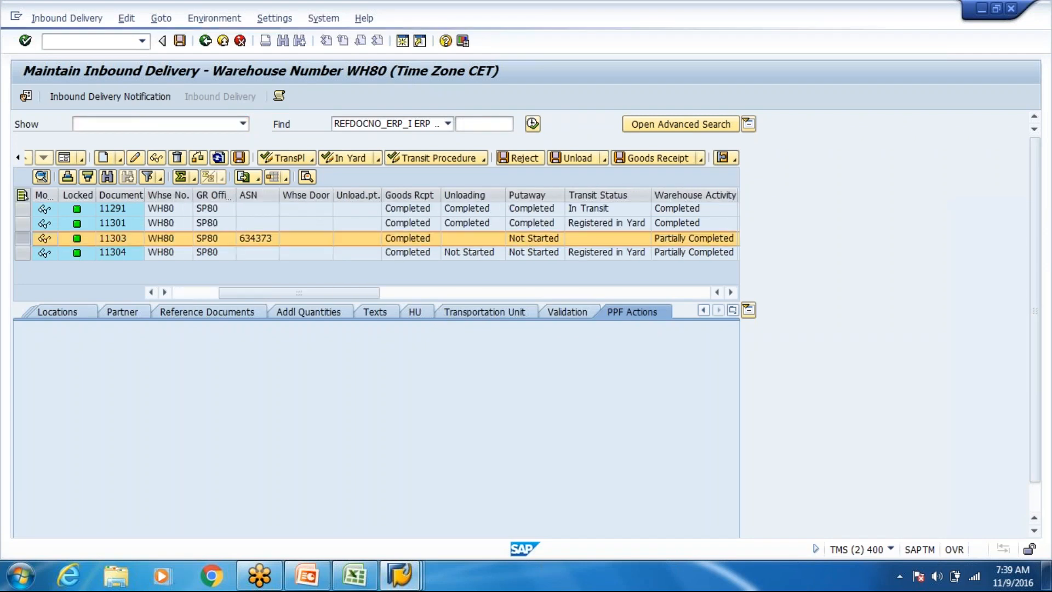
left_click(96, 19)
left_click(311, 236)
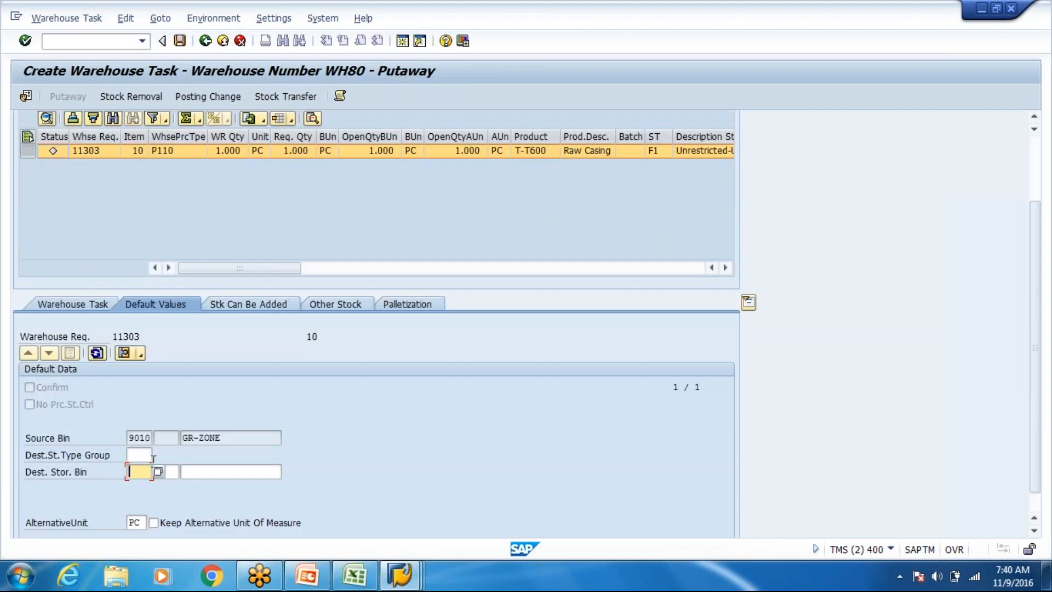
Enter 8003 as the default destination storage type for warehouse request 11303.
key("Tab")
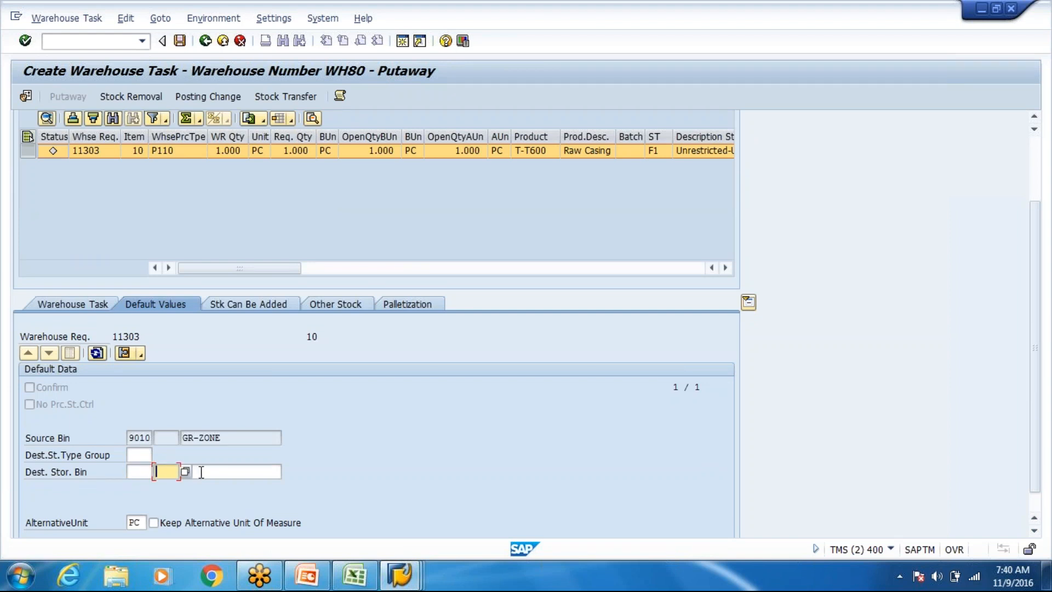
left_click(203, 471)
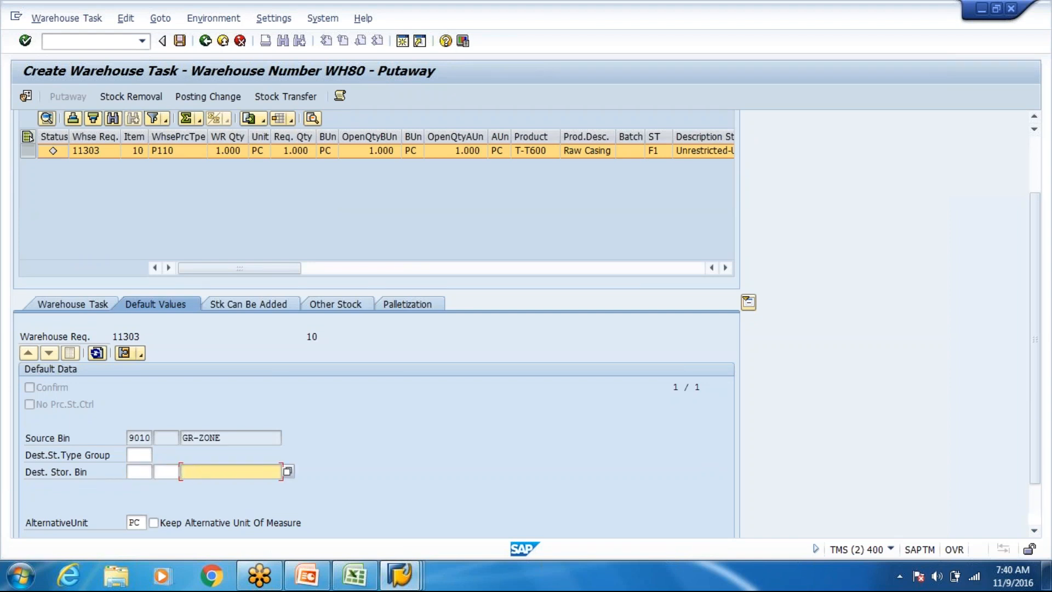
scroll(187, 270, "up", 3)
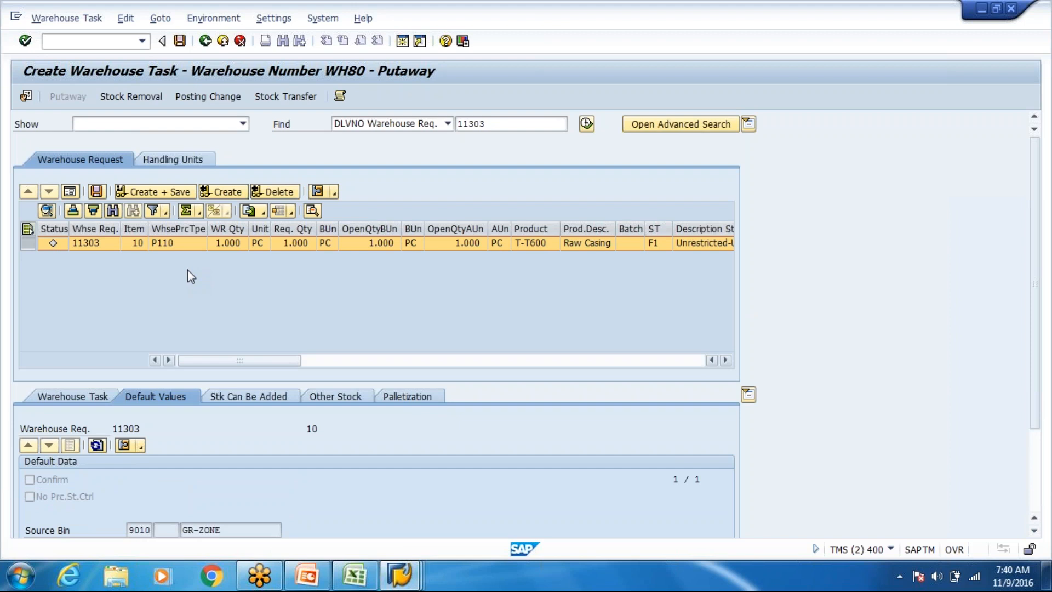
scroll(219, 193, "down", 5)
left_click(183, 448)
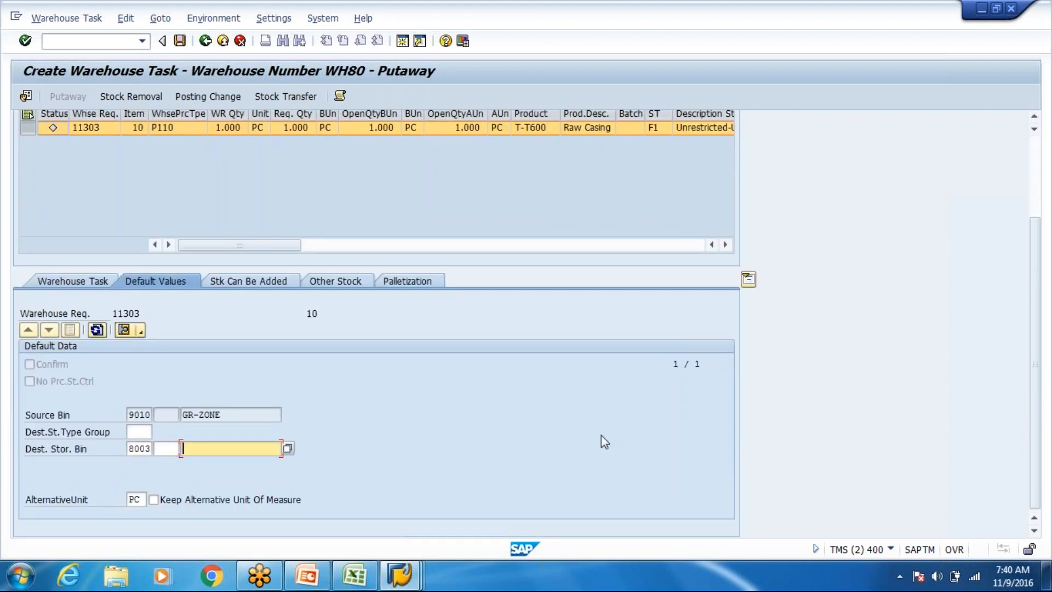
left_click(167, 447)
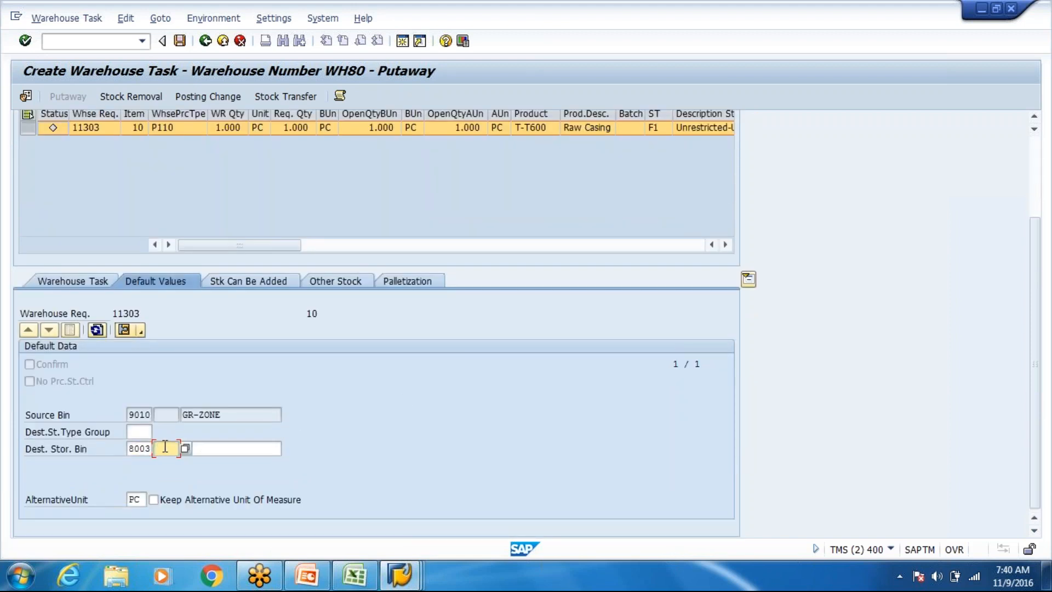
left_click(220, 449)
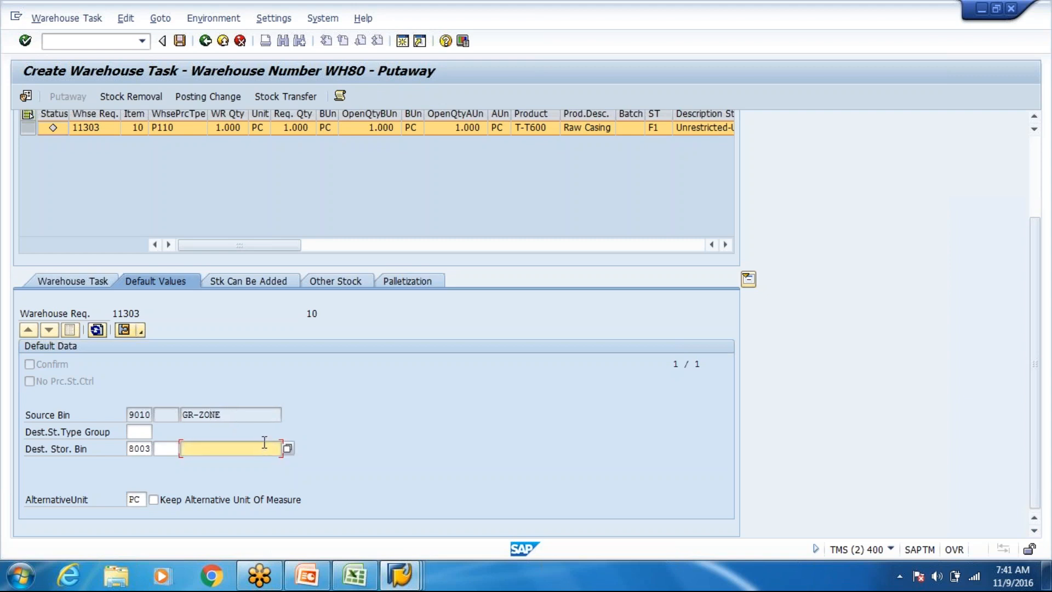
Change the default destination storage type to 8002, and clear the field again.
left_click(151, 448)
key("BackSpace")
type("2")
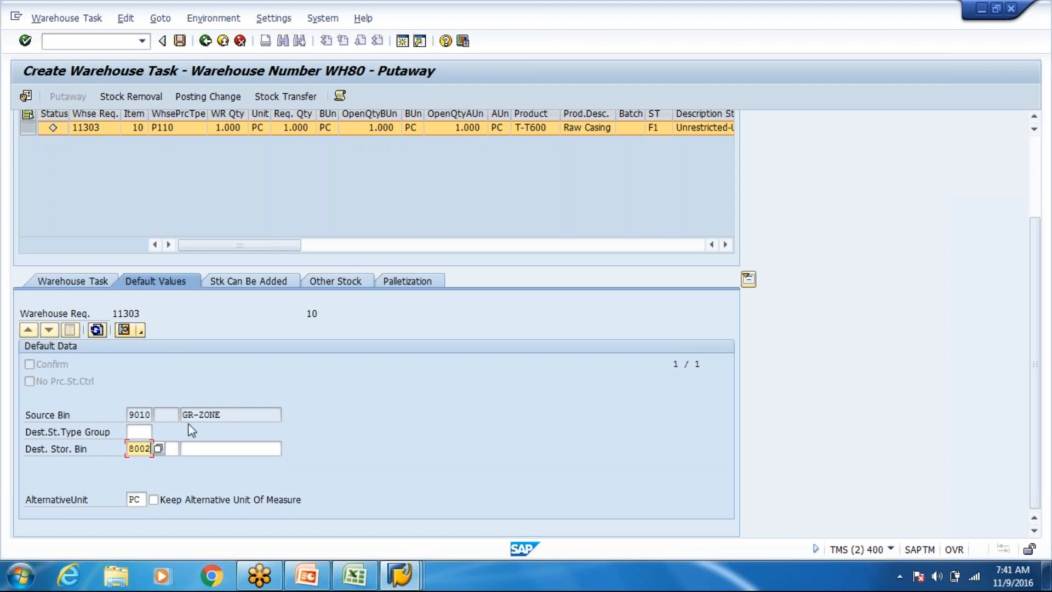
scroll(280, 363, "up", 4)
scroll(270, 430, "down", 2)
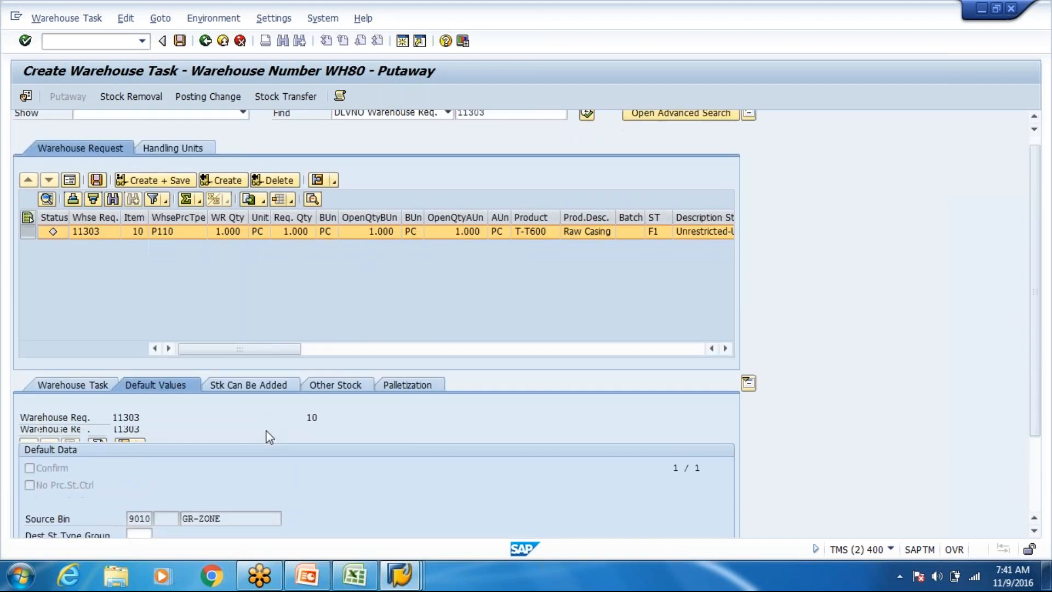
scroll(265, 435, "down", 2)
key("BackSpace")
key("BackSpace")
key("BackSpace")
key("BackSpace")
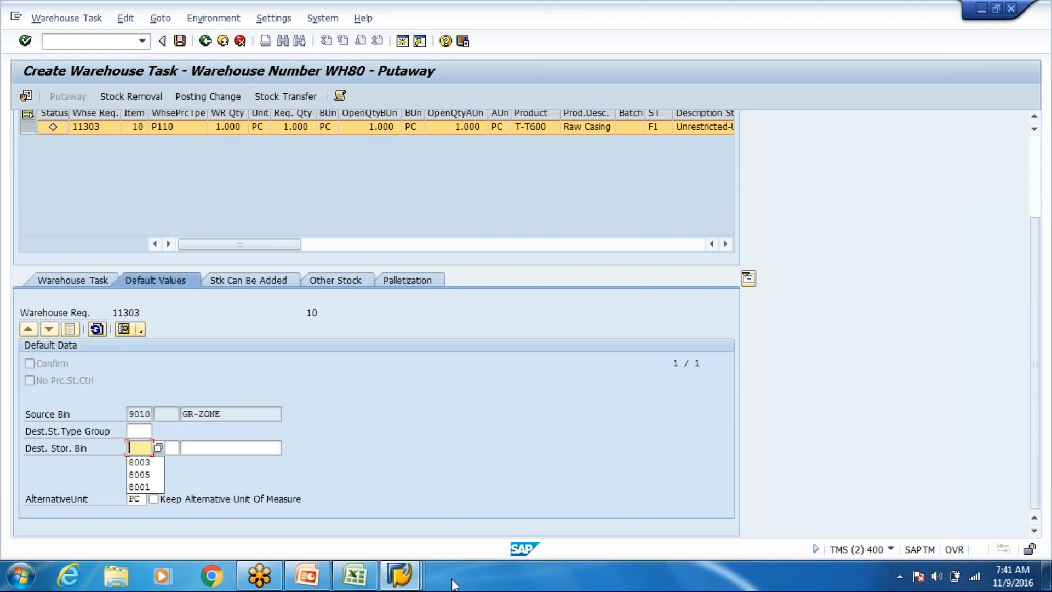
Switch to the Display IMG session and open Specify Storage Type Search Sequence for Putaway.
left_click(412, 579)
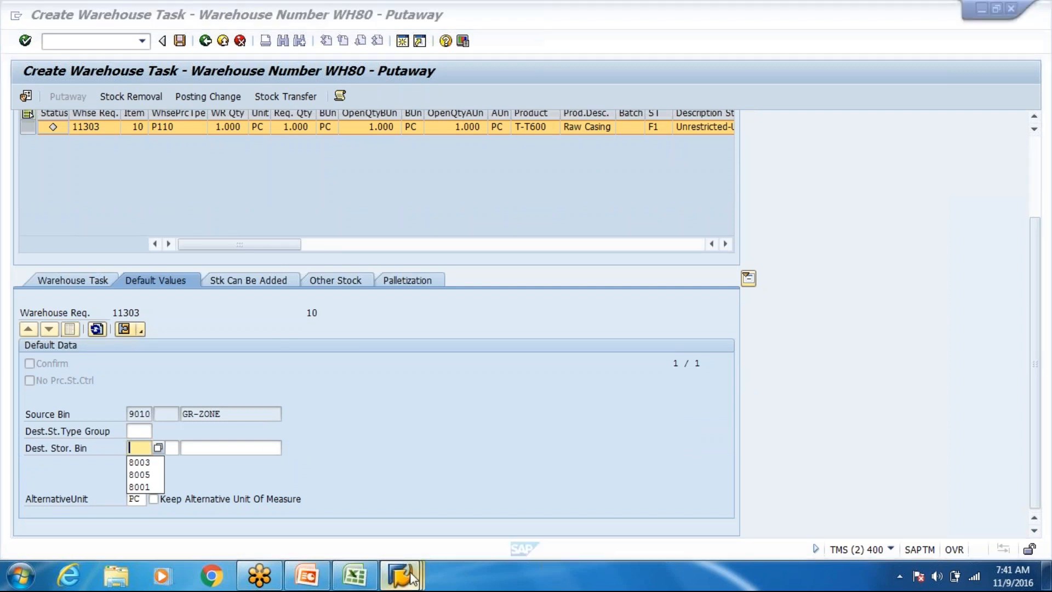
left_click(269, 500)
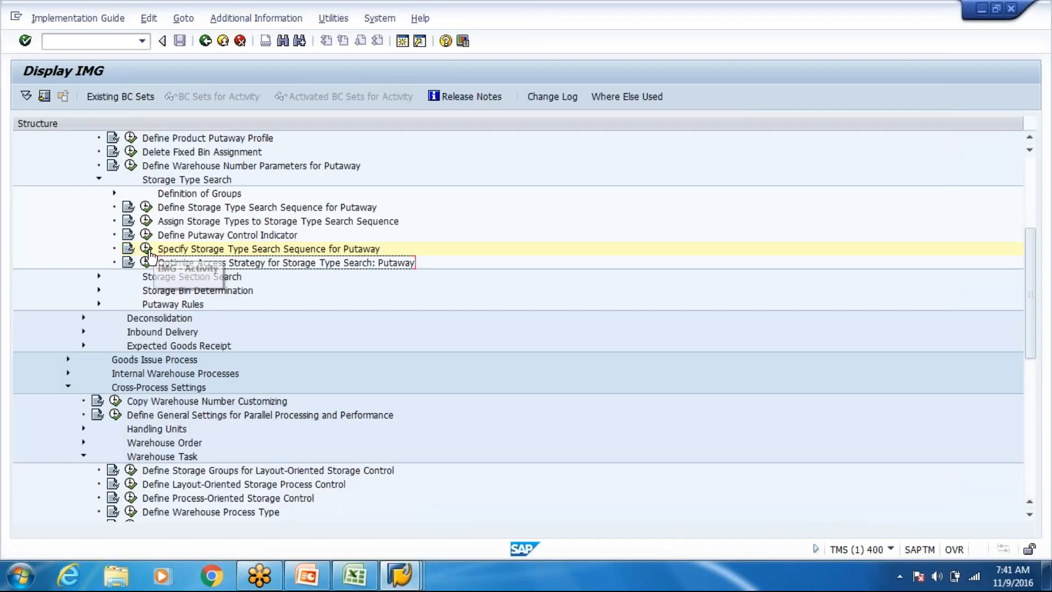
left_click(147, 250)
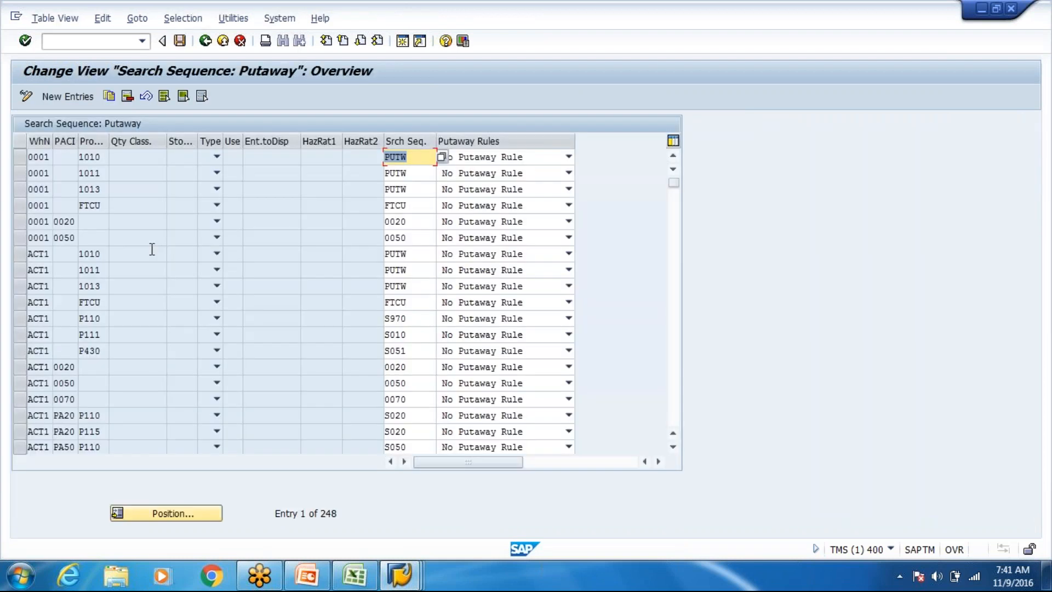
Add a putaway search sequence entry for WH80 with putaway control indicator 8003, process type P110 and search sequence 8003.
left_click(68, 96)
type("Wh80")
left_click(68, 159)
left_click(70, 173)
left_click(92, 160)
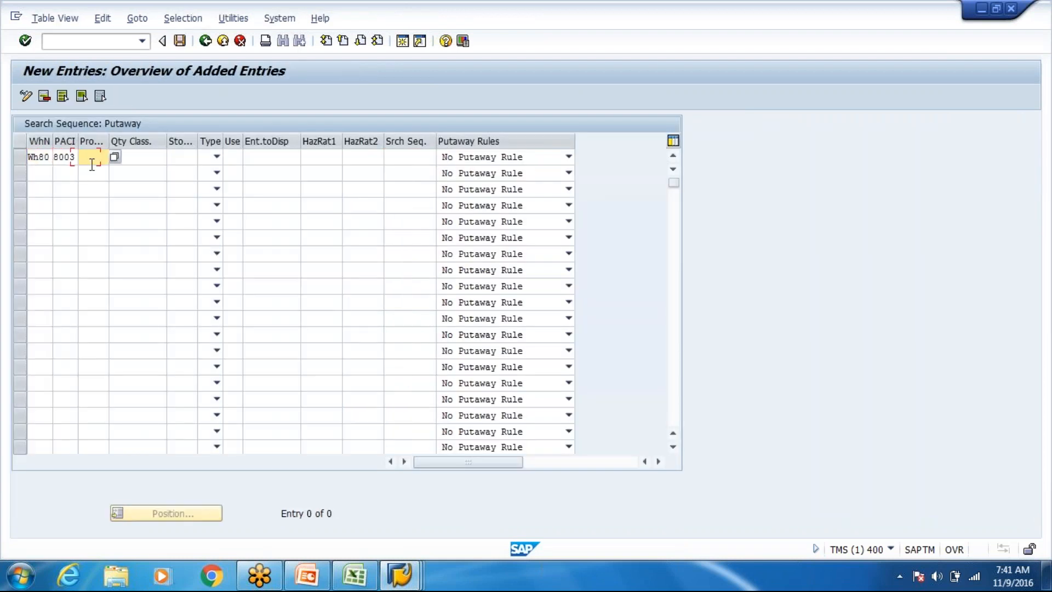
key("BackSpace")
type("P110")
key("Tab")
key("Tab")
key("Tab")
key("Tab")
key("Tab")
left_click(416, 159)
left_click(415, 176)
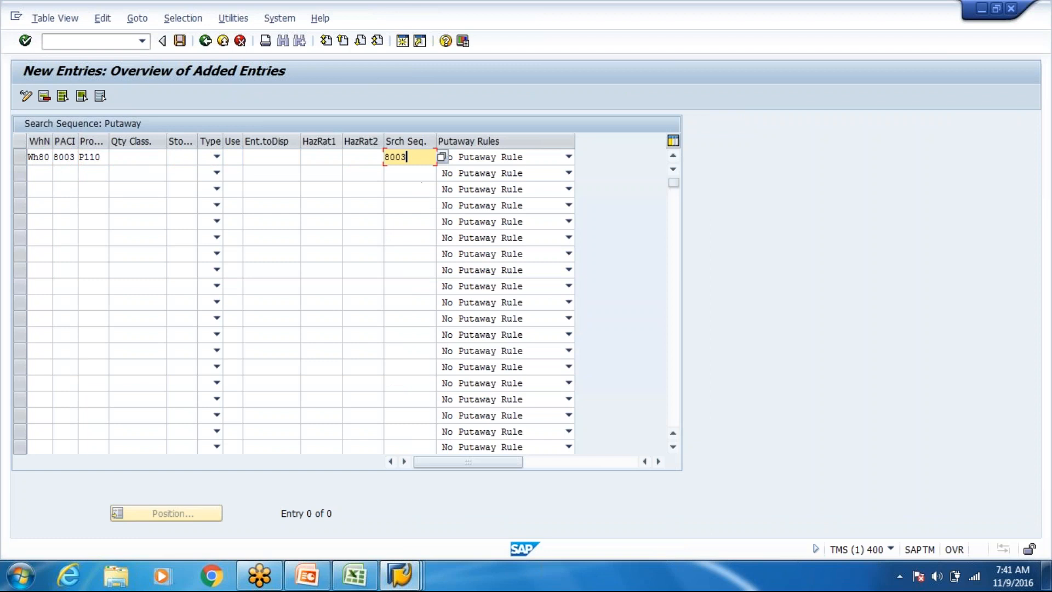
key("Return")
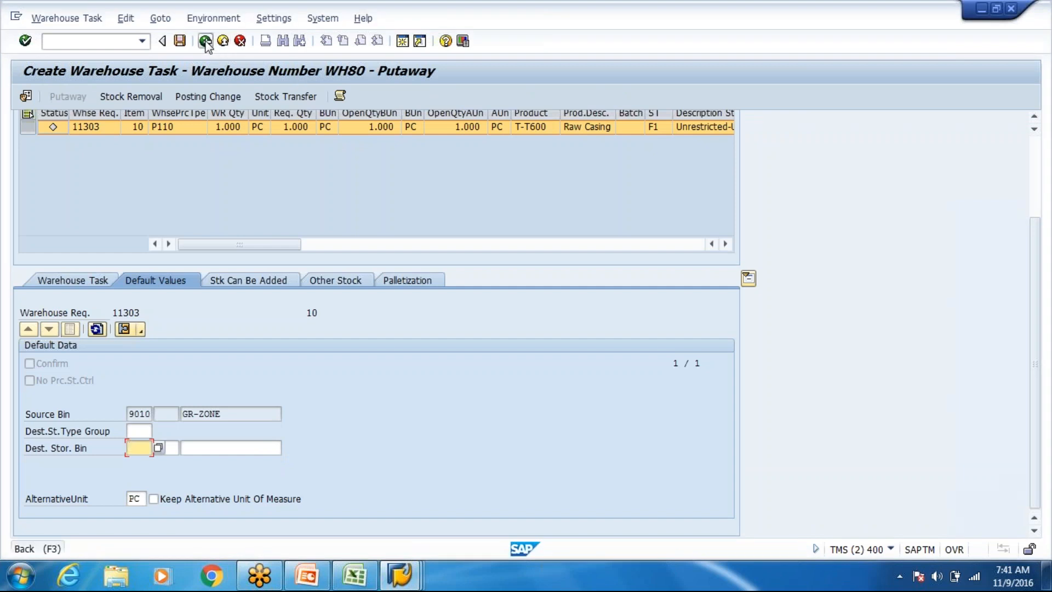
Return from the task creation screen to the inbound deliveries and reopen follow-on warehouse task creation for delivery 11303.
left_click(205, 42)
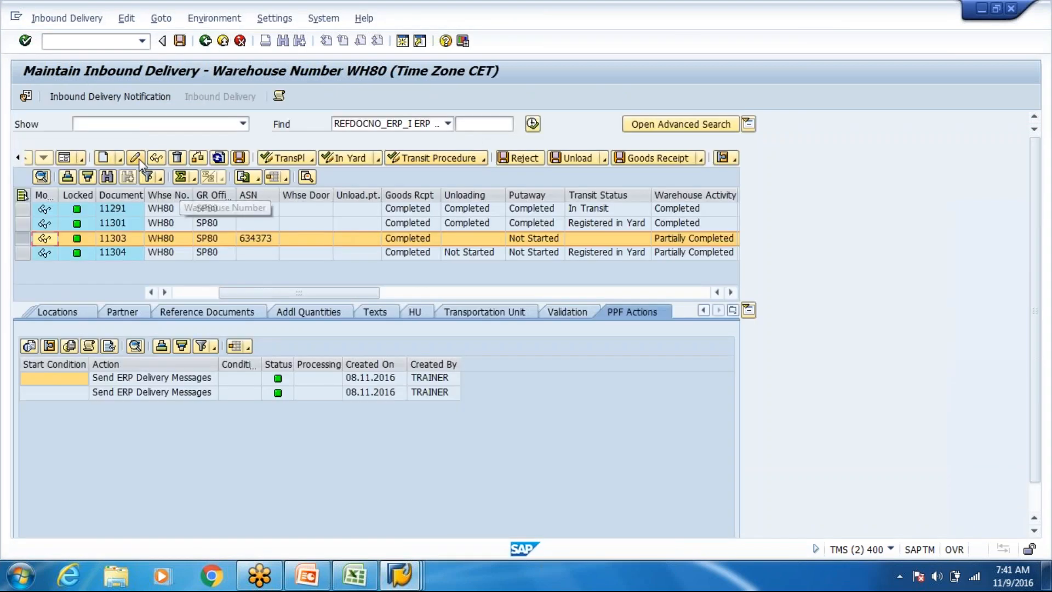
left_click(23, 252)
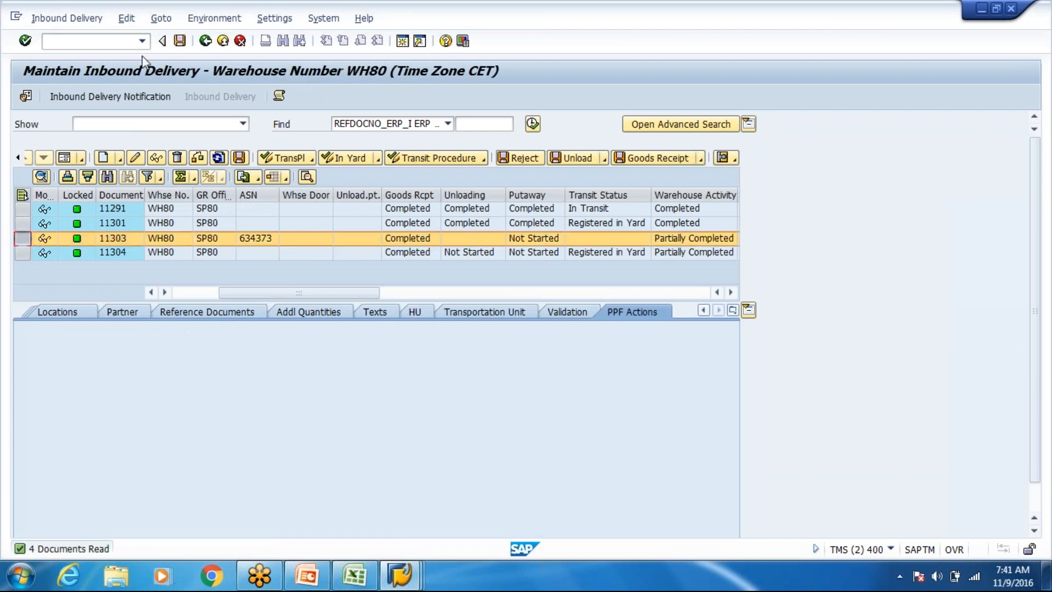
left_click(100, 22)
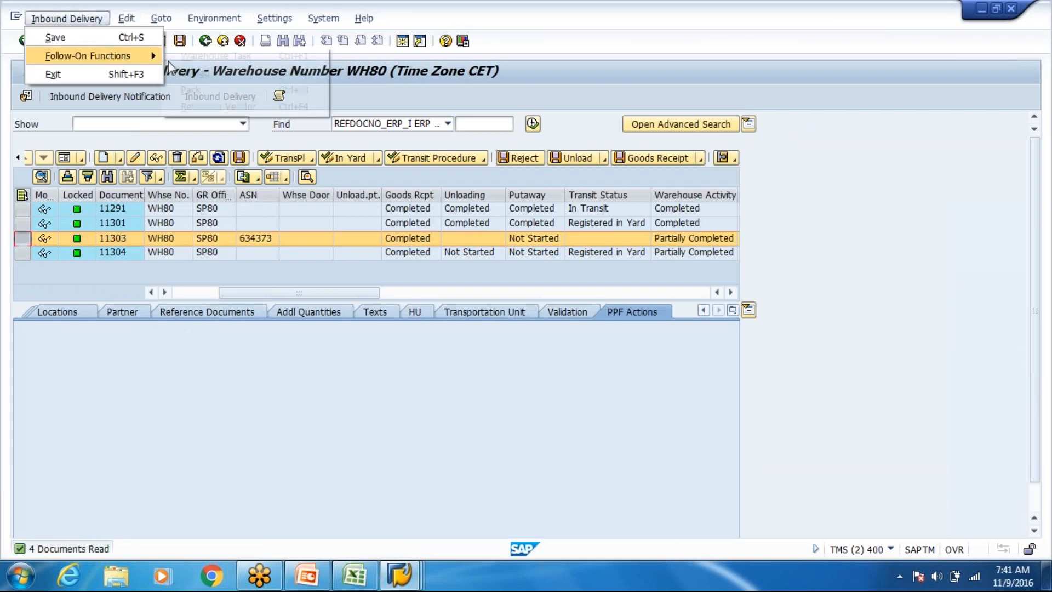
mouse_move(126, 56)
left_click(212, 57)
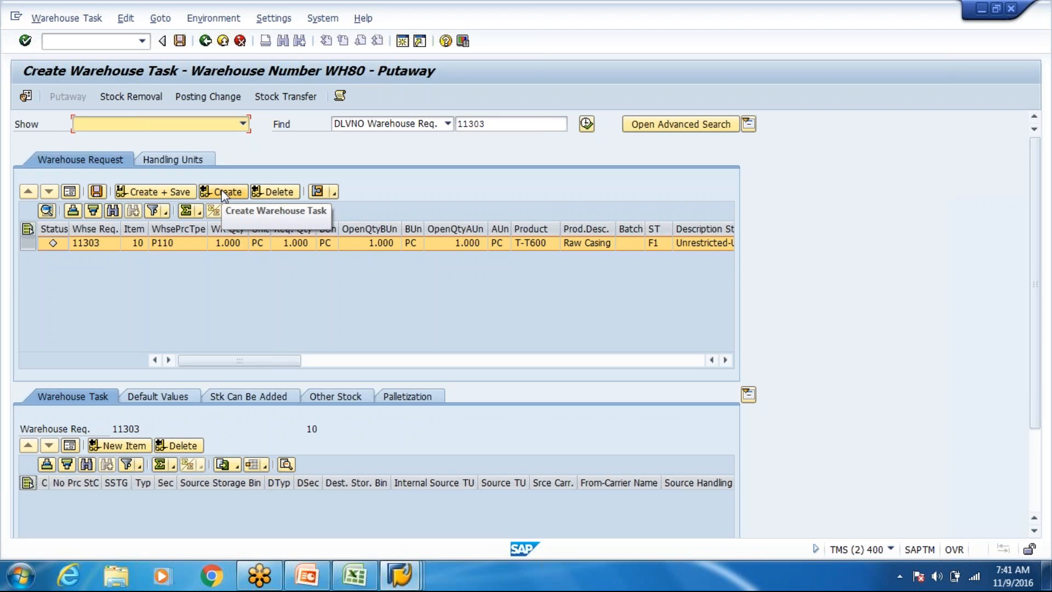
Create the putaway warehouse task for request 11303 and show its details in form view.
left_click(224, 193)
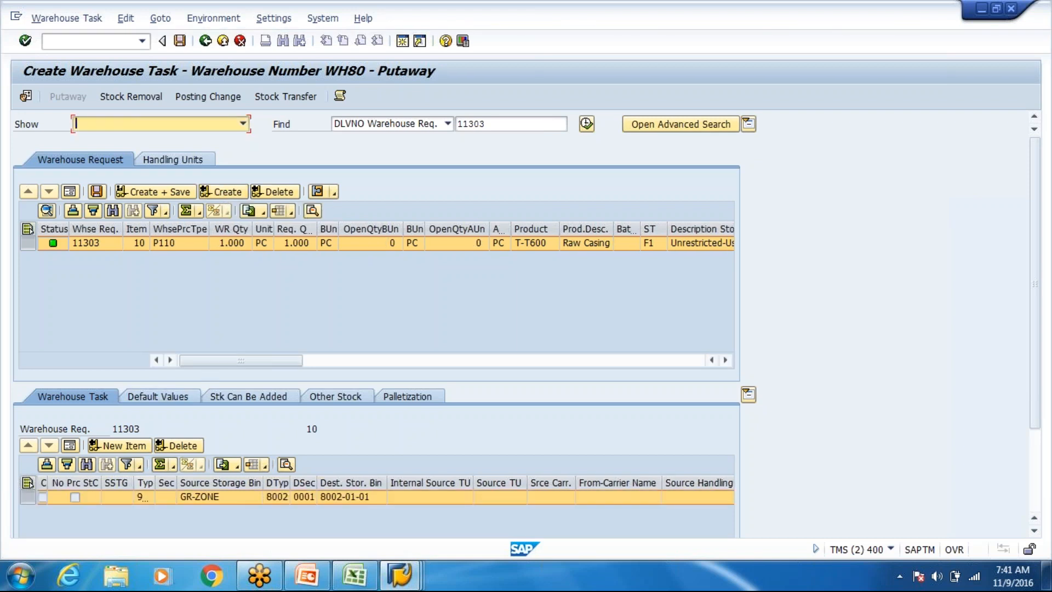
left_click(70, 446)
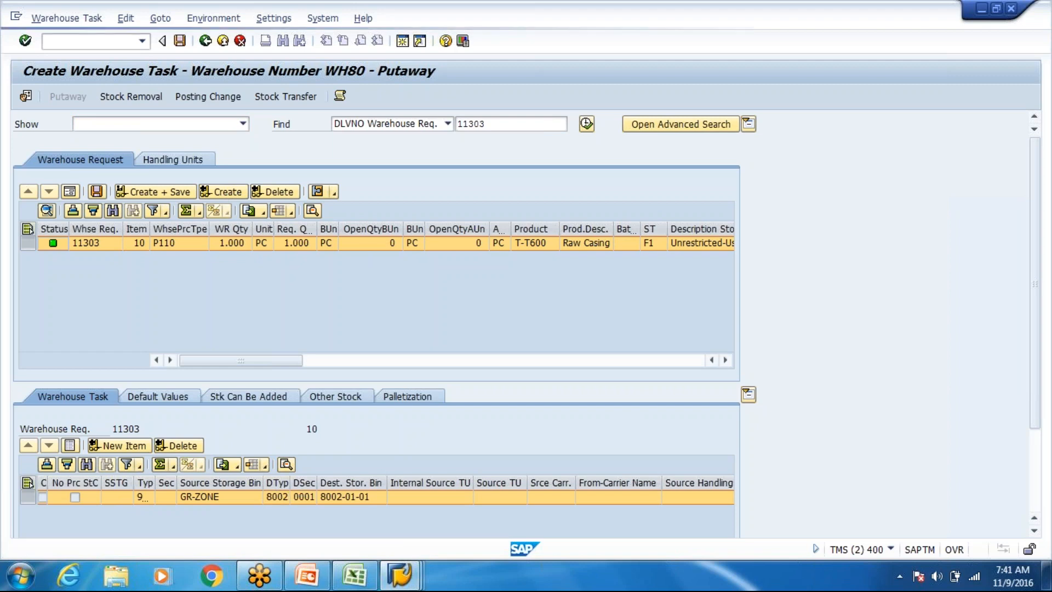
scroll(175, 516, "down", 1)
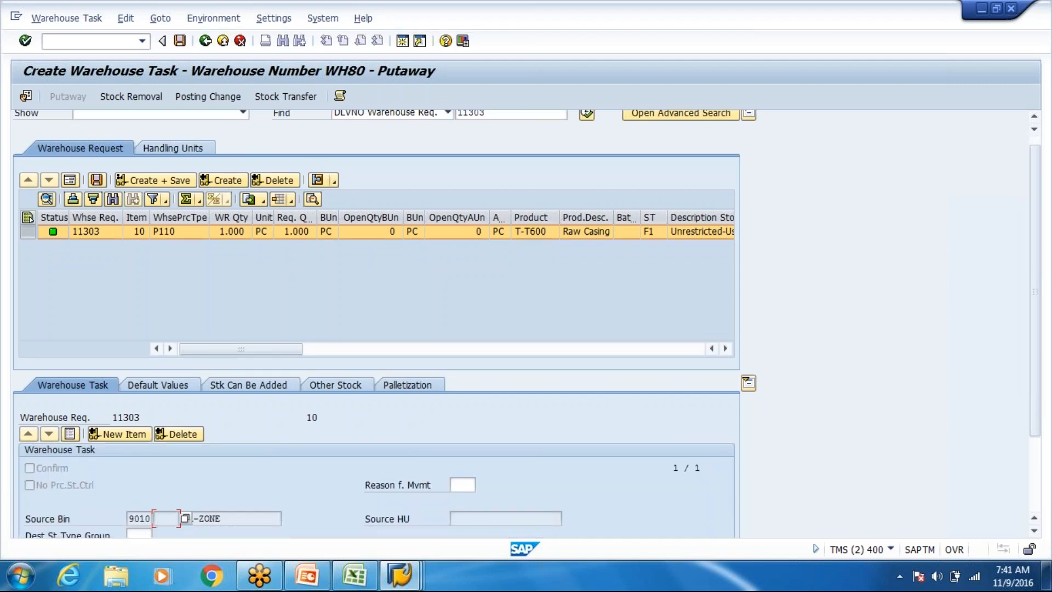
Open the warehouse task creation log and examine the storage type search, section check and HU type check messages for the destination.
left_click(340, 96)
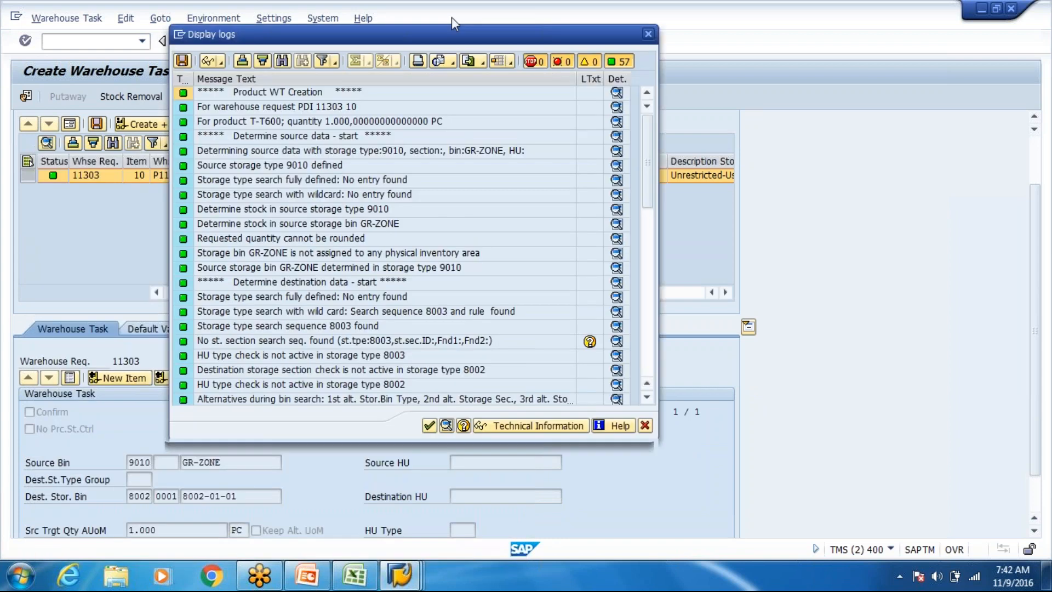
left_click(316, 269)
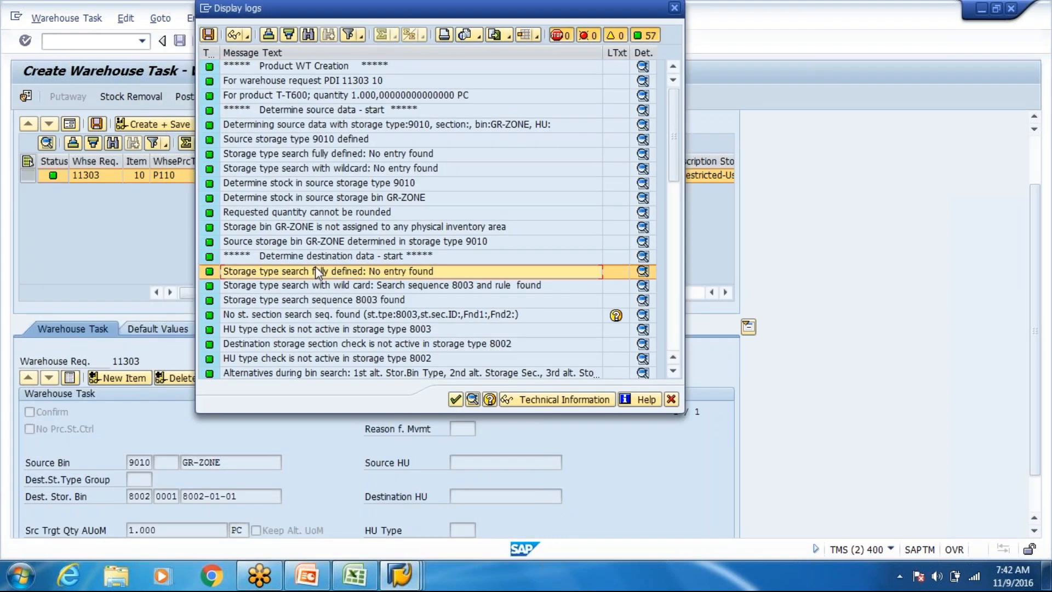
scroll(317, 268, "down", 1)
left_click(318, 264)
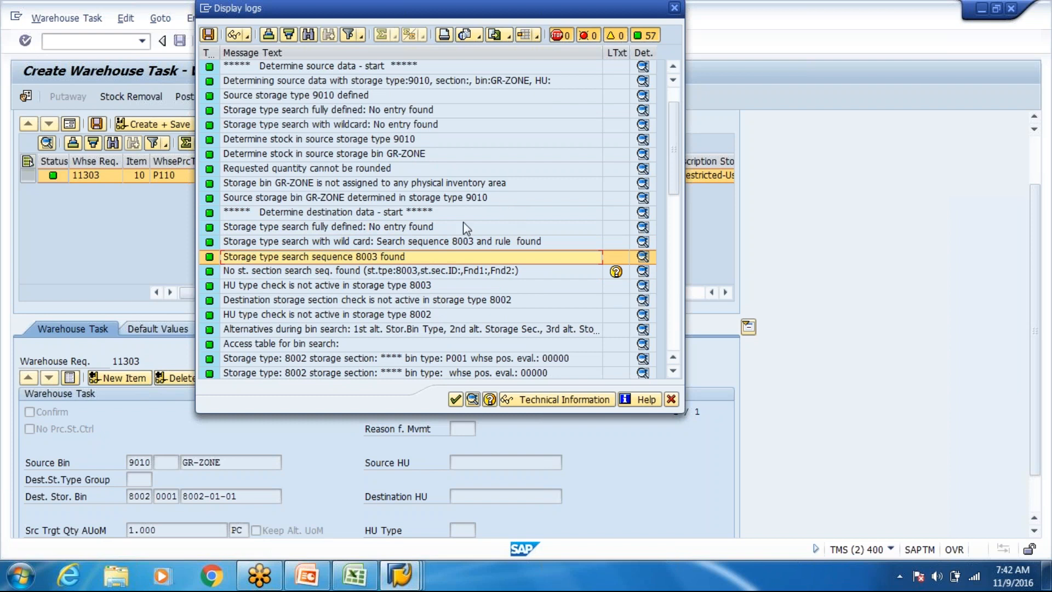
left_click(428, 299)
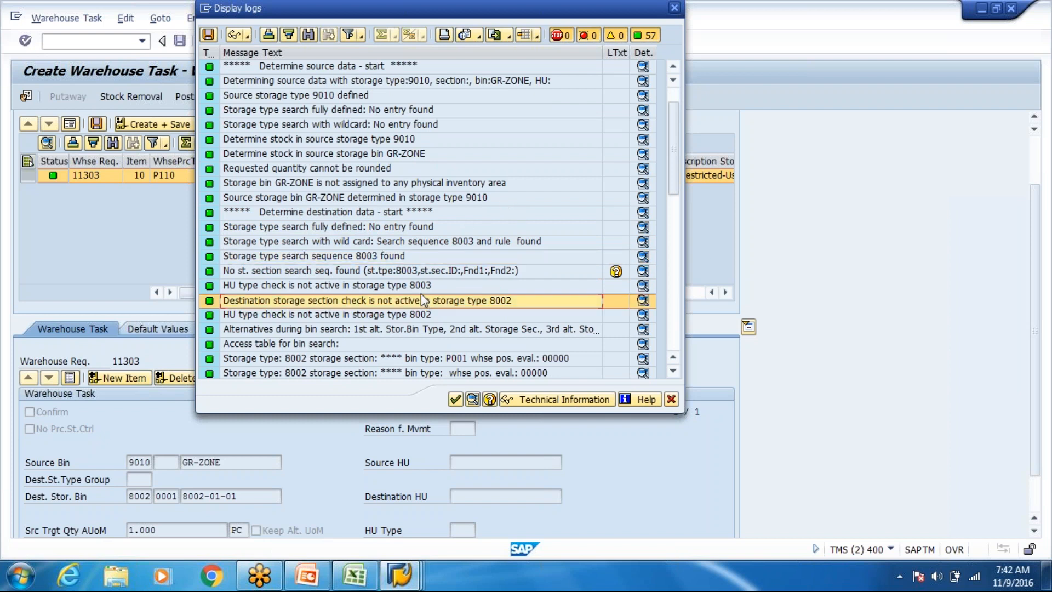
left_click(416, 290)
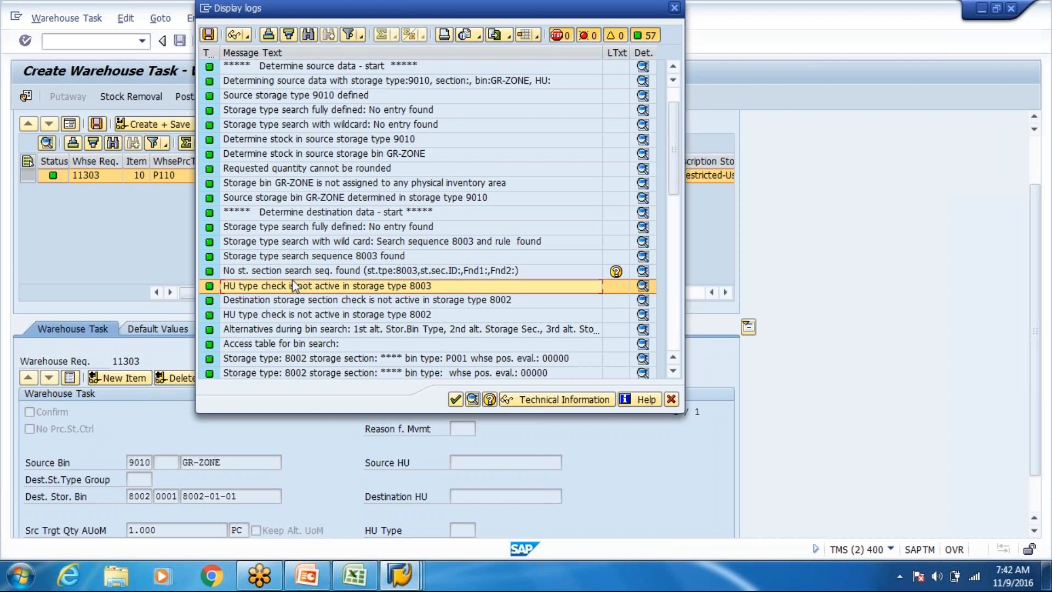
left_click(307, 300)
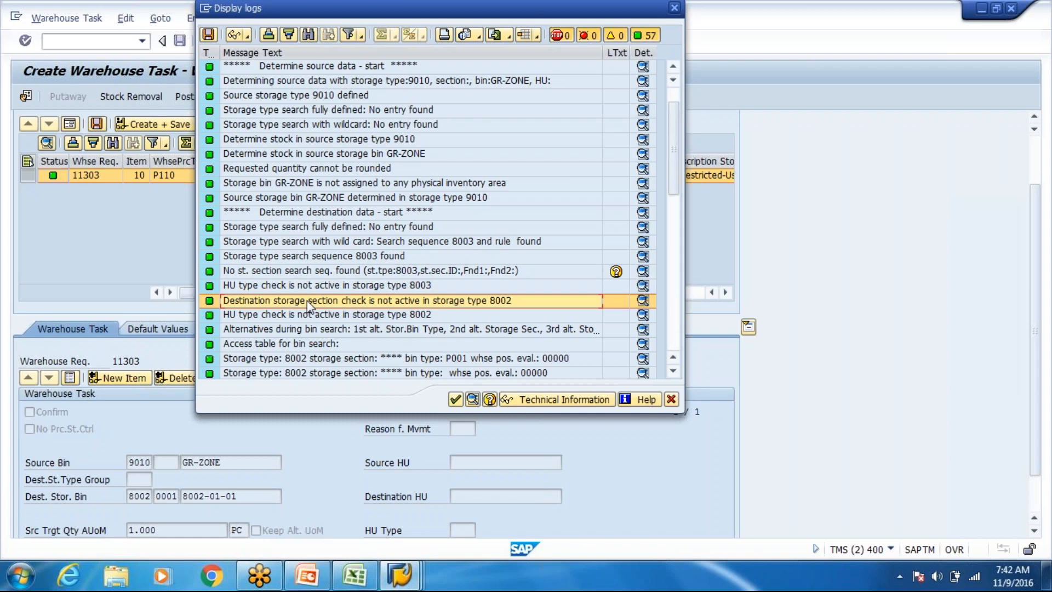
scroll(307, 300, "down", 1)
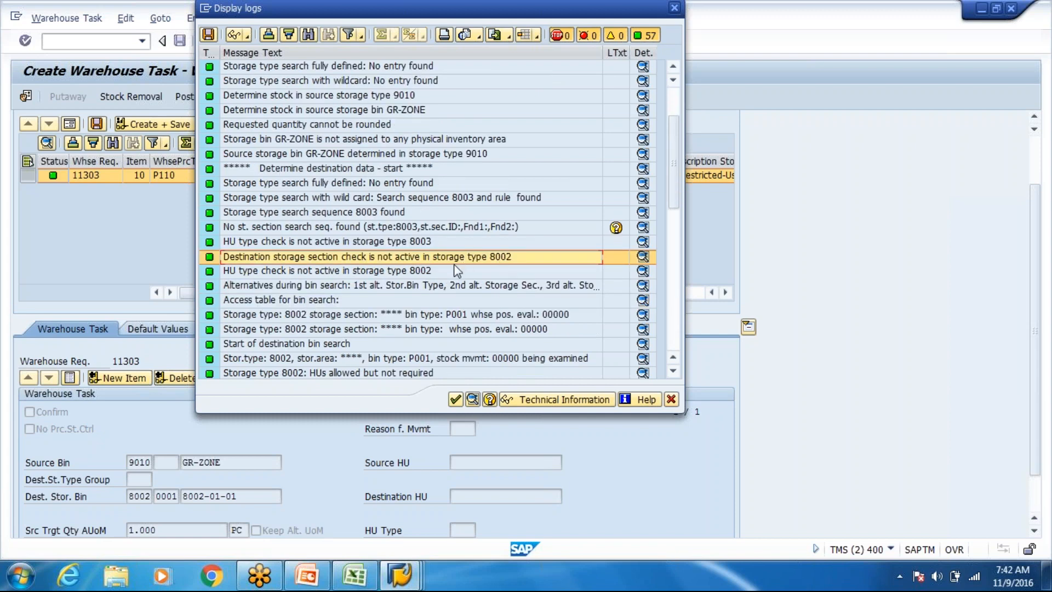
left_click(321, 242)
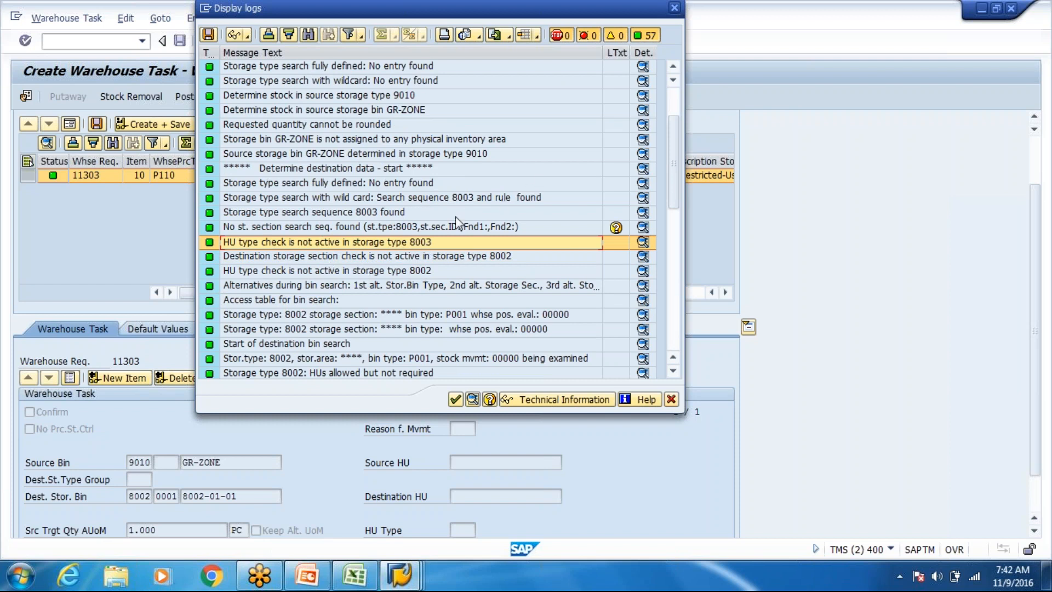
left_click(313, 257)
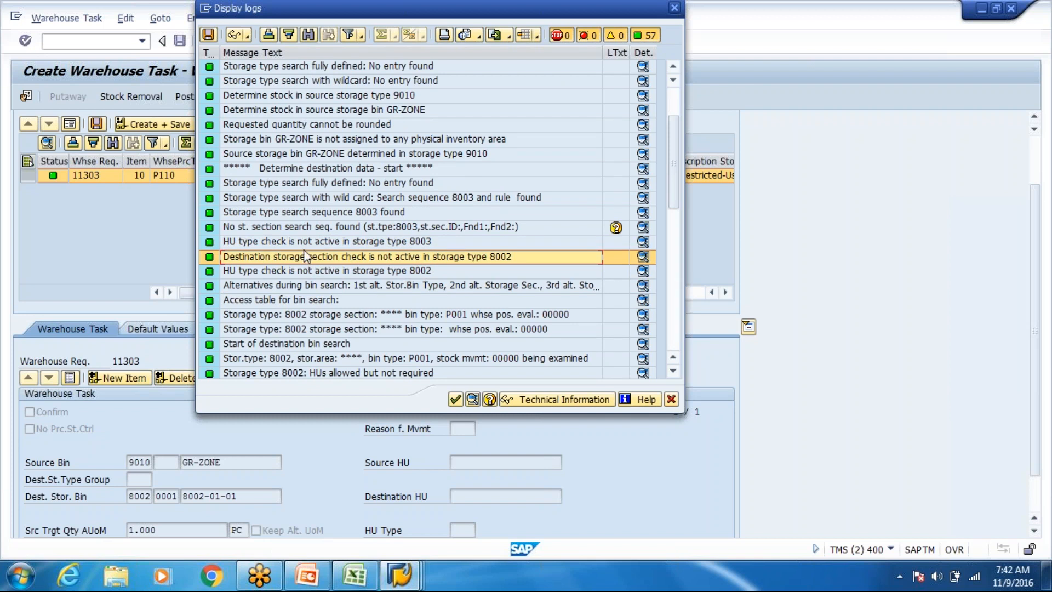
Examine the log's HU type check and bin search messages for storage types 8003 and 8002.
key("Up")
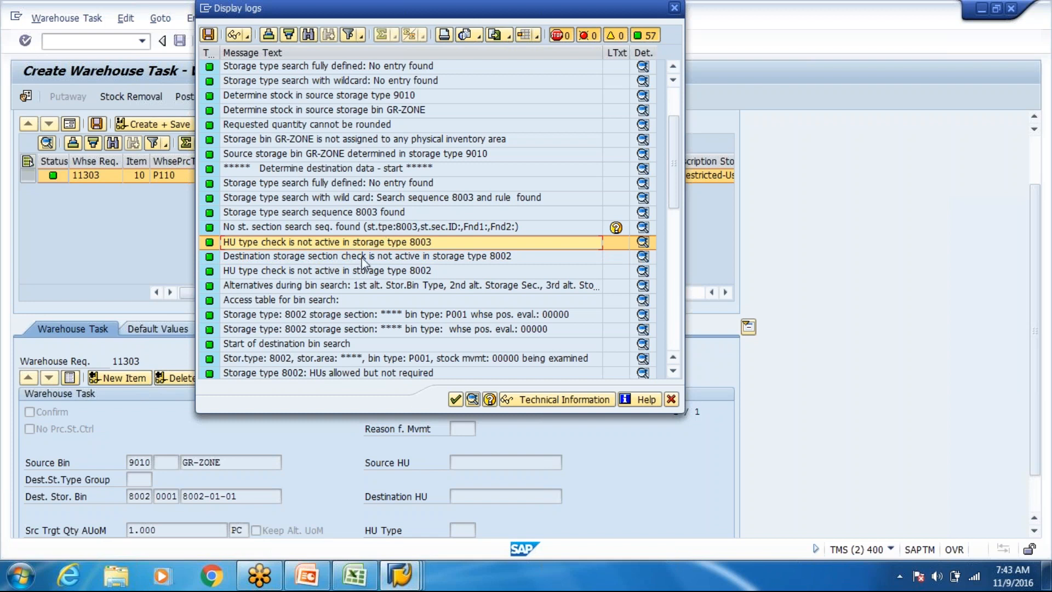
left_click(364, 271)
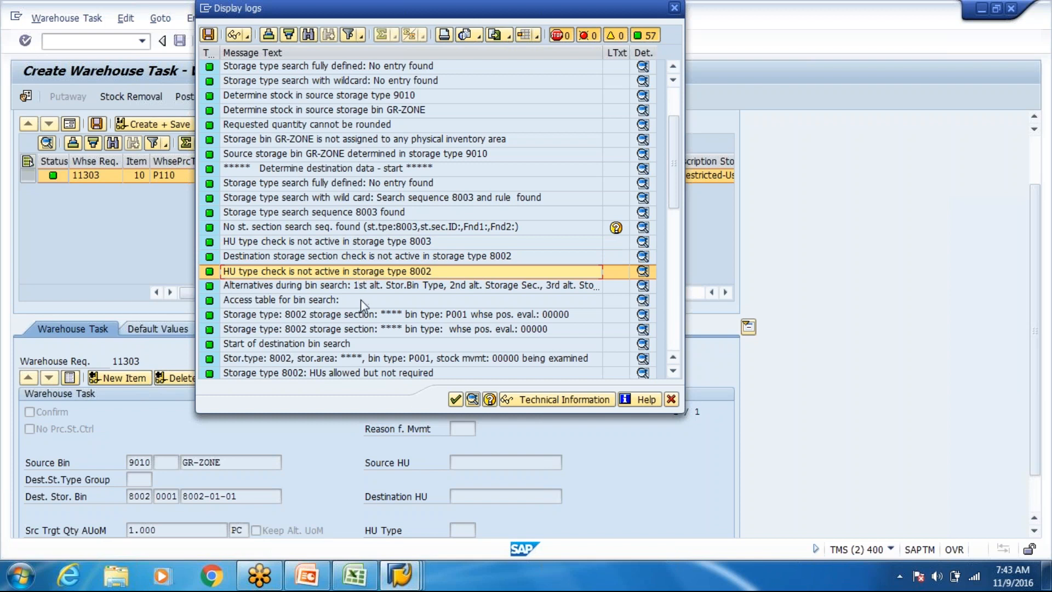
key("Down")
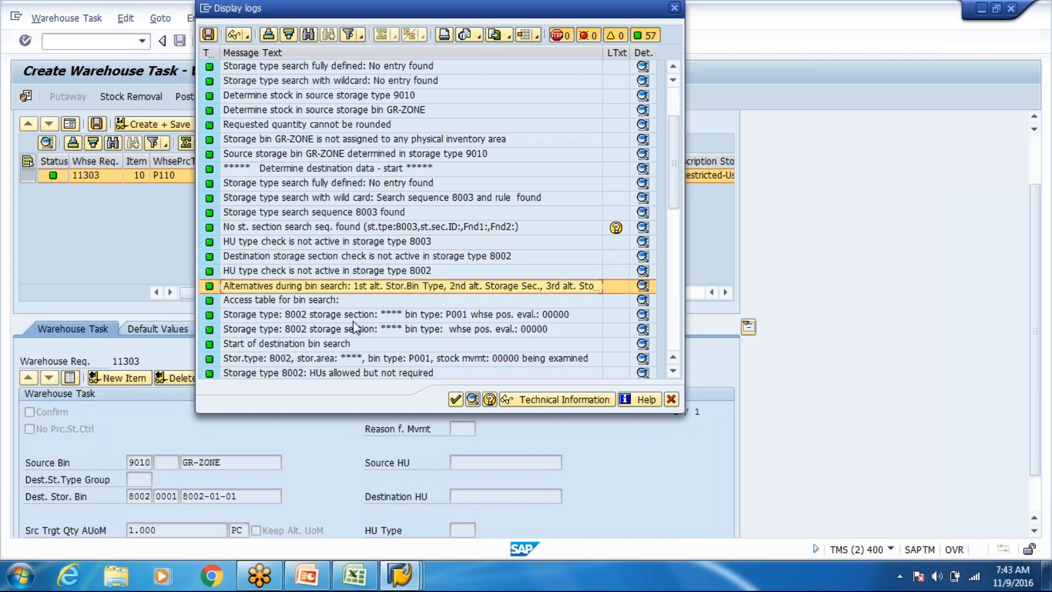
left_click(353, 321)
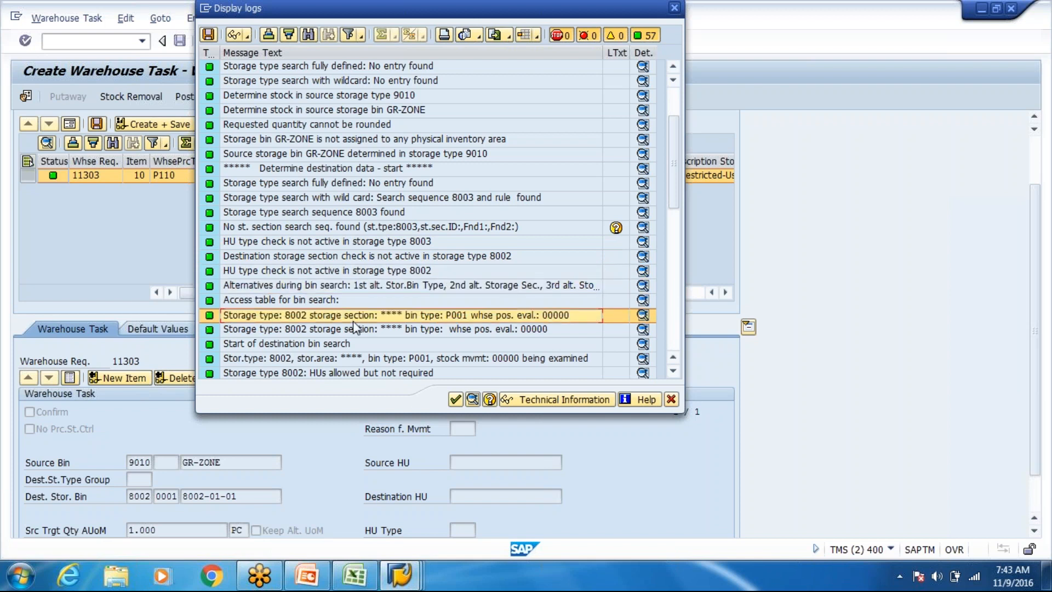
left_click(310, 244)
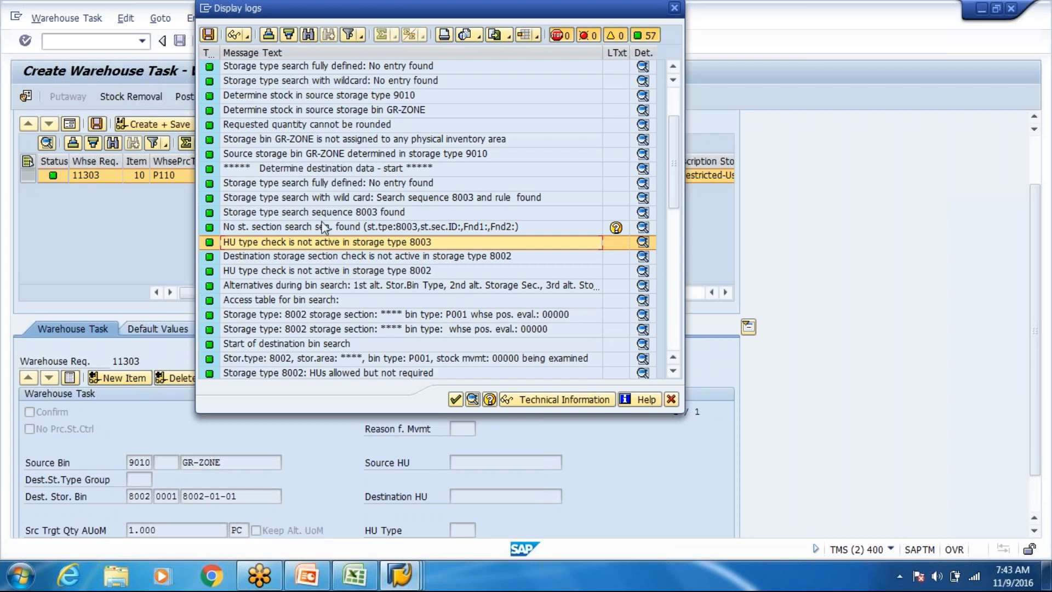
scroll(324, 227, "down", 1)
scroll(323, 227, "down", 3)
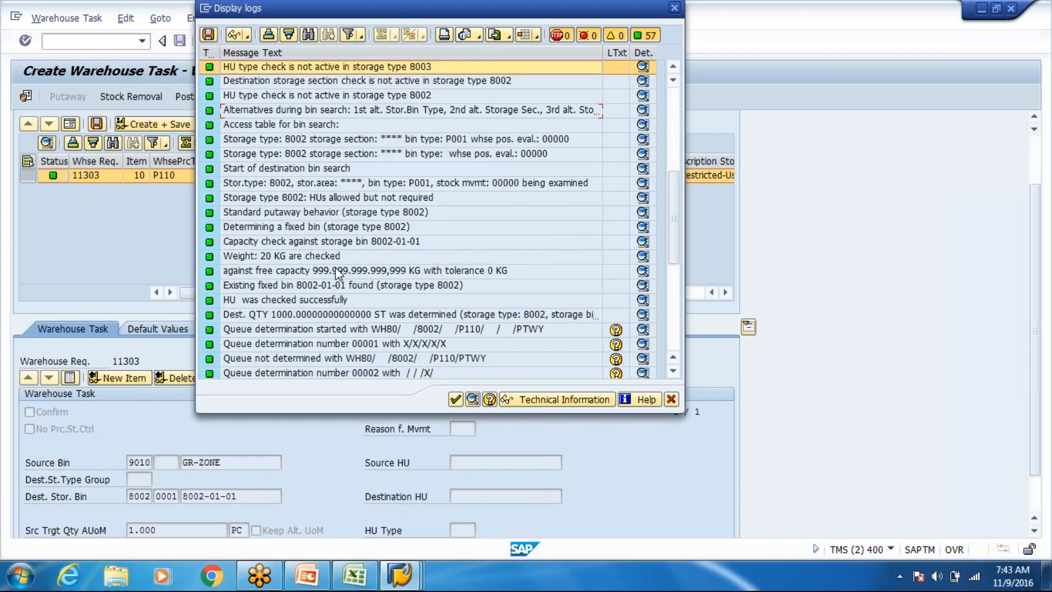
Examine the fixed bin, capacity check and queue determination messages in the log, and close the log.
left_click(252, 232)
left_click(263, 241)
left_click(271, 255)
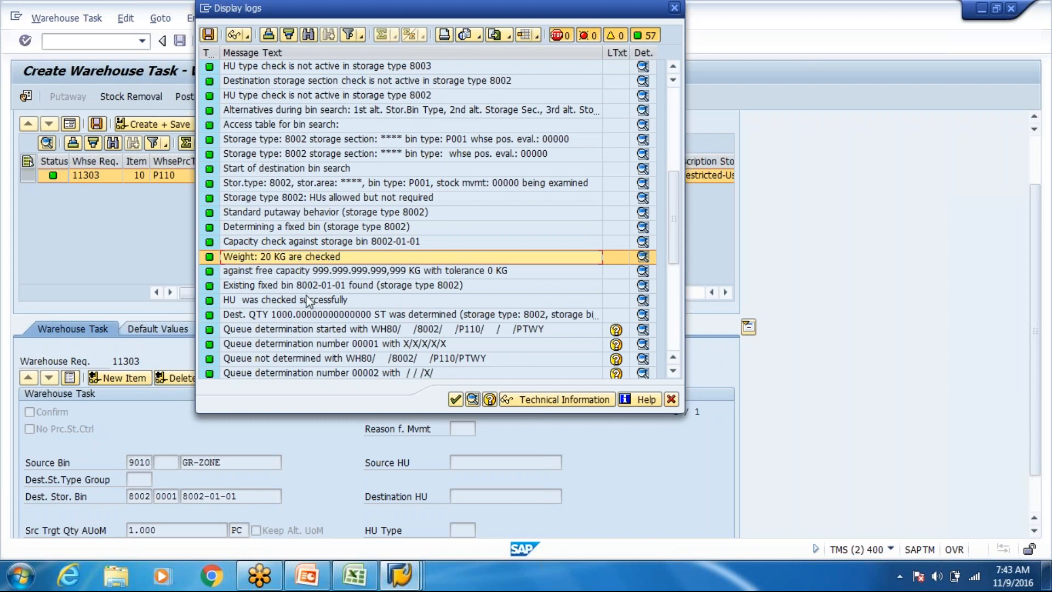
scroll(309, 301, "down", 2)
scroll(309, 301, "down", 4)
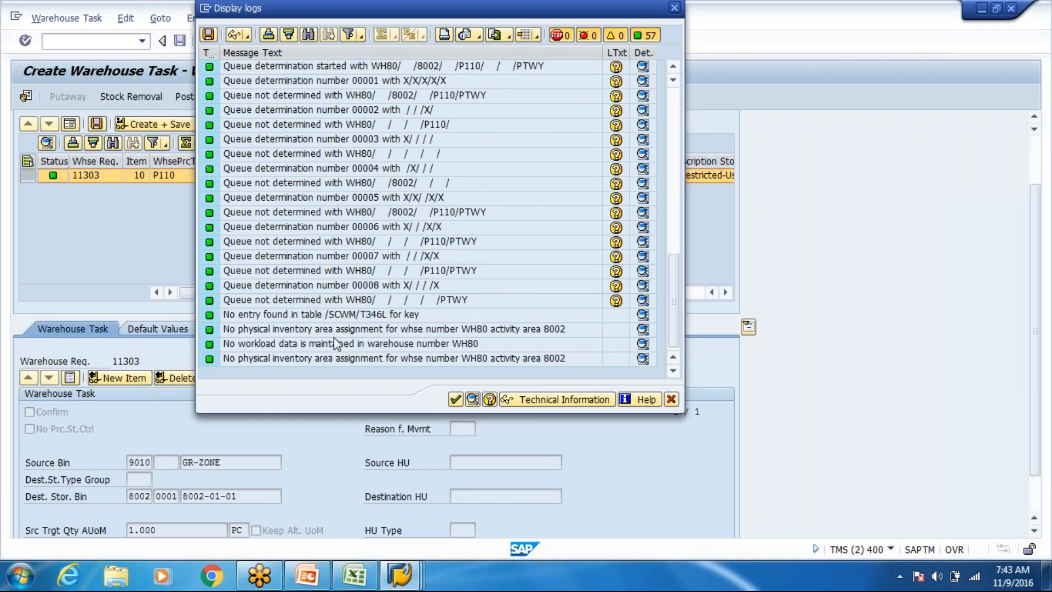
left_click(672, 399)
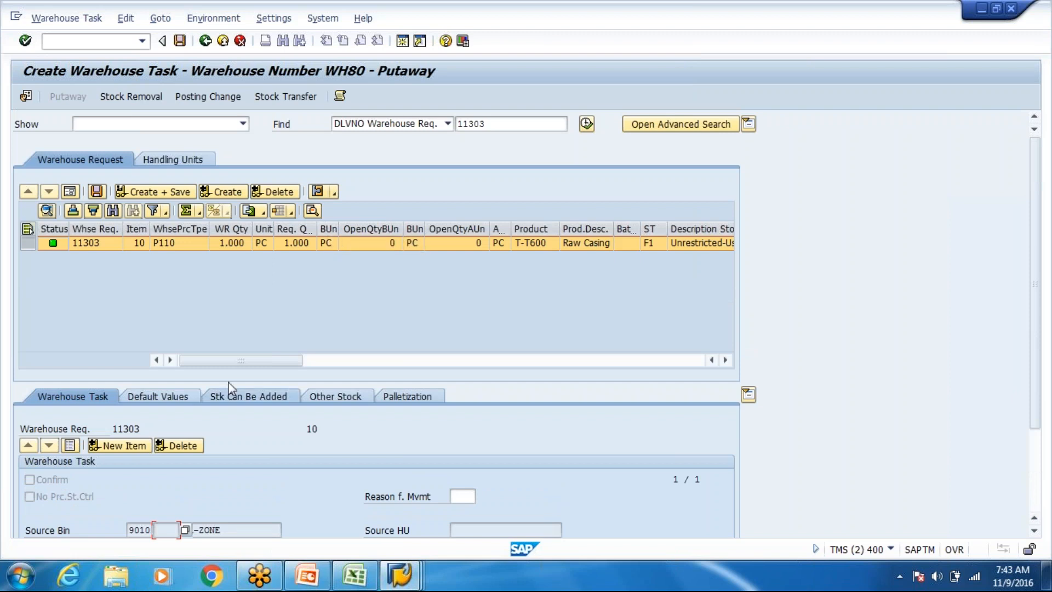
Compare the warehouse task's destination storage type and section with the Direct Putaway Configuration slide in PowerPoint.
scroll(230, 388, "down", 4)
left_click(131, 519)
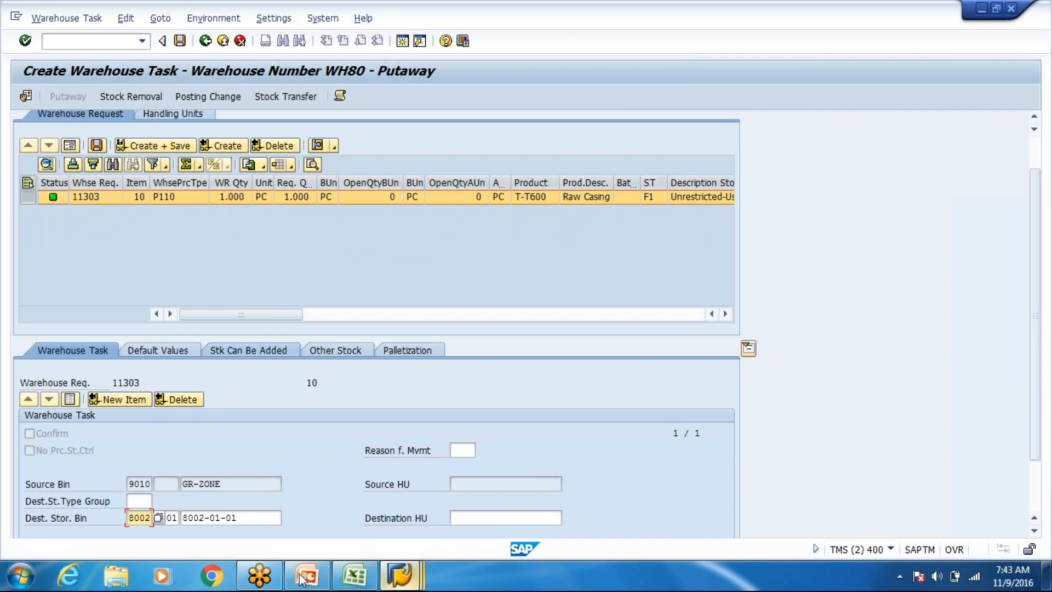
mouse_move(296, 580)
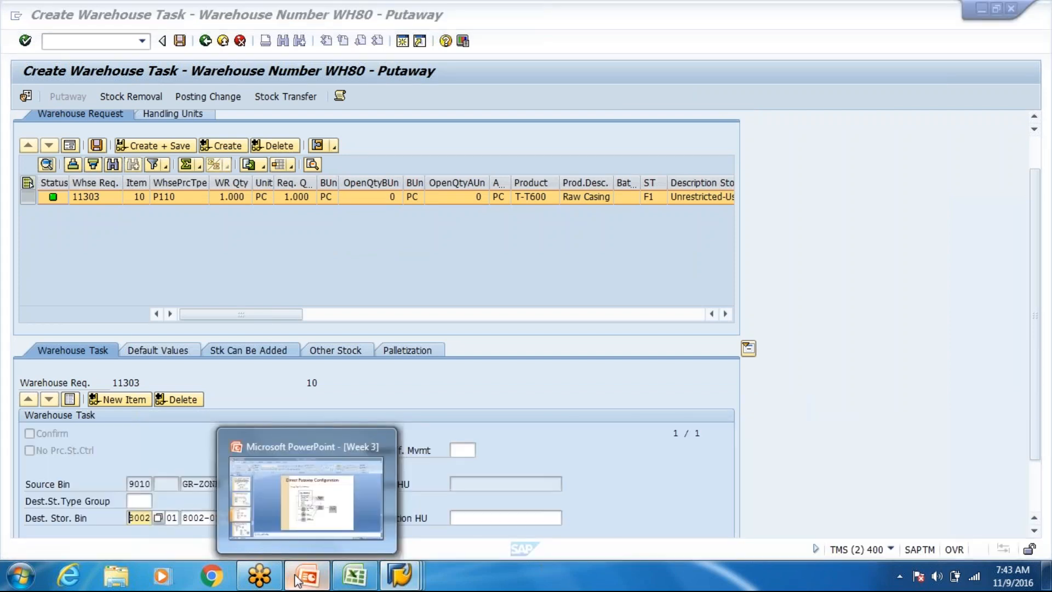
left_click(296, 580)
scroll(474, 204, "down", 1)
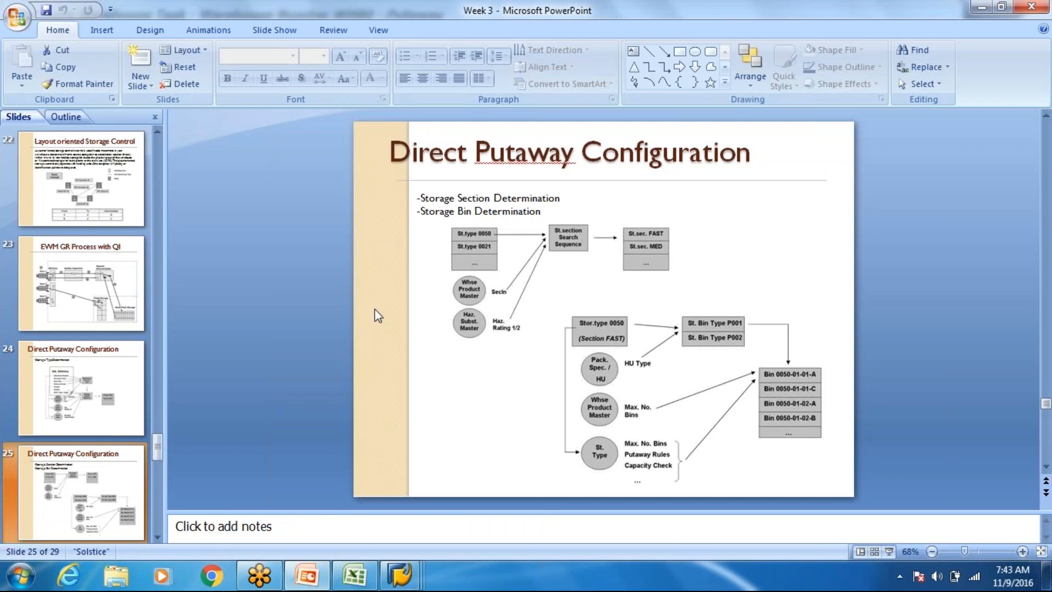
key("alt+Tab")
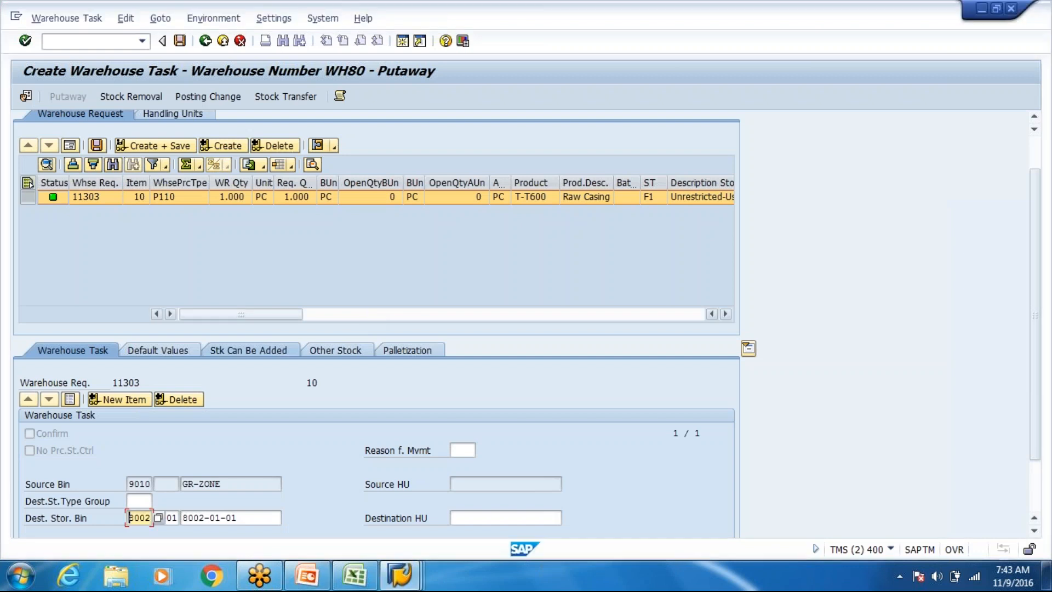
left_click(174, 516)
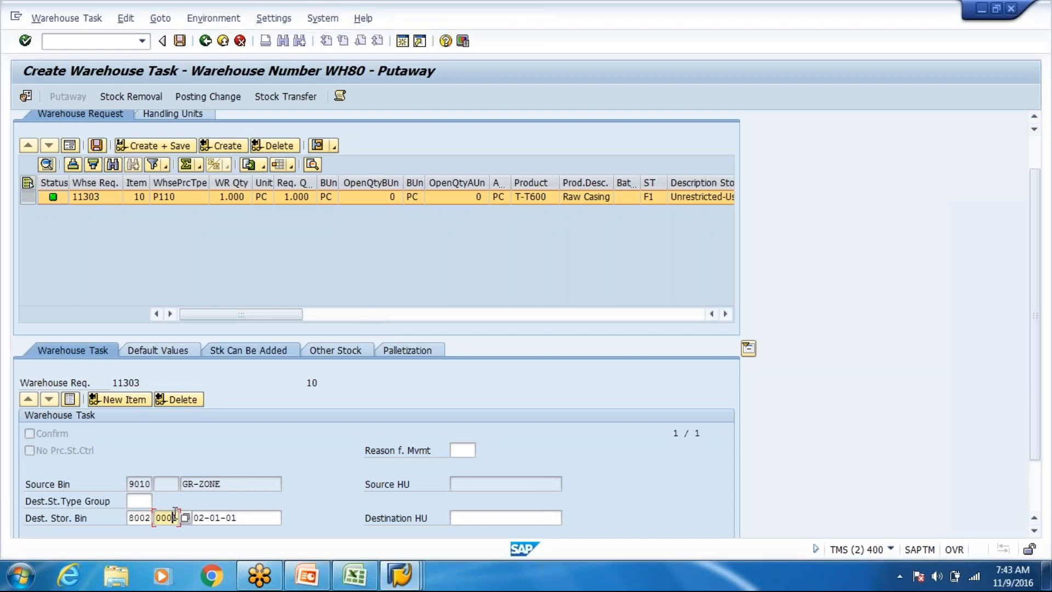
Close the Condition Records session, leave the putaway search sequence entries and open the Define Storage Type customizing activity under Master Data.
left_click(406, 578)
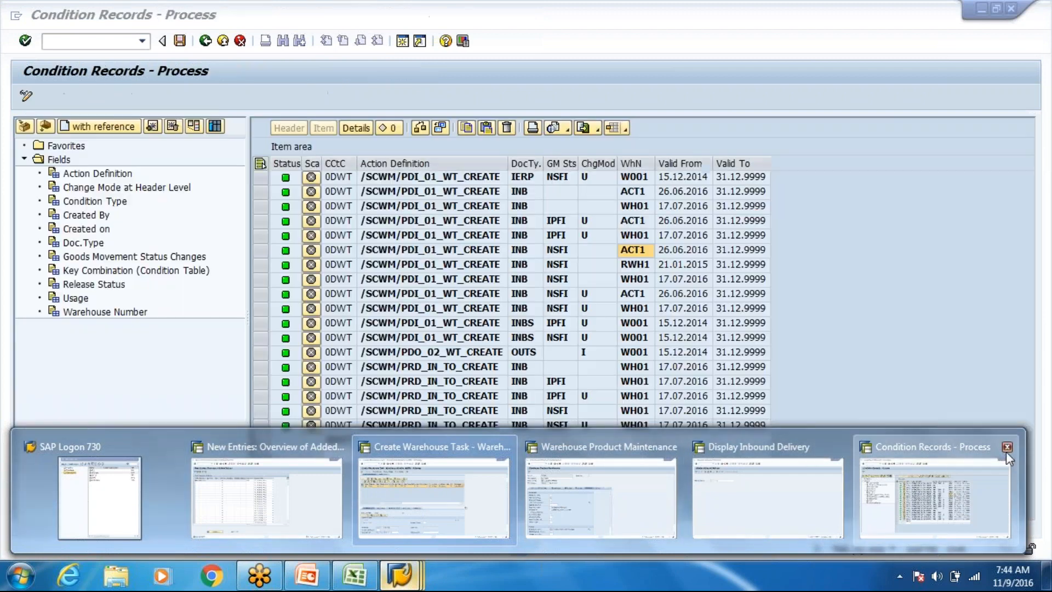
left_click(1007, 450)
left_click(250, 493)
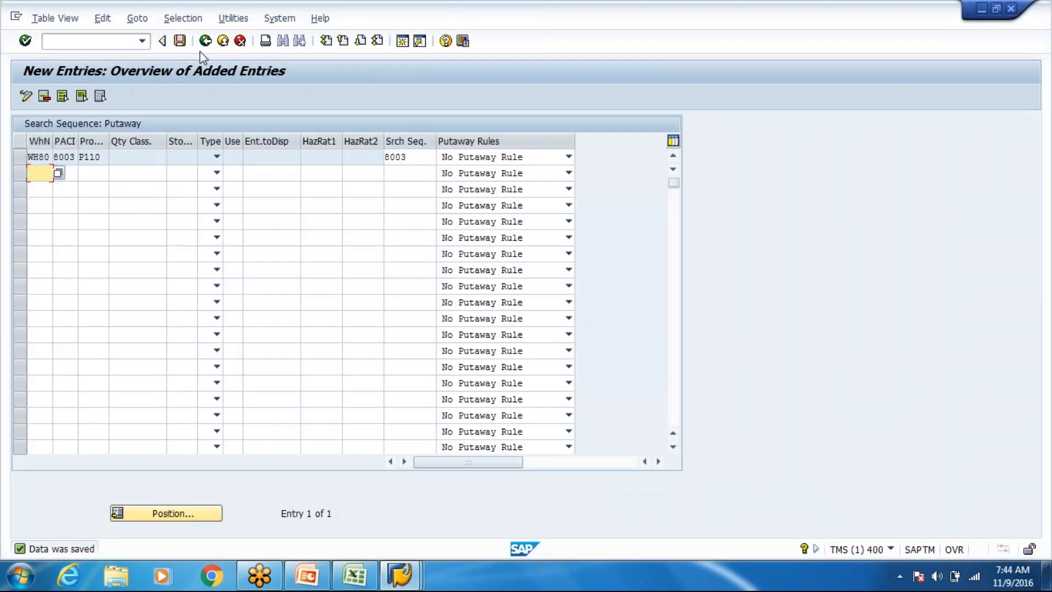
left_click(206, 42)
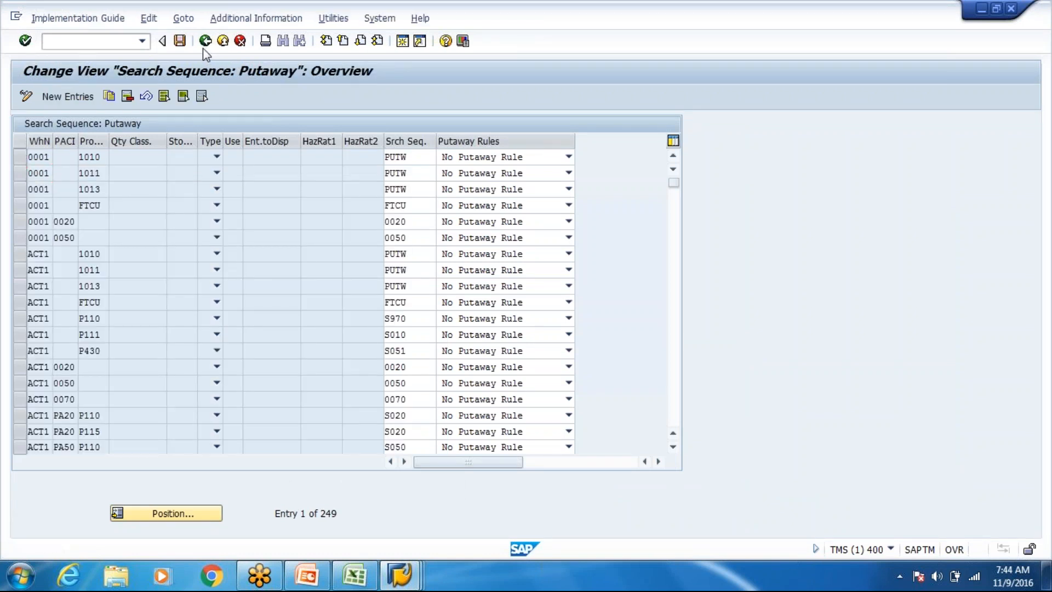
left_click(205, 43)
scroll(167, 230, "up", 4)
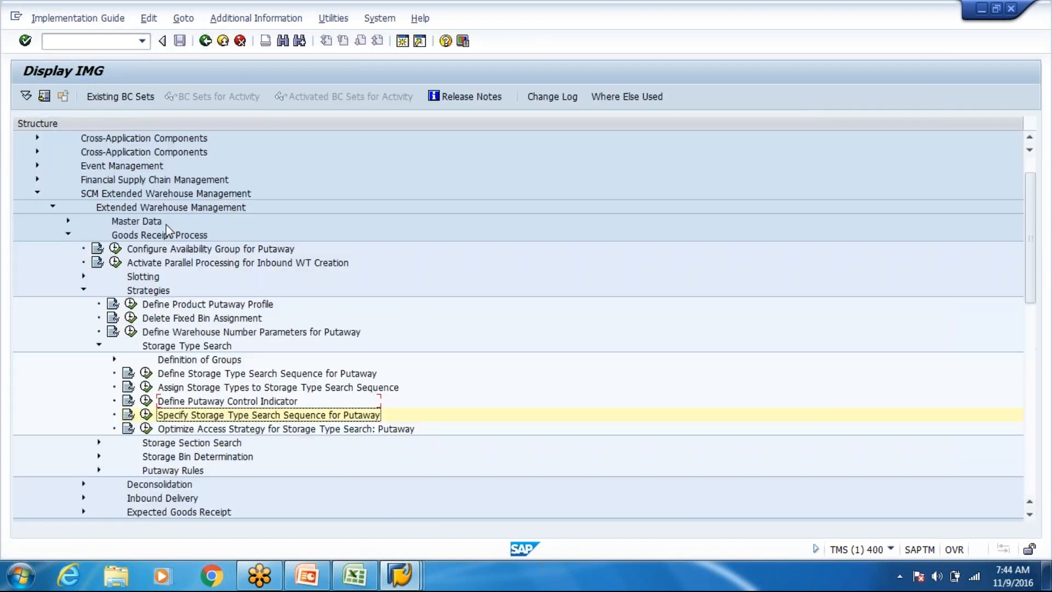
scroll(167, 230, "up", 1)
left_click(68, 248)
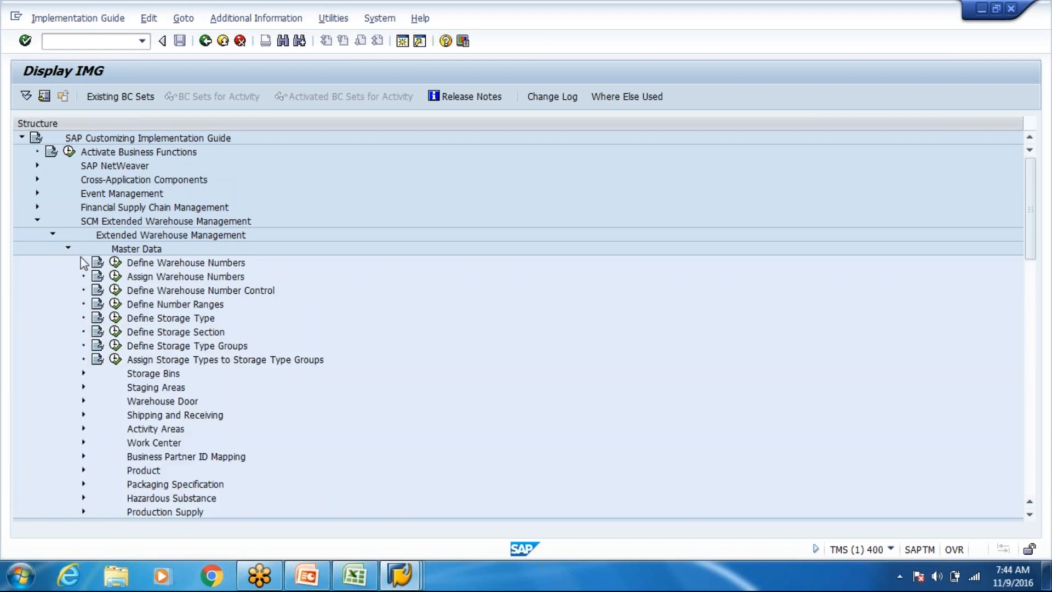
left_click(115, 317)
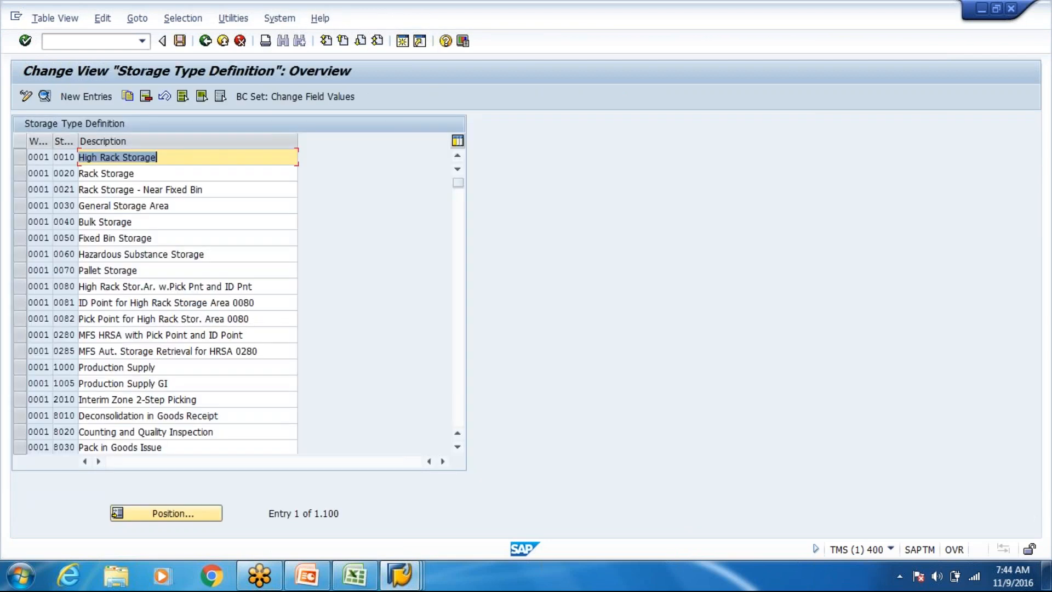
Position the storage type list at warehouse WH80 and open the details of storage types 8001 to 8006.
left_click(189, 516)
key("Down")
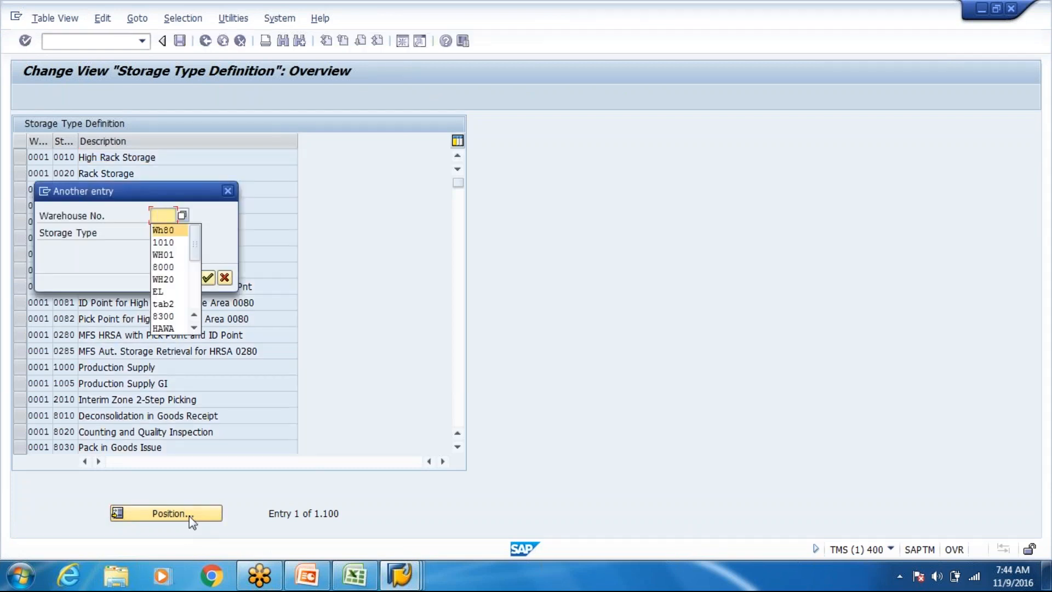
key("Return")
key("Return")
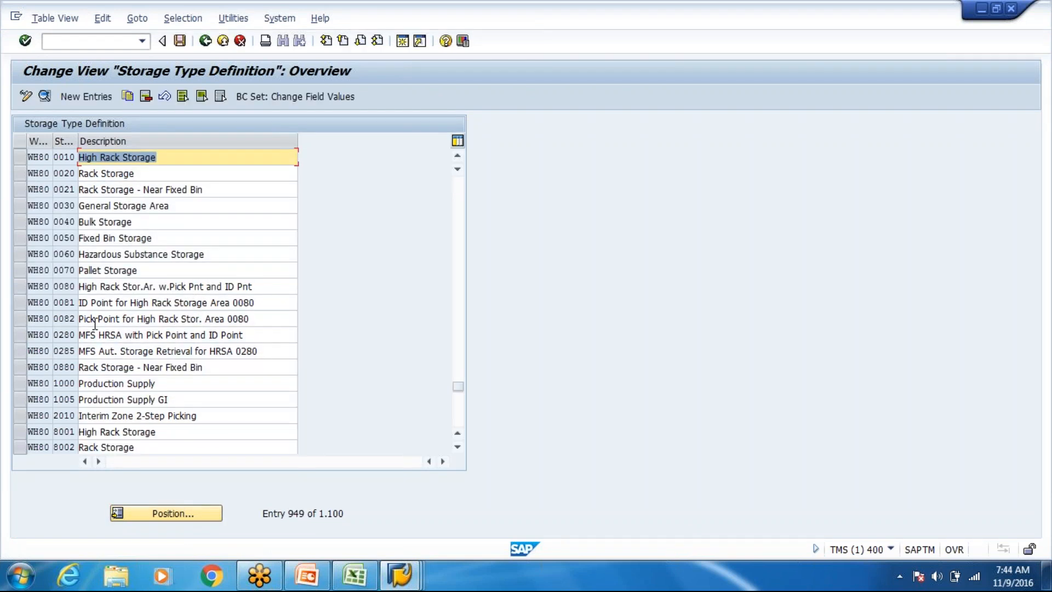
scroll(12, 416, "down", 2)
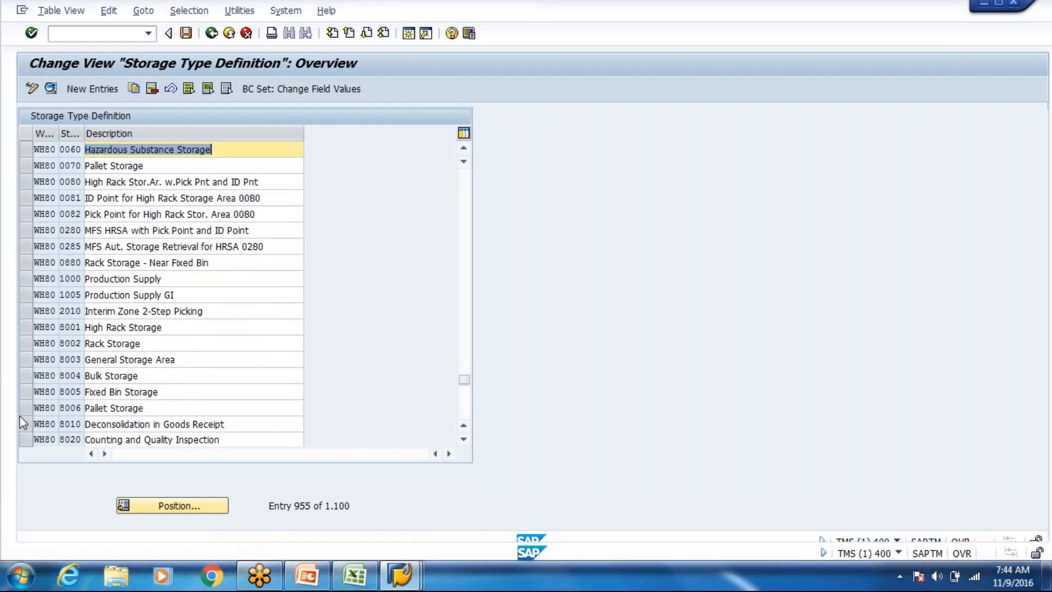
left_click(20, 418)
left_click_drag(24, 339, 25, 405)
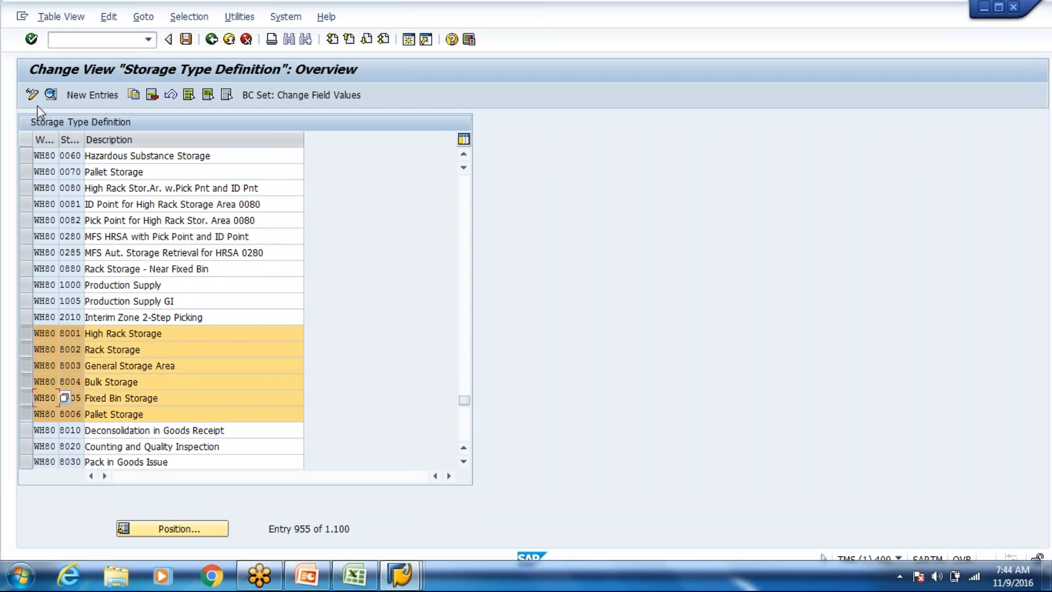
left_click(51, 97)
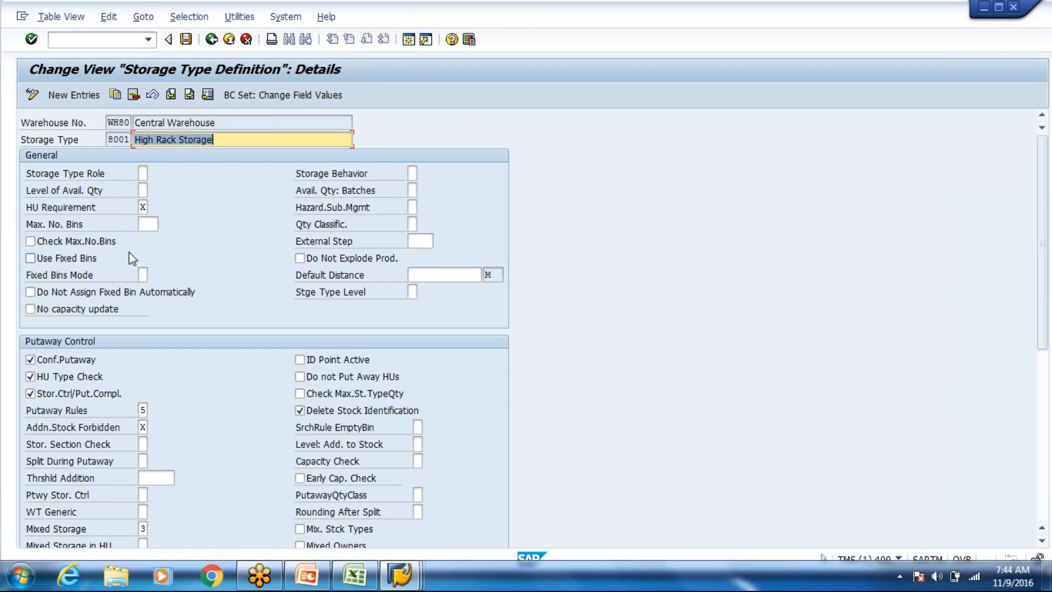
View the available HU requirement options for storage type 8001 without changing the setting.
left_click(142, 209)
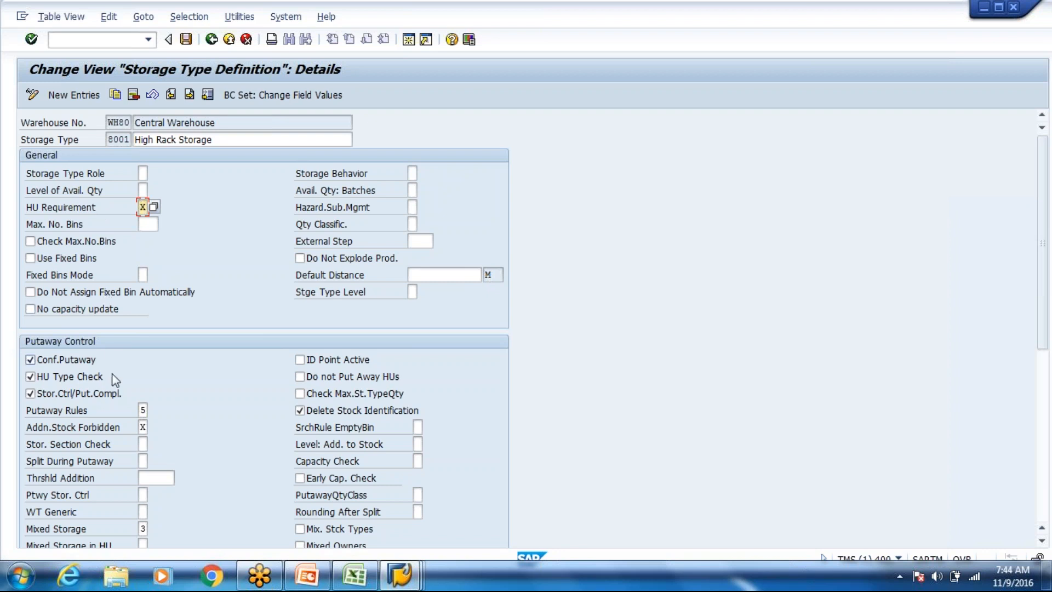
left_click(153, 208)
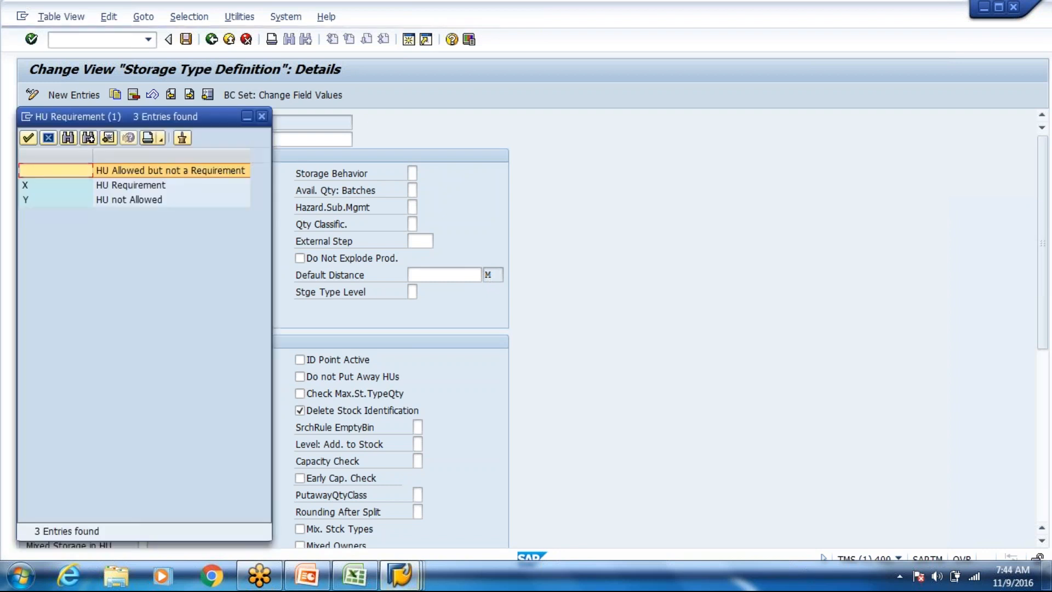
left_click(262, 117)
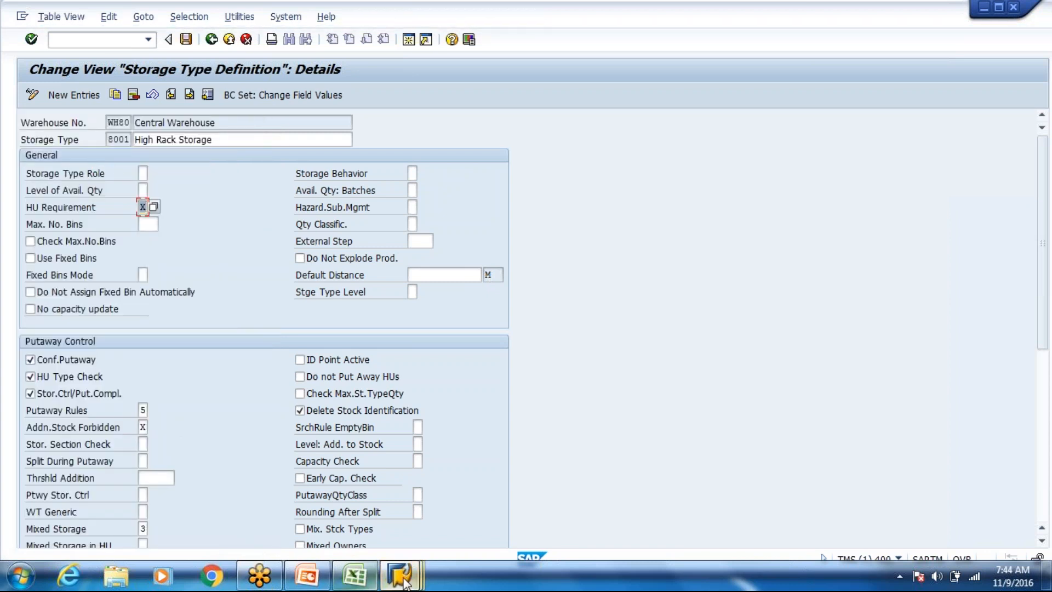
Check in the Warehouse Layout sheet in Excel which storage type is assigned to Hexagon head screw M10, and return to SAP.
left_click(358, 581)
left_click_drag(521, 274, 524, 256)
scroll(525, 257, "down", 4)
left_click(421, 418)
left_click(542, 415)
left_click(529, 414)
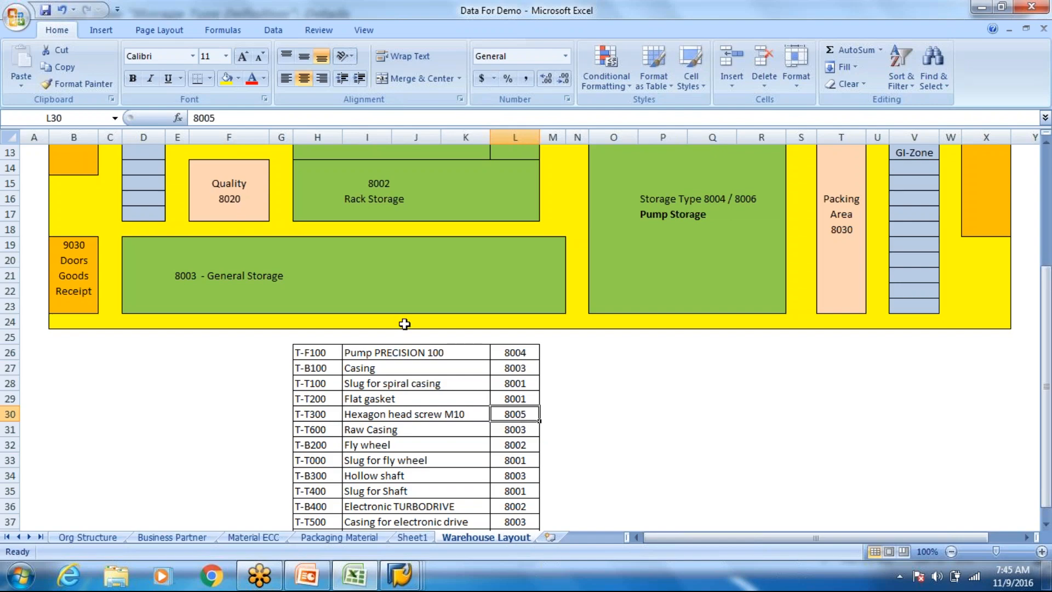
key("alt+Tab")
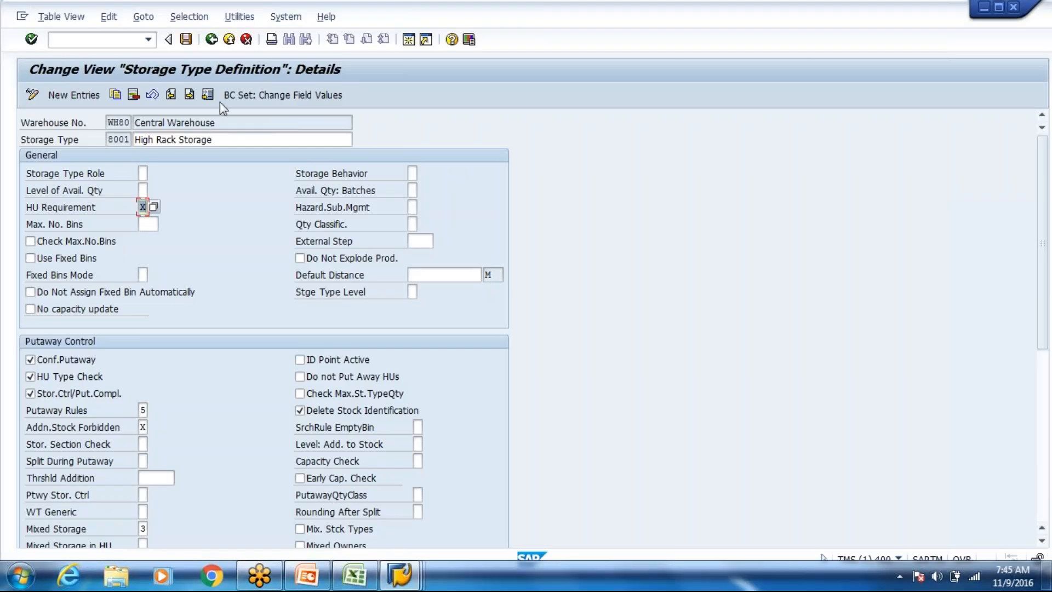
Go to the details of storage type 8005 Fixed Bin Storage and set its HU requirement to Y (HU not Allowed).
left_click(190, 100)
left_click(191, 99)
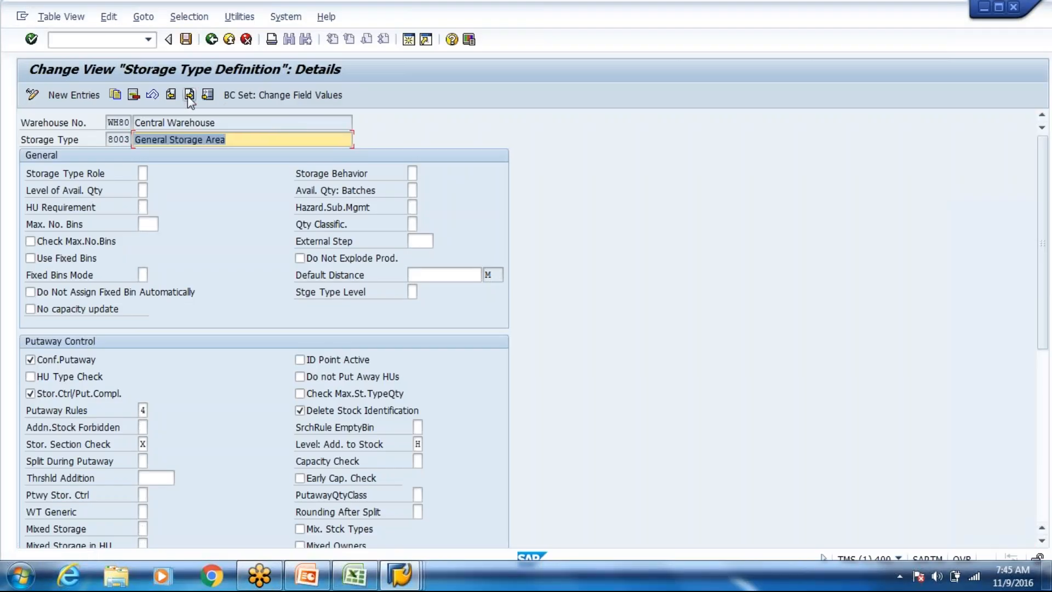
left_click(190, 94)
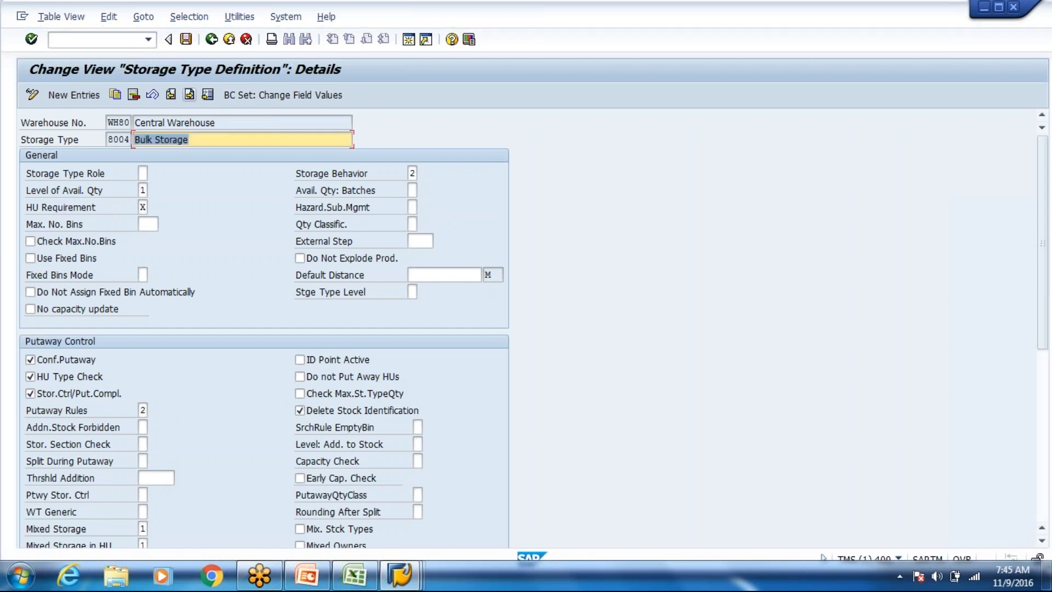
left_click(189, 95)
left_click(142, 207)
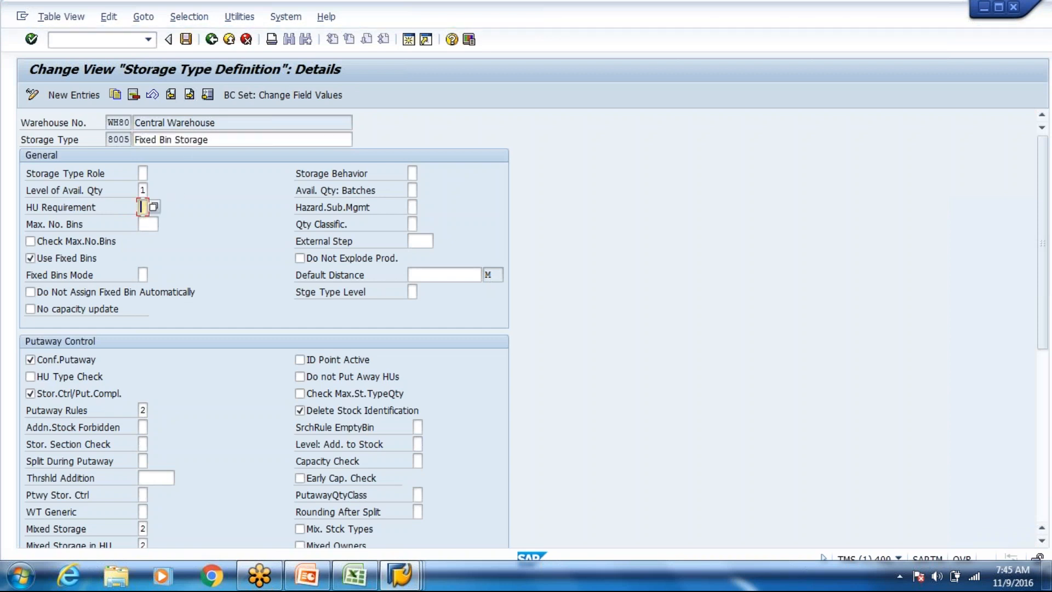
left_click(153, 208)
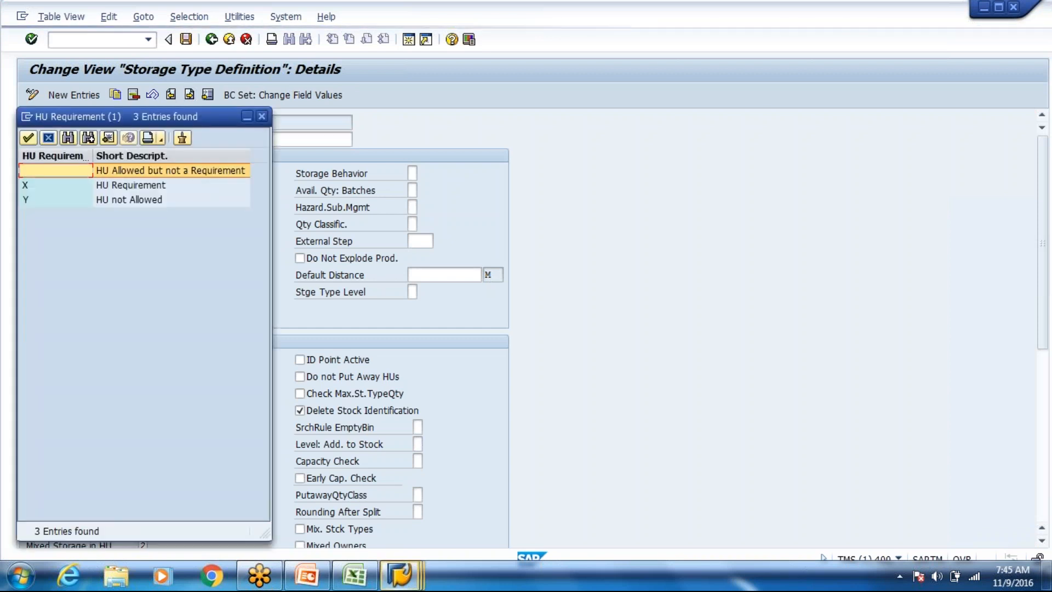
double_click(129, 200)
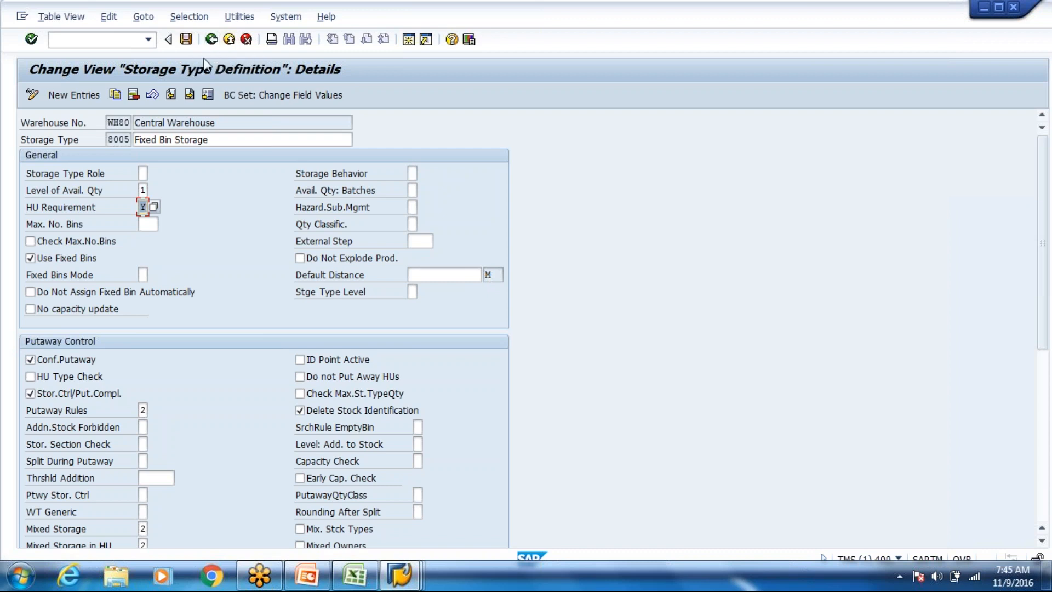
Set the HU requirement of storage type 8005 Fixed Bin Storage to X.
left_click(170, 98)
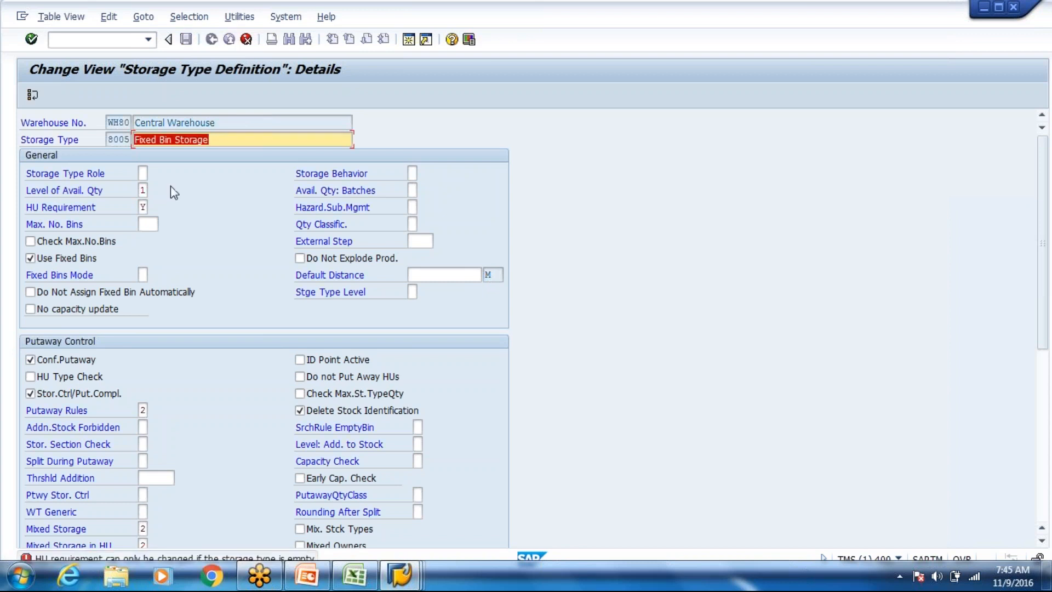
scroll(170, 185, "down", 1)
scroll(170, 186, "up", 1)
left_click(143, 207)
type("x")
key("Return")
Go back to the details of storage type 8002 Rack Storage and check it against the Warehouse Layout sheet in Excel.
left_click(171, 97)
left_click(171, 97)
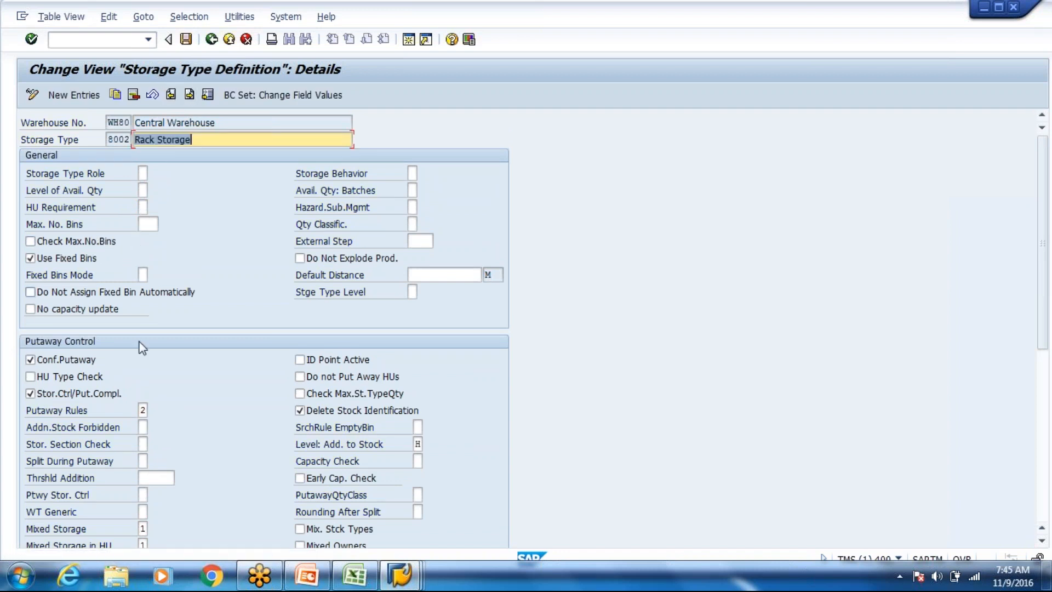
scroll(98, 328, "down", 1)
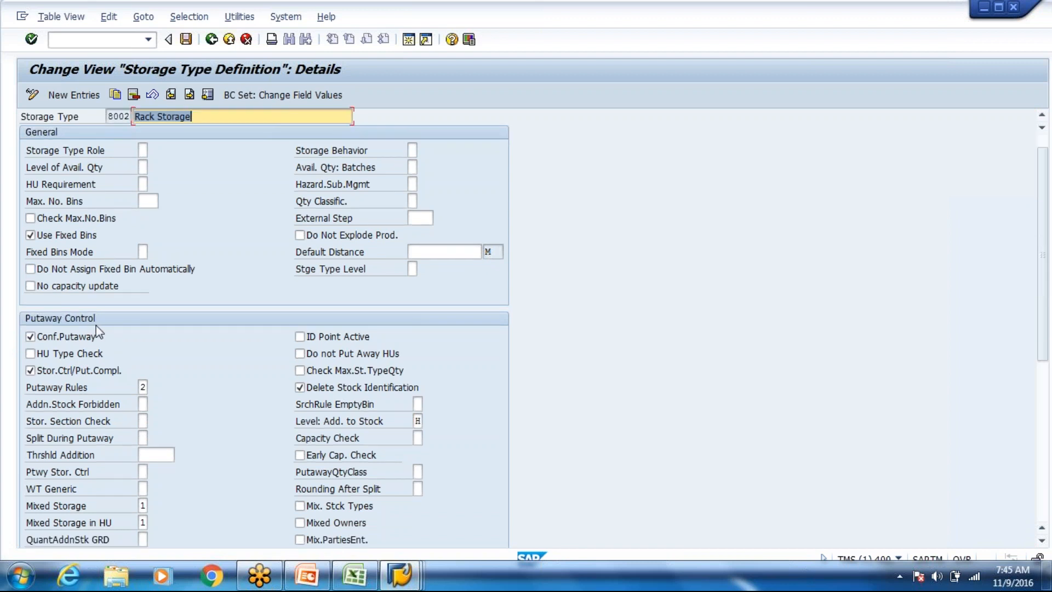
scroll(97, 324, "down", 1)
scroll(76, 214, "up", 2)
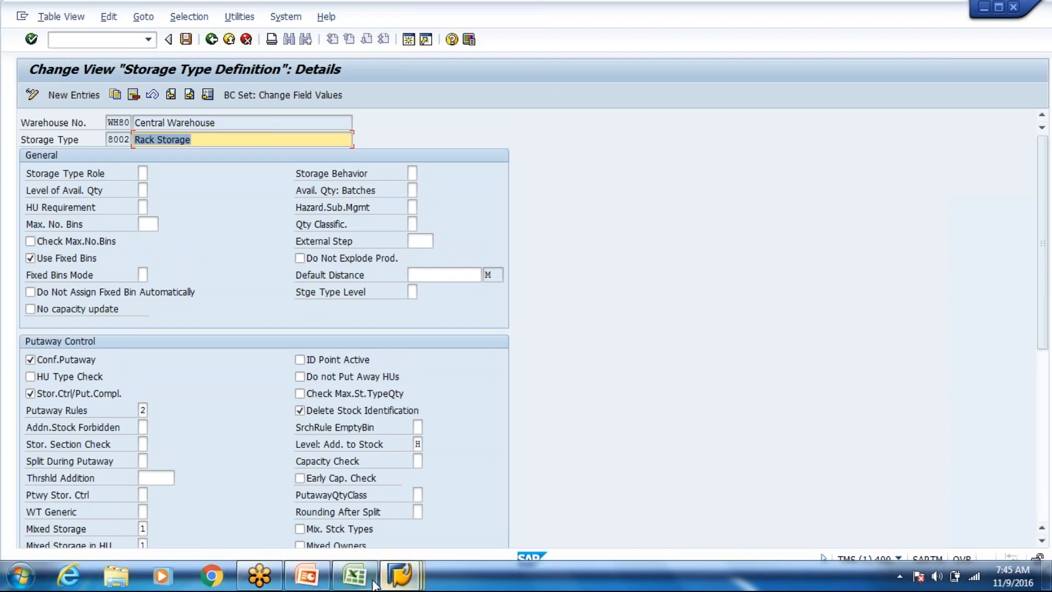
left_click(355, 575)
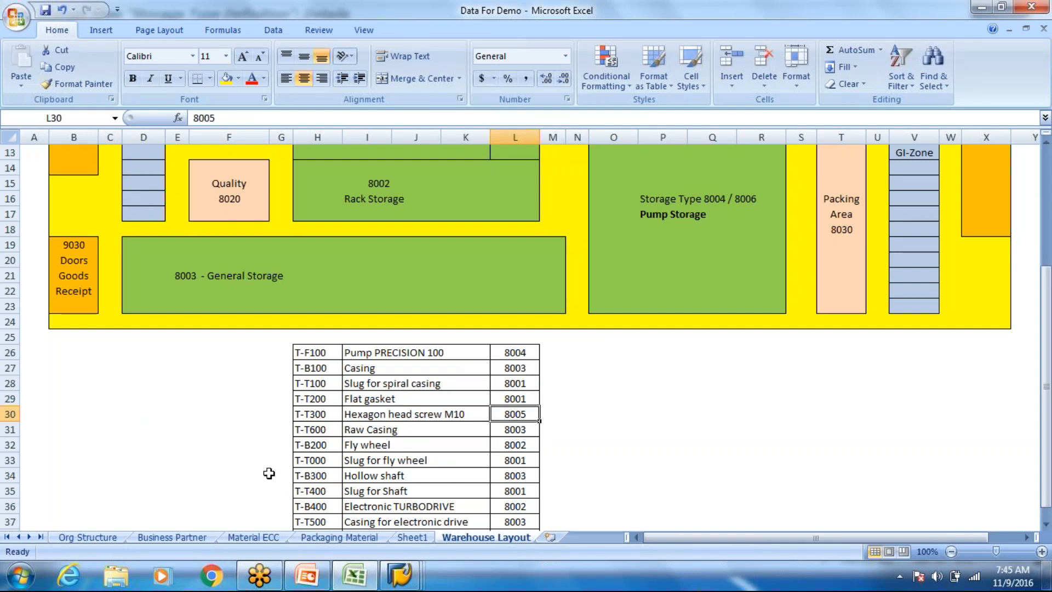
key("alt+Tab")
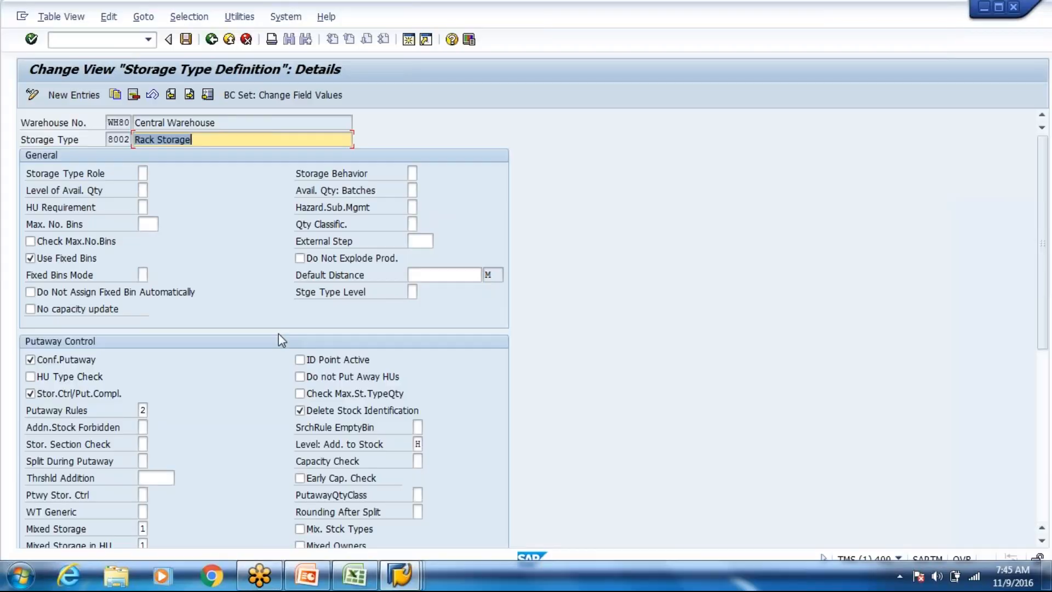
View the available storage section check options for storage type 8002 without changing the setting.
scroll(278, 334, "down", 4)
scroll(277, 340, "down", 2)
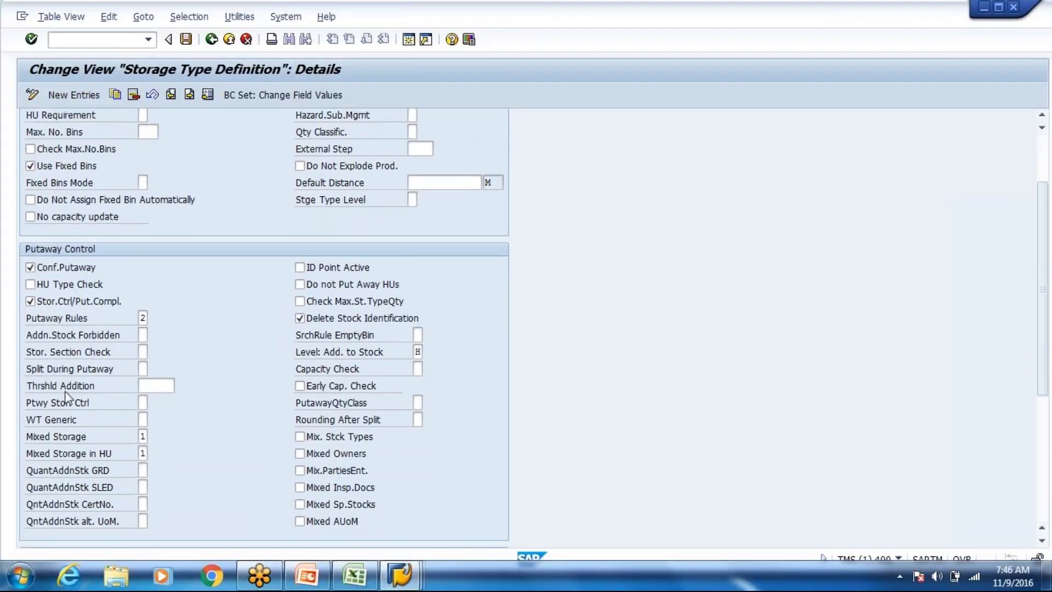
left_click(142, 352)
left_click(153, 354)
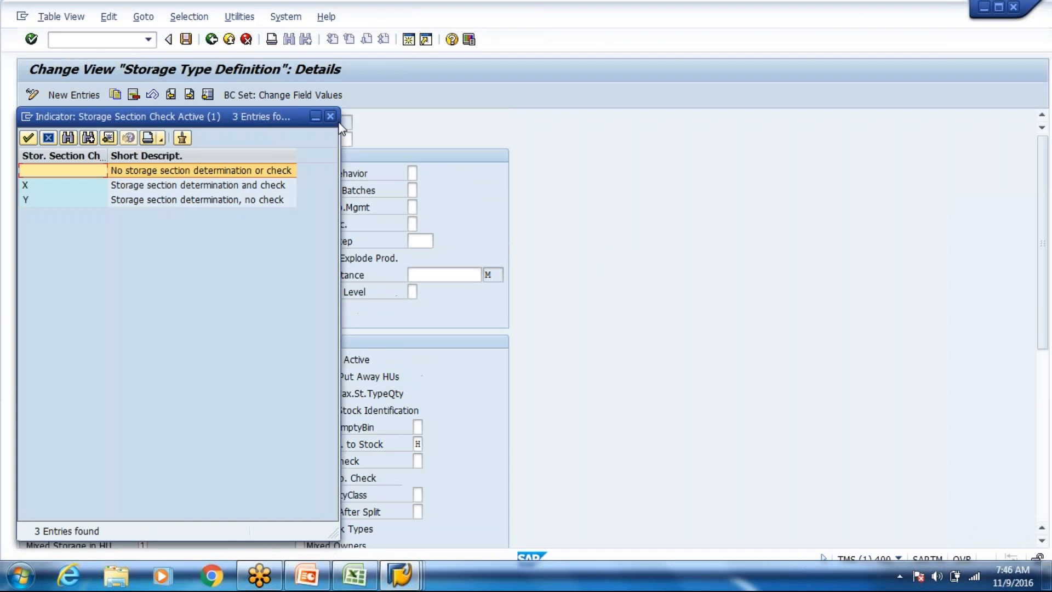
left_click(330, 116)
Compare the storage section check settings of storage types 8001, 8002 and 8003, ending on 8003 General Storage Area.
left_click(189, 96)
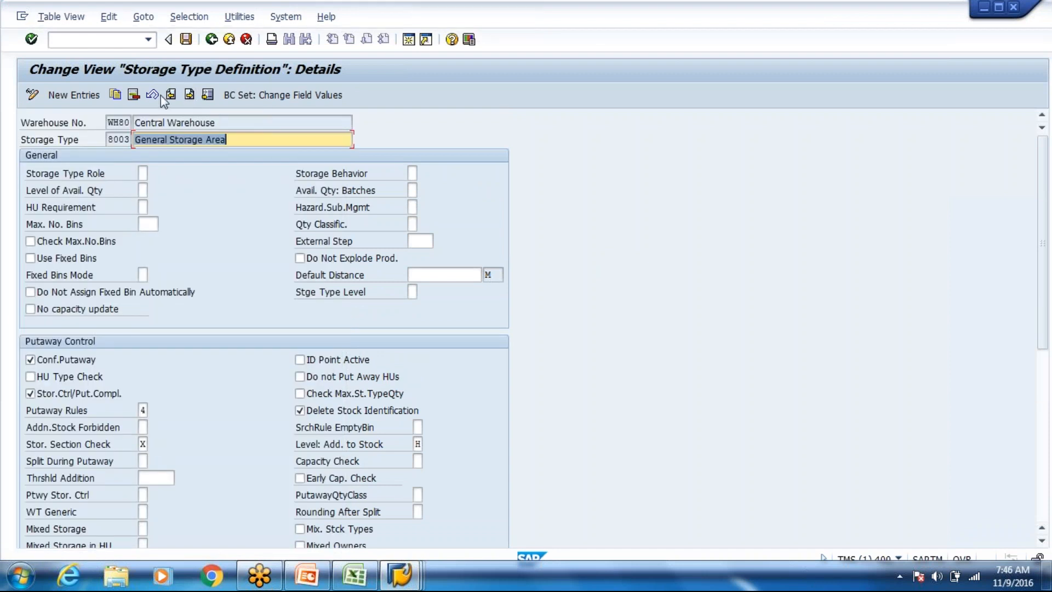
left_click(174, 94)
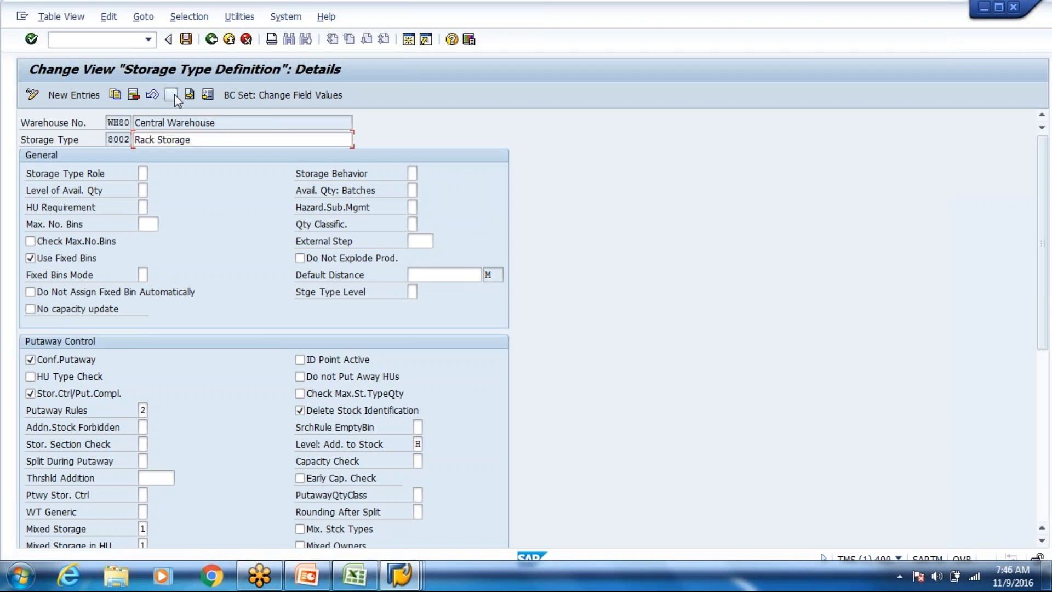
left_click(174, 95)
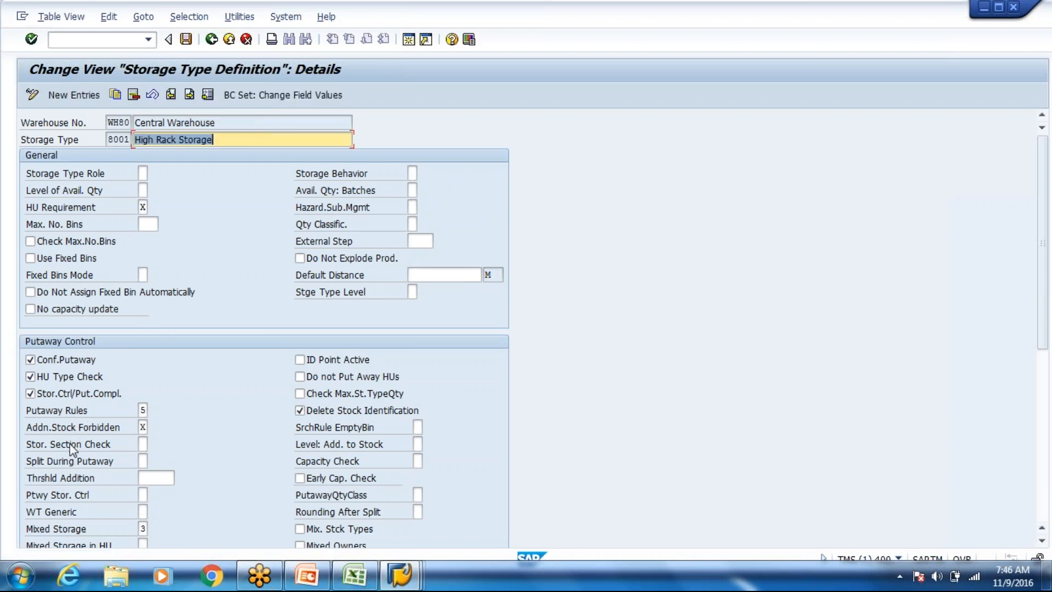
left_click(143, 444)
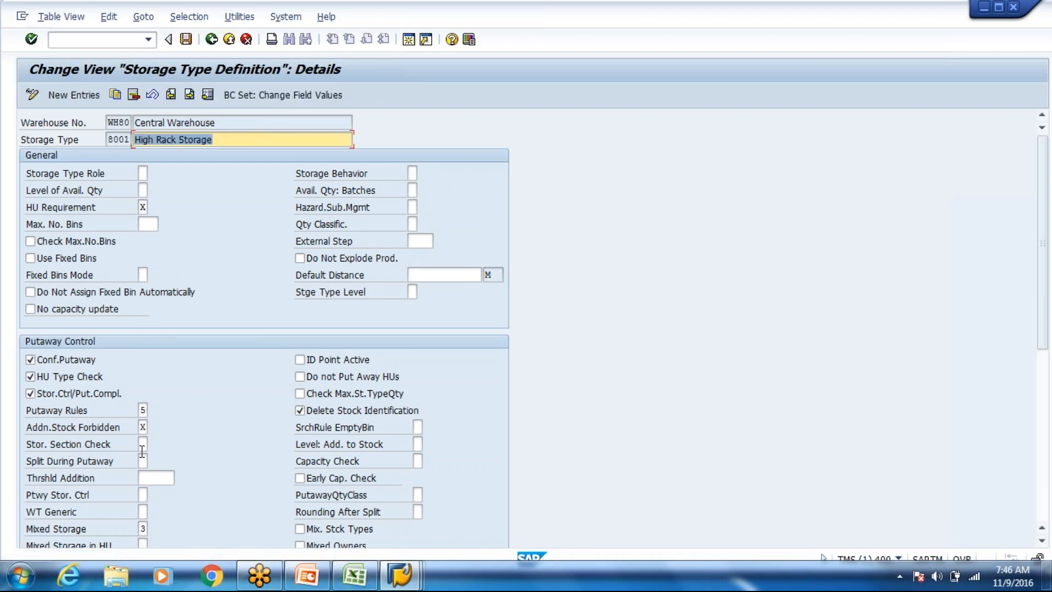
left_click(189, 96)
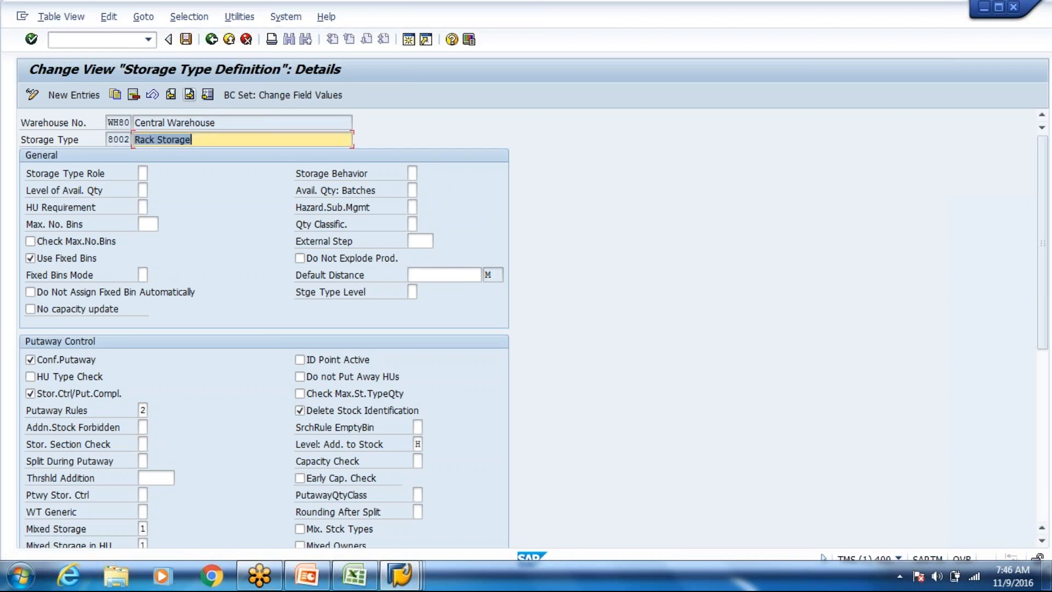
left_click(189, 95)
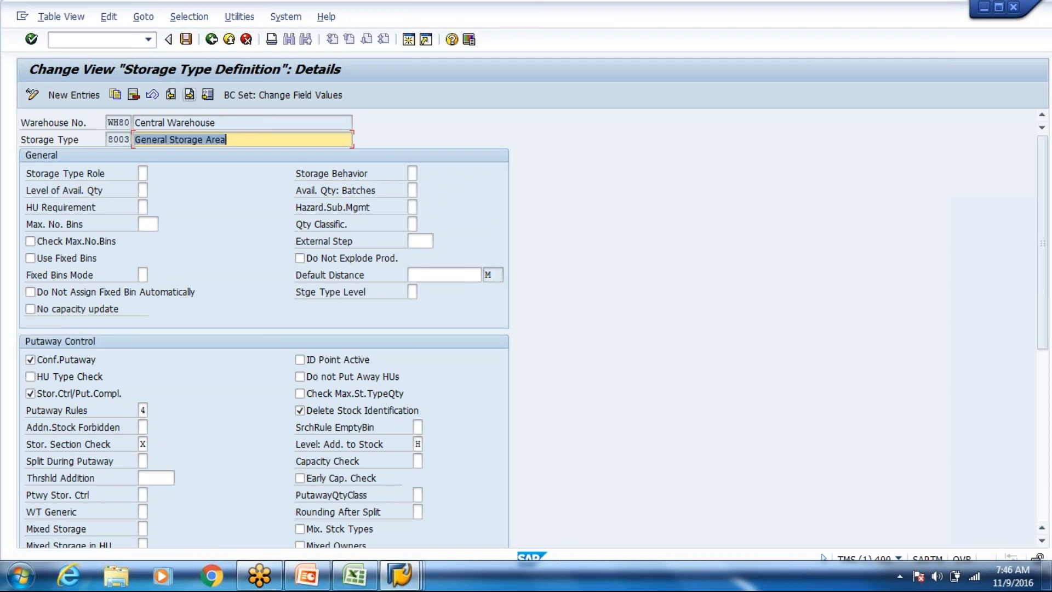
Review the storage section check options for storage type 8003, including storage section determination and check, leaving the setting as is.
left_click(148, 443)
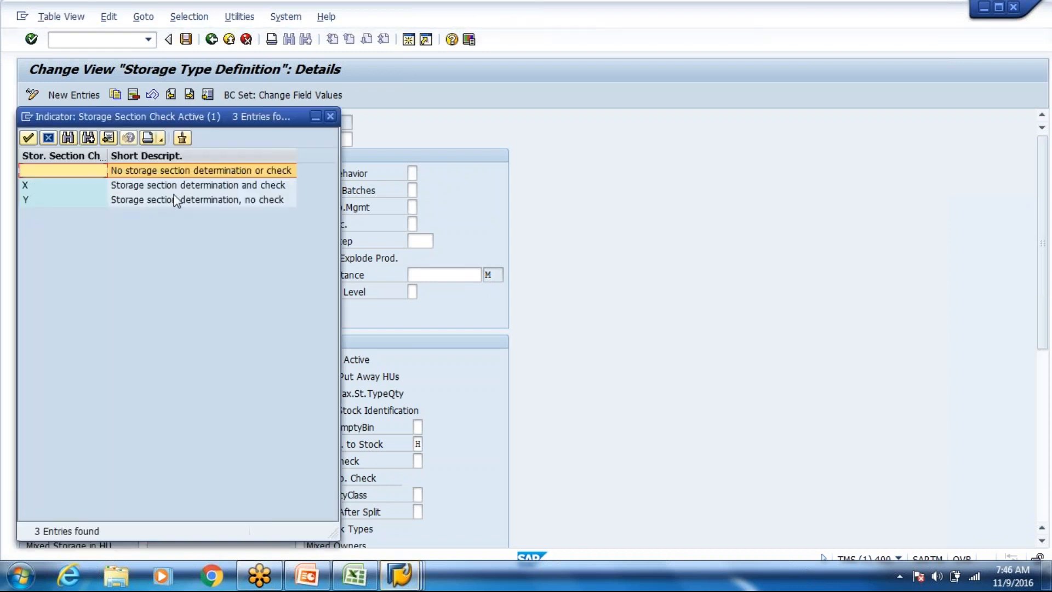
left_click(169, 186)
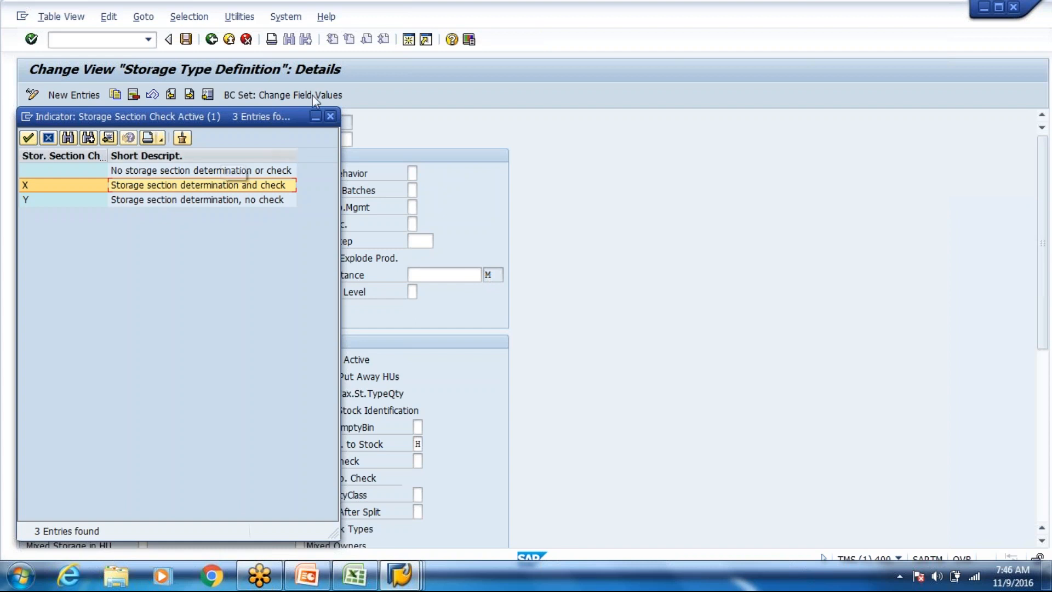
left_click(330, 117)
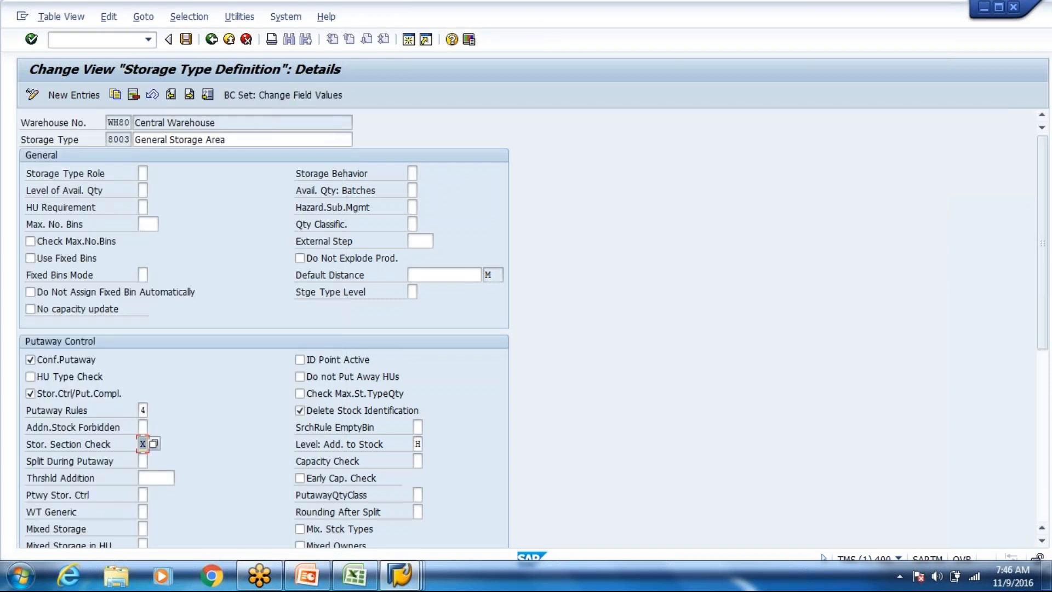
Look through storage types 8004 to 8006 and return to the Implementation Guide without saving the changes.
left_click(193, 98)
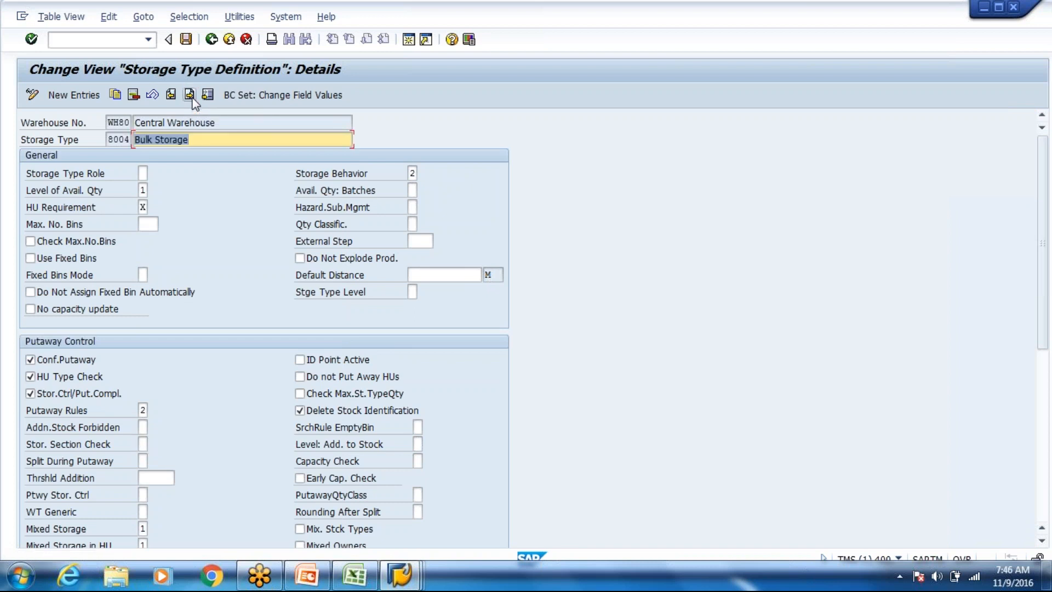
left_click(189, 95)
left_click(192, 99)
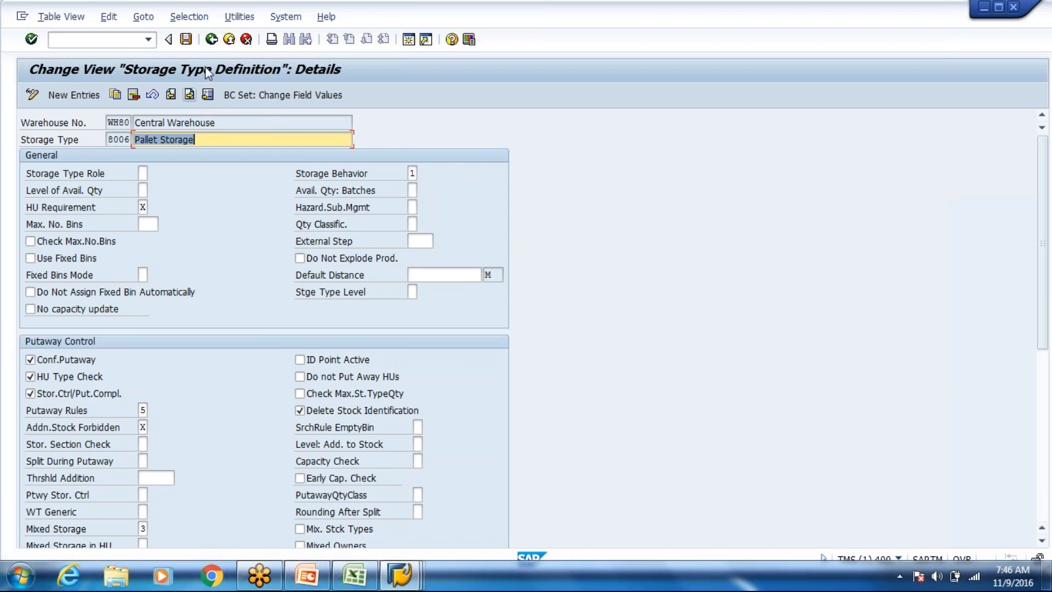
left_click(214, 41)
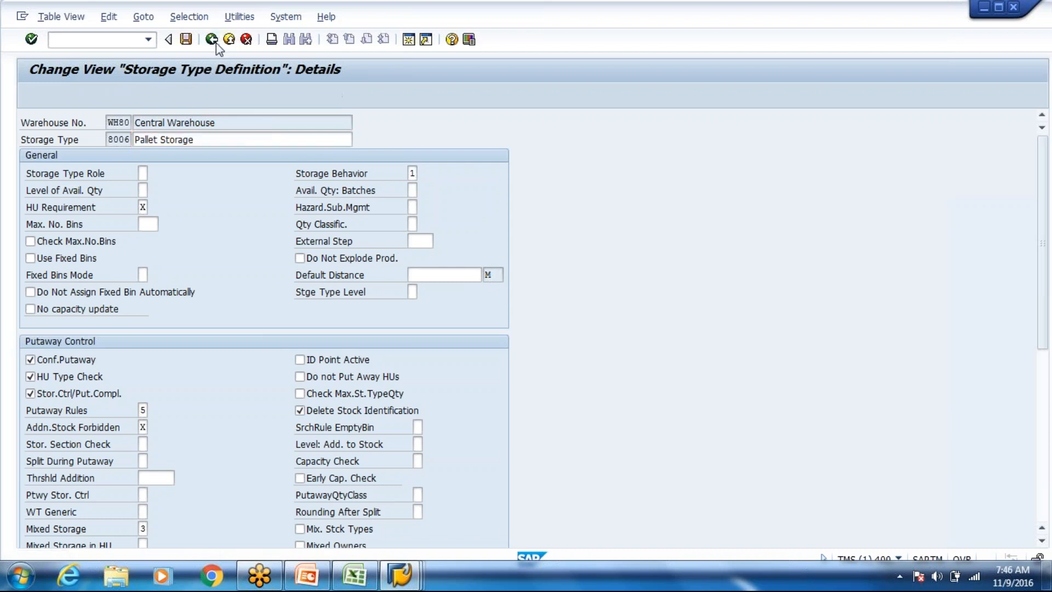
key("F3")
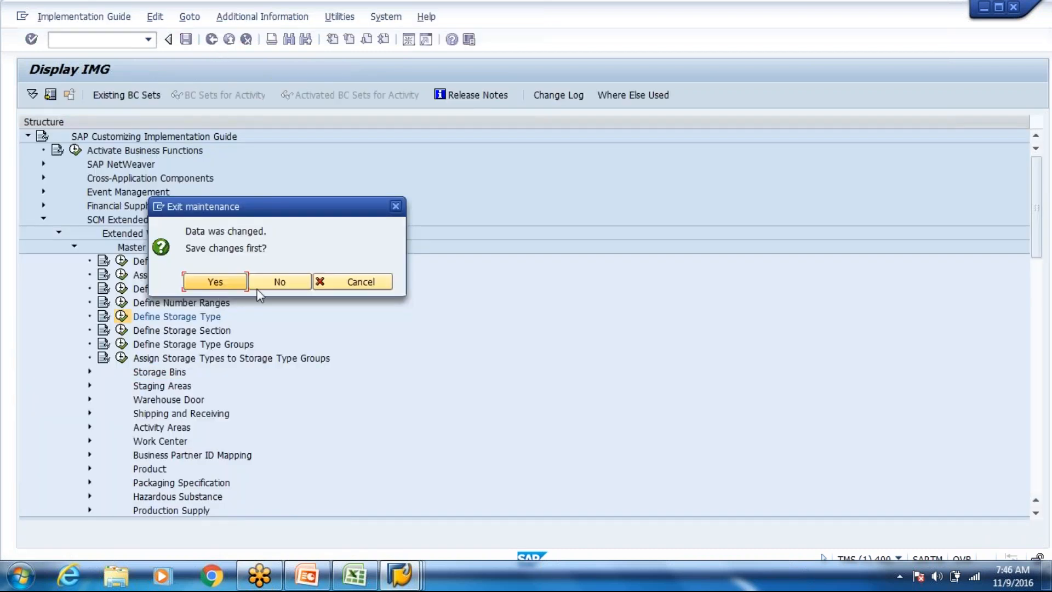
left_click(267, 288)
Open the Create Storage Section Indicators activity from Storage Section Search in the goods receipt strategies.
left_click(149, 330)
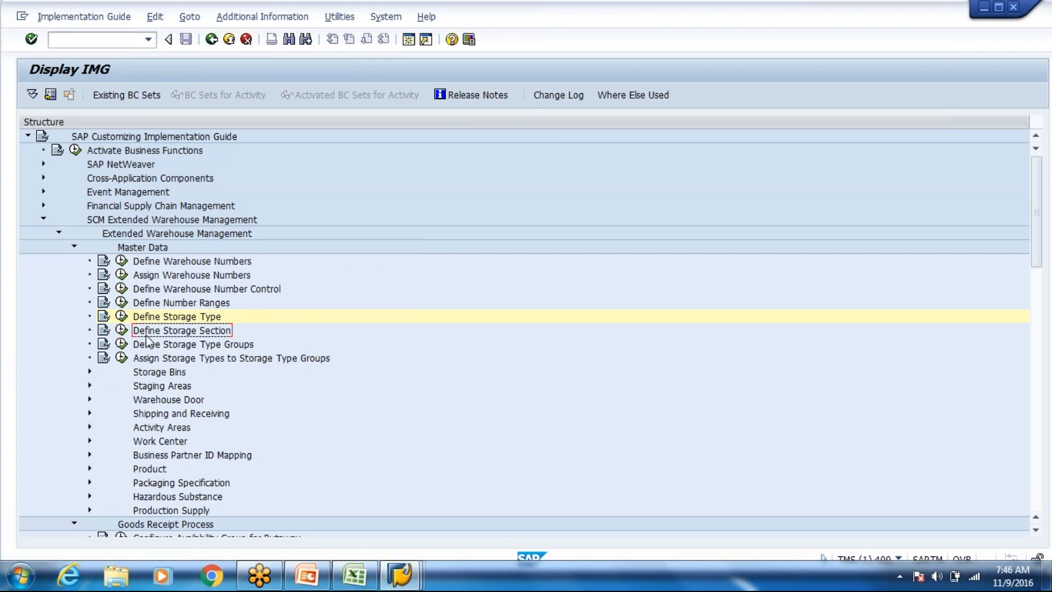
scroll(147, 340, "down", 4)
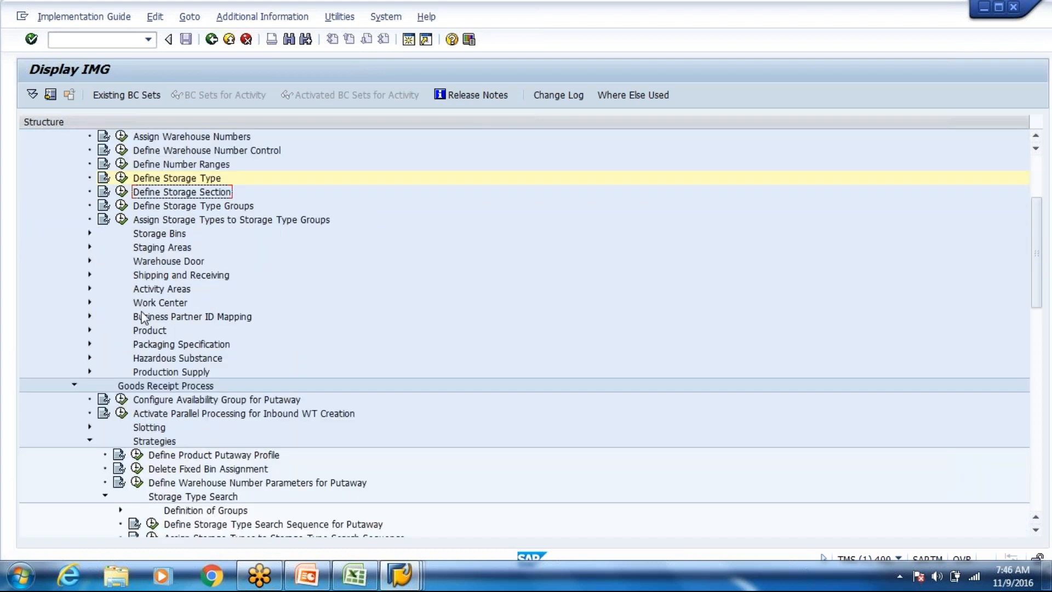
scroll(144, 320, "down", 5)
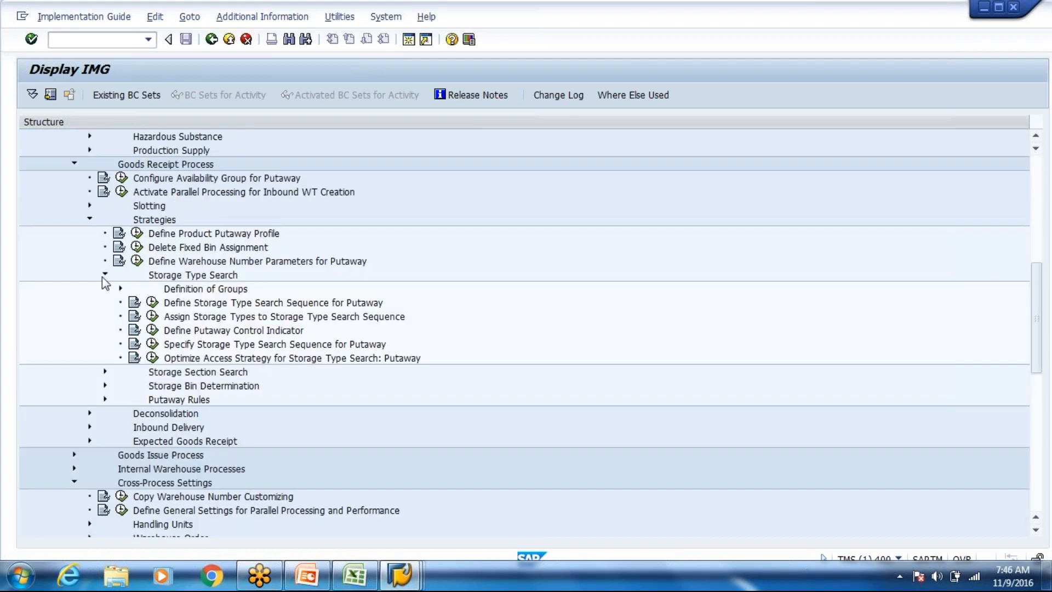
left_click(105, 276)
left_click(105, 290)
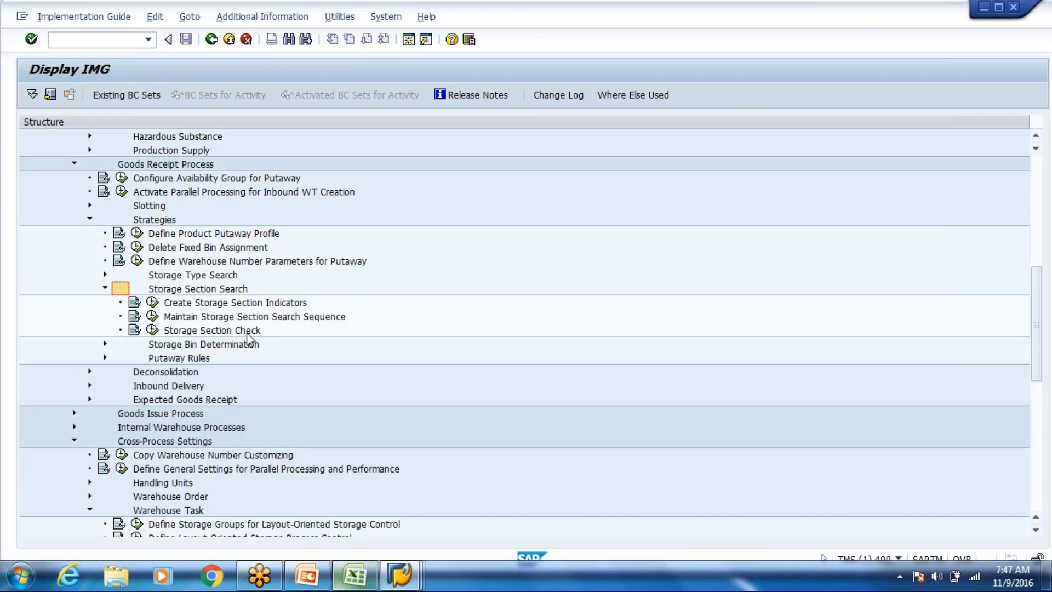
left_click(197, 304)
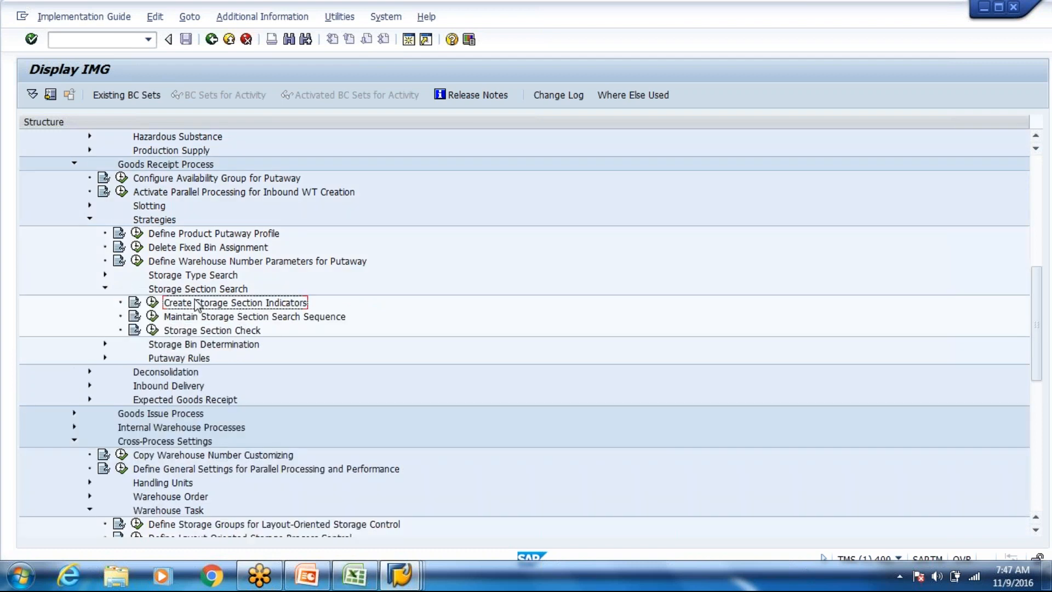
left_click(153, 306)
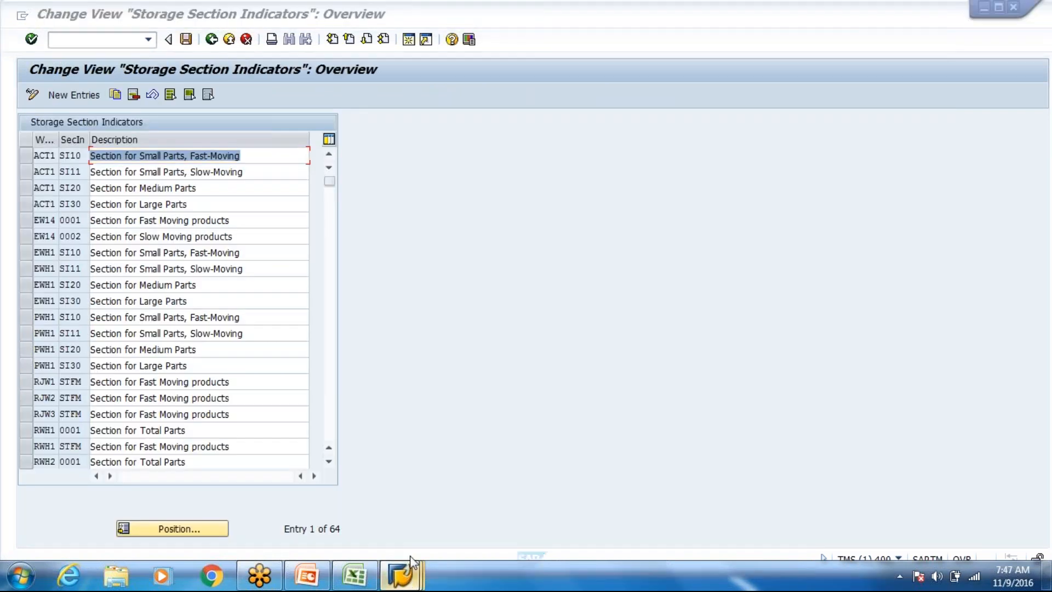
mouse_move(401, 574)
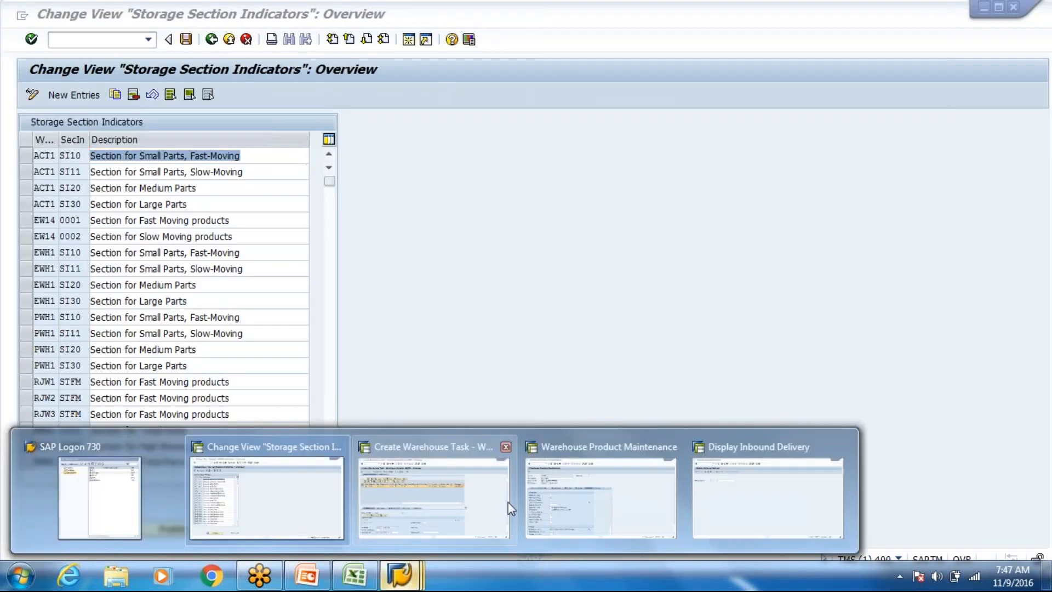
left_click(722, 435)
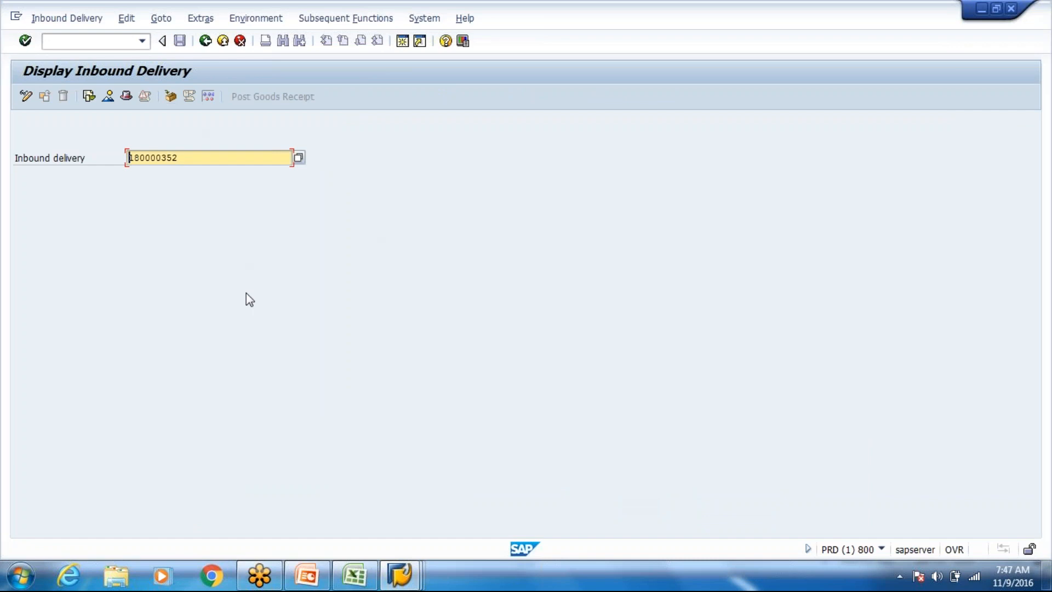
key("alt+Tab")
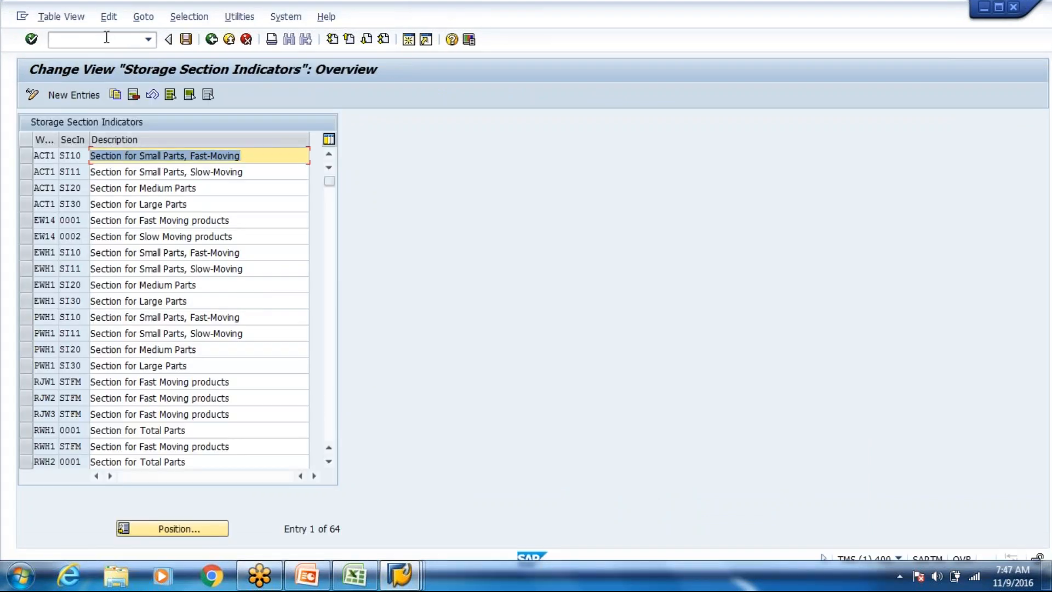
left_click(106, 37)
type("/o/scwm/mat1")
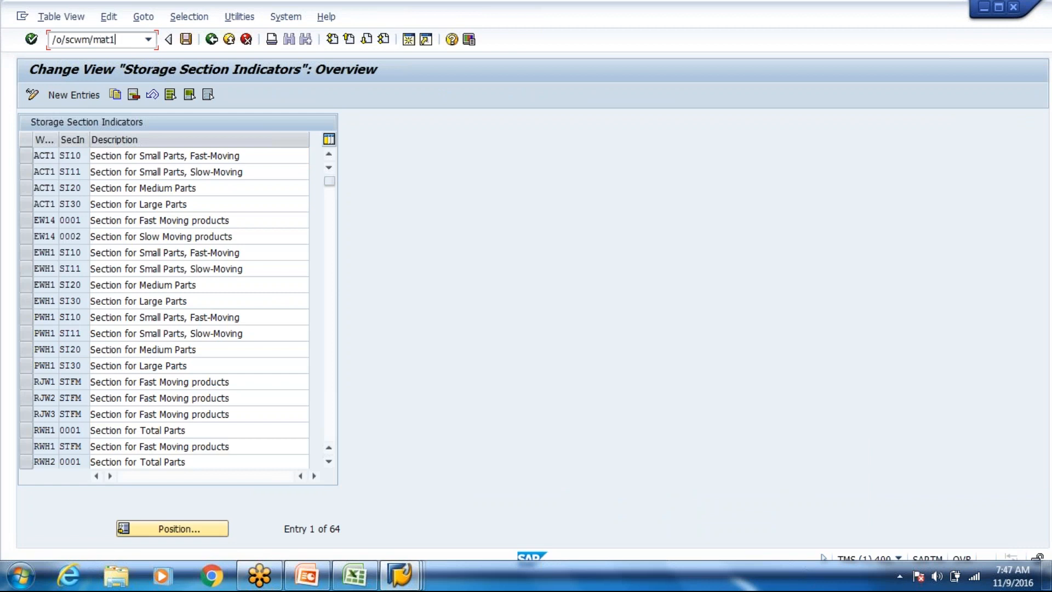
key("Return")
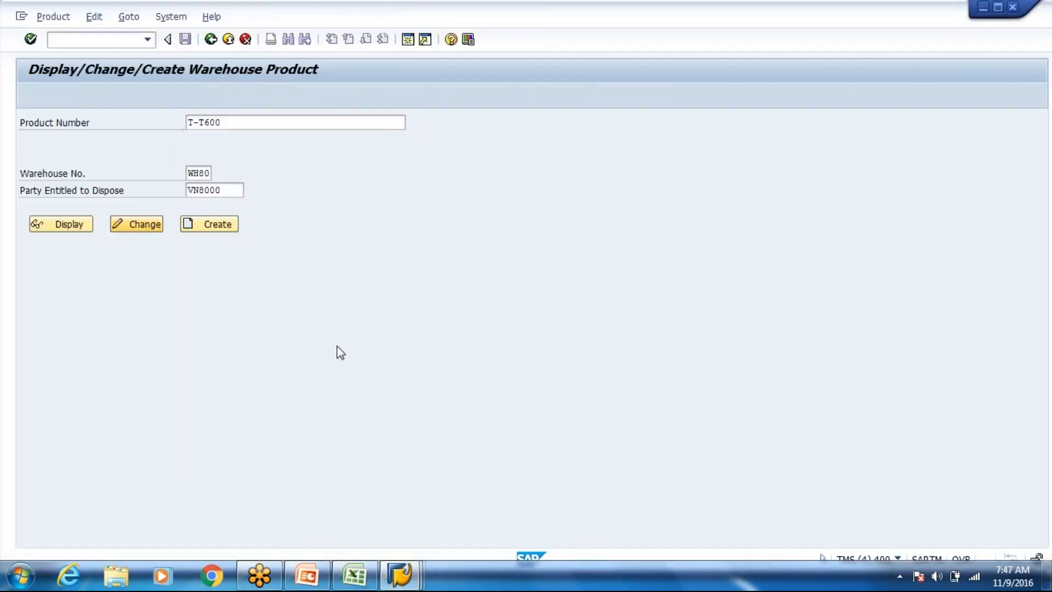
left_click(234, 45)
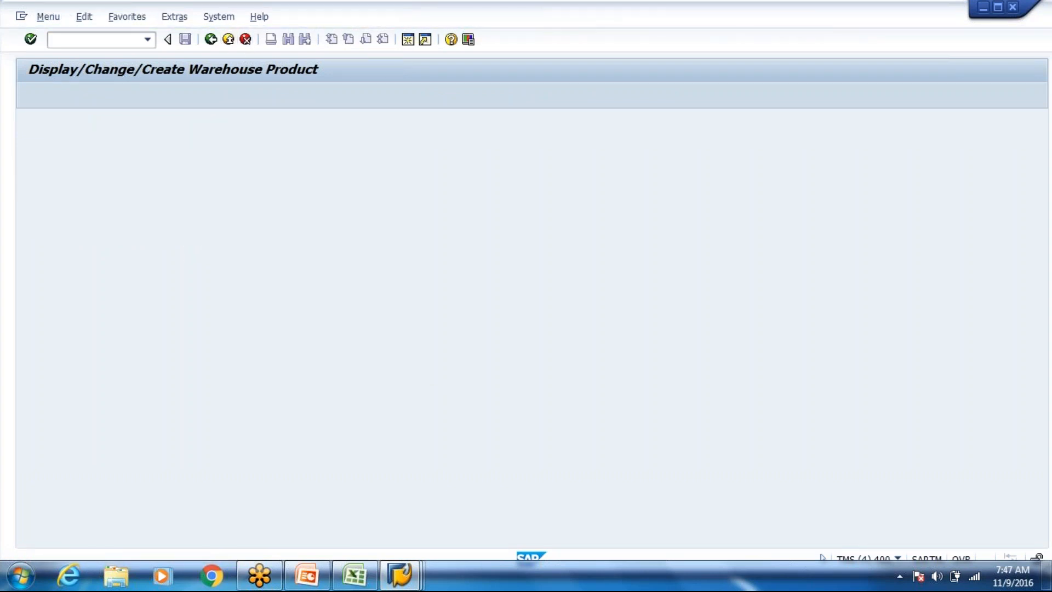
Switch to the Warehouse Product Maintenance session already open for product T-T600 in warehouse WH80.
left_click(375, 583)
mouse_move(400, 575)
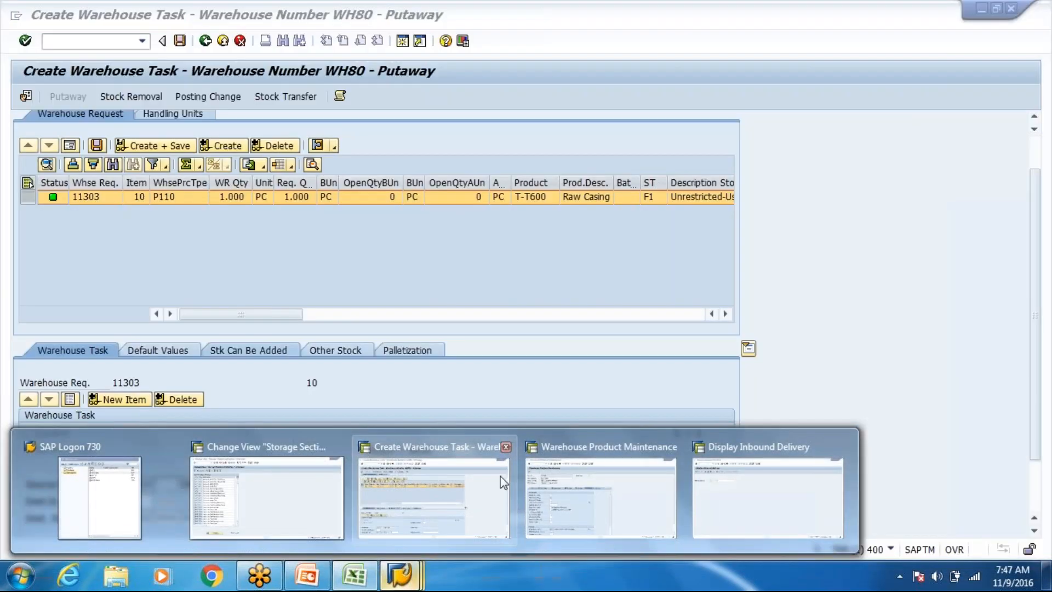
left_click(601, 498)
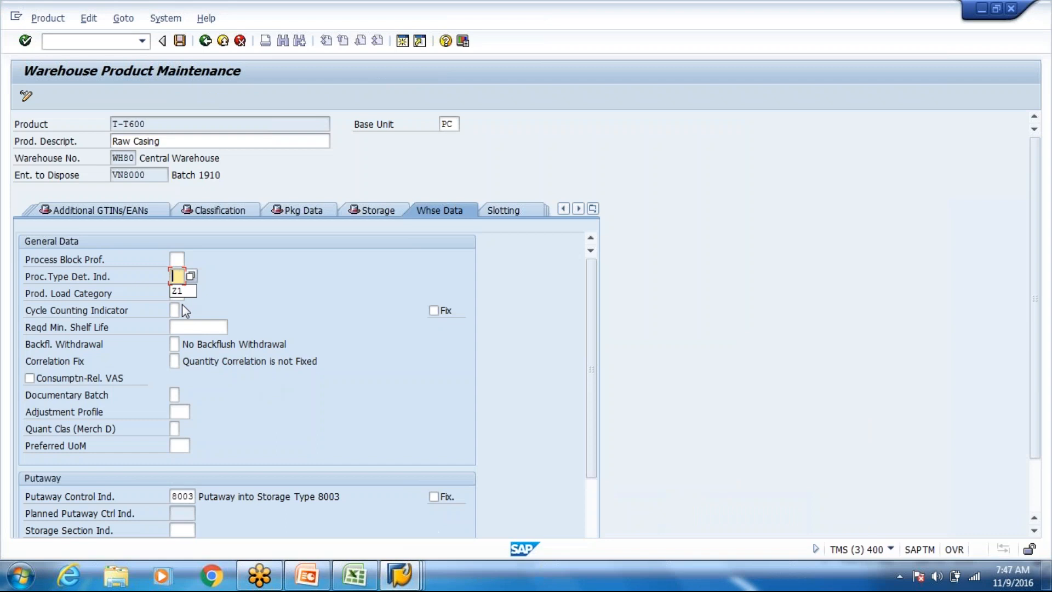
Check the values offered for the storage section indicator in T-T600's putaway data, and return to the Storage Section Indicators view.
left_click(295, 280)
scroll(287, 317, "down", 5)
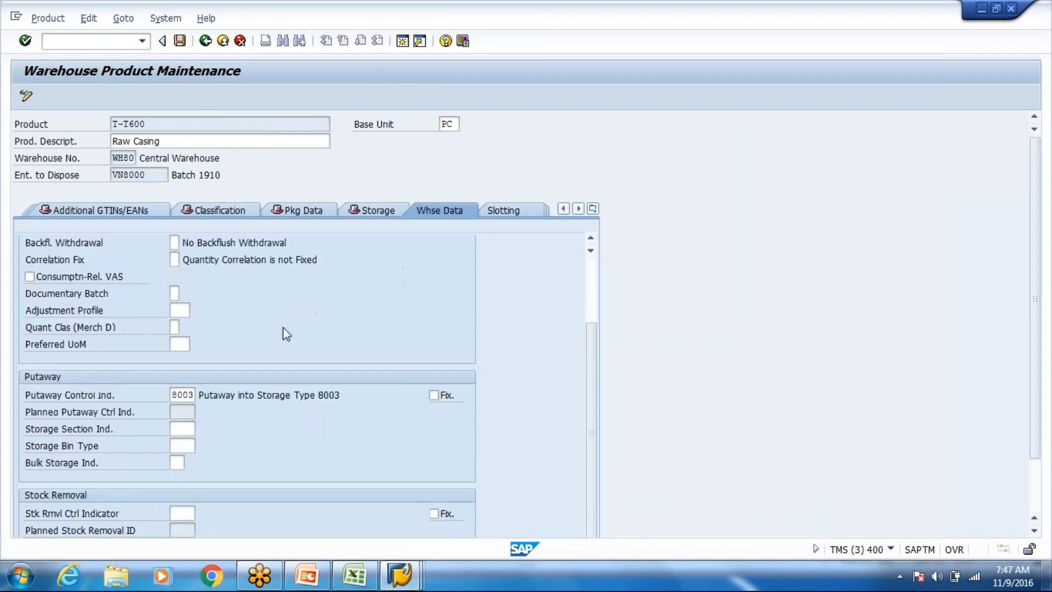
left_click(187, 360)
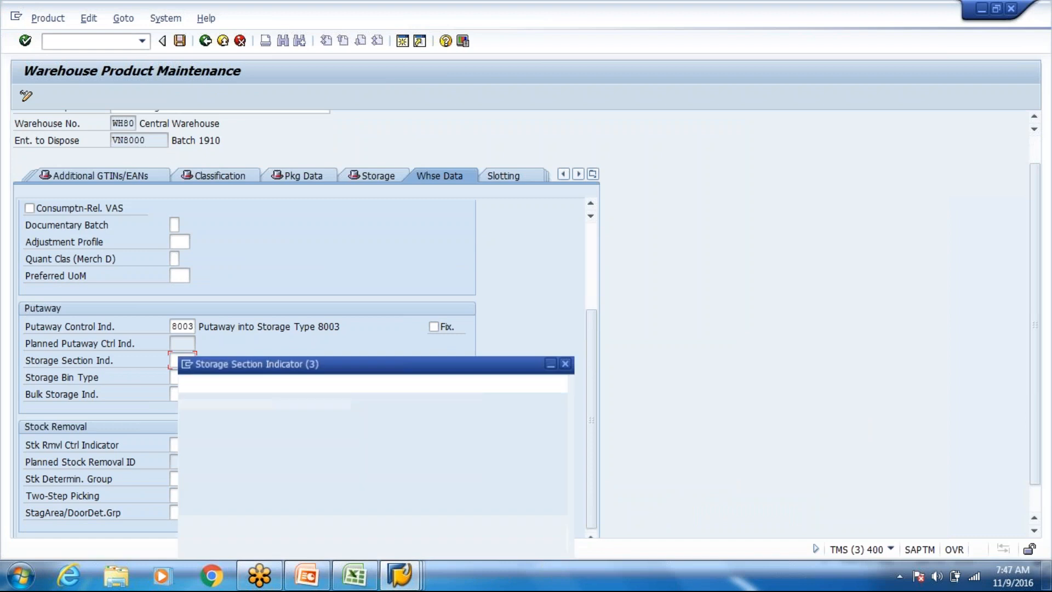
left_click(573, 97)
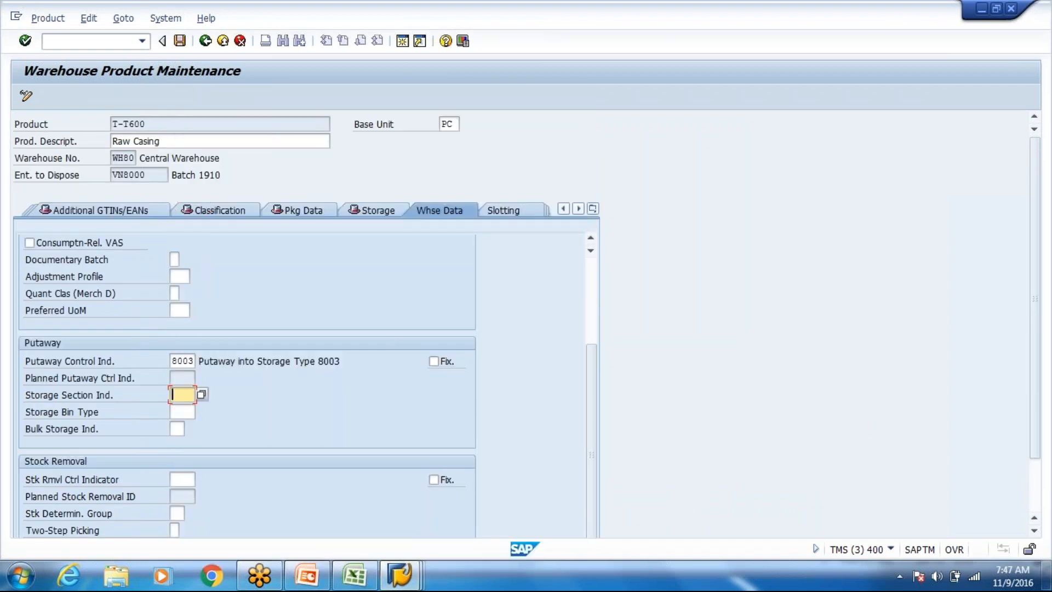
key("alt+Tab")
key("alt+Tab")
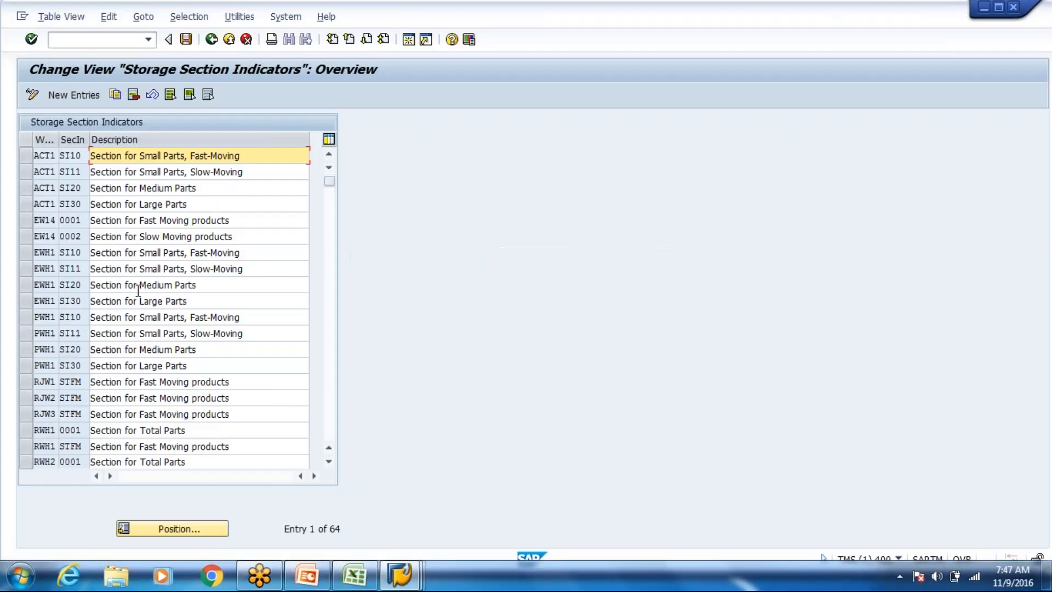
Locate warehouse WH80's storage section indicators and delete SI10, SI11, SI20 and SI30, accepting the proposed customizing request.
scroll(164, 307, "down", 2)
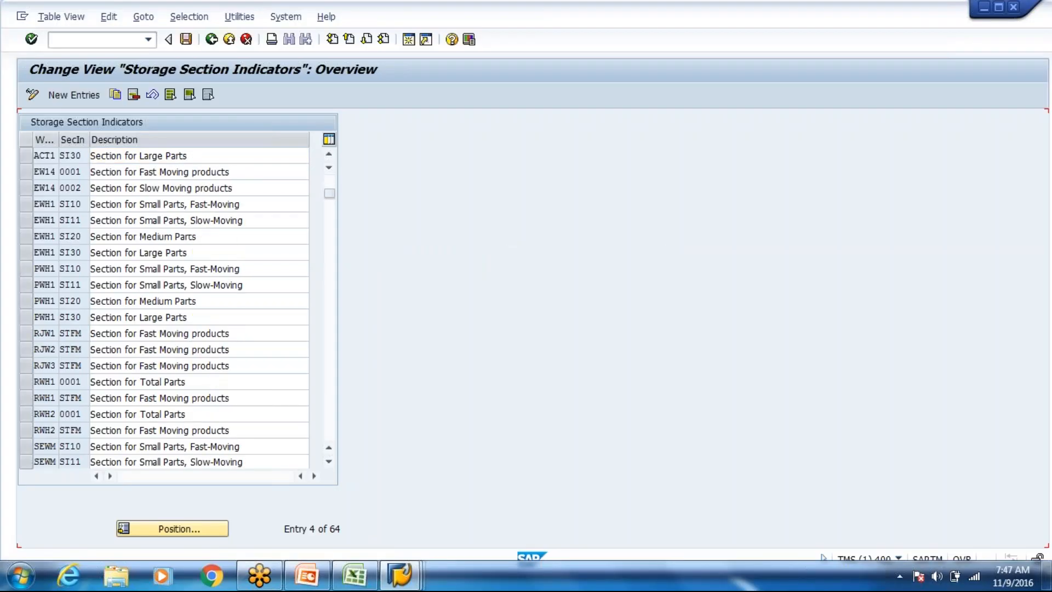
scroll(163, 534, "down", 2)
left_click(163, 531)
type("Wh80")
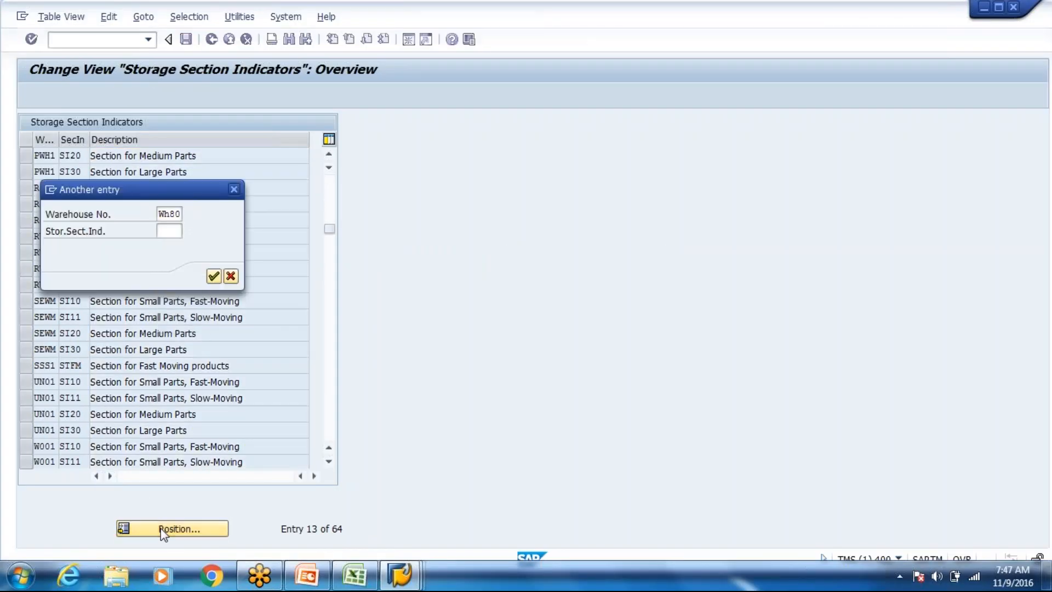
key("Return")
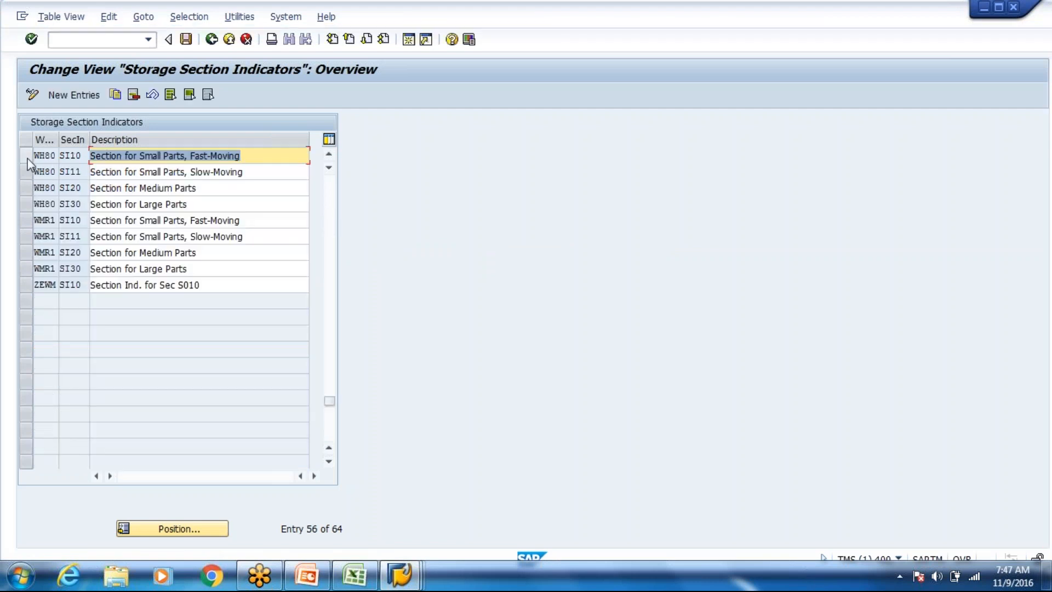
left_click(40, 173)
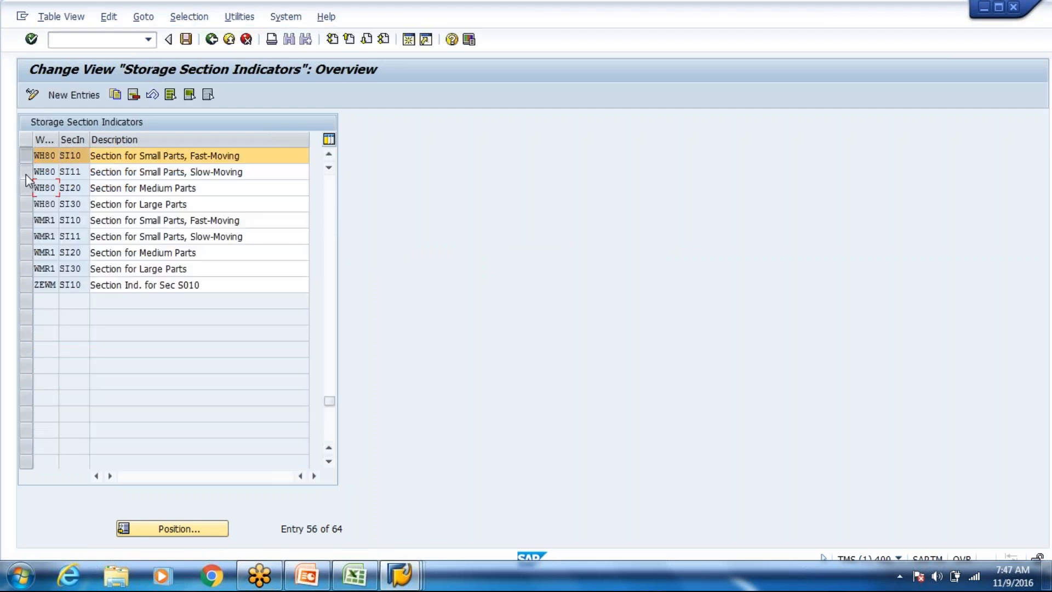
left_click(25, 172)
left_click(25, 188)
left_click(25, 204)
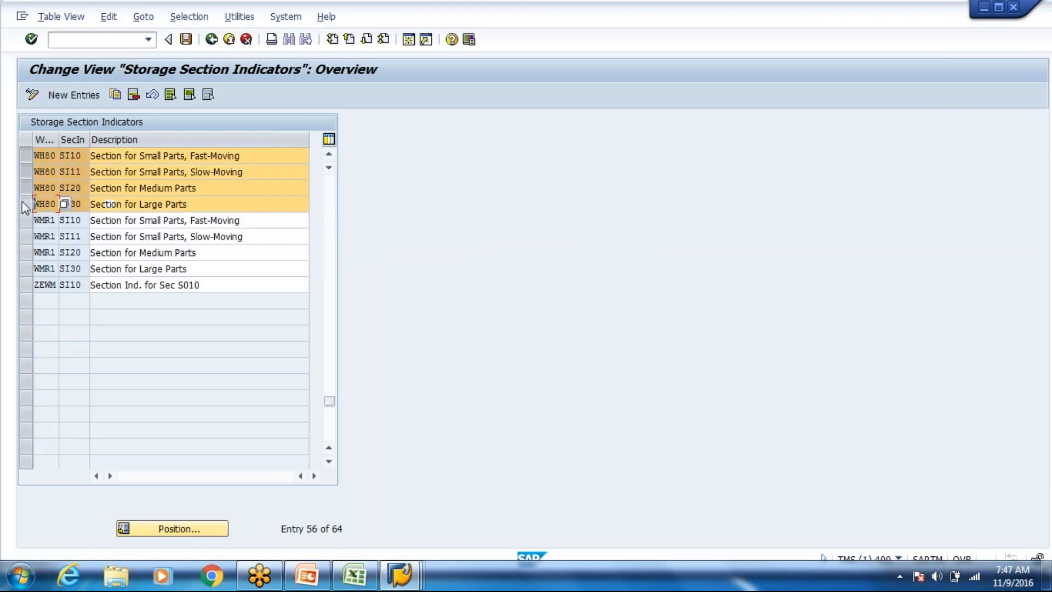
left_click(133, 95)
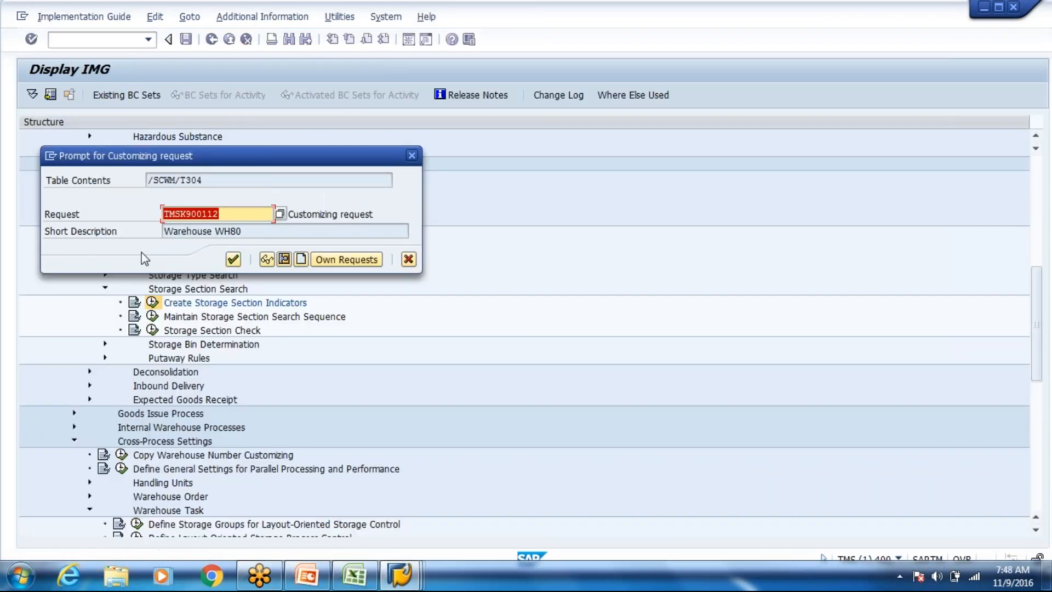
key("Return")
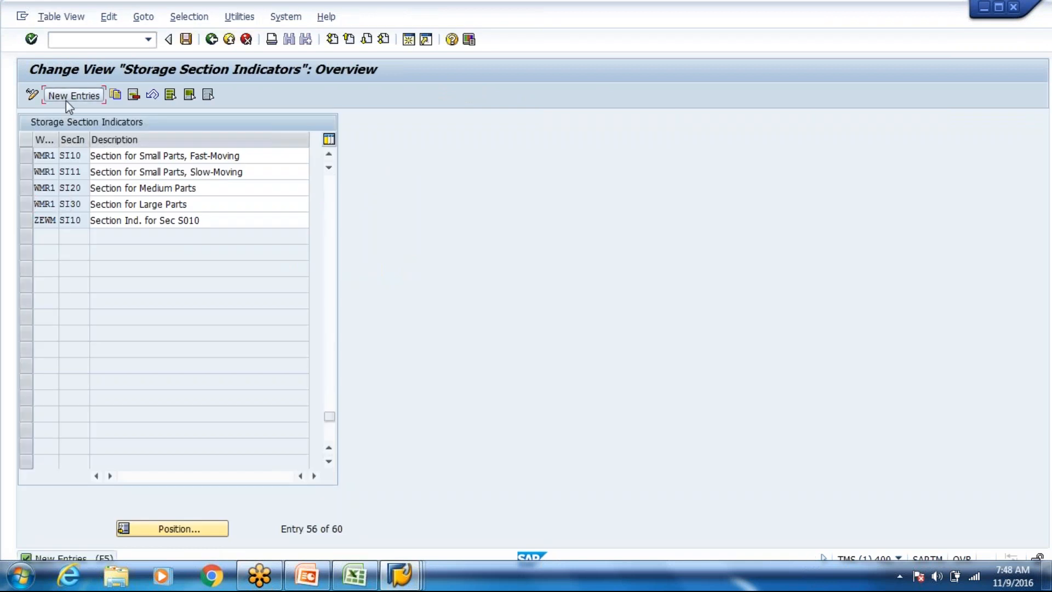
Start a new storage section indicator 0001 for warehouse WH80, beginning its description with "Putaway".
key("F5")
type("Wh")
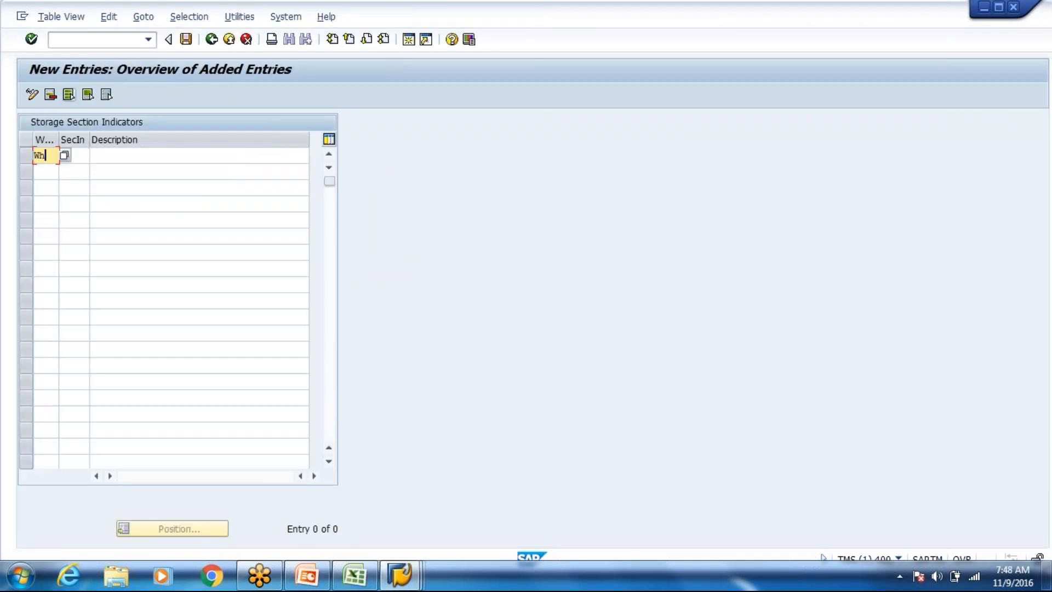
type("80")
key("Tab")
type("0001")
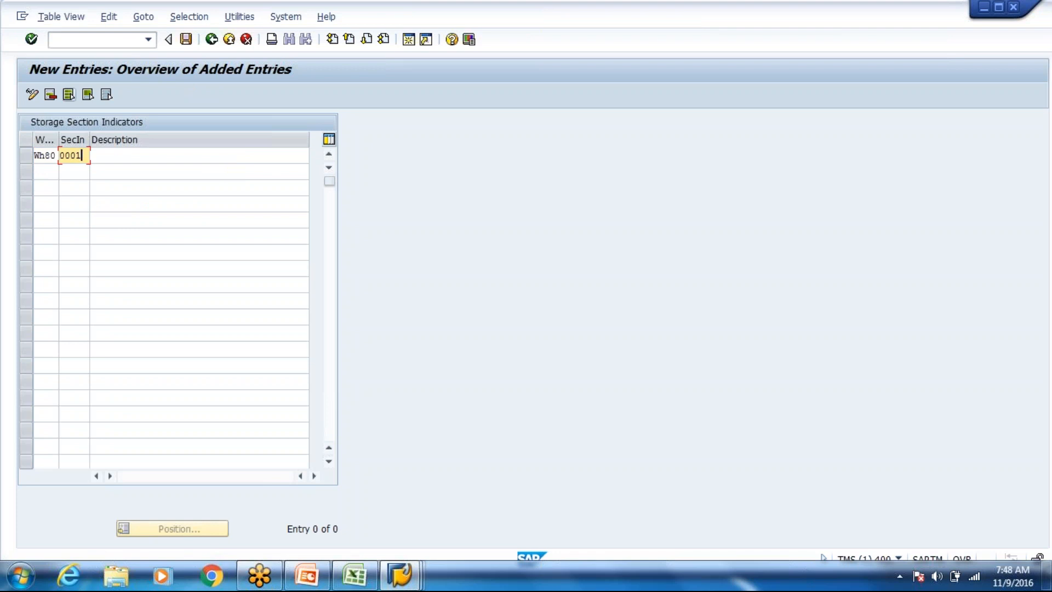
key("Tab")
type("Puta")
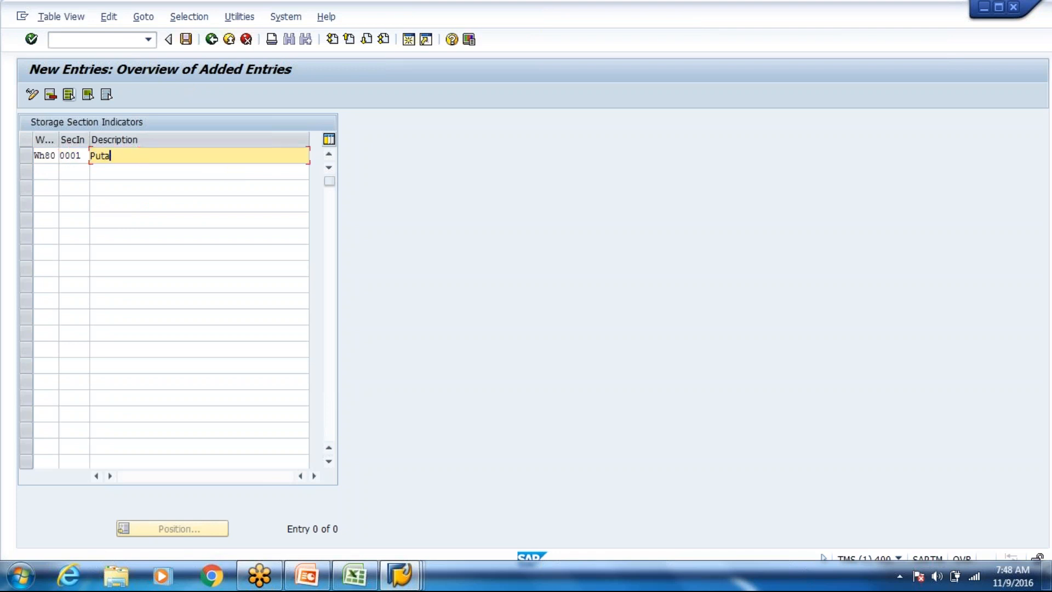
type("way")
Switch to the warehouse layout in Excel and split the 8003 General Storage block with an outside border around I19:M23.
left_click(341, 576)
left_click_drag(312, 246, 130, 307)
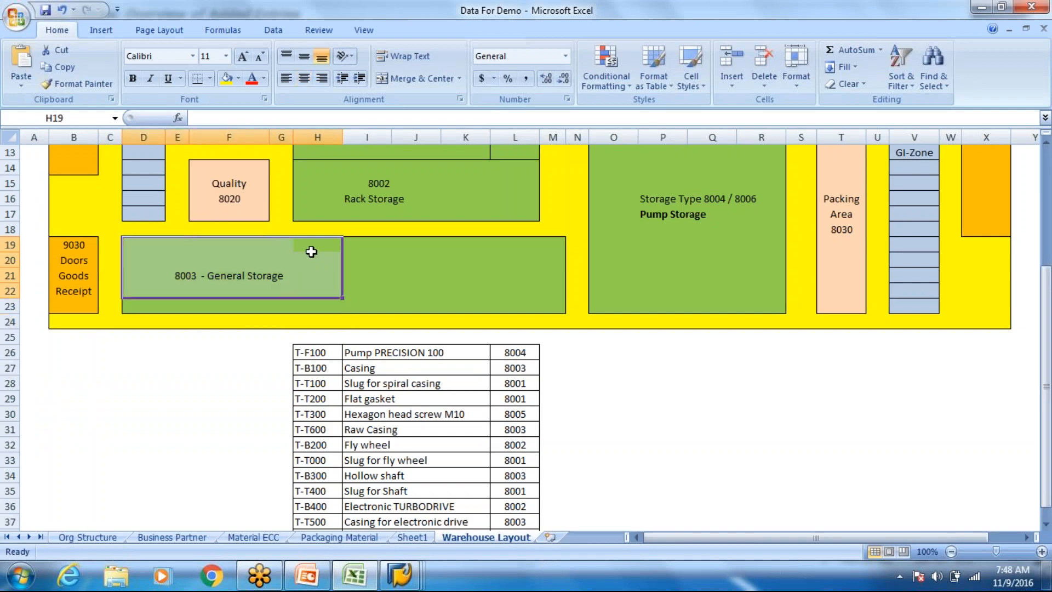
left_click_drag(348, 248, 552, 294)
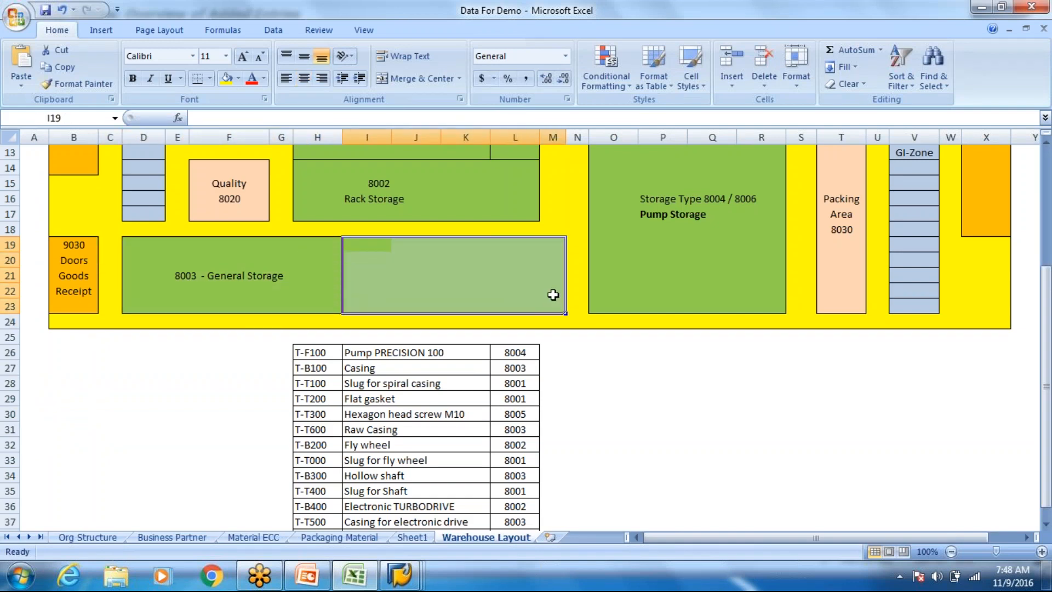
left_click(209, 81)
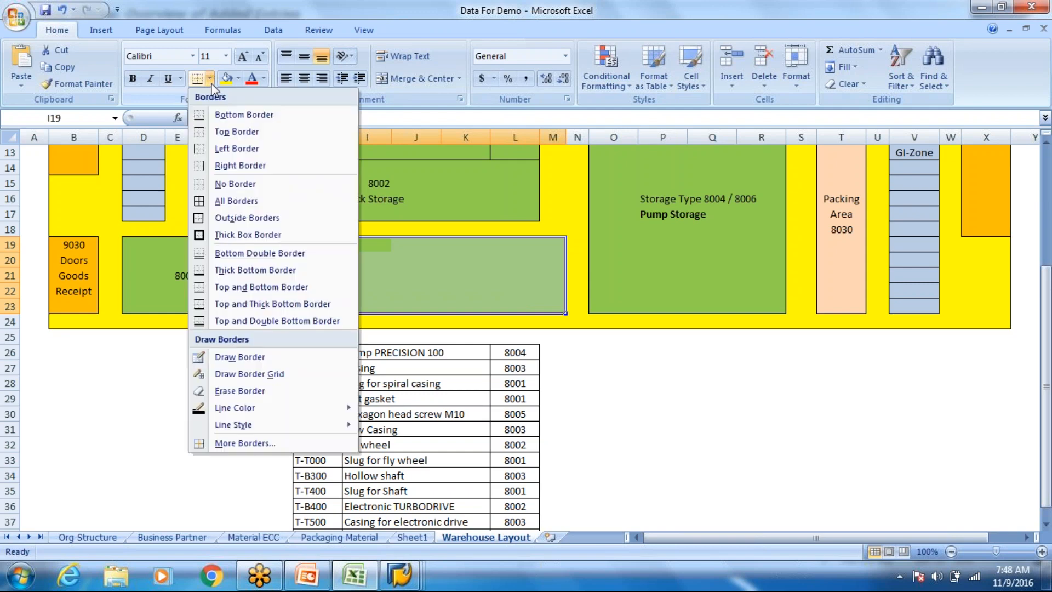
left_click(247, 217)
left_click(303, 278)
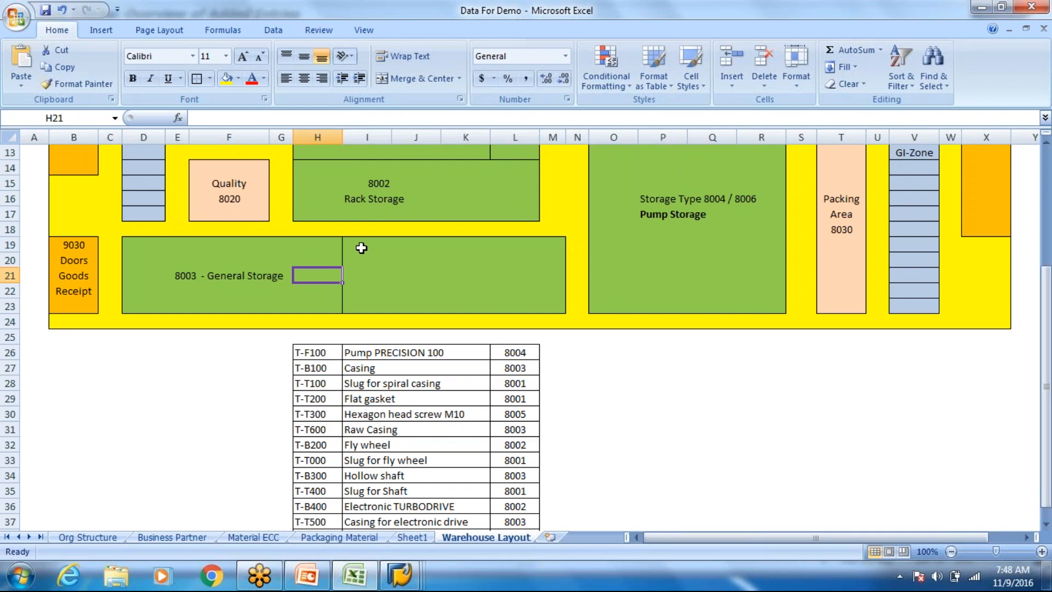
Number the two parts of the 8003 General Storage block 1 in H19 and 2 in M19, and save the workbook.
left_click(328, 248)
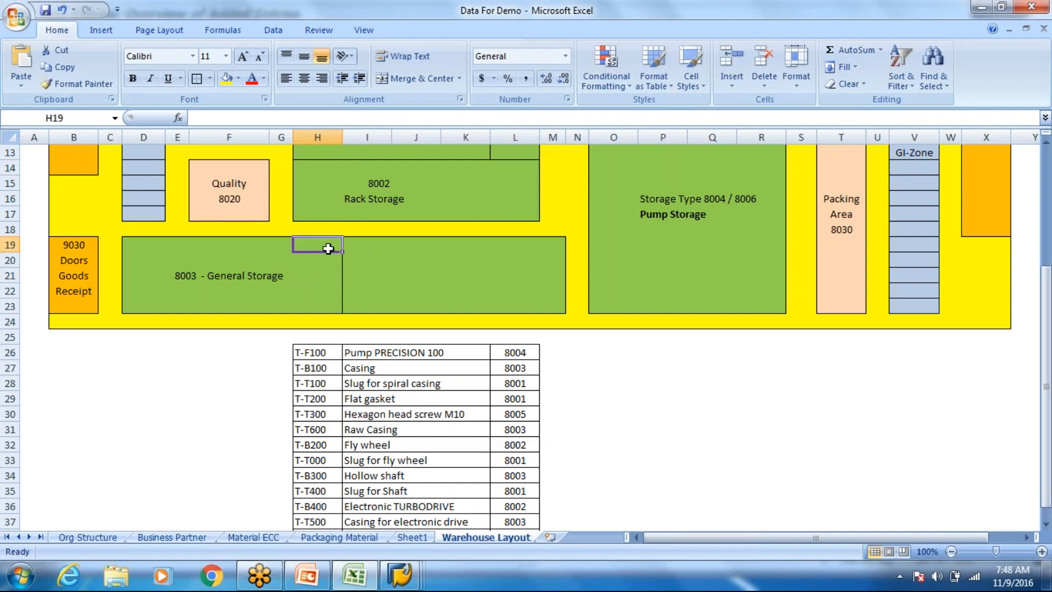
type("0001")
key("Tab")
key("Tab")
key("Tab")
key("Tab")
key("Tab")
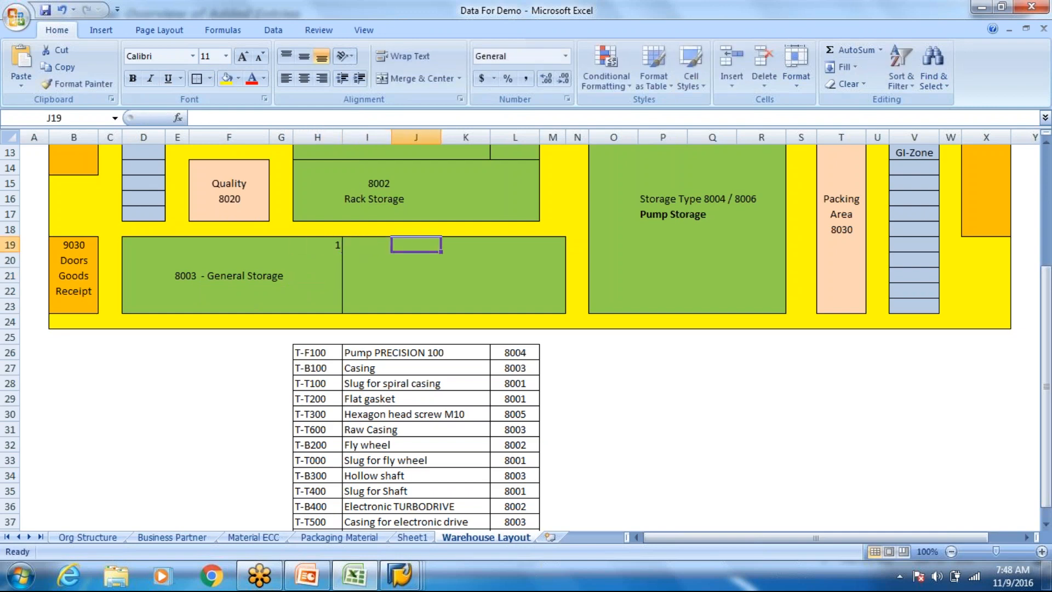
type("2")
left_click(306, 259)
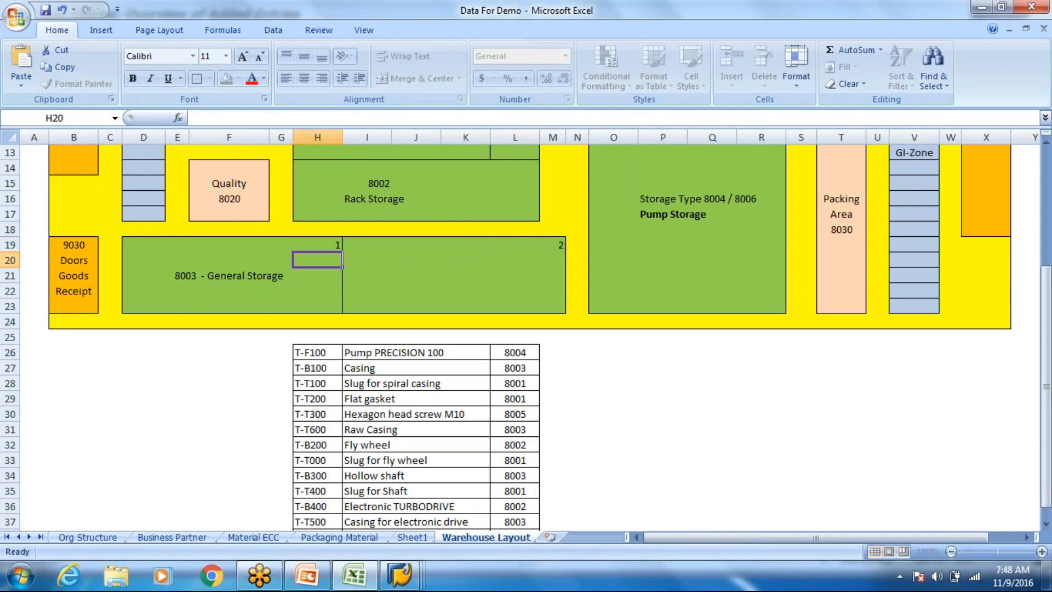
key("ctrl+s")
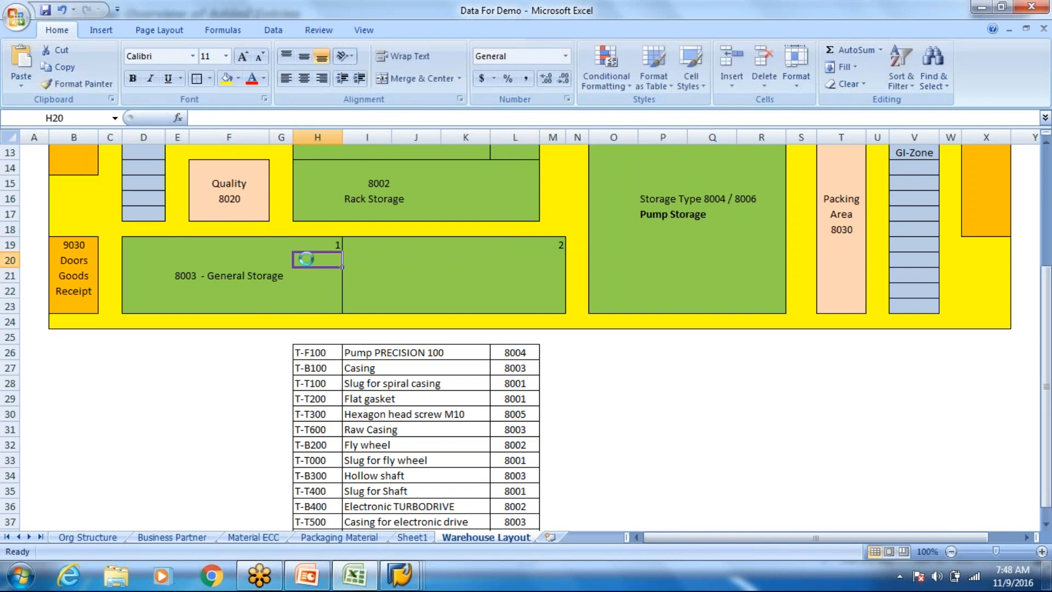
Switch back to SAP and complete the description of indicator 0001 as "Putaway into Section 1".
key("alt+Tab")
type("into ")
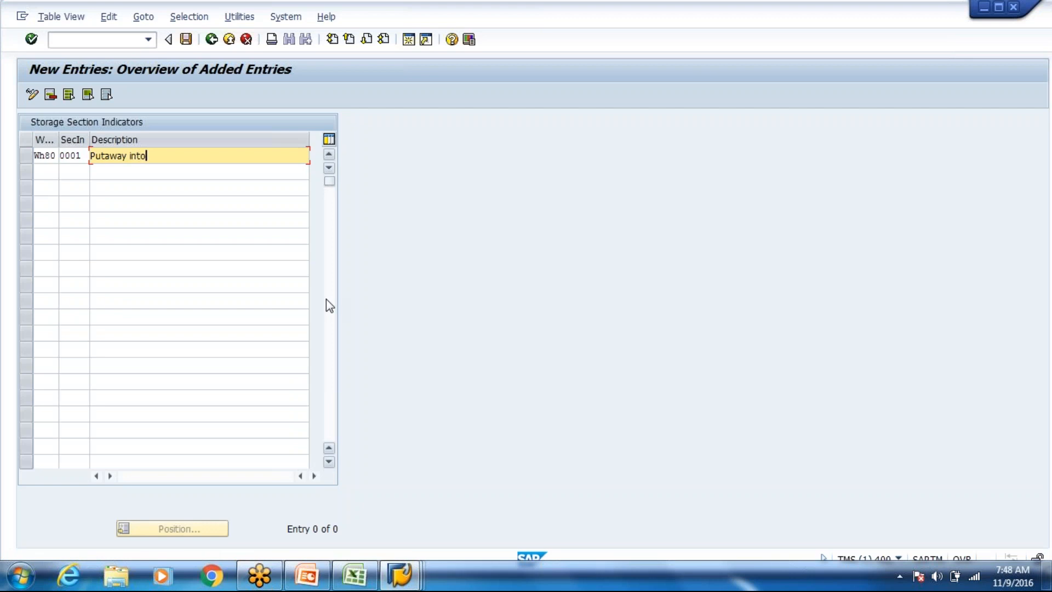
type("Section 1")
key("Return")
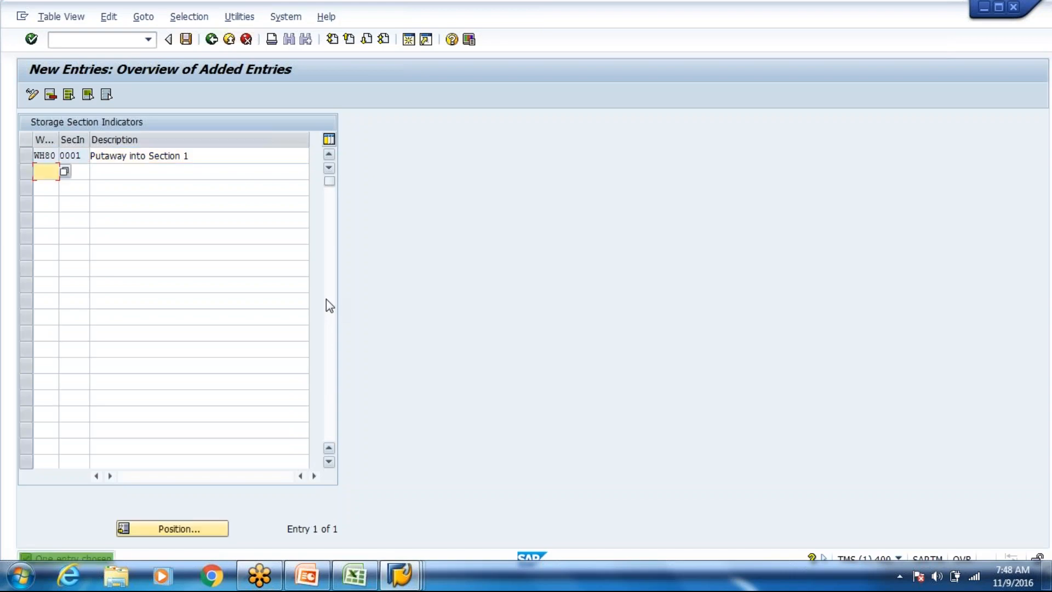
Review which products in the Excel warehouse layout list belong to storage type 8003, and return to the new indicator entries in SAP.
key("alt+Tab")
scroll(404, 418, "down", 2)
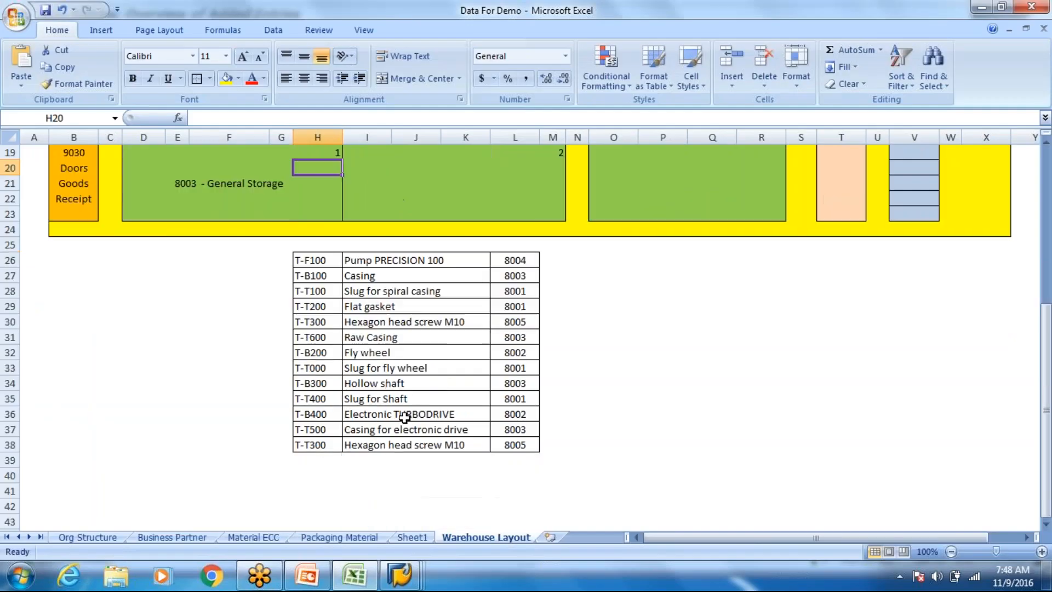
left_click(390, 383)
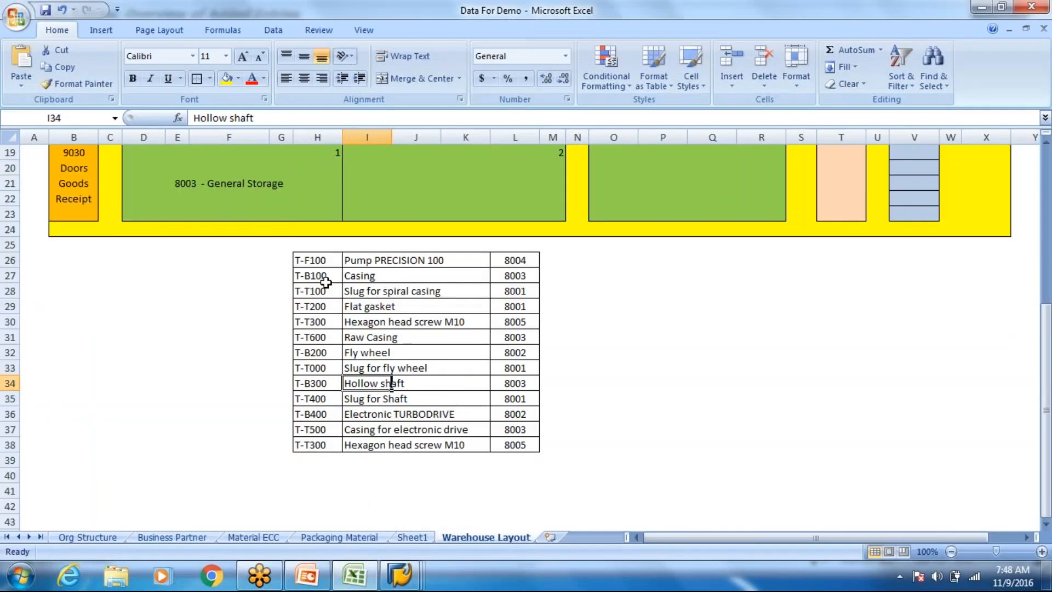
left_click(328, 336)
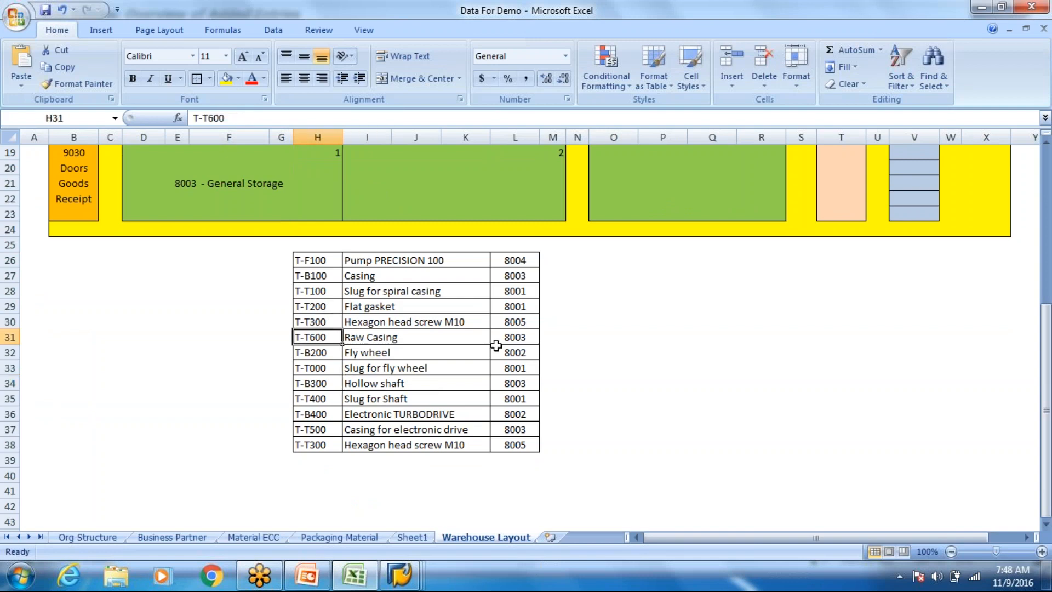
left_click(509, 341)
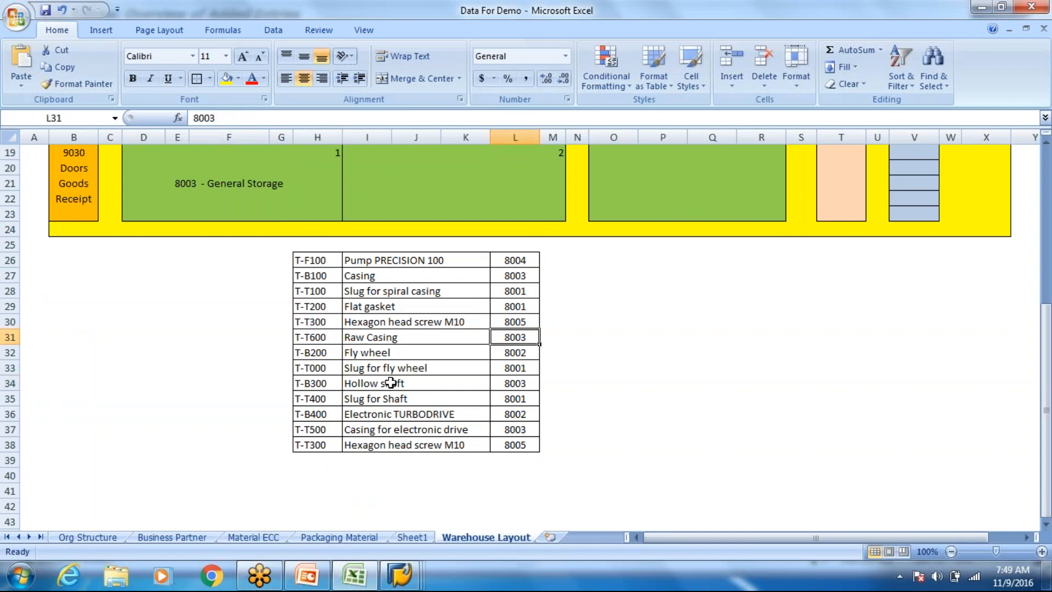
left_click(331, 415)
left_click(310, 429)
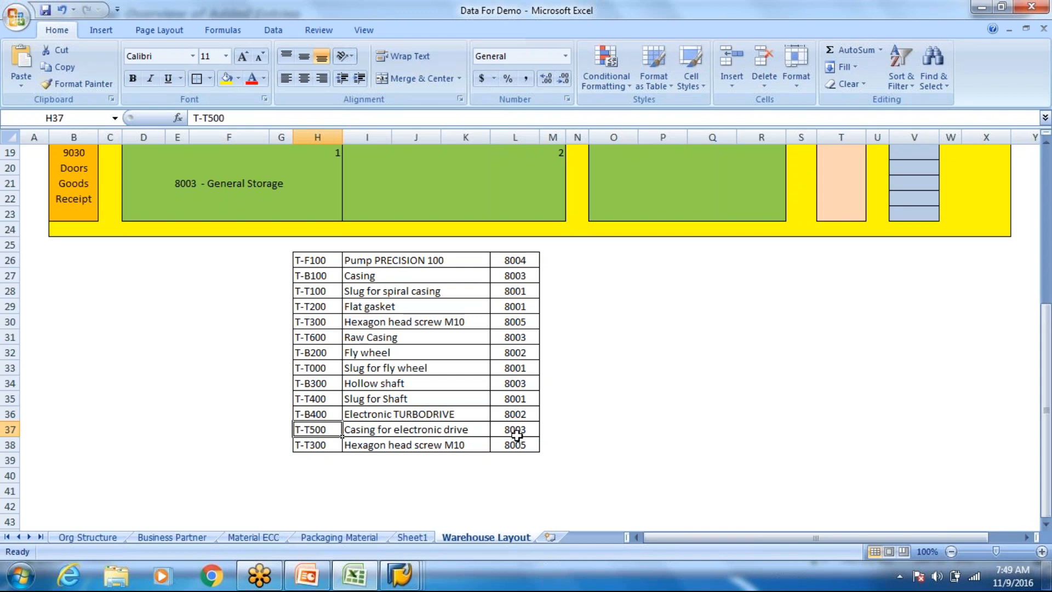
key("alt+Tab")
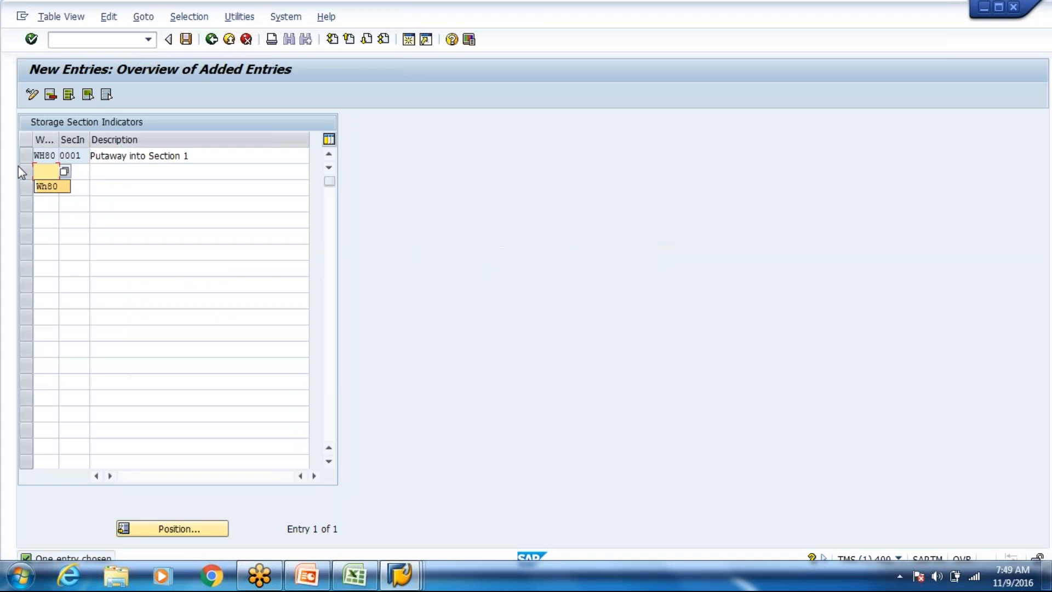
Add storage section indicator 0002 for warehouse WH80 with the description "Putaway into Section 2".
key("Down")
key("Return")
key("Tab")
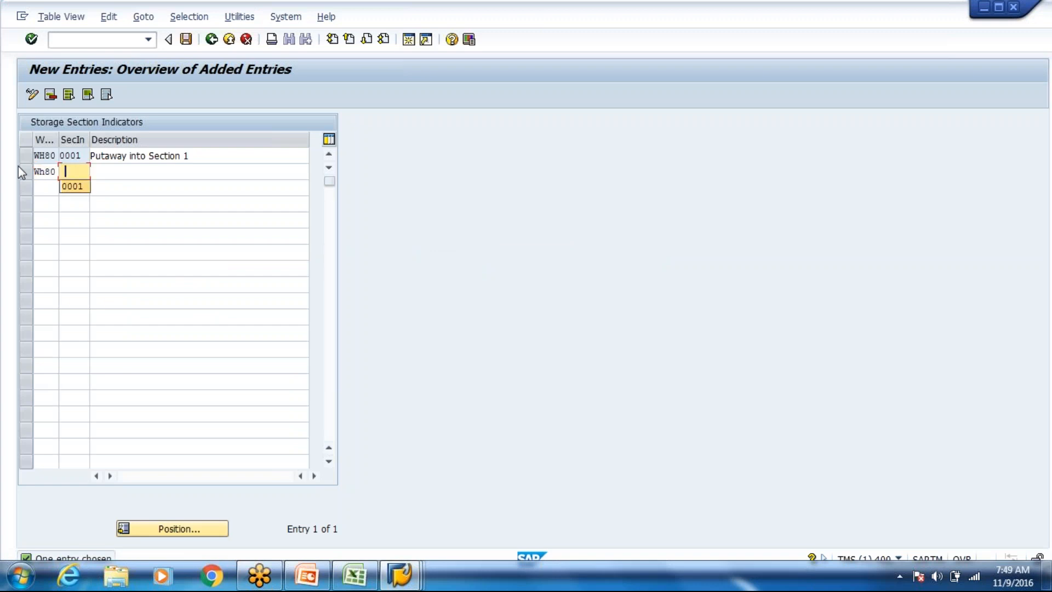
type("0002")
key("Tab")
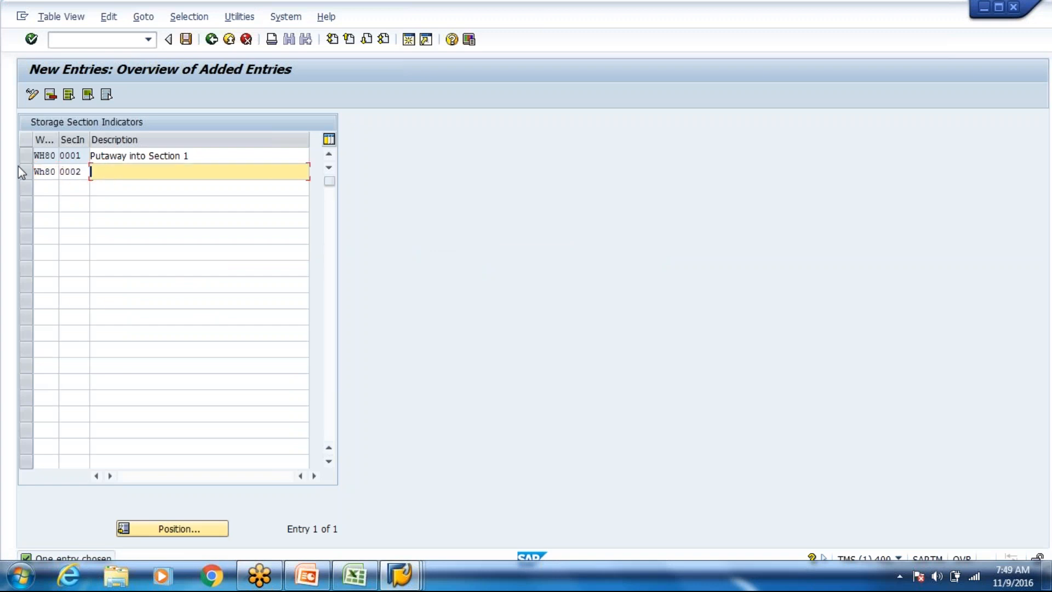
key("Down")
key("Return")
key("BackSpace")
type("2")
key("Return")
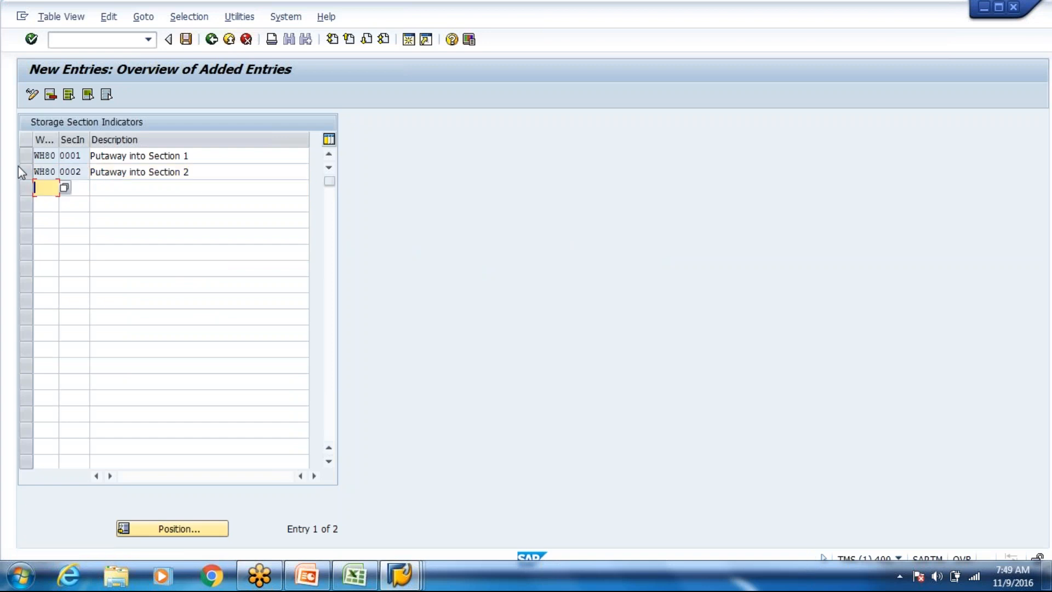
Leave the new indicator entries, switch to the Excel warehouse layout, and enter the heading "Section" in M25 beside the product list.
left_click(209, 37)
left_click(355, 576)
left_click(322, 333)
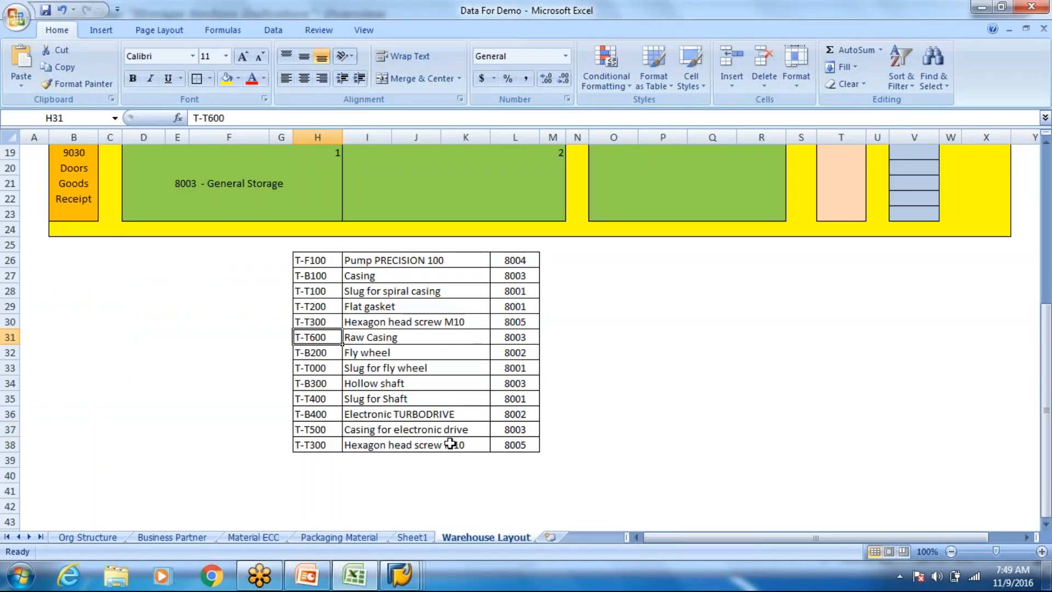
left_click(556, 342)
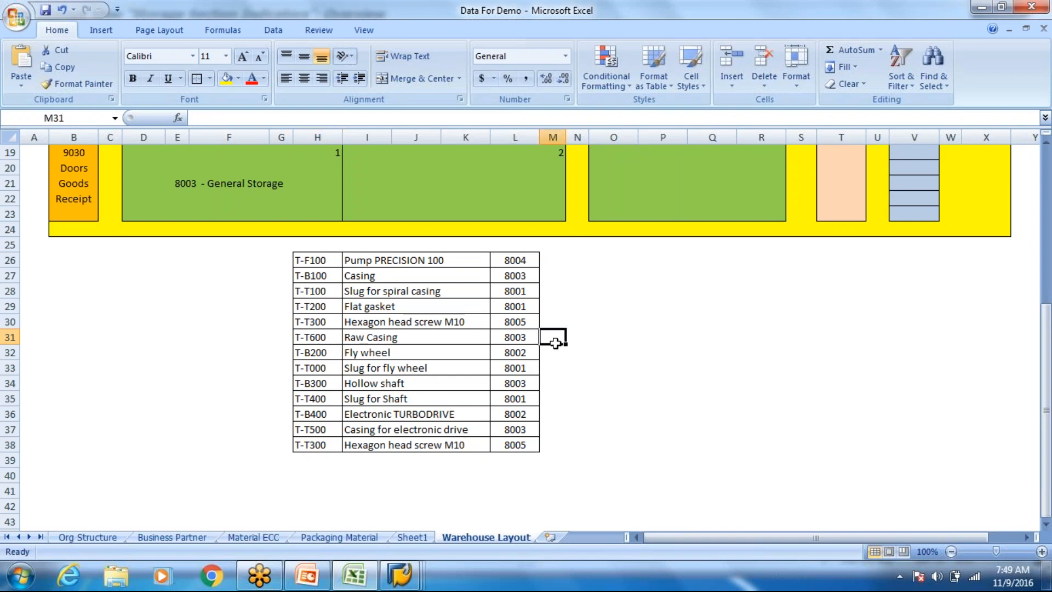
key("Up")
key("Up")
key("Up")
key("Up")
key("Up")
key("Up")
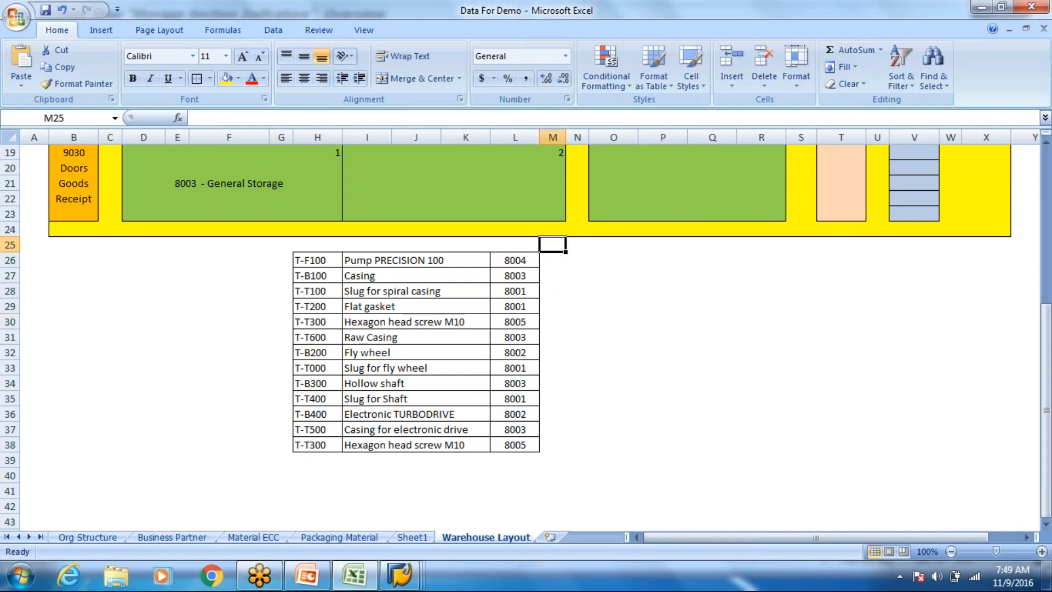
type("Section")
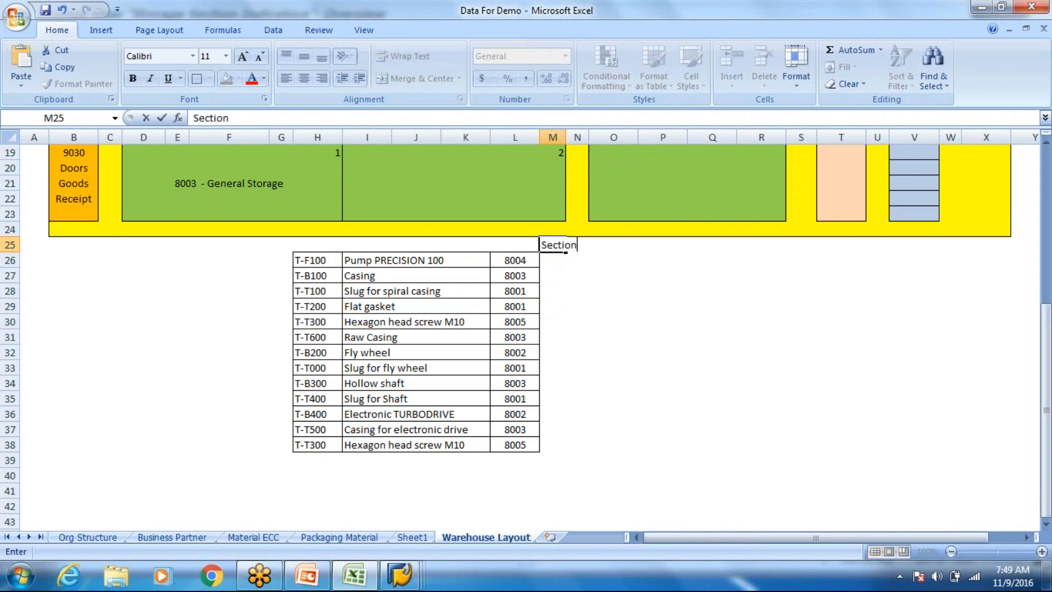
key("Return")
Assign section 1 to products T-B100 and T-T600 in M27 and M31.
key("Down")
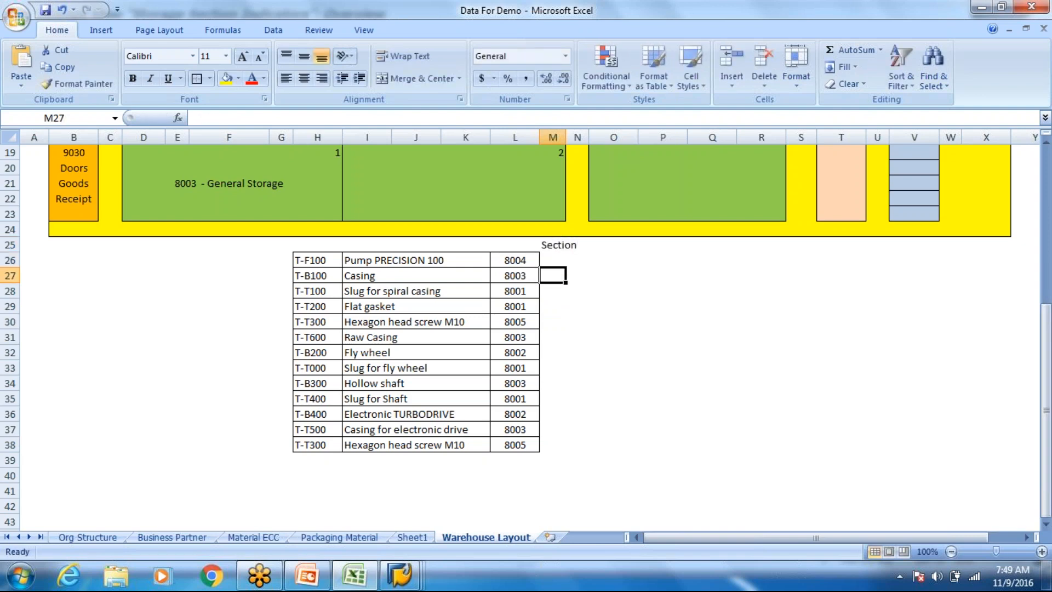
type("0001")
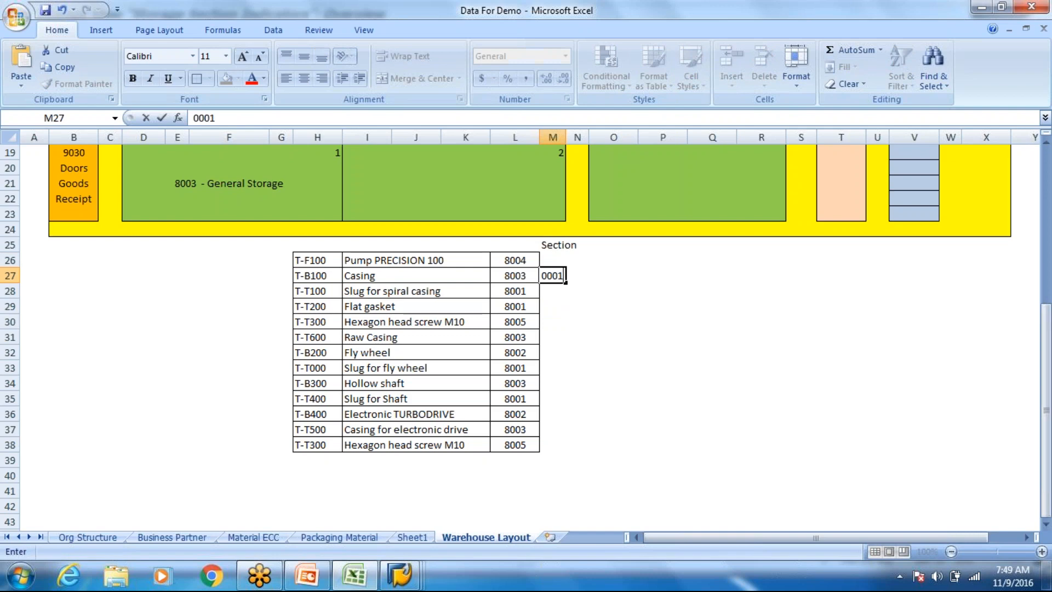
key("Return")
key("Down")
key("Down")
key("Down")
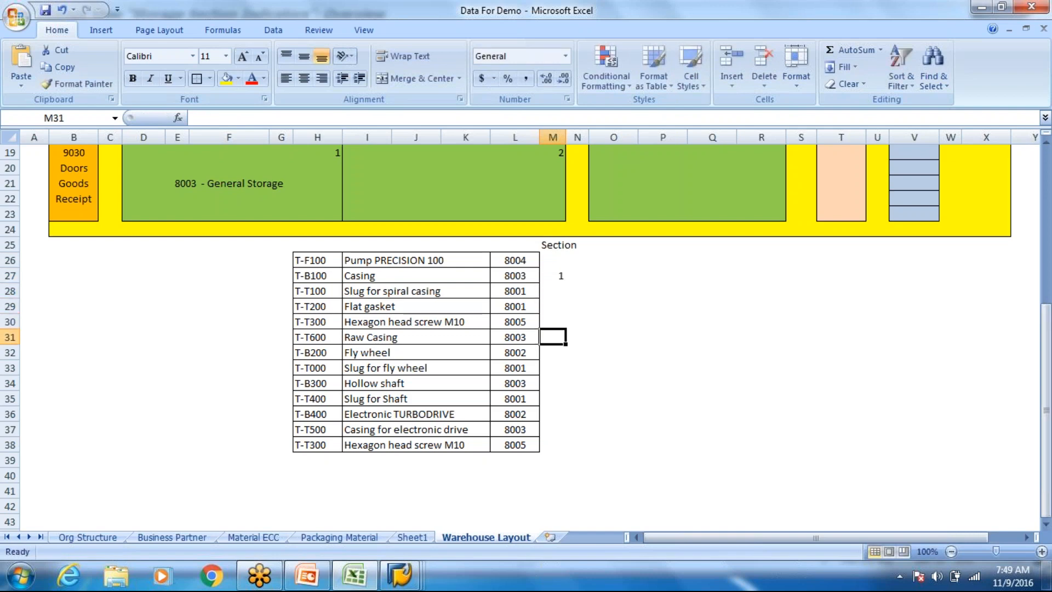
type("1")
key("Return")
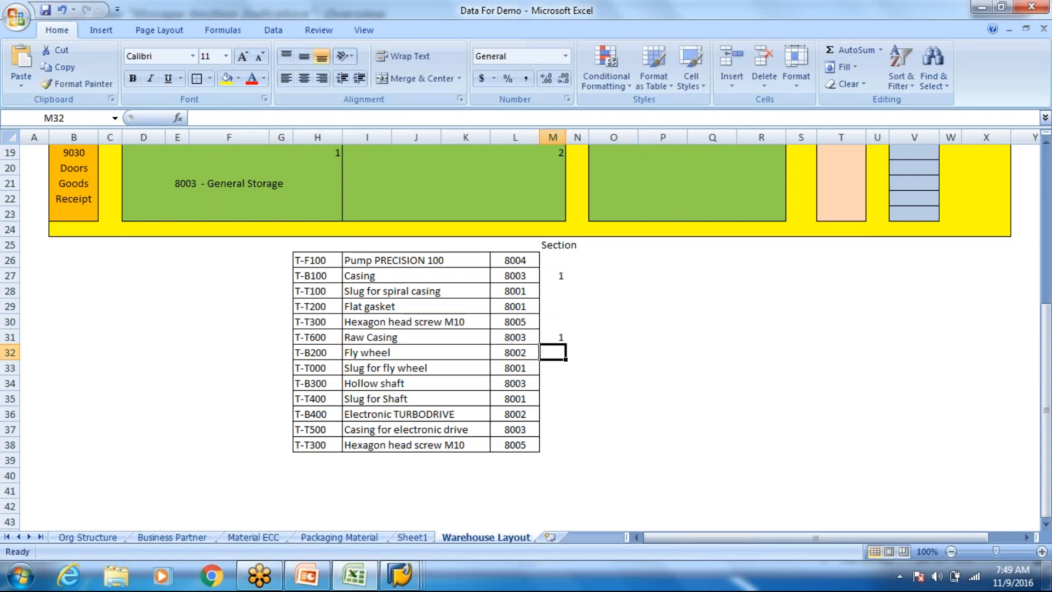
Assign section 2 to product T-B300 in M34 and section 1 to T-T500 in M37.
key("Down")
key("Down")
key("Down")
key("Up")
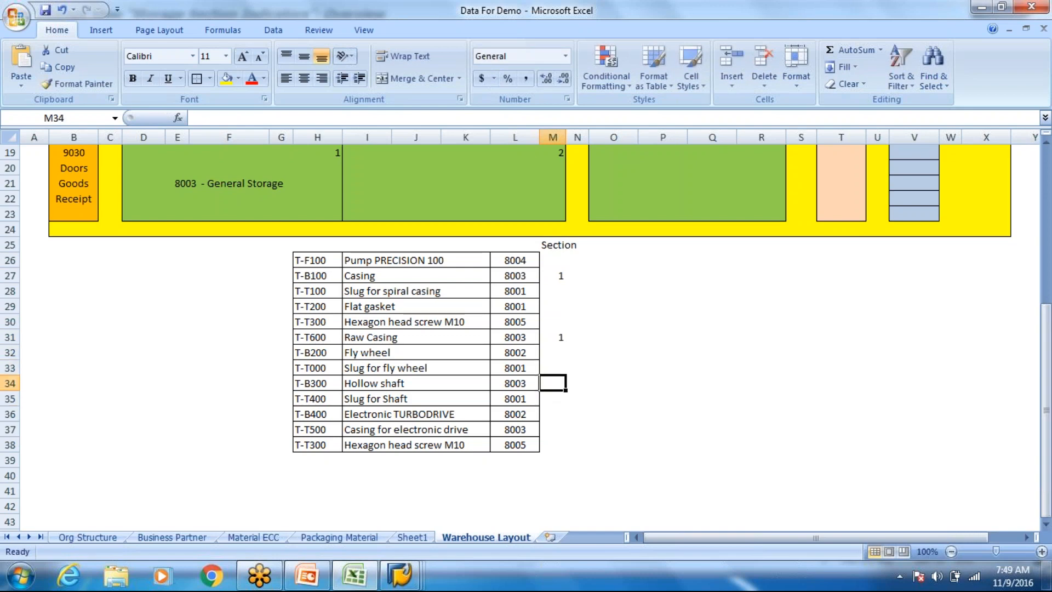
type("2")
key("Return")
key("Down")
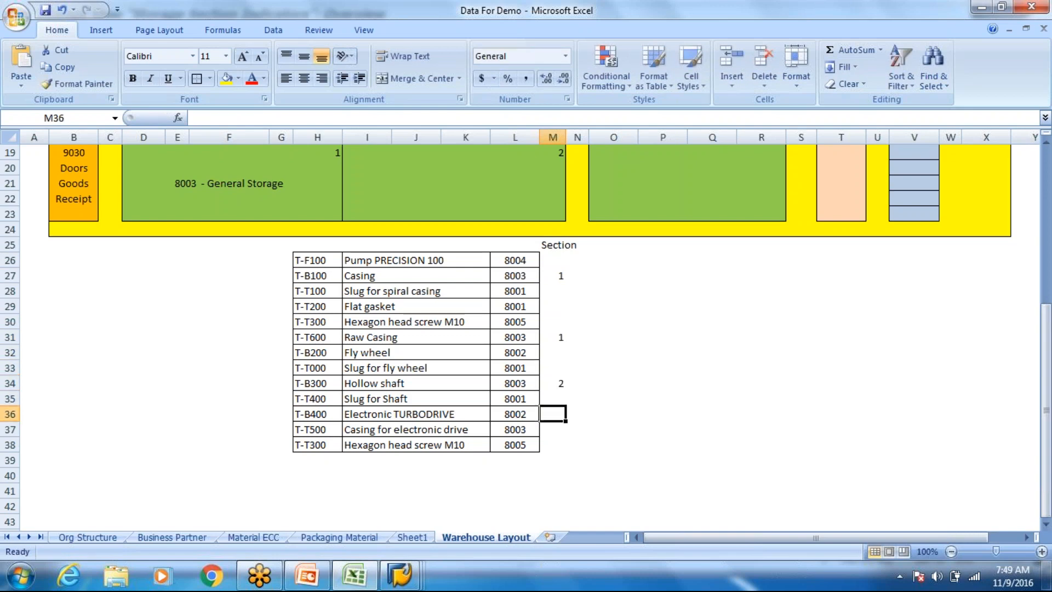
key("Down")
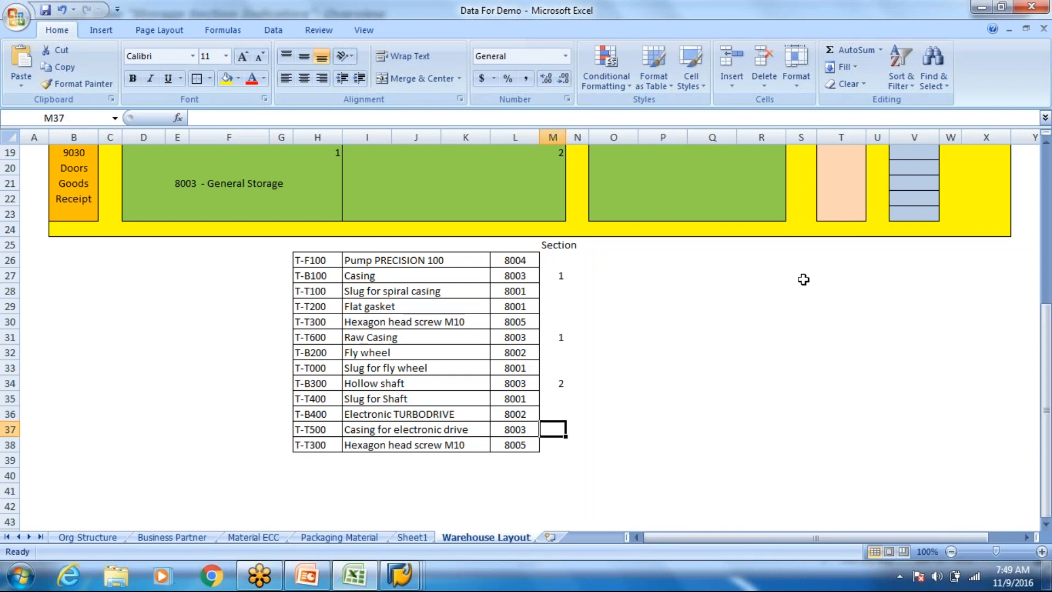
type("1")
Review the section numbers assigned to the storage type 8003 products in the layout list.
key("Up")
key("Up")
key("Up")
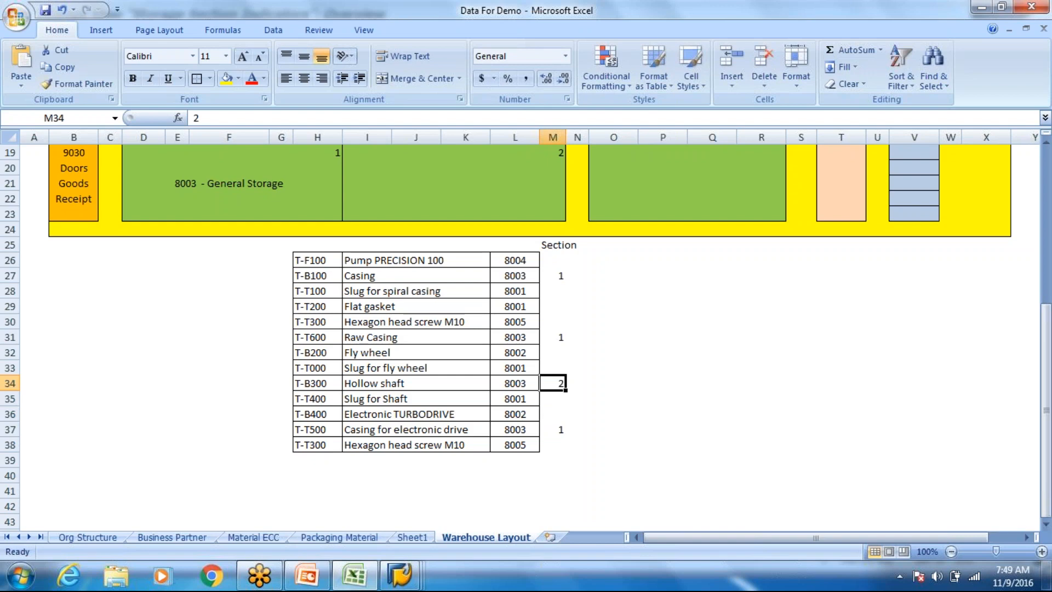
key("Up")
key("Up")
key("Up")
key("Up")
key("Up")
key("Up")
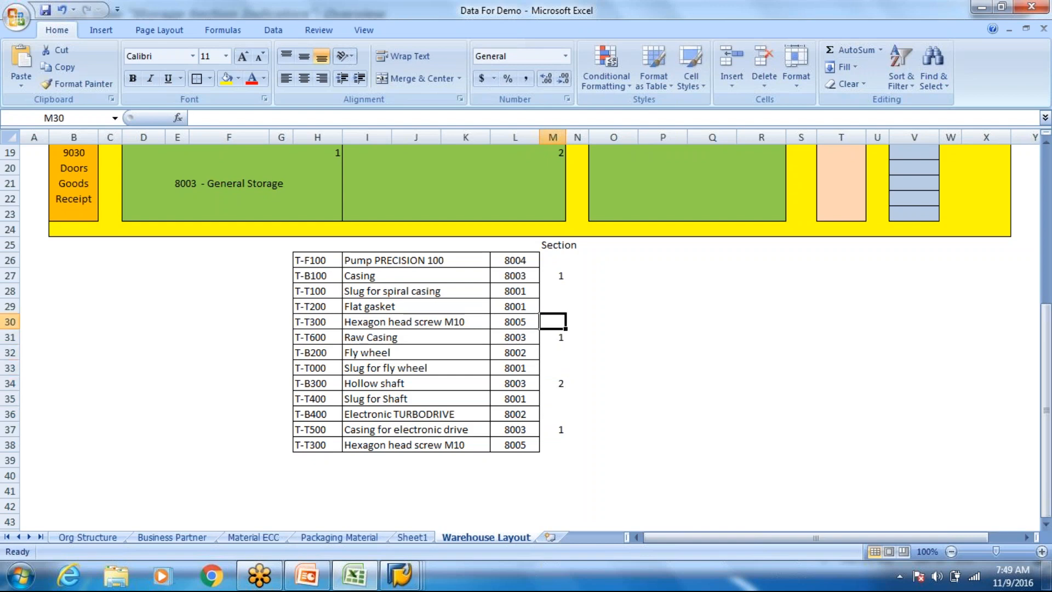
key("Up")
key("Down")
key("Down")
key("Down")
key("Down")
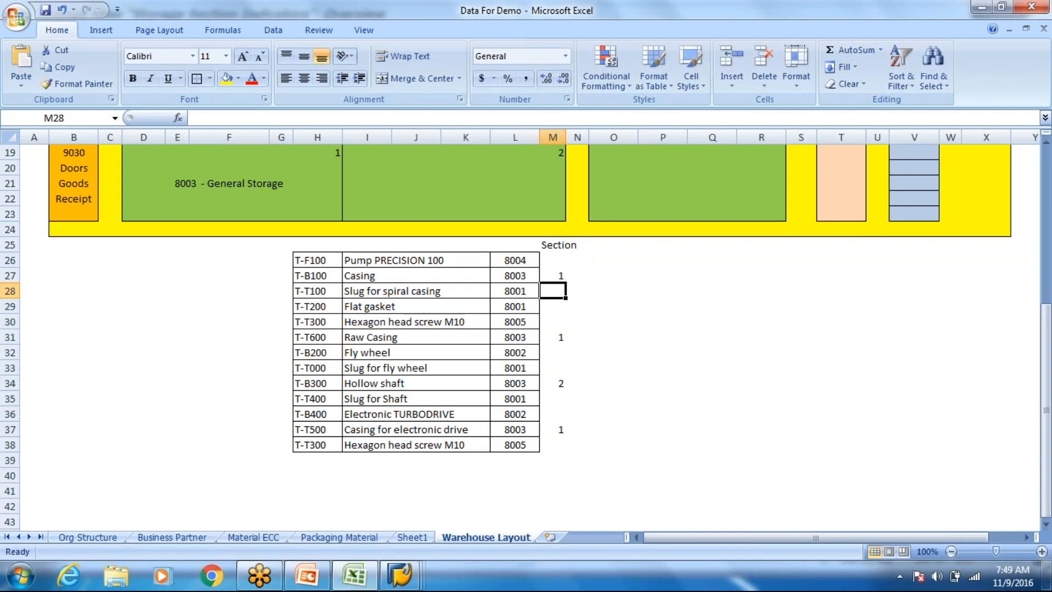
key("Down")
key("Down")
key("Down")
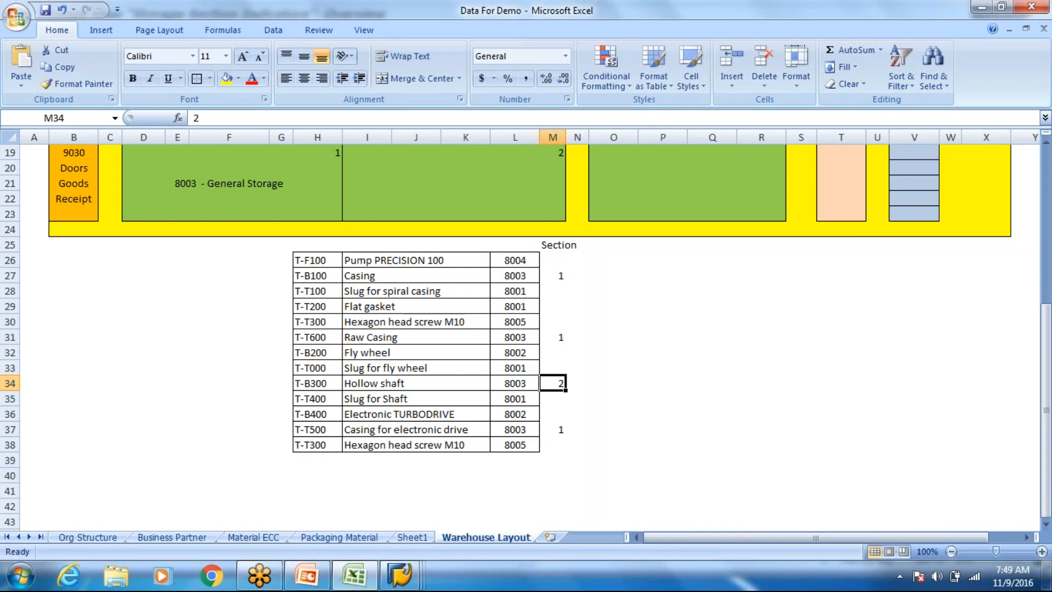
Switch to Warehouse Product Maintenance in SAP, save product T-T600 with storage section indicator 0001, and leave the transaction.
left_click(401, 575)
left_click(355, 575)
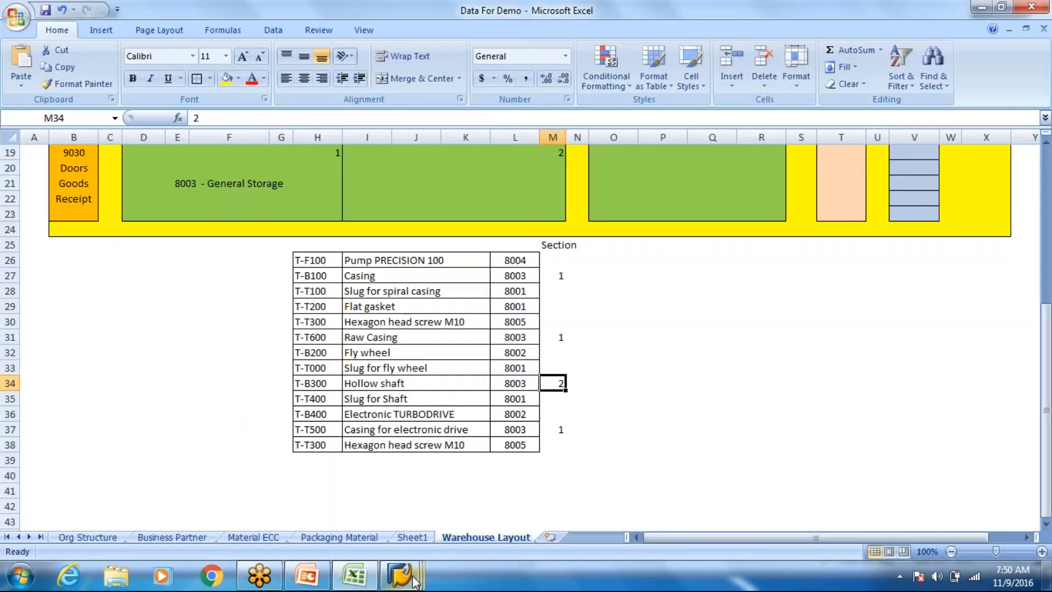
left_click(368, 337)
left_click(401, 575)
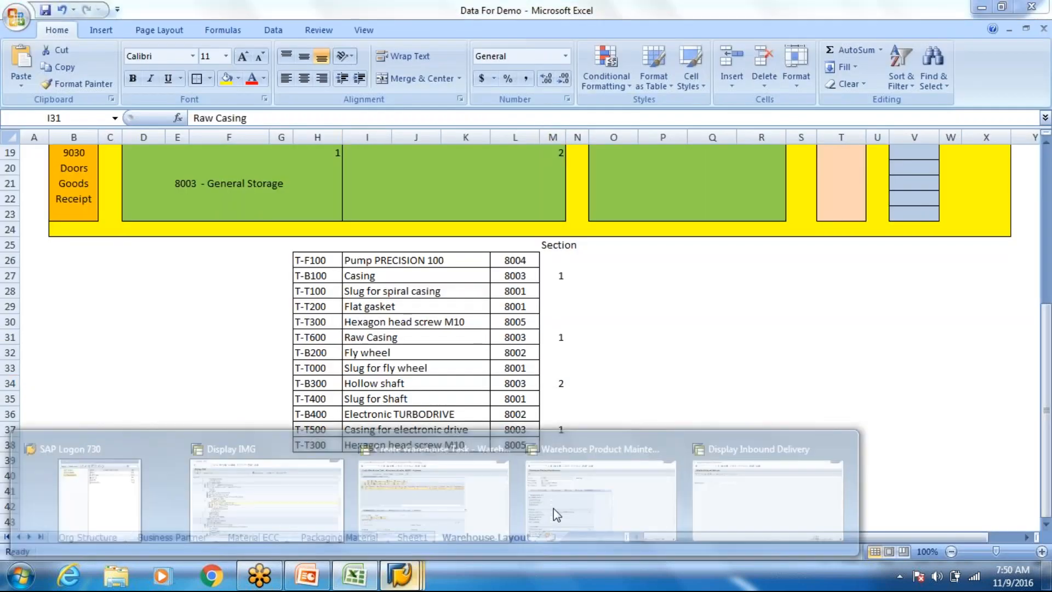
left_click(556, 515)
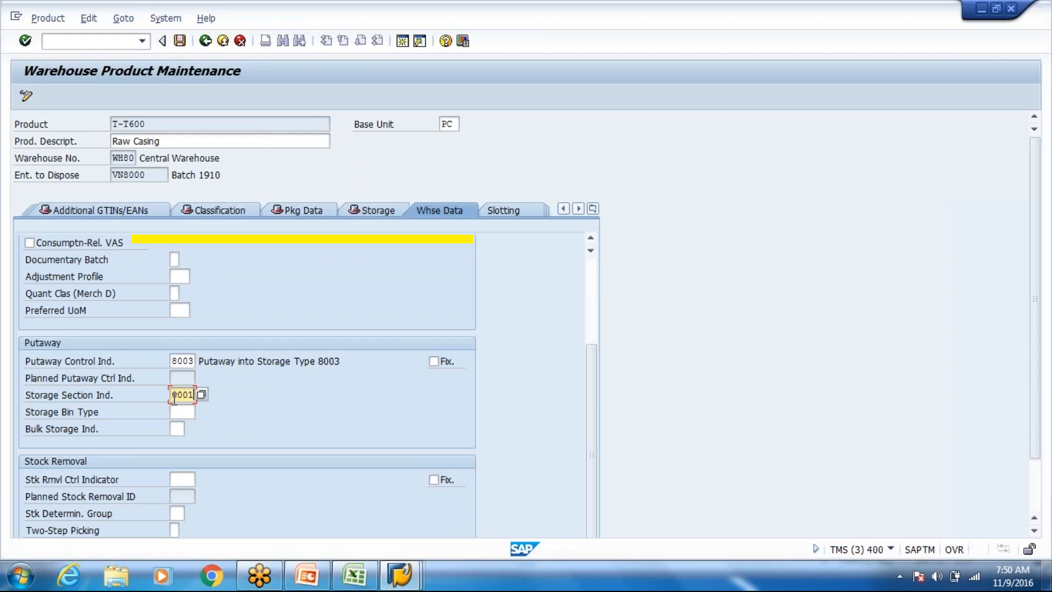
key("ctrl+s")
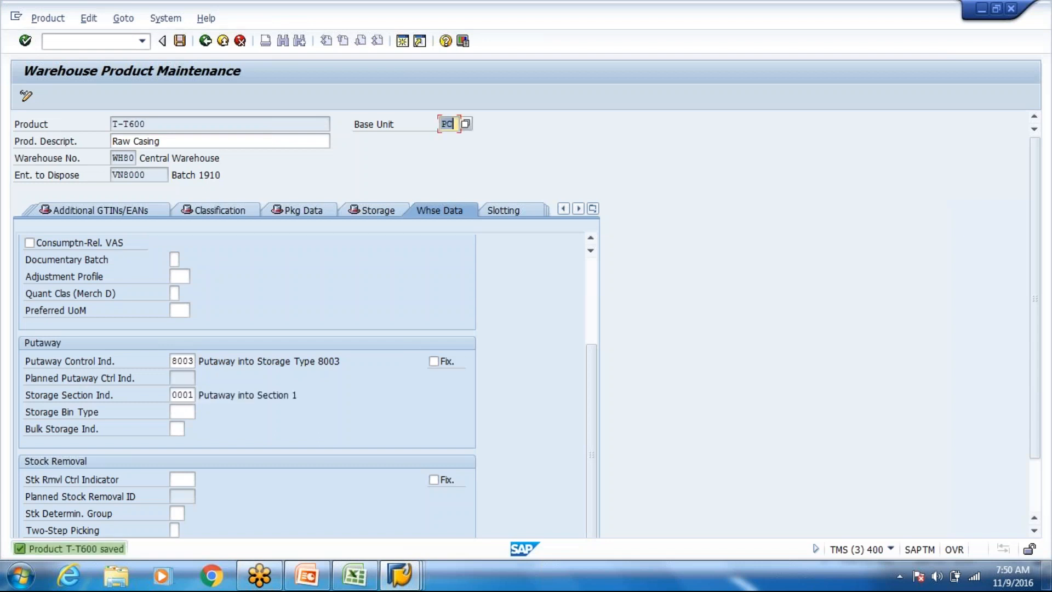
left_click(223, 40)
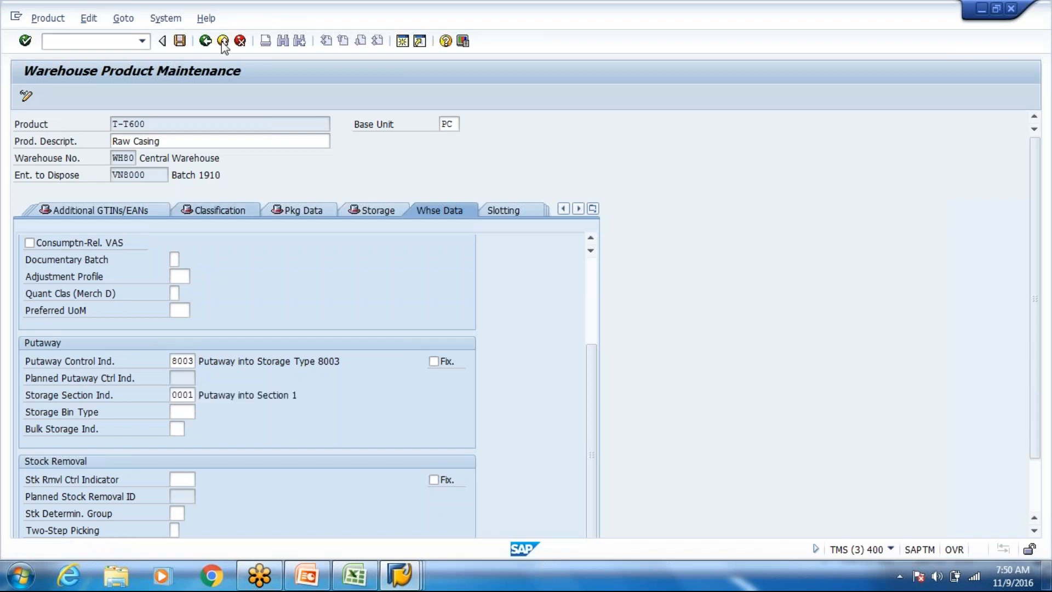
left_click(222, 42)
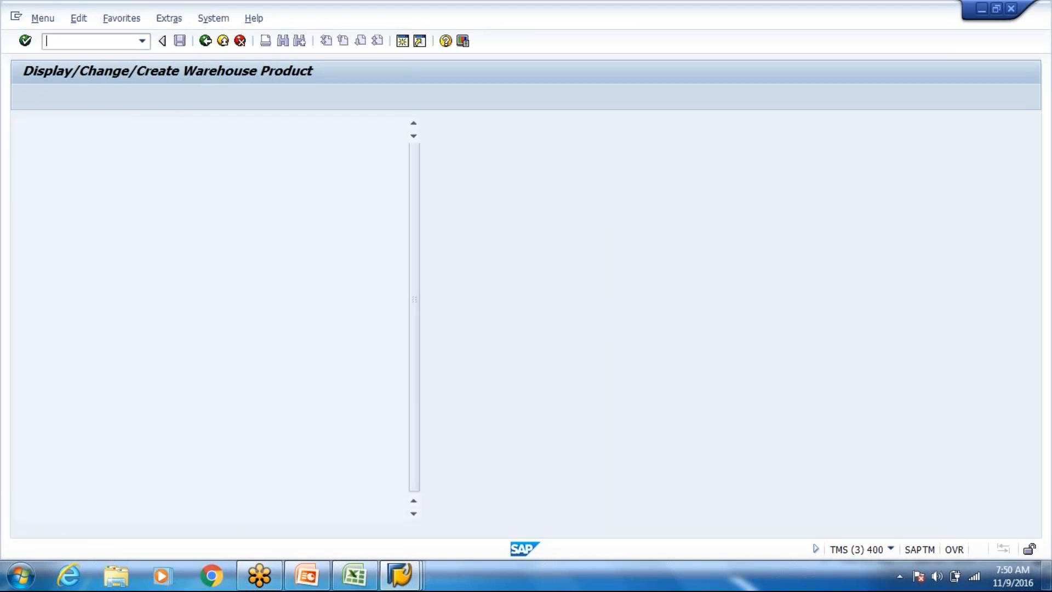
Return to the SAP customizing session and start a new entry in Maintain Storage Section Search Sequence.
key("alt+Tab")
key("Tab")
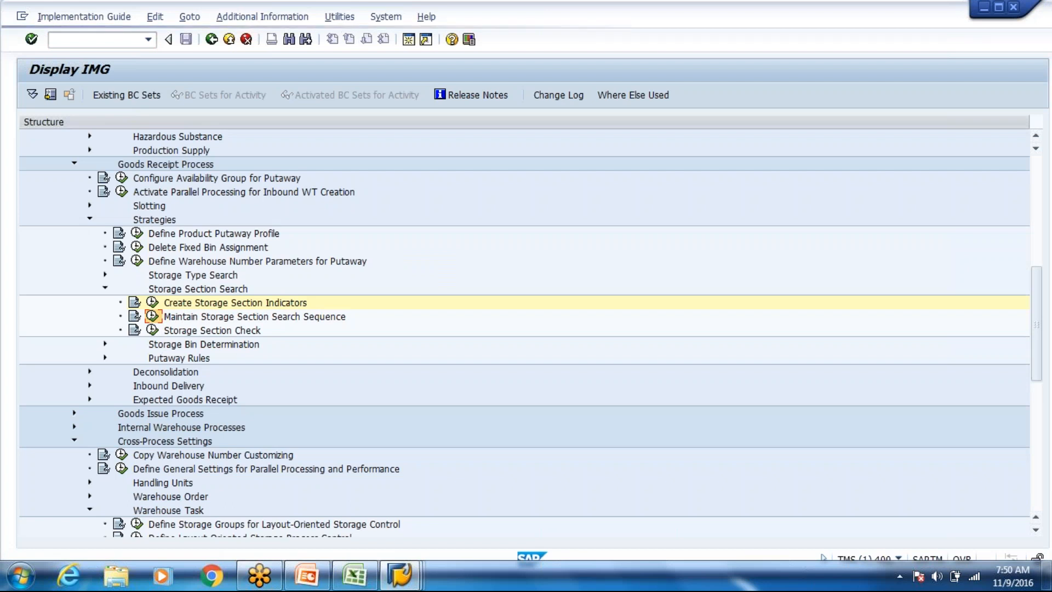
left_click(153, 316)
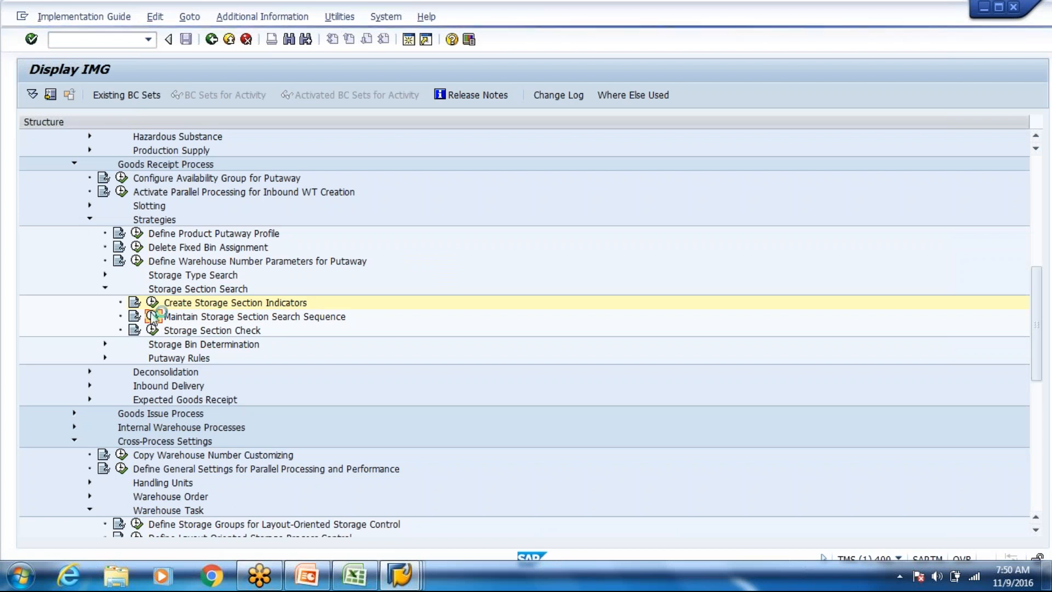
left_click(98, 94)
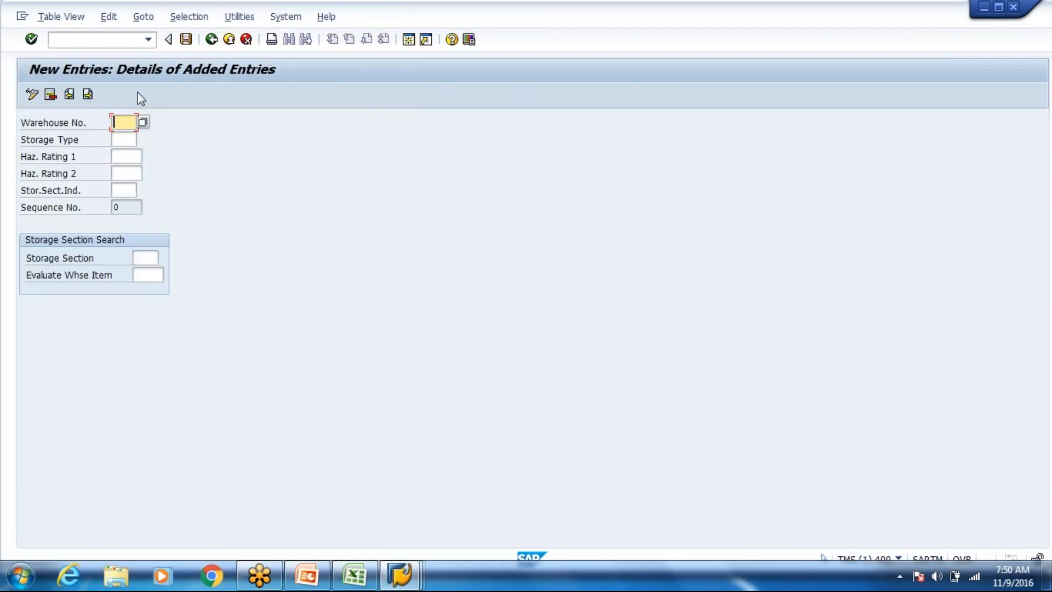
Add and save a search sequence for warehouse WH80, storage type 8003 and section indicator 0001, pointing to storage section 0001.
type("Wh80")
key("Tab")
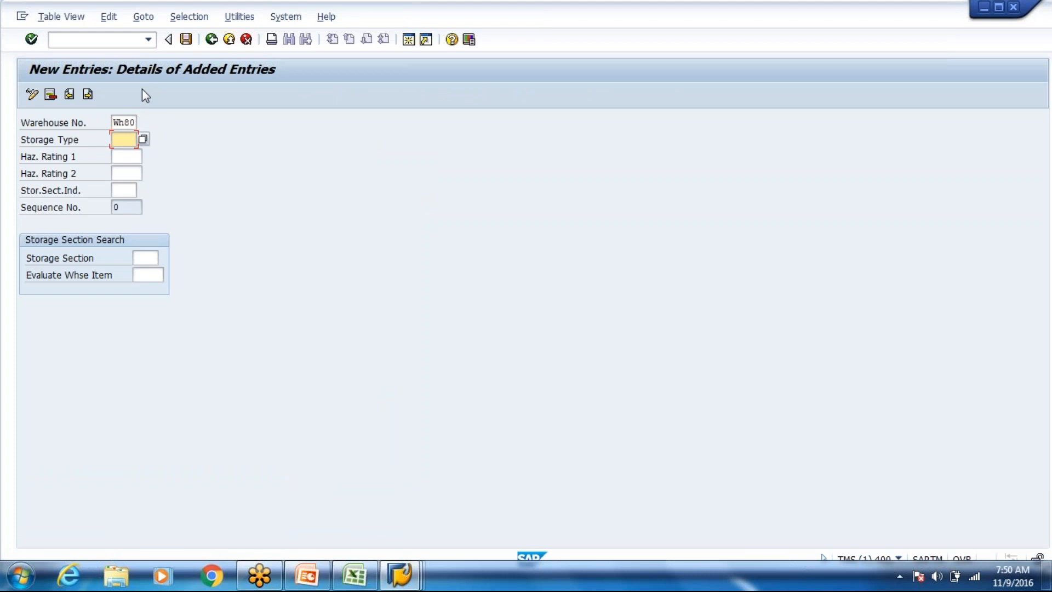
type("8003")
key("Tab")
key("Tab")
key("Tab")
type("0001")
key("Tab")
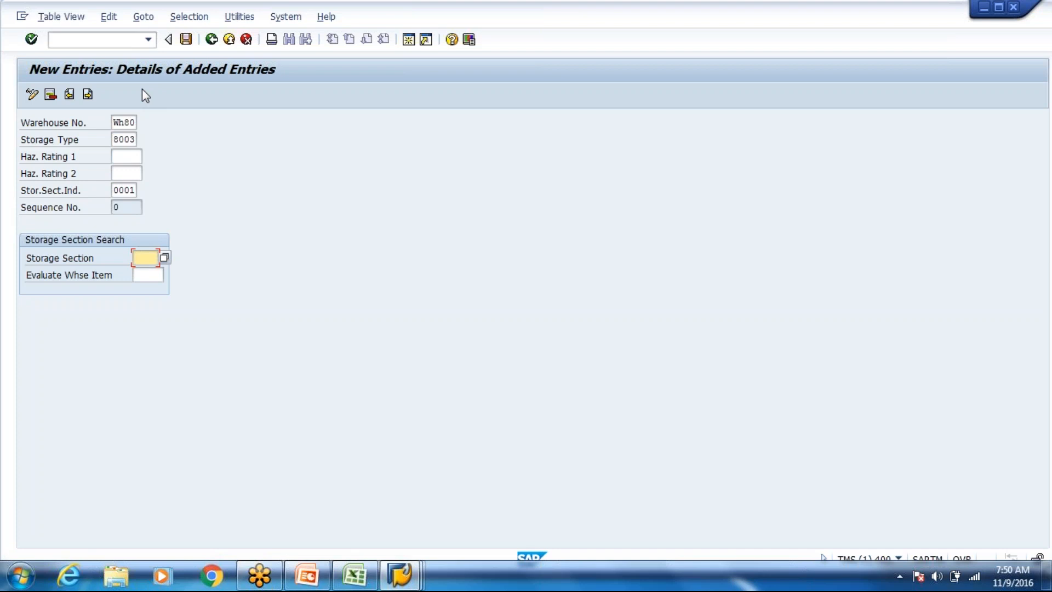
type("0001")
key("Return")
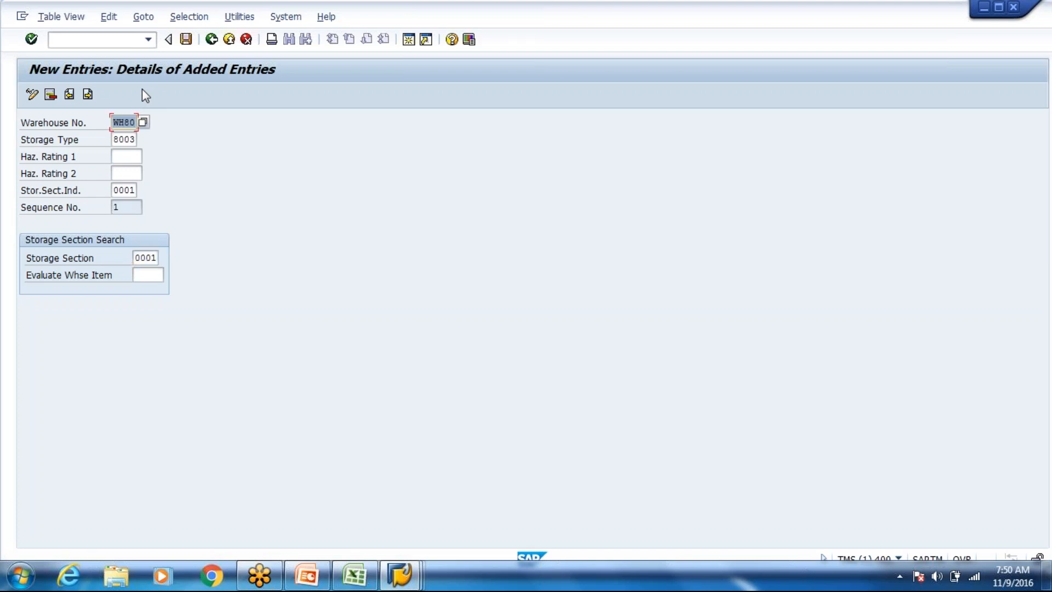
key("ctrl+s")
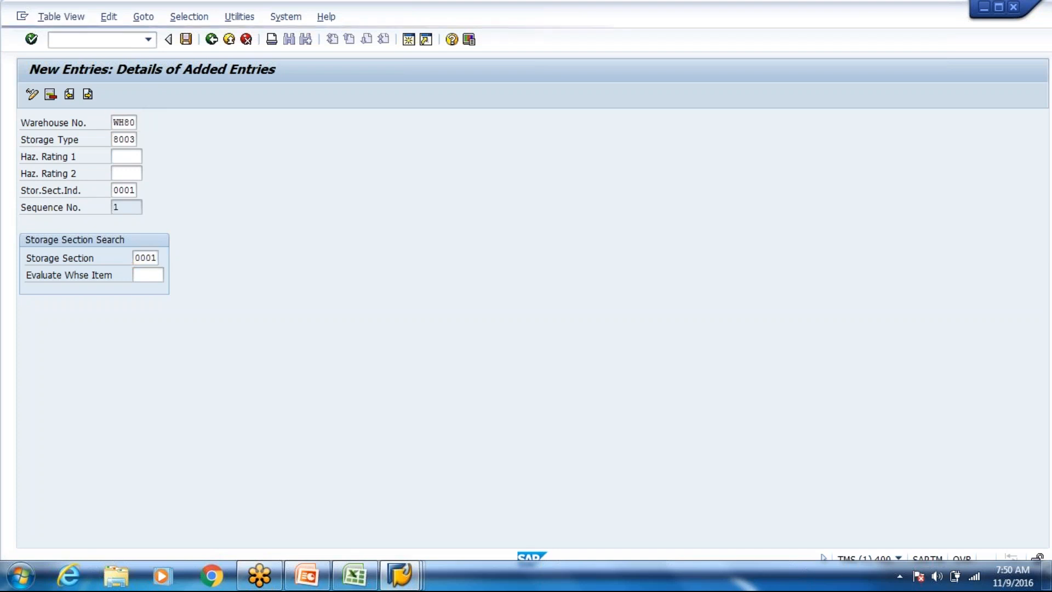
key("Return")
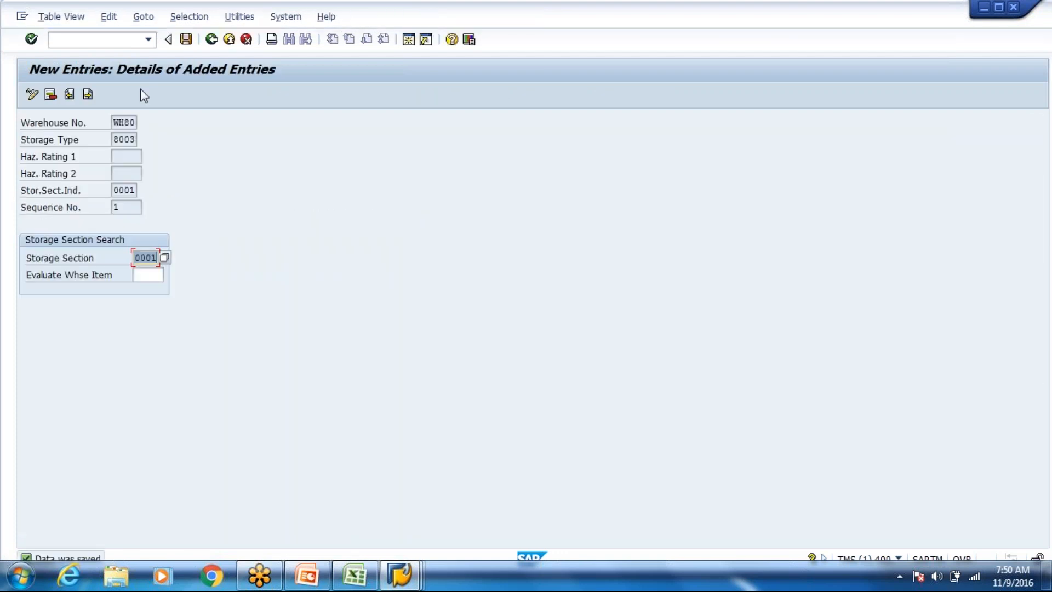
Try to add a search sequence for WH80, storage type 8003 and indicator 0002 with storage section 0002, and discard the entry.
left_click(87, 94)
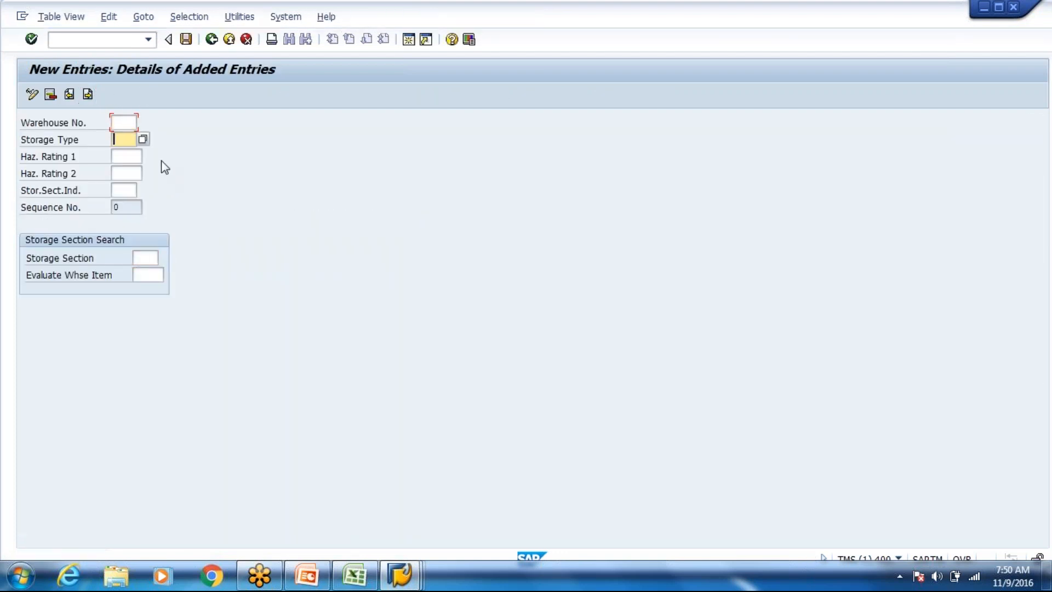
key("shift+Tab")
key("Down")
key("Return")
key("Tab")
key("Down")
key("Return")
key("Tab")
key("Tab")
key("Tab")
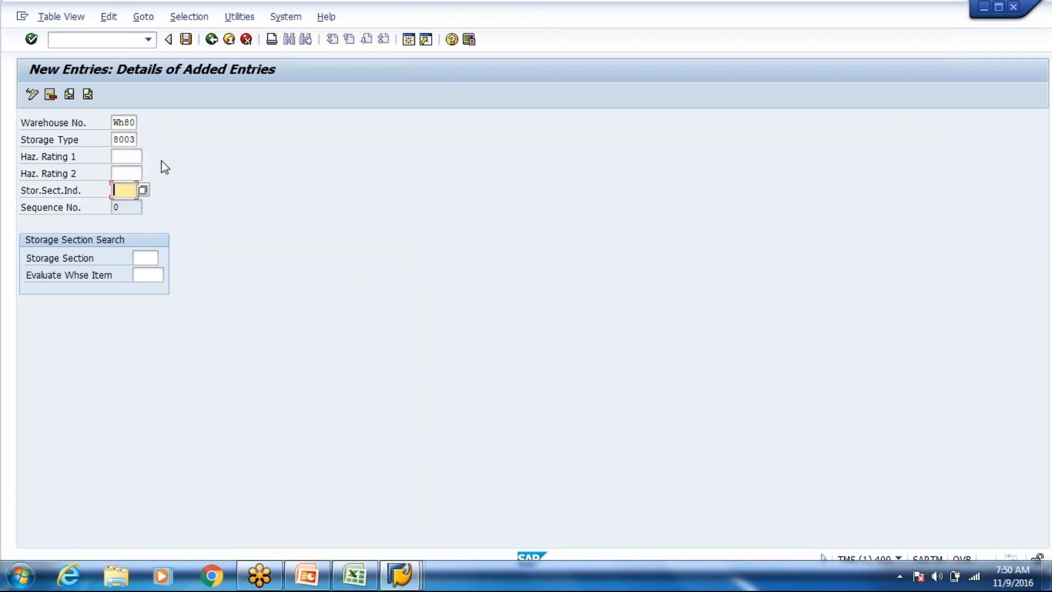
type("0002")
key("Tab")
type("0002")
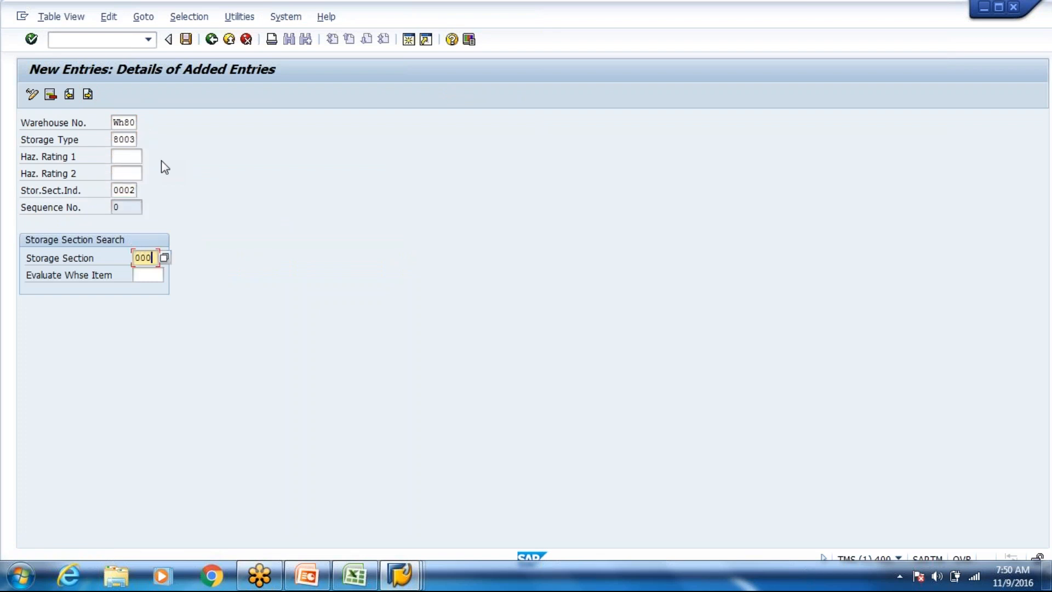
key("Return")
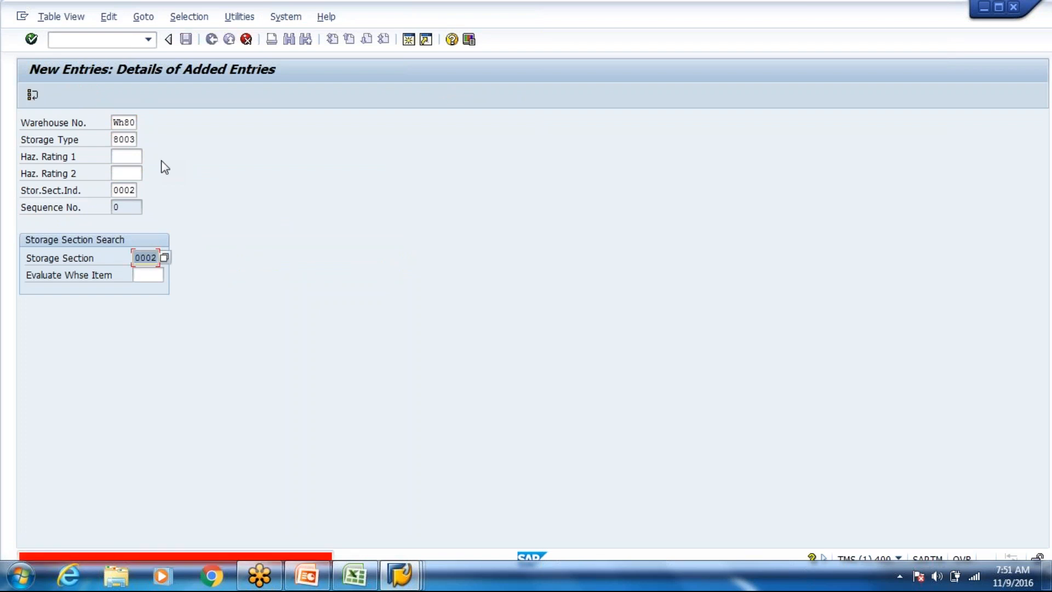
left_click(254, 41)
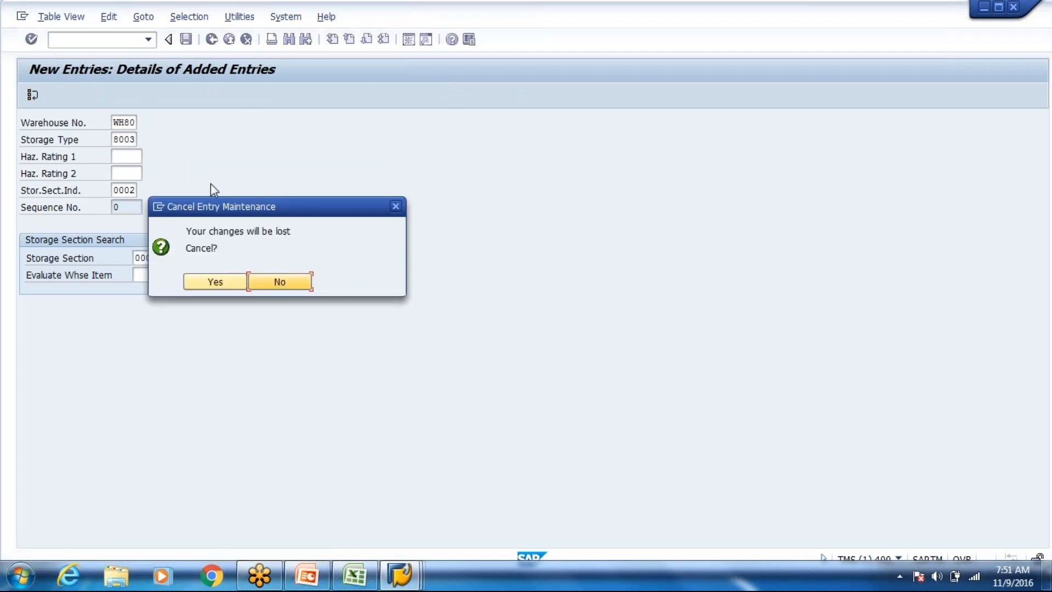
left_click(220, 282)
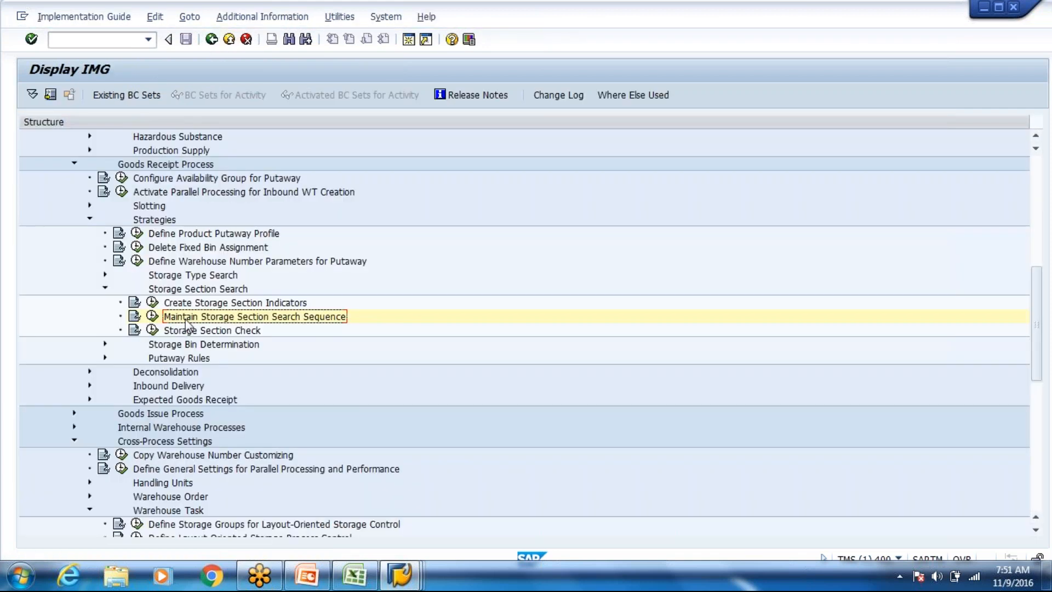
Open and leave Maintain Storage Section Search Sequence, and start new entries in Define Storage Section under Master Data.
left_click(152, 318)
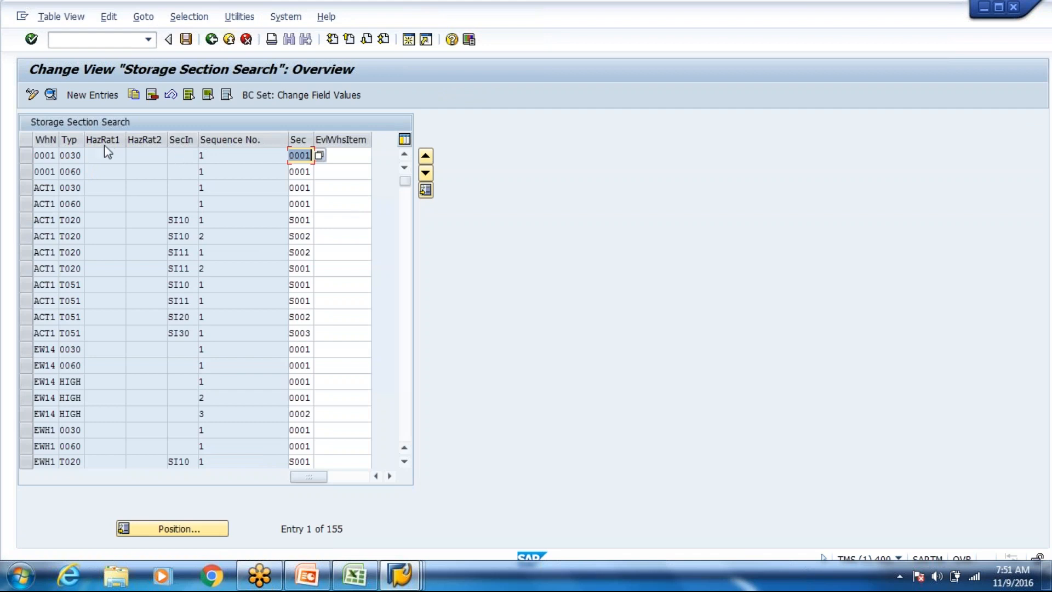
left_click(211, 39)
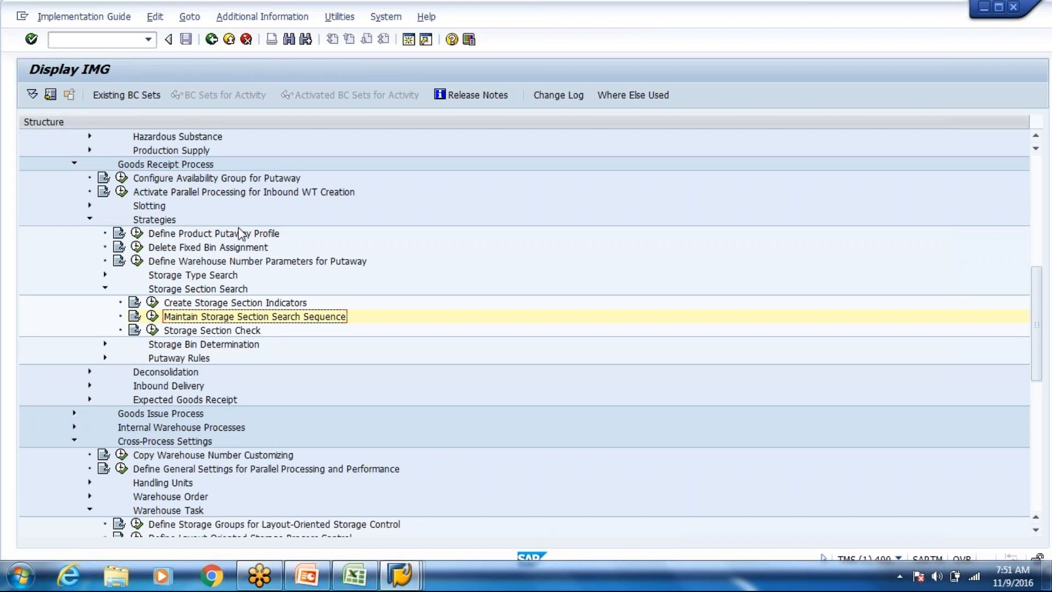
scroll(239, 230, "up", 6)
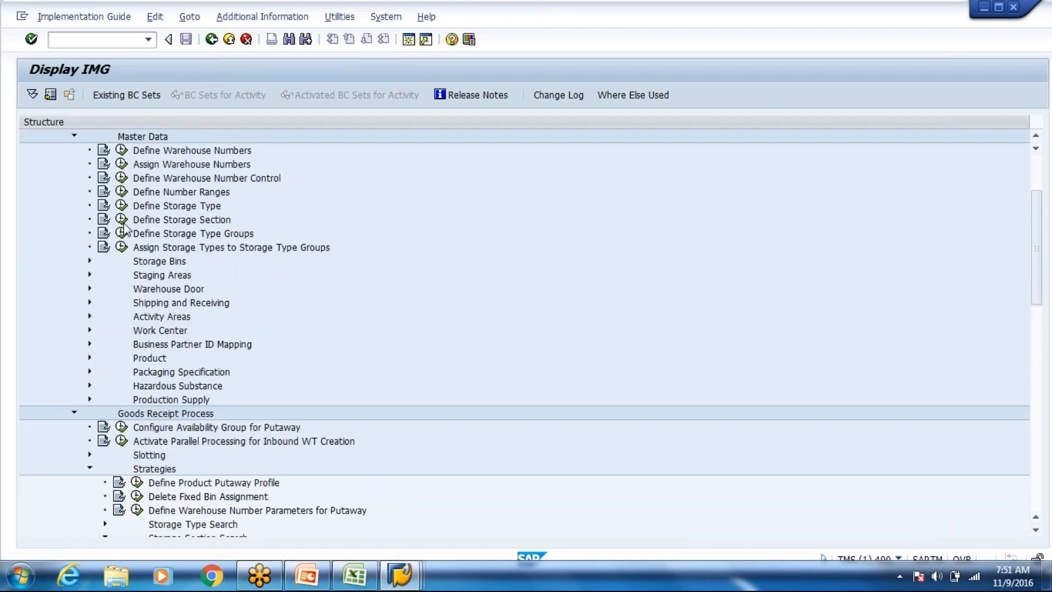
left_click(122, 219)
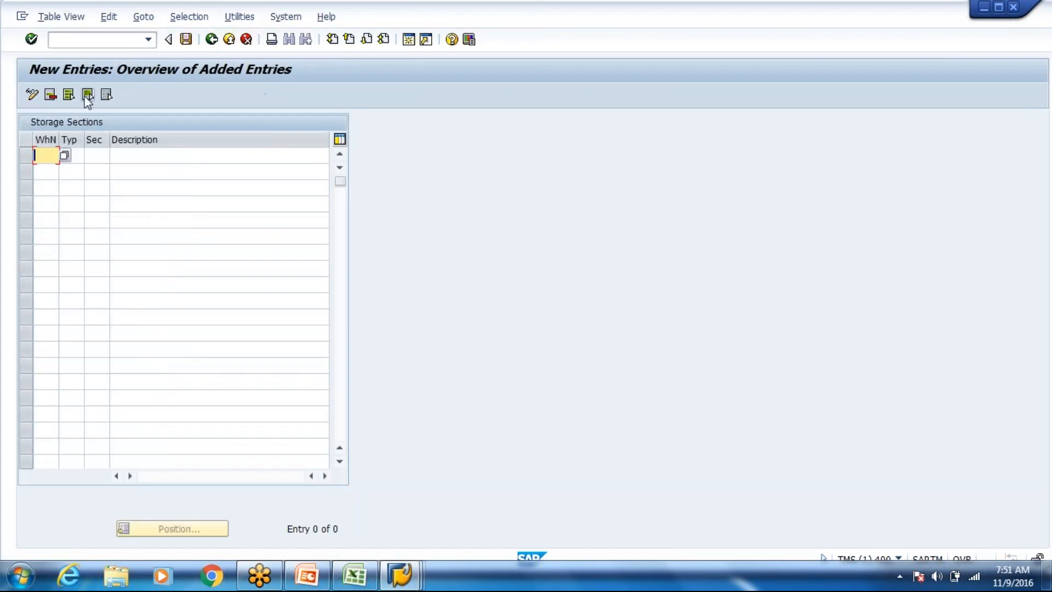
Fill in a new storage section row with warehouse WH80, storage type 8003 and section 0002.
type("Wh80")
key("Tab")
key("Down")
key("Down")
key("Down")
key("Down")
key("Down")
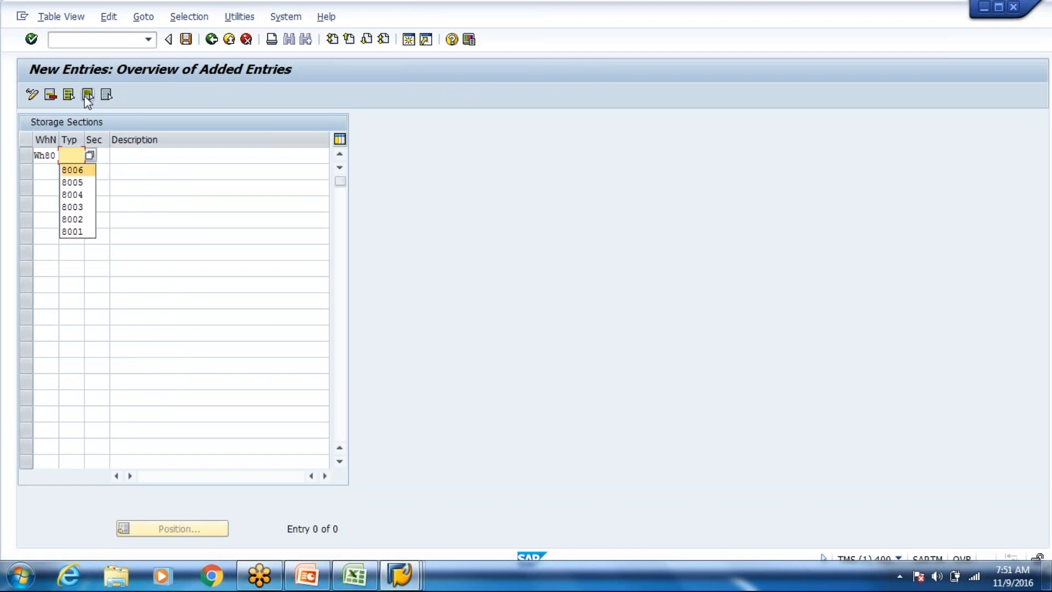
key("Up")
key("Tab")
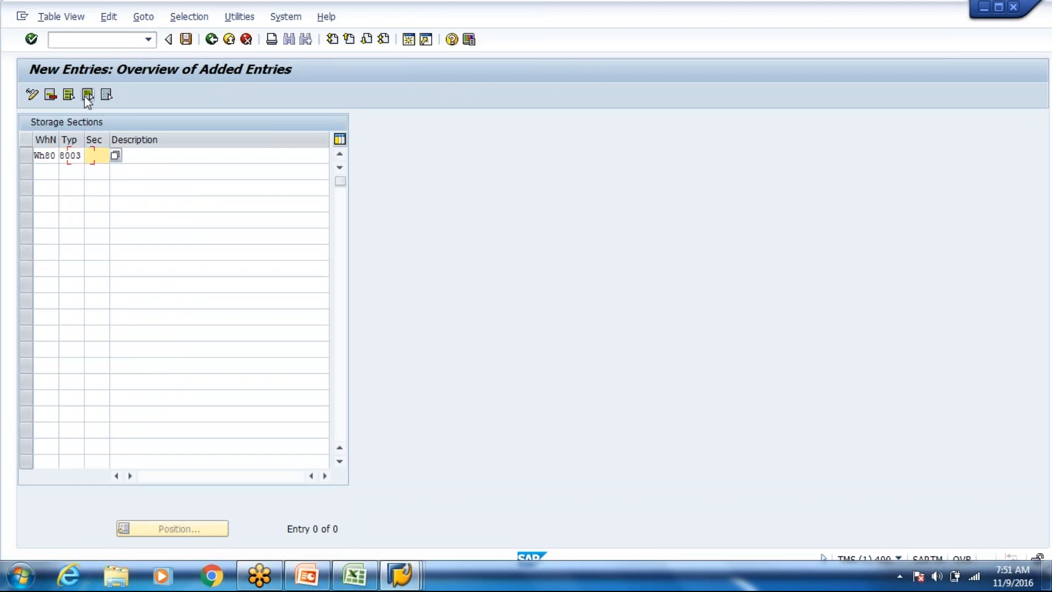
type("0002")
key("Tab")
Describe the new storage section as "Putaway into Section 2" and save it with the proposed customizing request.
key("Down")
key("Return")
key("BackSpace")
key("BackSpace")
key("BackSpace")
key("BackSpace")
key("BackSpace")
key("BackSpace")
key("BackSpace")
key("BackSpace")
key("BackSpace")
key("BackSpace")
key("BackSpace")
key("BackSpace")
key("BackSpace")
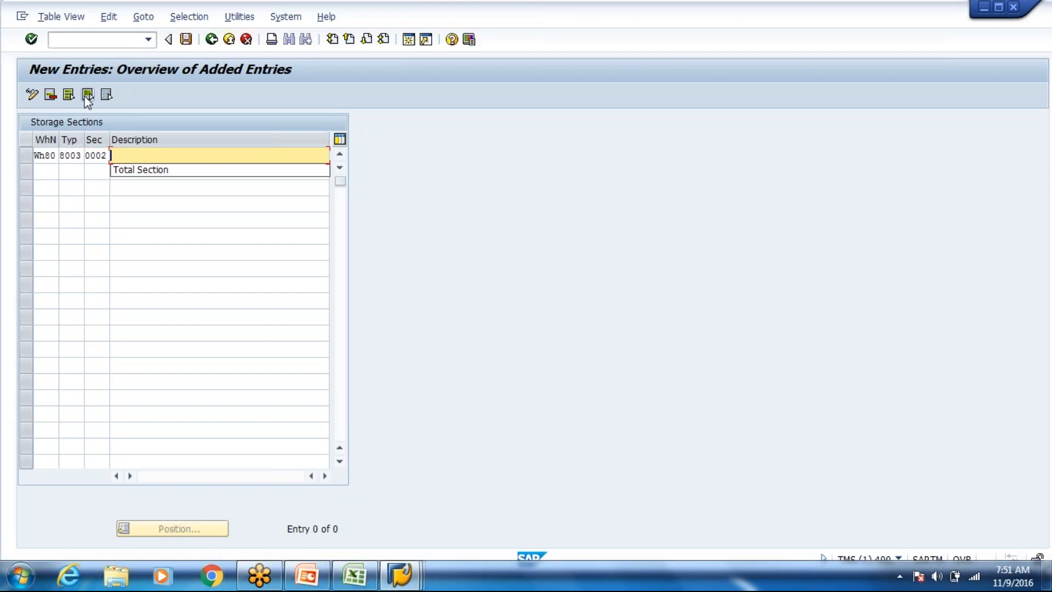
type("Putaway into sec")
key("BackSpace")
key("BackSpace")
key("BackSpace")
type("Section 2")
key("Return")
key("ctrl+s")
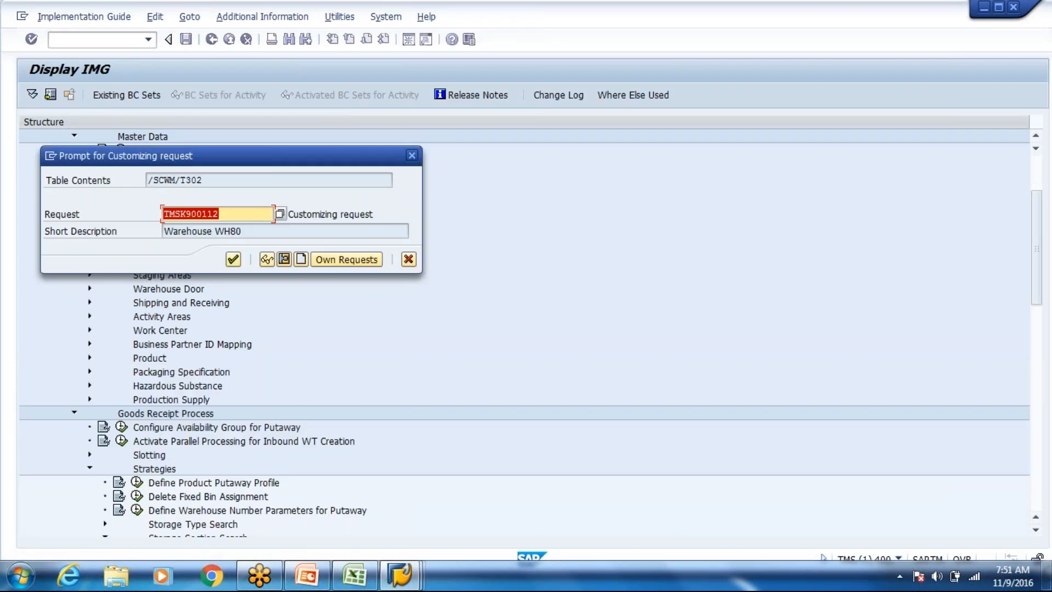
key("Return")
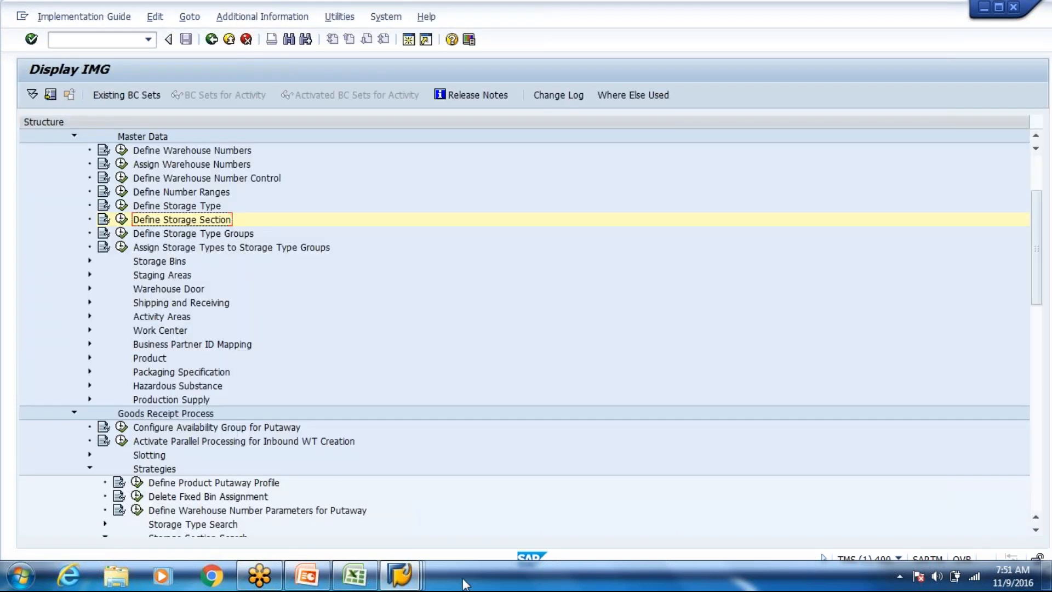
Return to the Display IMG session and open Maintain Storage Section Search Sequence.
key("alt+Tab")
key("alt+Tab")
key("alt+Tab")
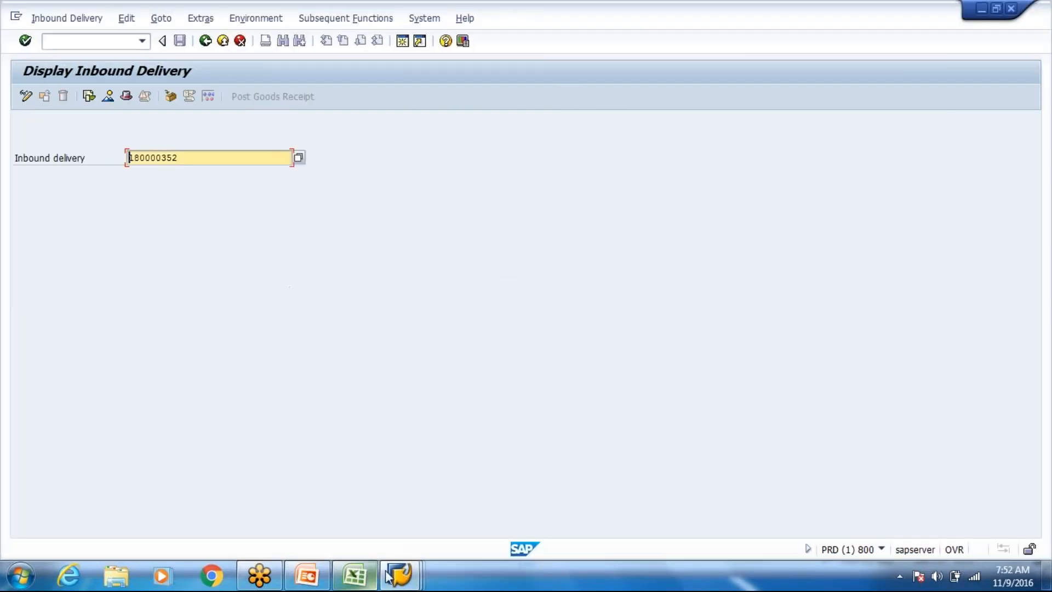
mouse_move(400, 575)
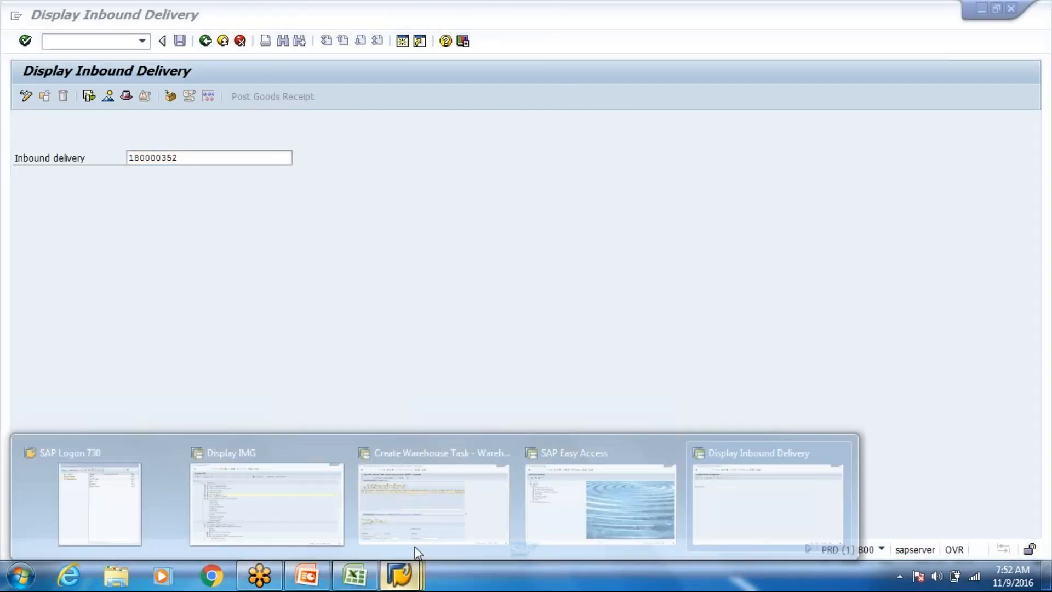
left_click(315, 507)
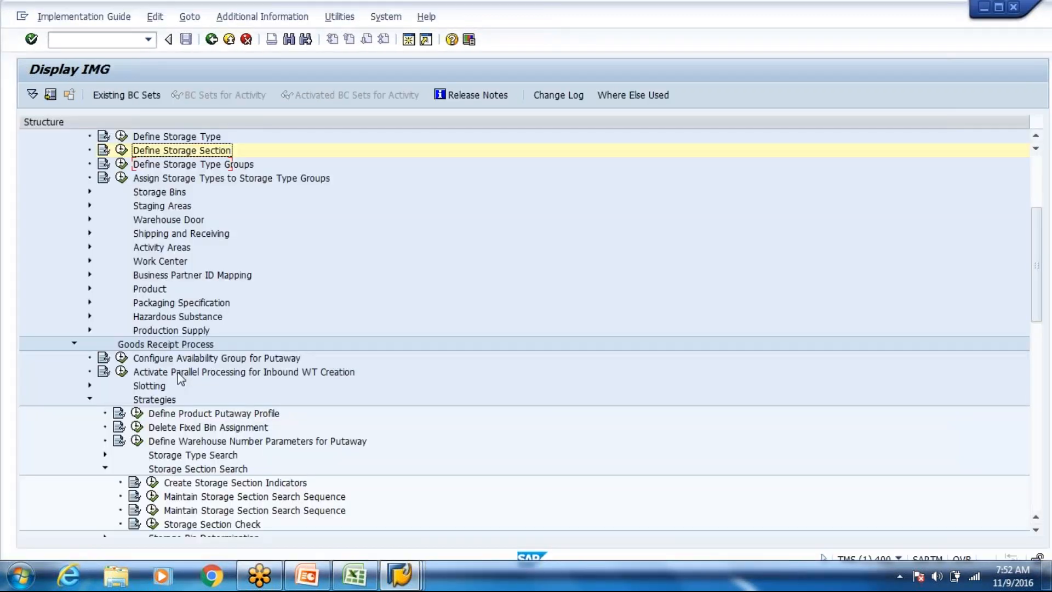
scroll(181, 378, "down", 4)
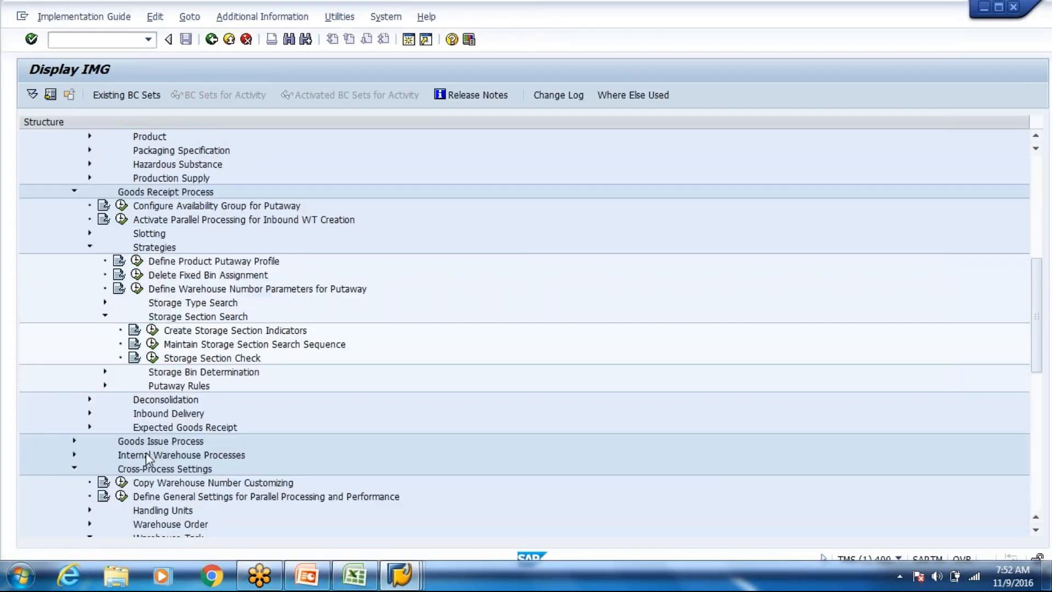
left_click(153, 343)
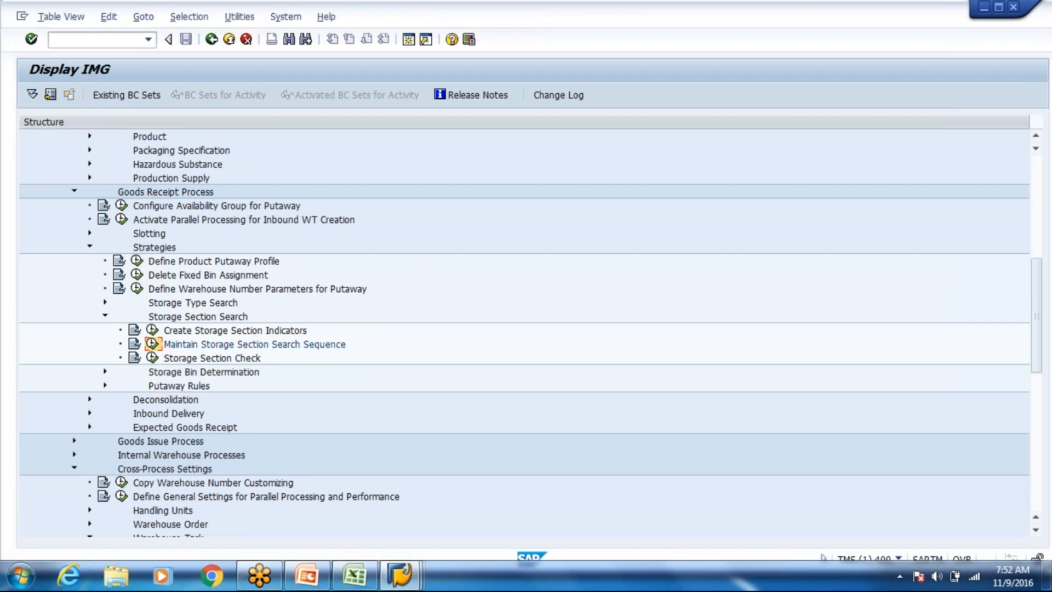
Fill in a new search sequence for warehouse WH80, storage type 8003 and section indicator 0002, pointing to storage section 0002.
left_click(84, 93)
key("Down")
key("Tab")
key("Down")
key("Tab")
key("Tab")
key("Tab")
key("Down")
key("Down")
key("Return")
key("Tab")
key("shift+Tab")
key("Down")
key("Return")
key("Return")
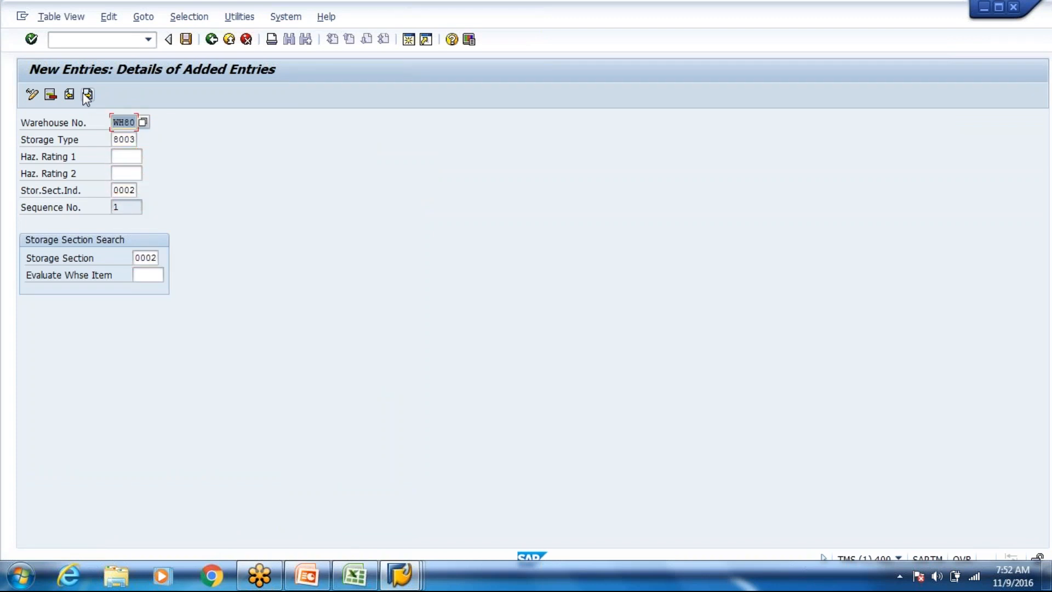
Save the indicator 0002 search sequence, close the customizing request prompt and return to the Implementation Guide.
left_click(84, 94)
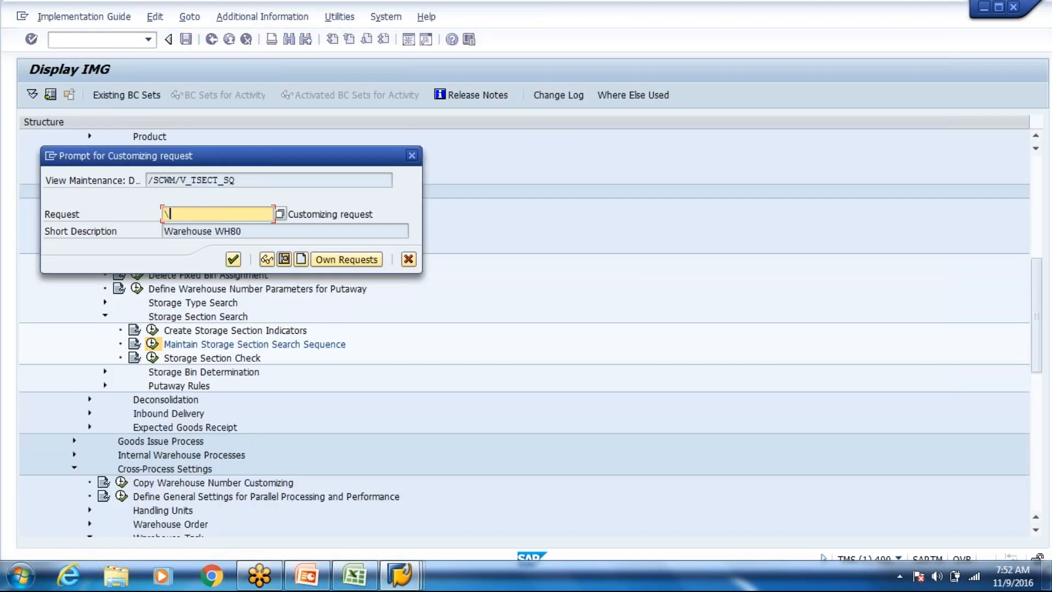
left_click(408, 259)
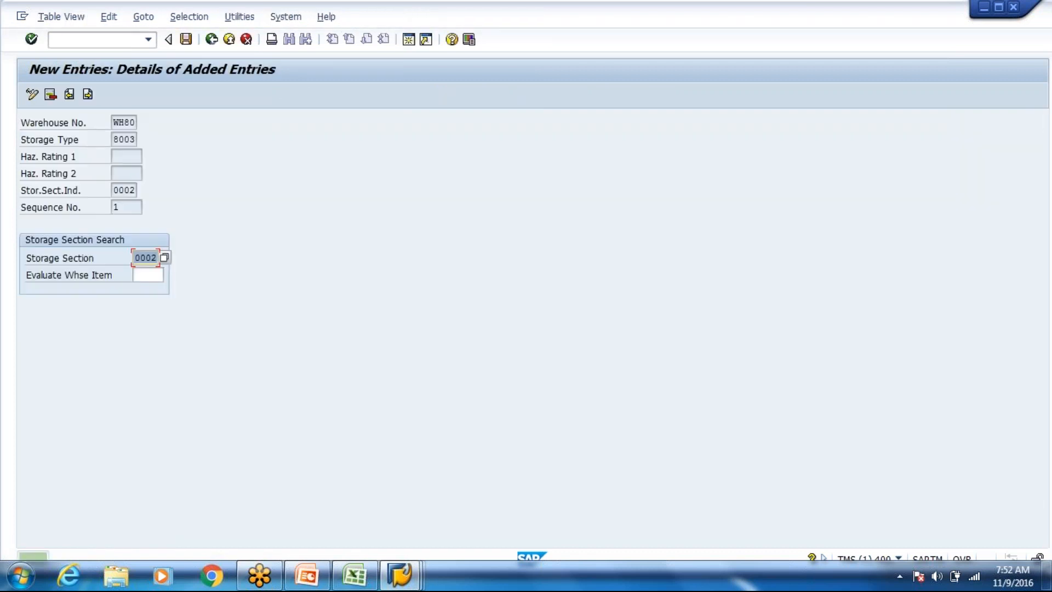
left_click(233, 40)
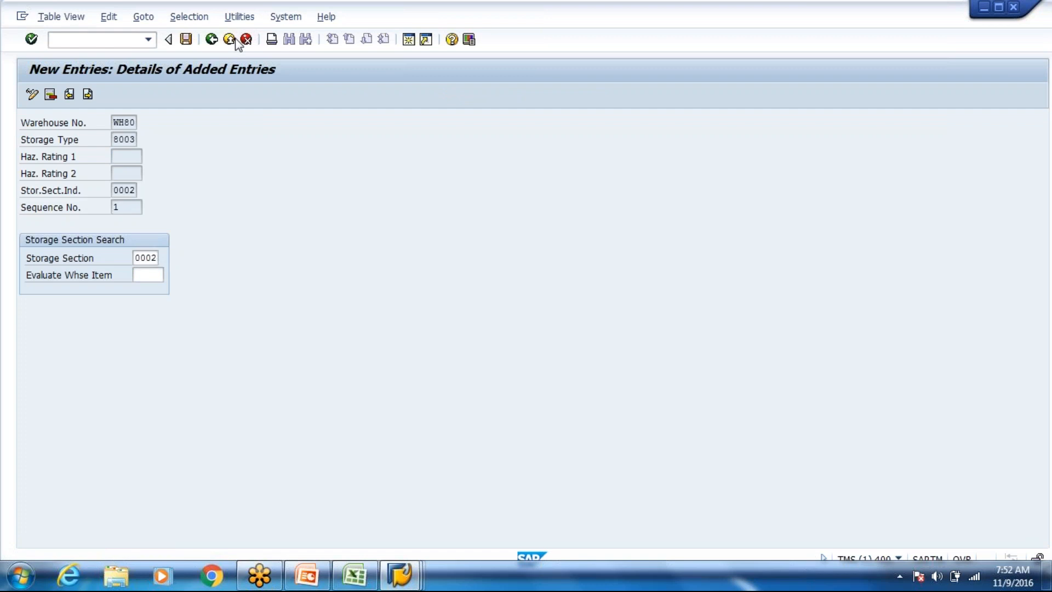
Switch to the Create Warehouse Task session, discard the unsaved task without saving and create the putaway task for T-T600 again.
left_click(399, 575)
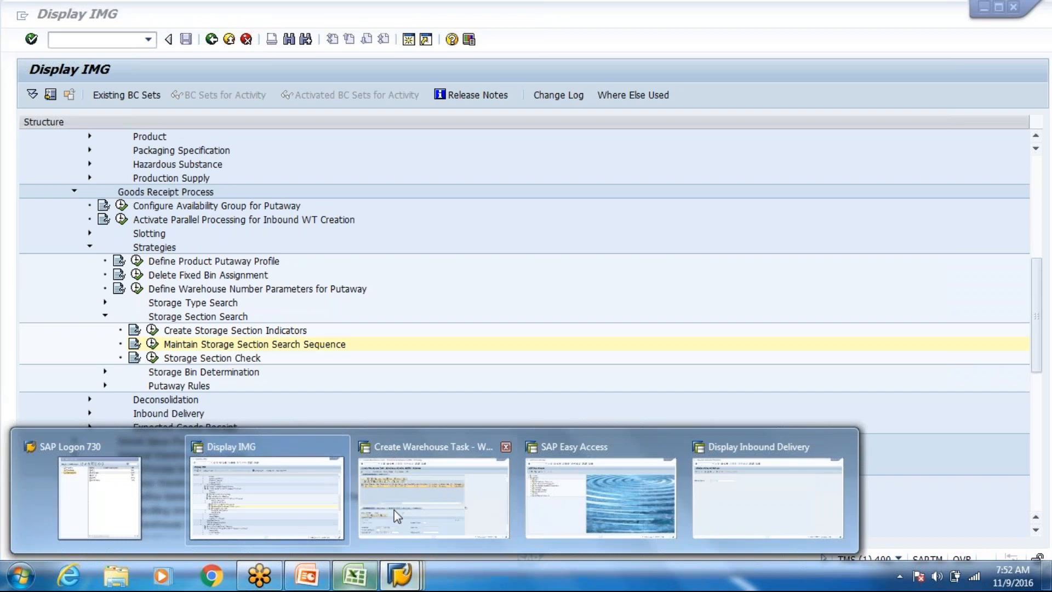
left_click(406, 505)
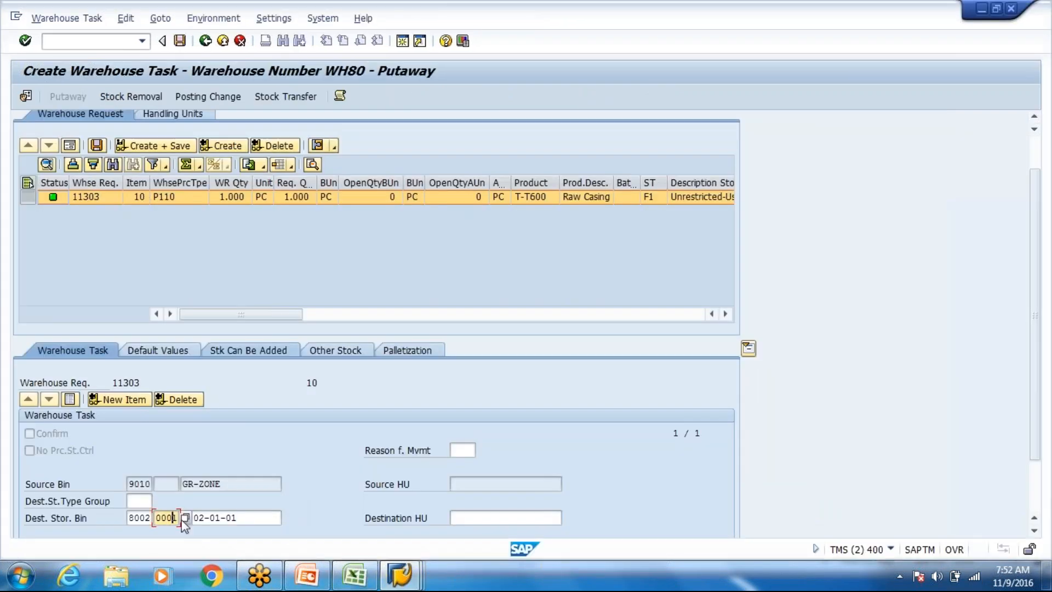
left_click(207, 46)
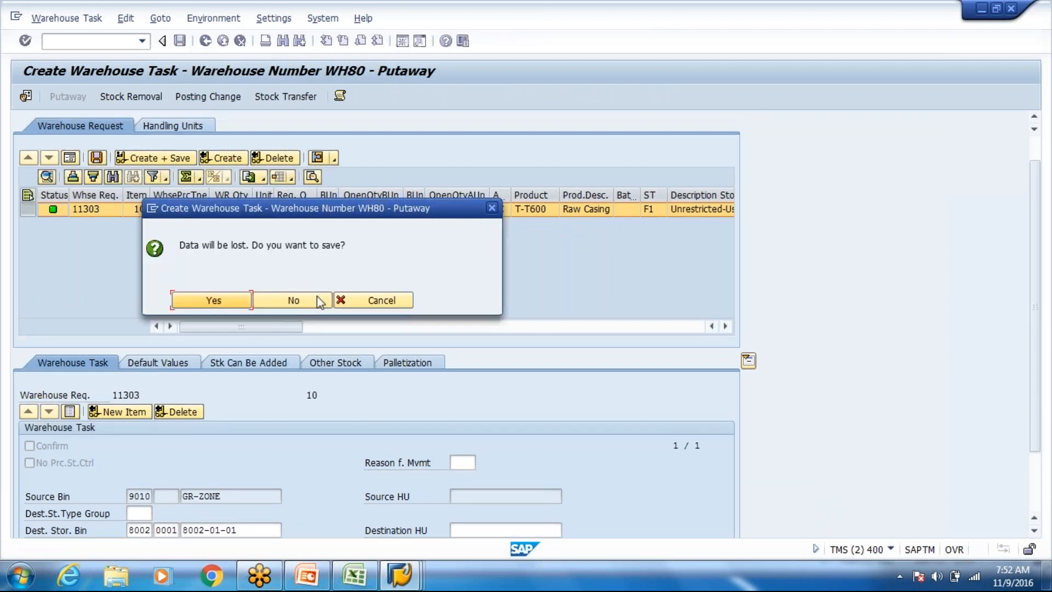
left_click(320, 301)
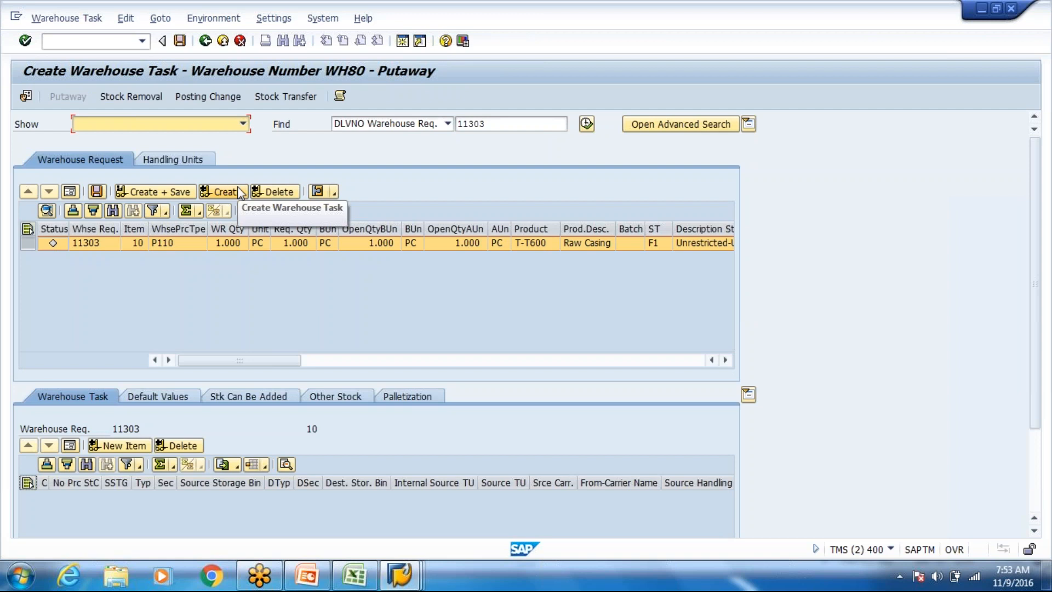
left_click(239, 193)
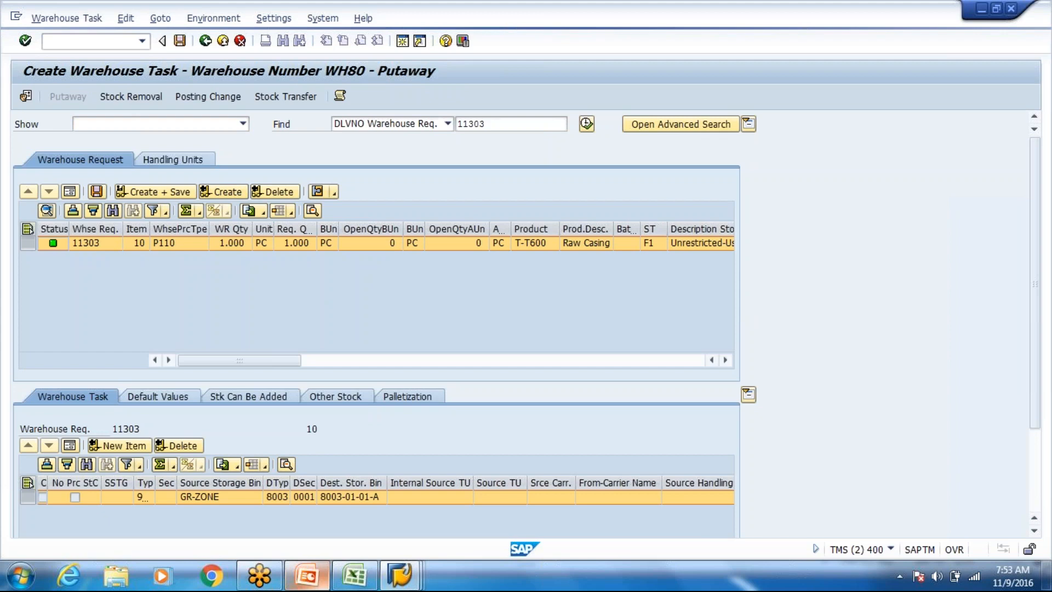
Switch to the Warehouse Layout sheet in Excel and check the storage type and section planned for T-T600.
key("alt+Tab")
left_click_drag(515, 260, 511, 435)
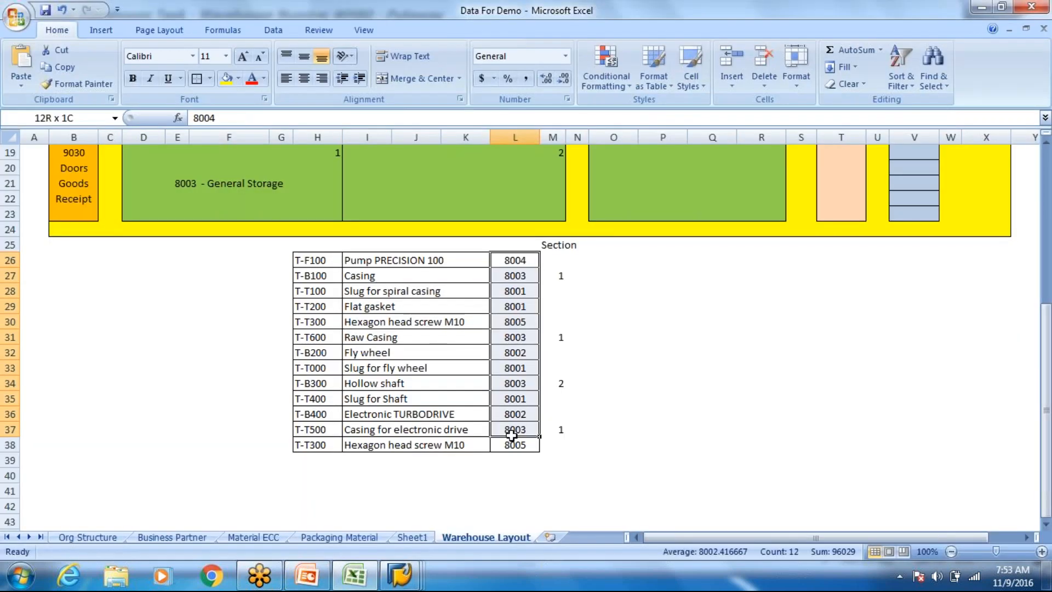
left_click_drag(312, 338, 559, 337)
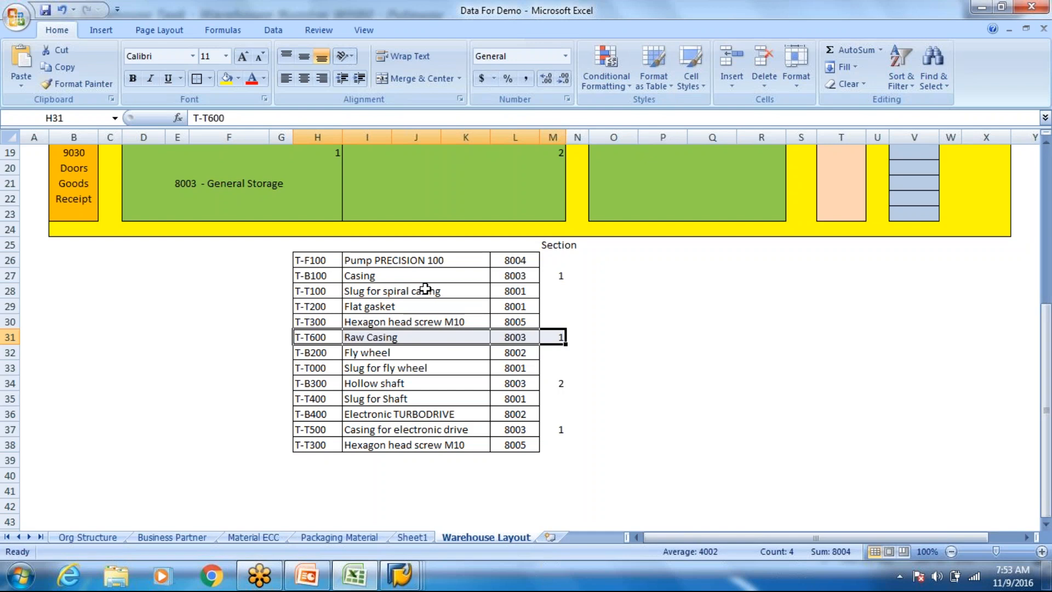
Return to the SAP putaway session and examine the task creation log for the storage type and section search, then close it.
left_click(400, 575)
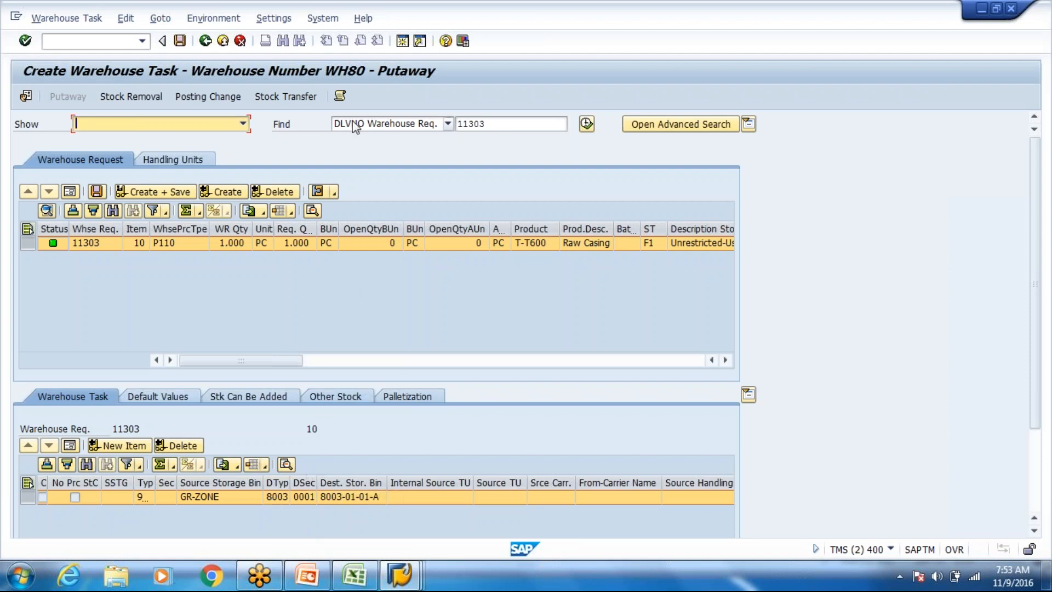
left_click(340, 101)
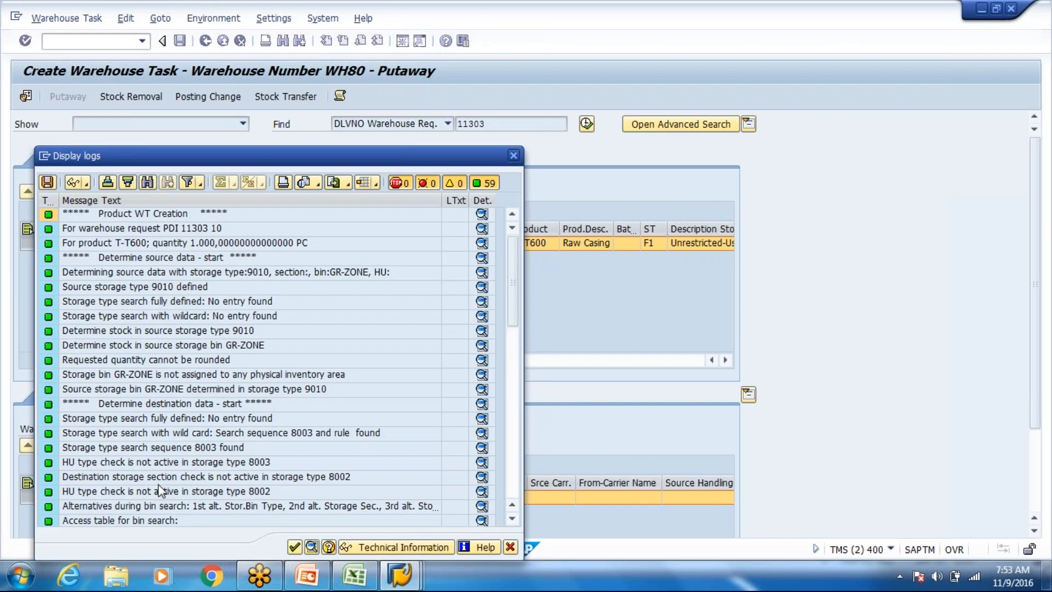
left_click(172, 477)
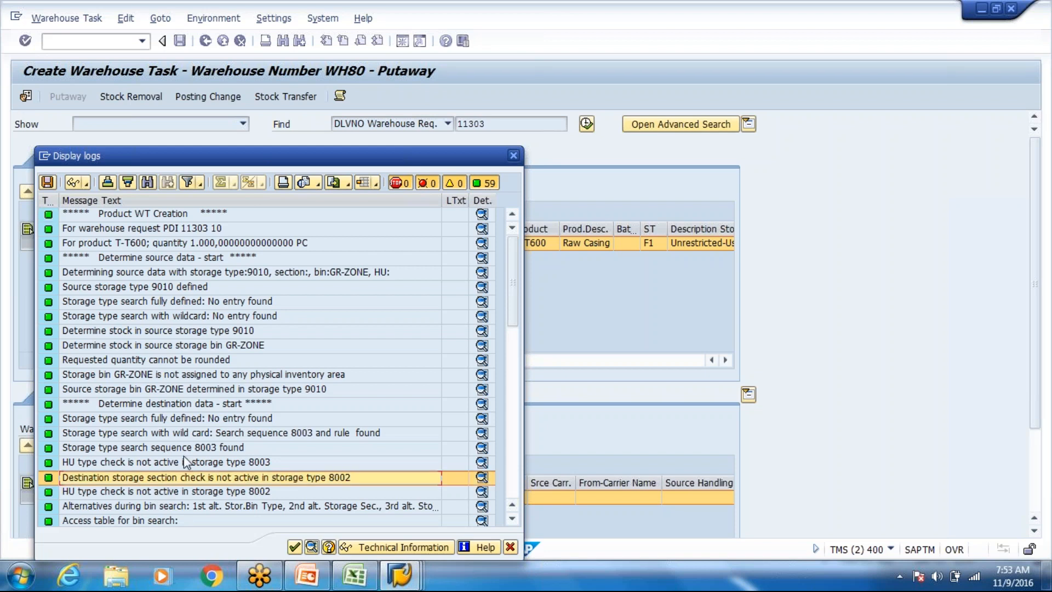
left_click(197, 448)
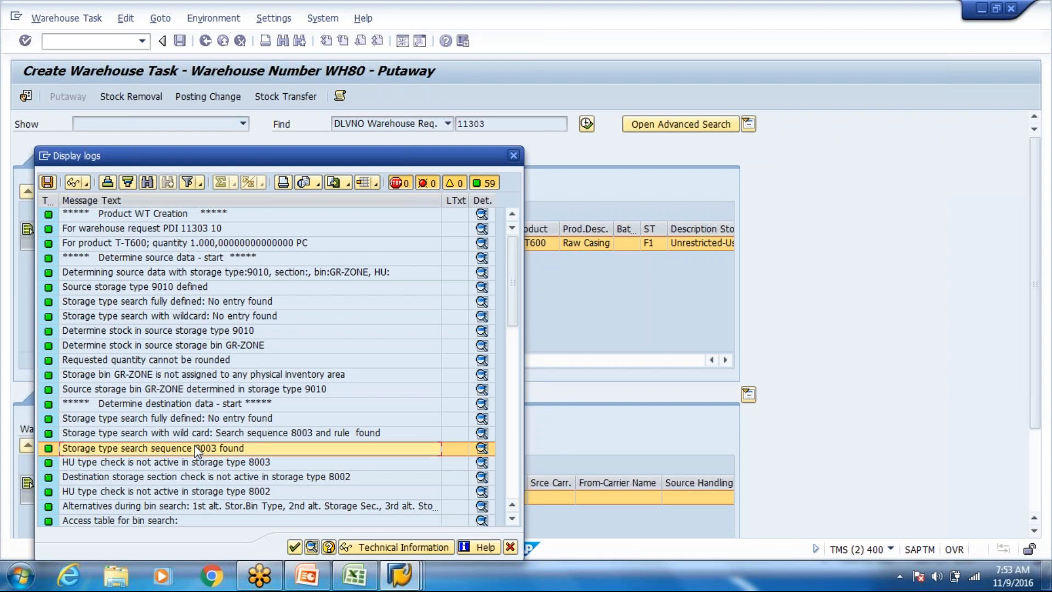
scroll(198, 451, "down", 1)
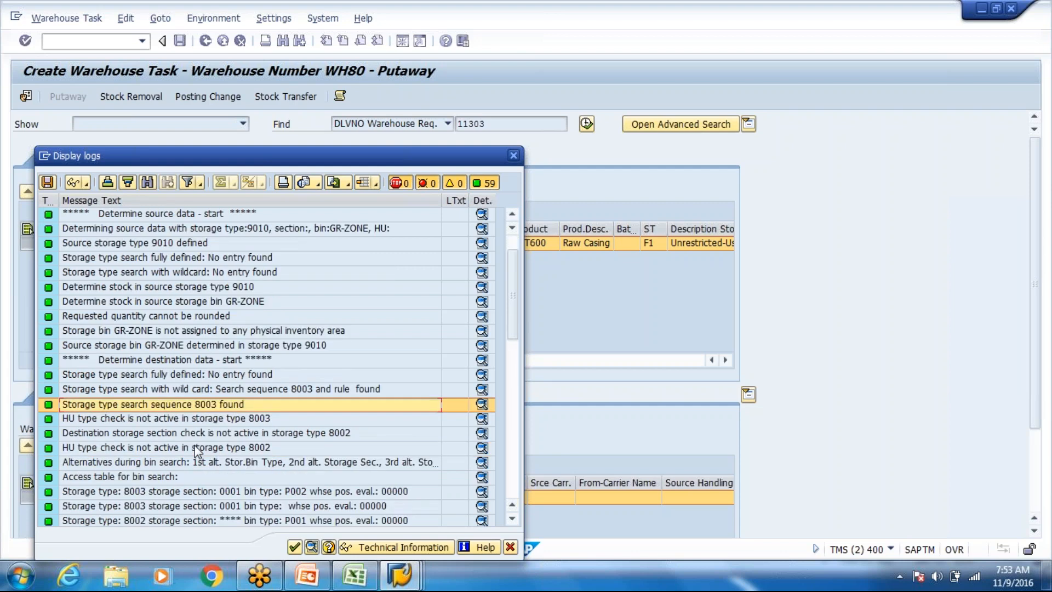
scroll(197, 450, "down", 1)
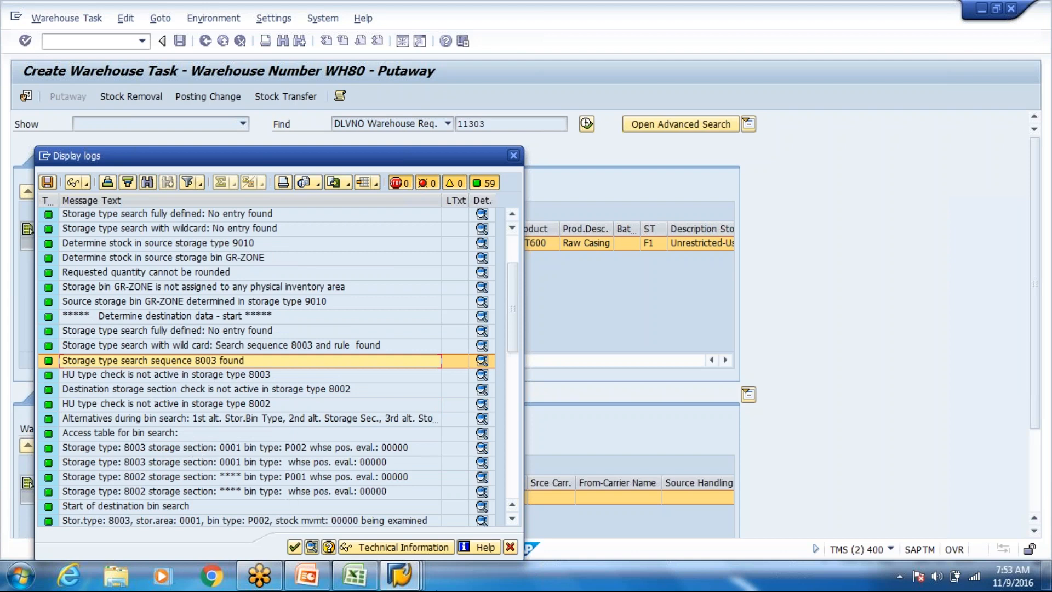
left_click(511, 547)
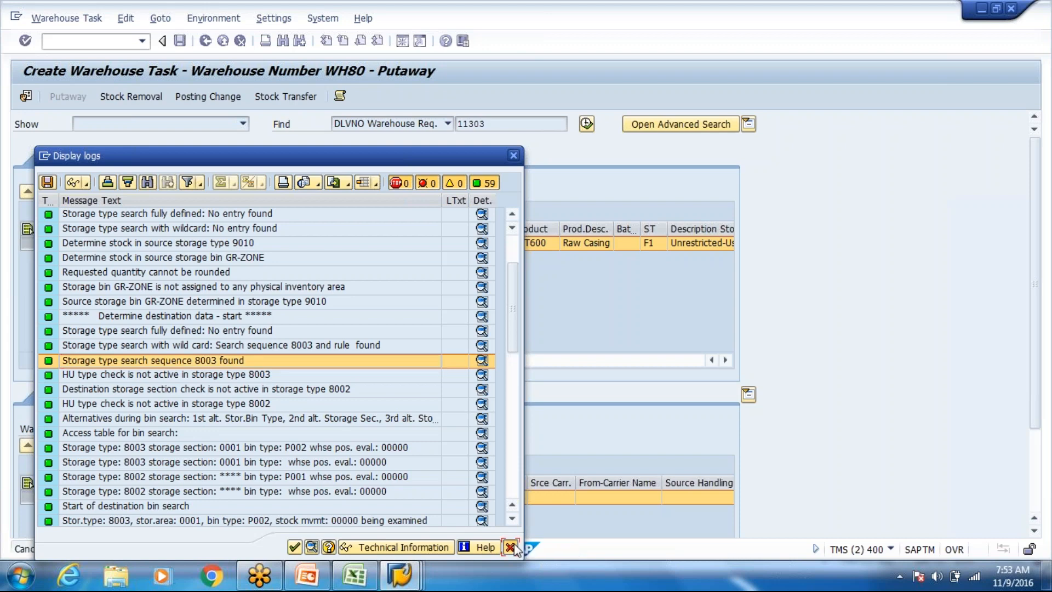
left_click(511, 547)
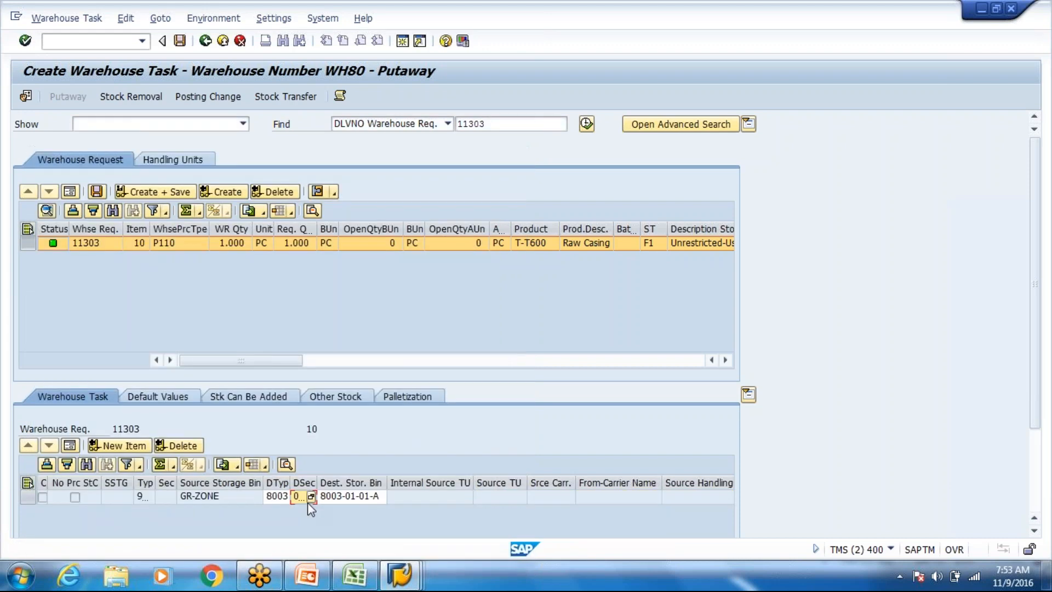
List the possible destination storage bins for the T-T600 warehouse task and look through them.
left_click(383, 497)
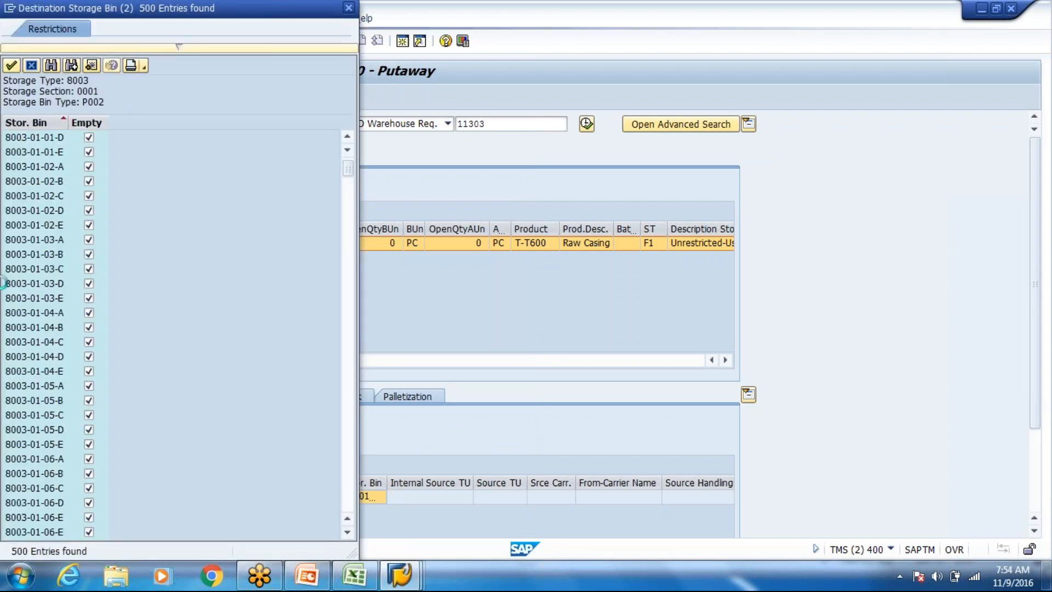
scroll(3, 283, "down", 1)
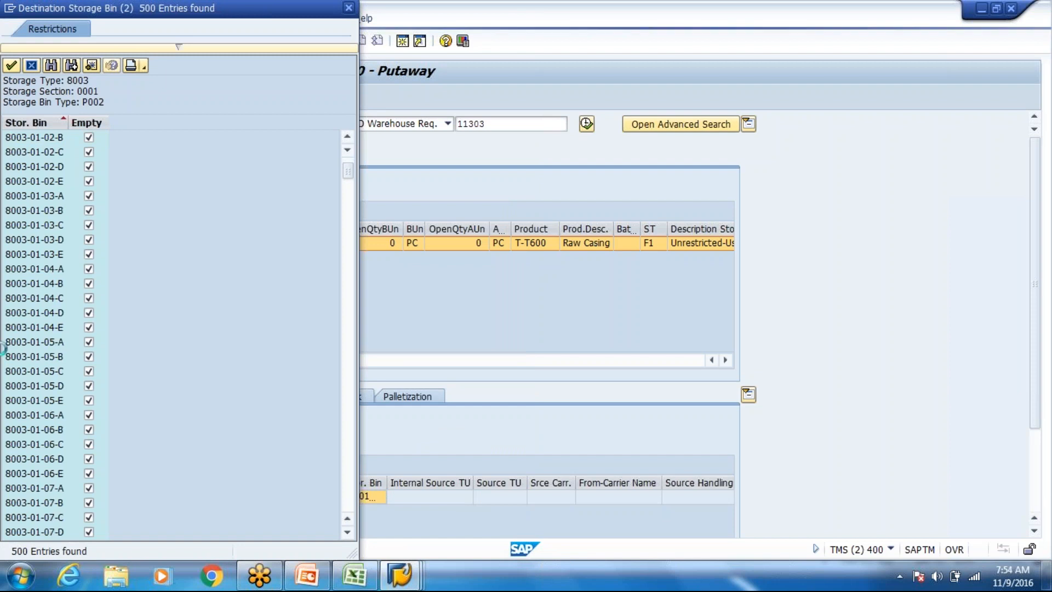
scroll(34, 357, "down", 1)
scroll(34, 357, "down", 18)
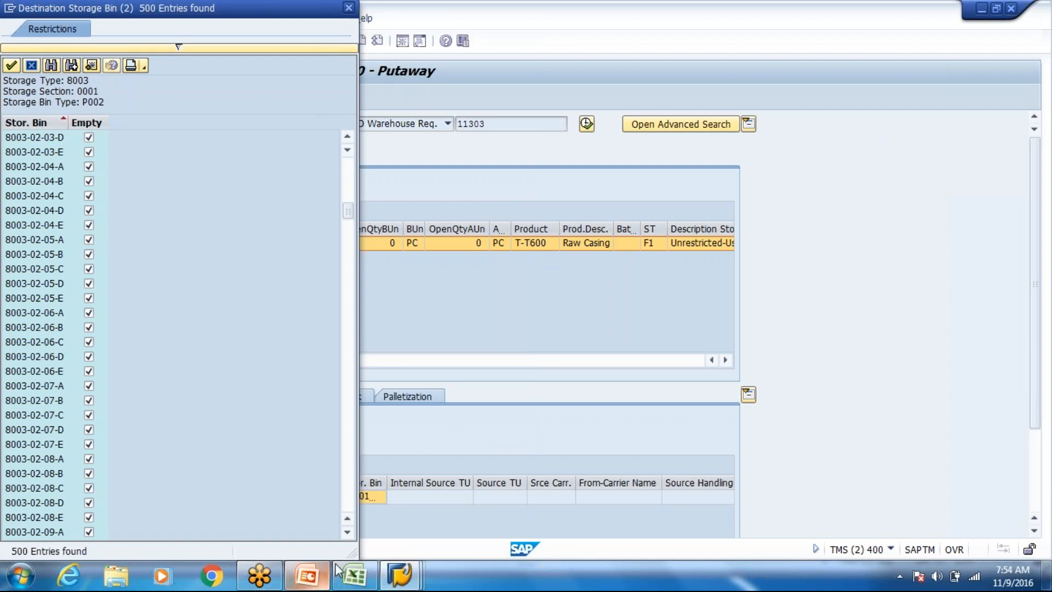
Switch to Excel and on to PowerPoint to view the Direct Putaway Configuration slide on section and bin determination.
left_click(355, 575)
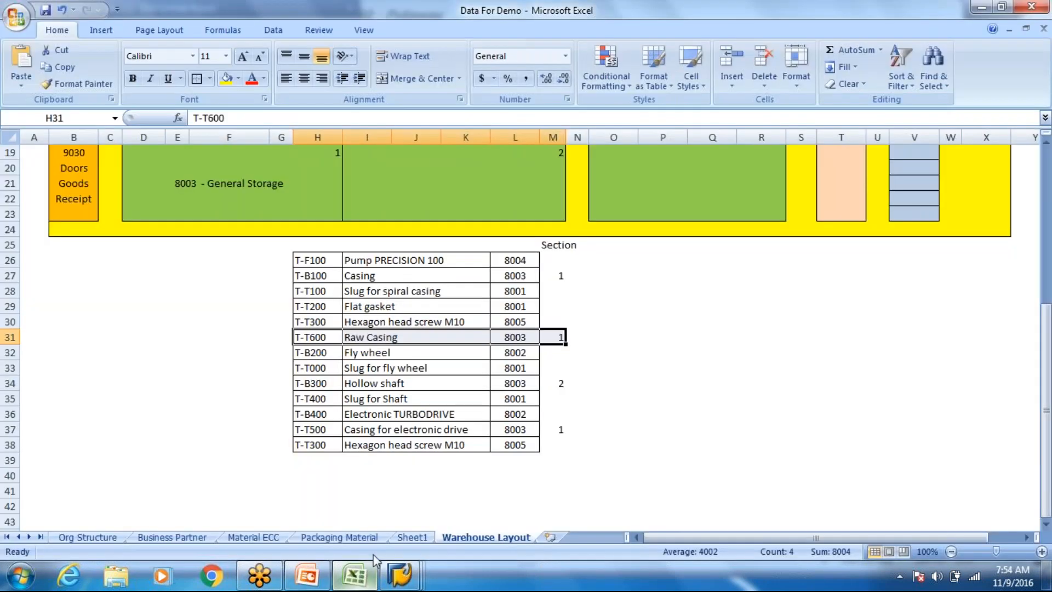
left_click(319, 576)
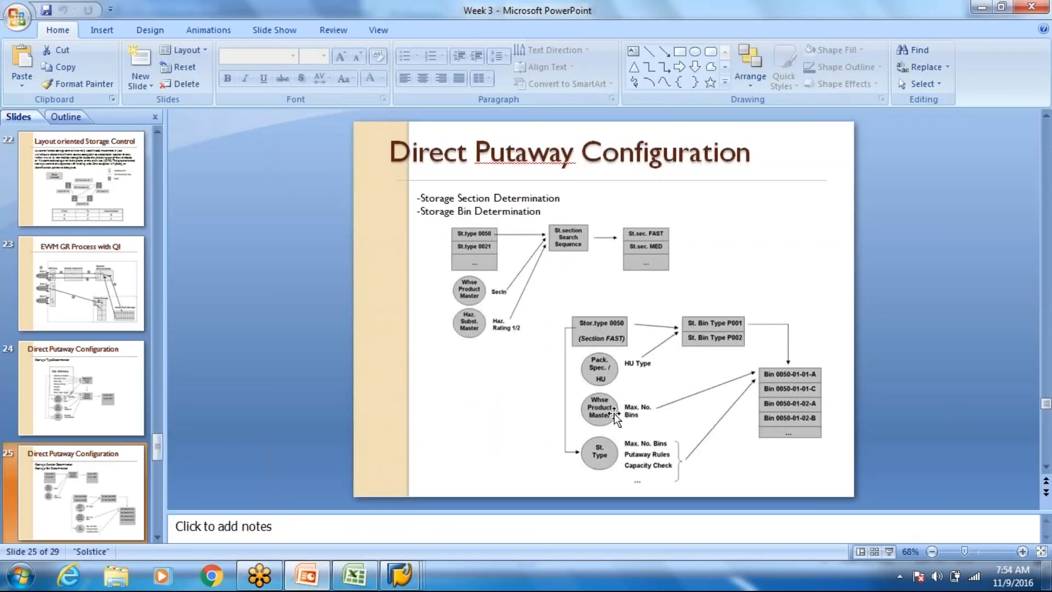